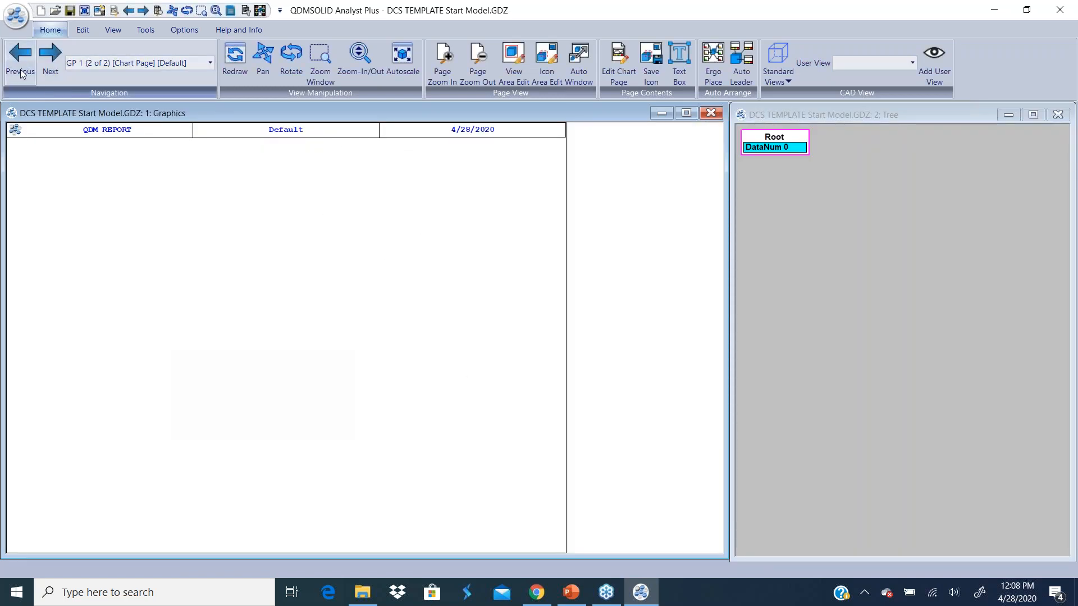
- Import the HSF door model file whose name starts with "7129693 AJ - AI 21 - FM1 data" into the template
left_click(16, 17)
mouse_move(96, 436)
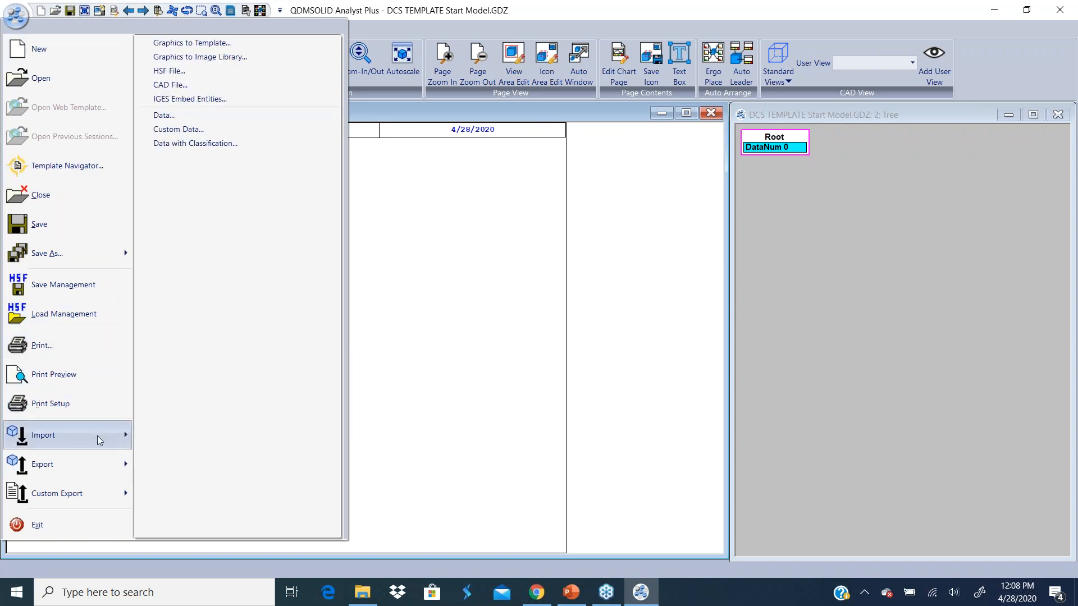
left_click(168, 71)
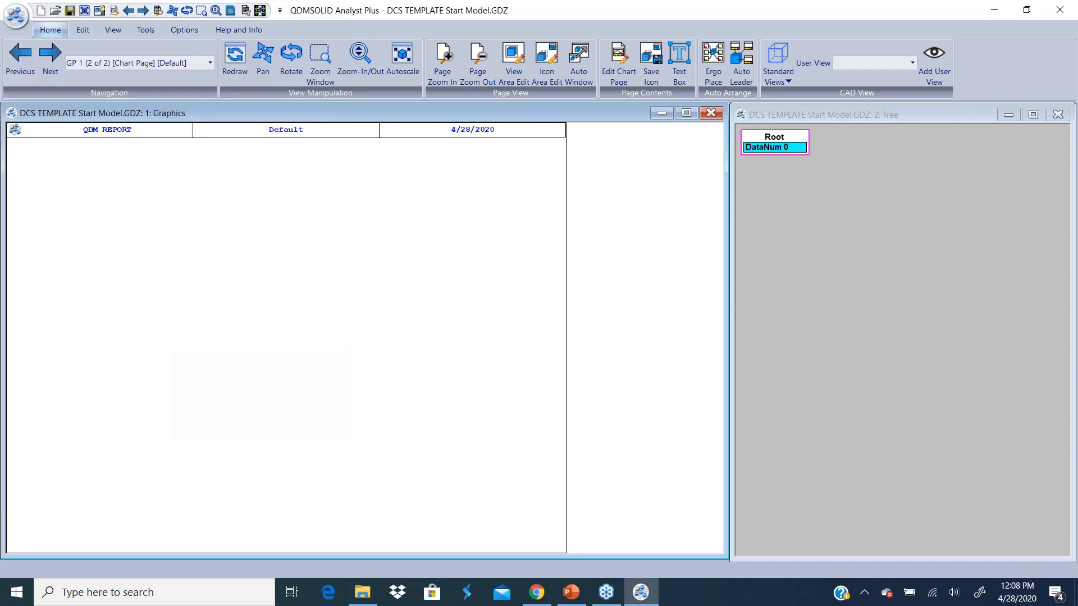
left_click(475, 192)
left_click(591, 407)
- Import the measurement data file Data_Door.csv from the Door folder
left_click(16, 16)
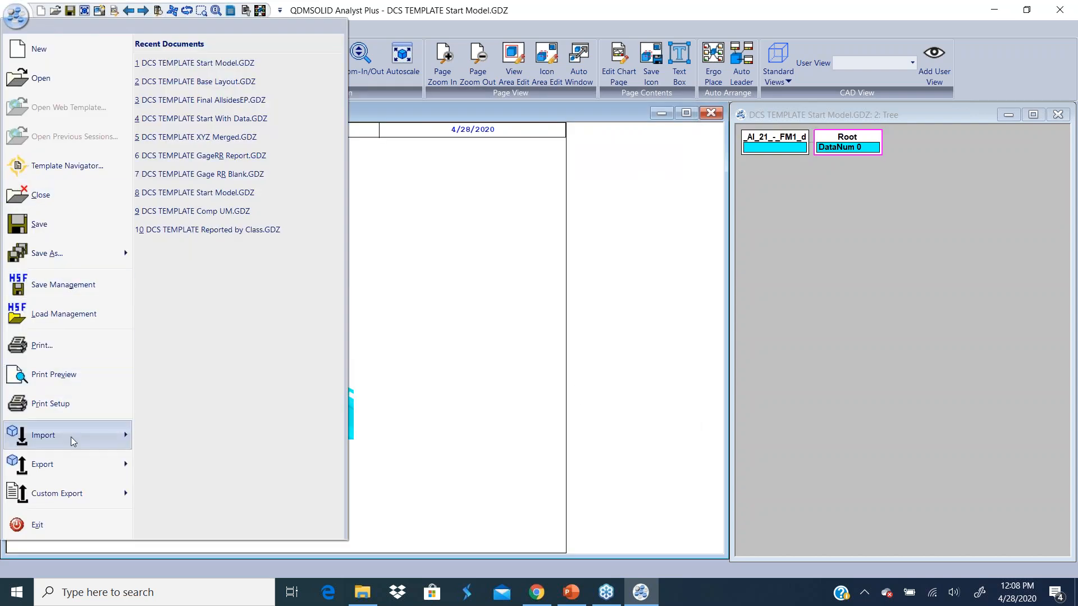
mouse_move(71, 436)
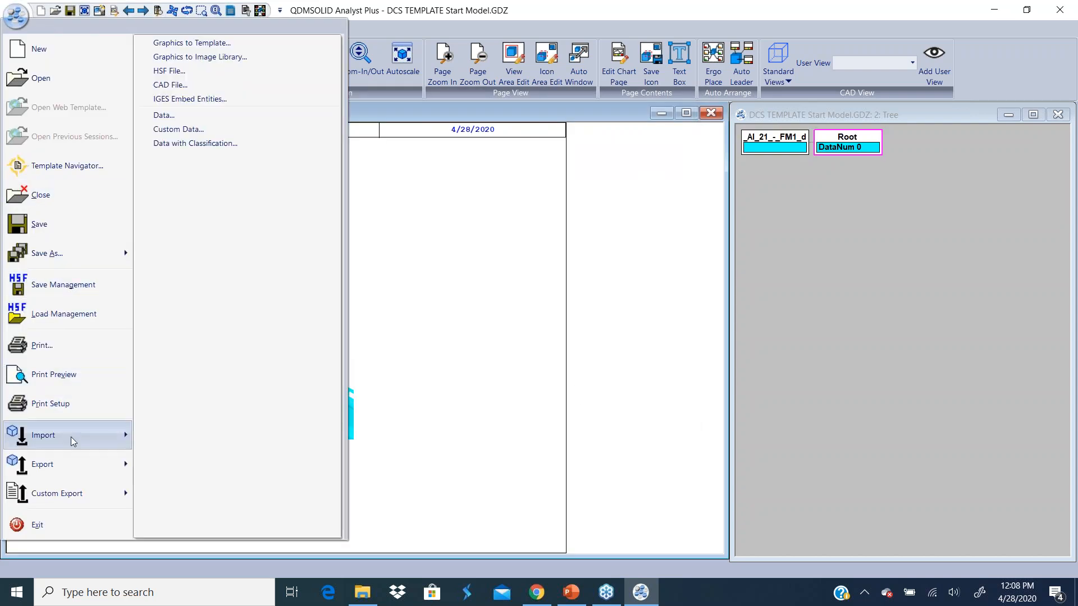
left_click(214, 118)
left_click(444, 207)
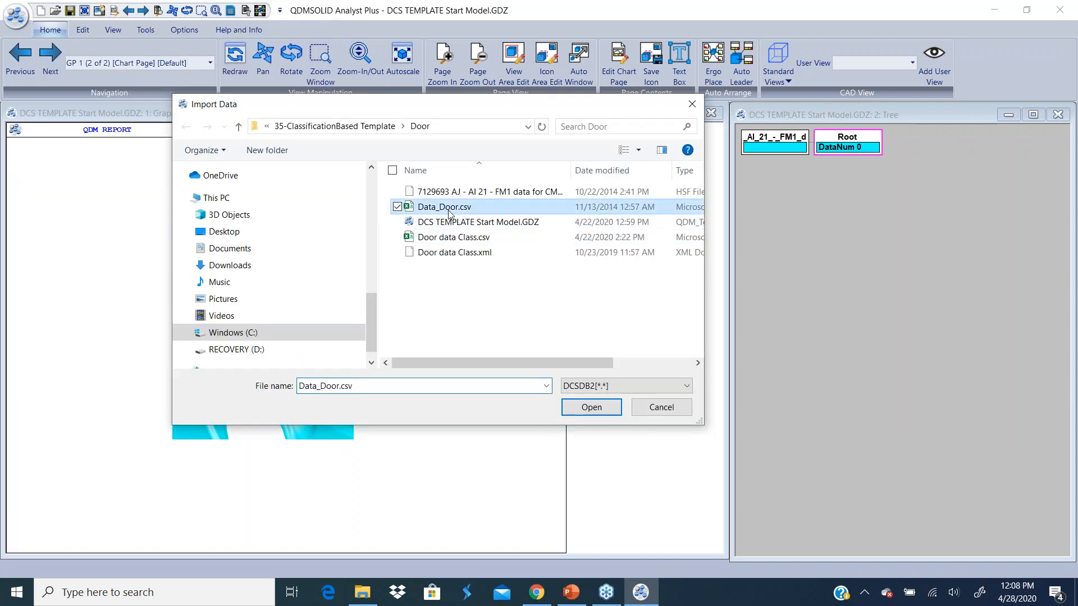
left_click(597, 409)
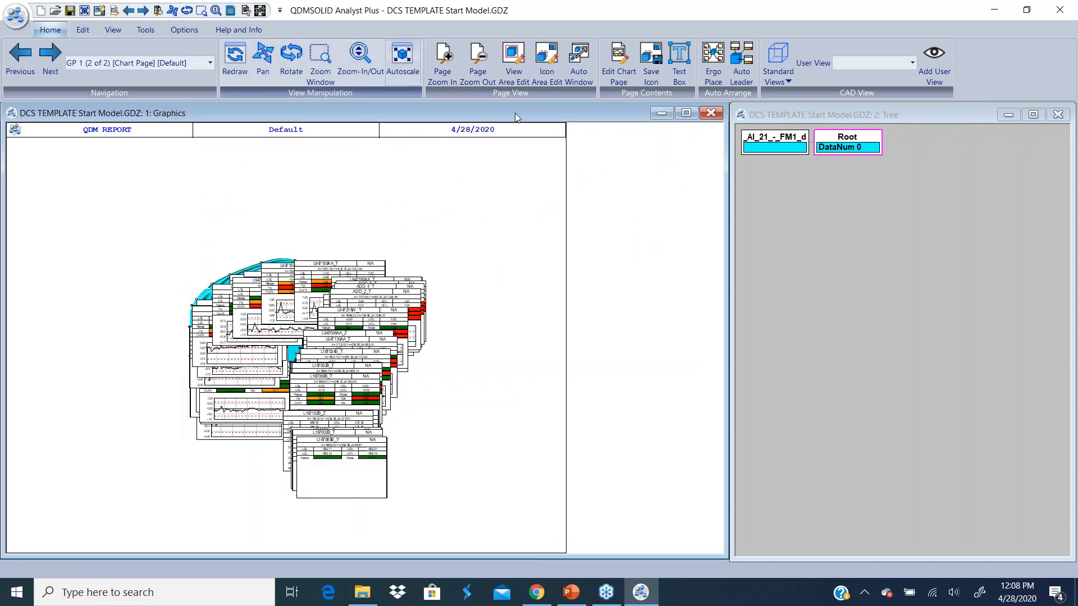
left_click(570, 83)
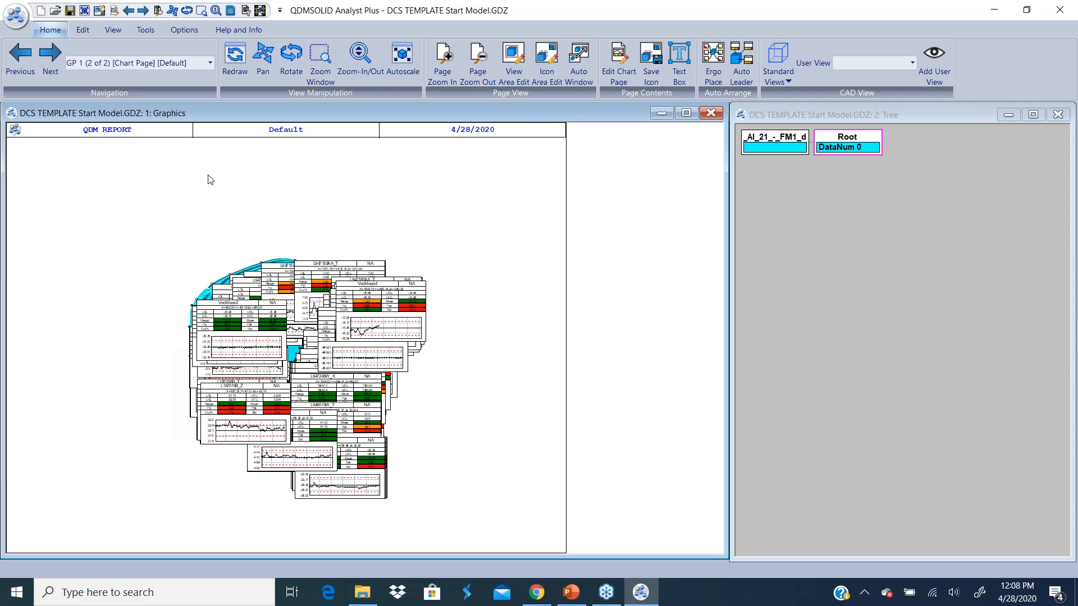
- Compare the index and chart pages, return to the index page and rotate the door model to a side-on view, autoscaled
left_click(20, 60)
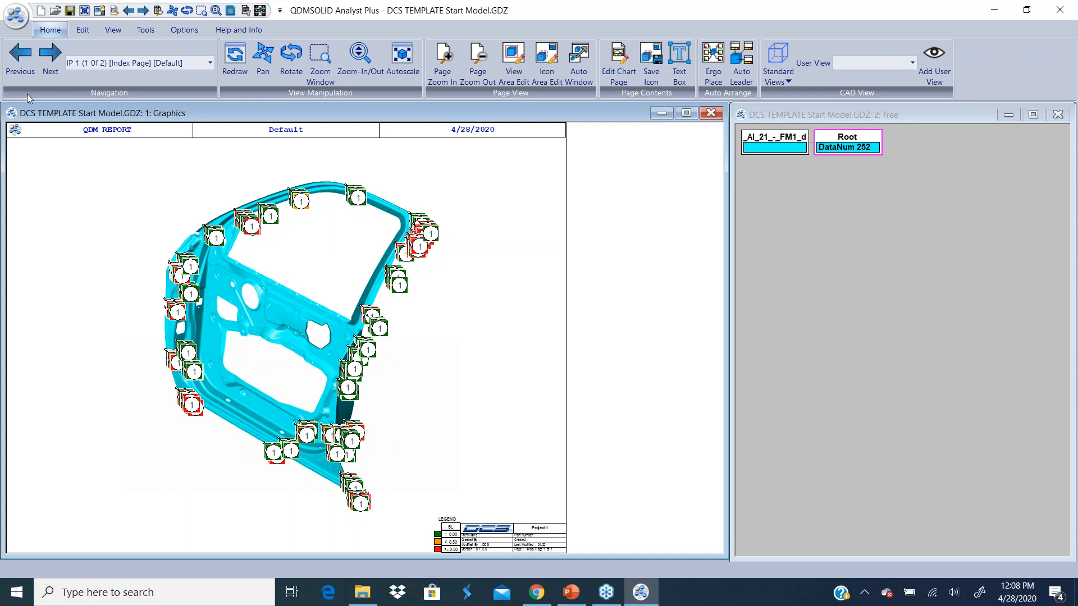
left_click(50, 55)
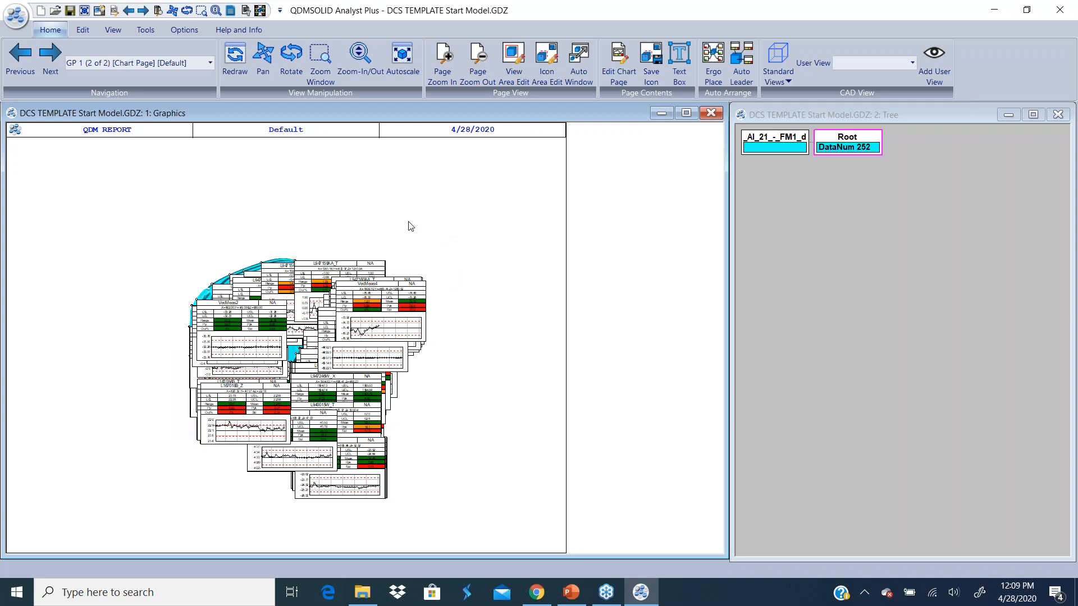
left_click(26, 68)
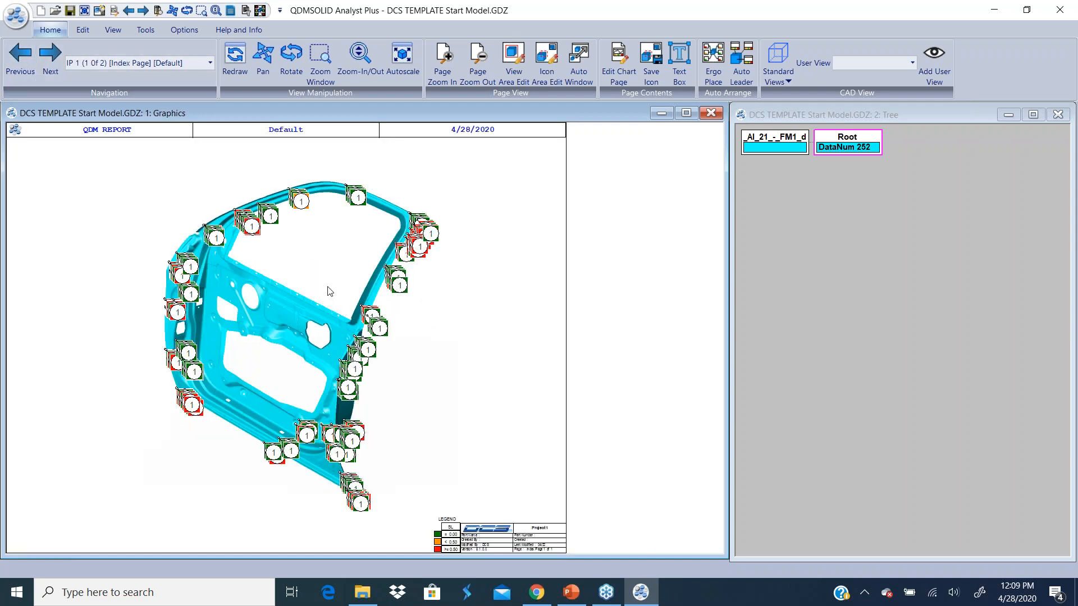
left_click(298, 69)
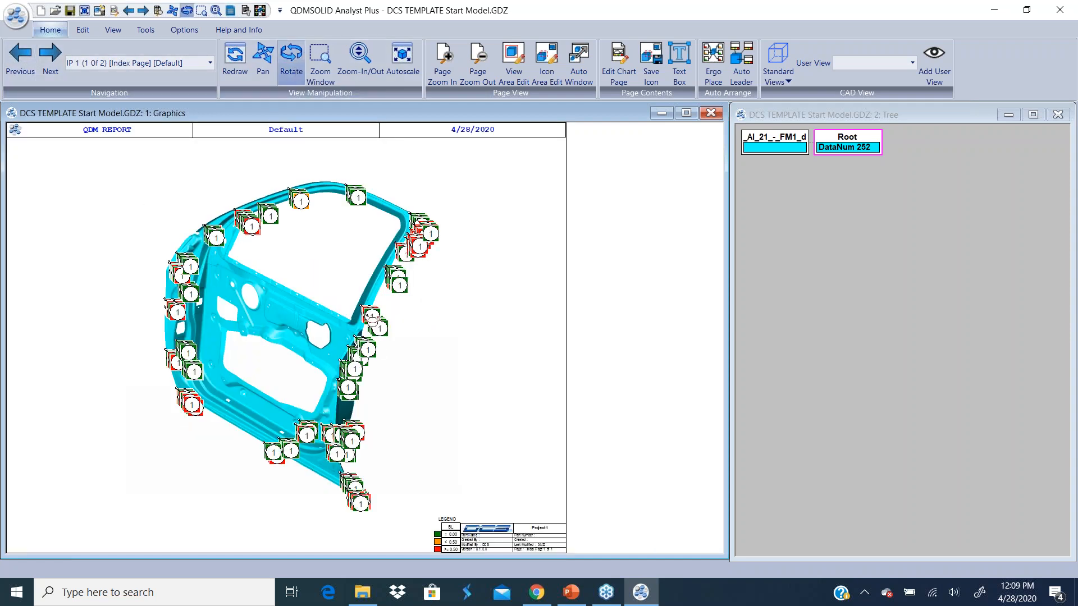
left_click_drag(372, 323, 397, 278)
left_click(401, 81)
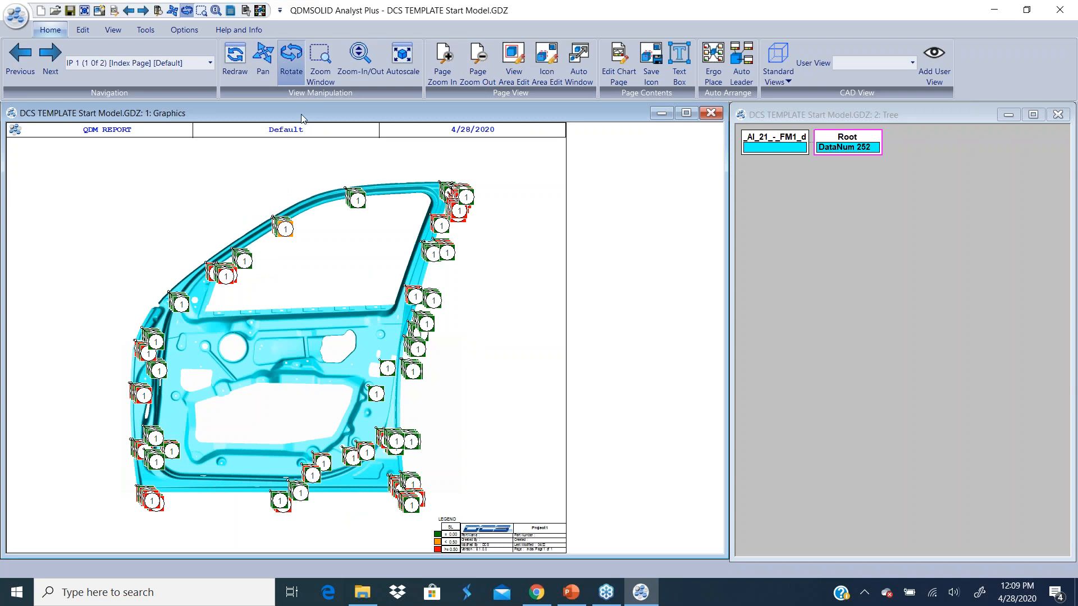
- Add all shown charts to the chart list in the Edit Chart Page dialog and examine their classification values
left_click(621, 79)
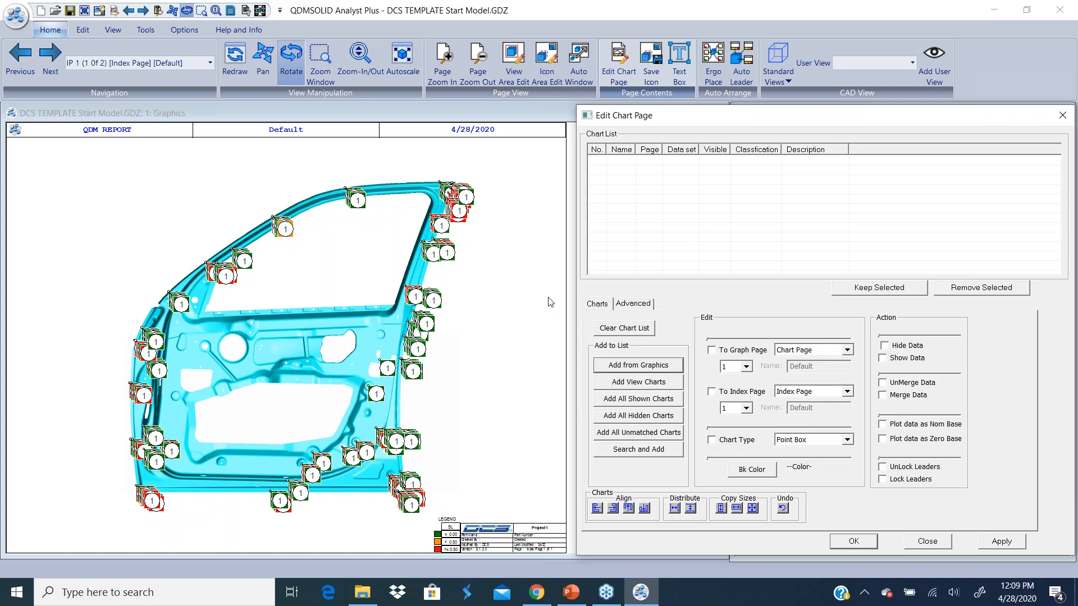
left_click(636, 401)
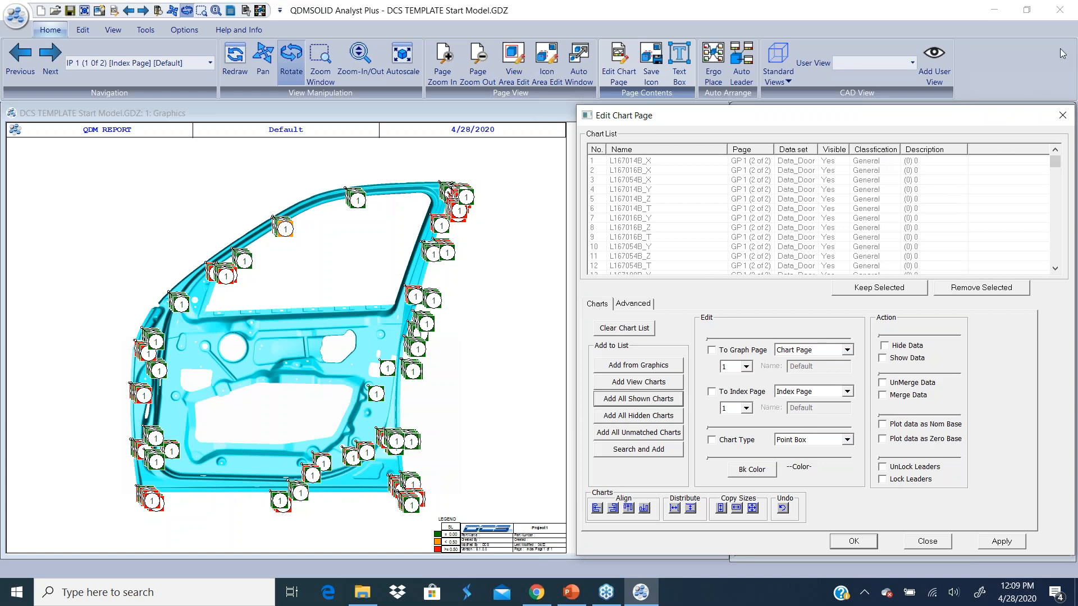
left_click(1069, 34)
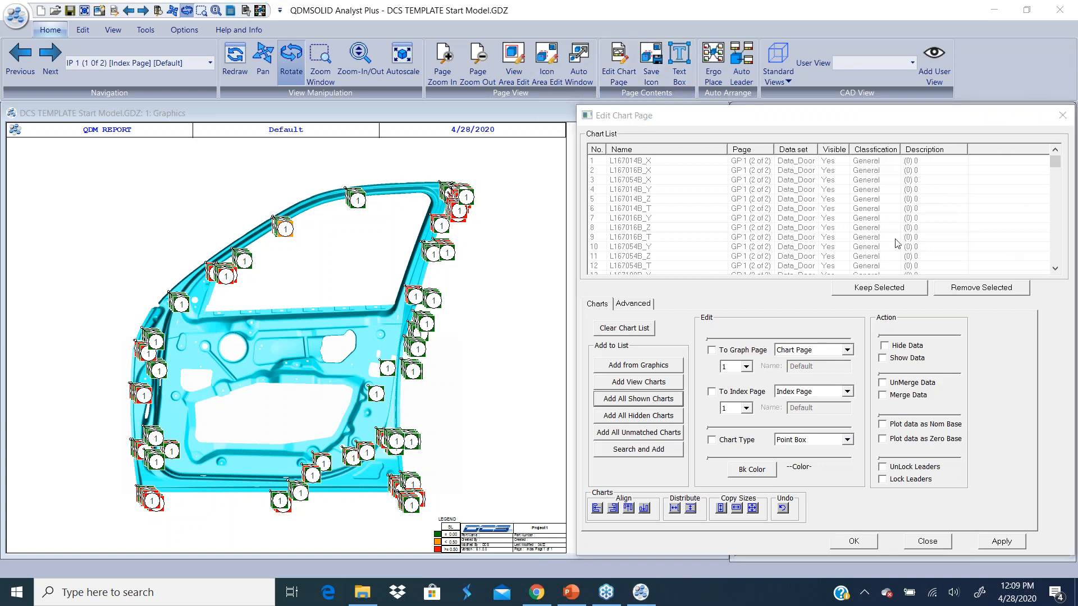
left_click(1055, 259)
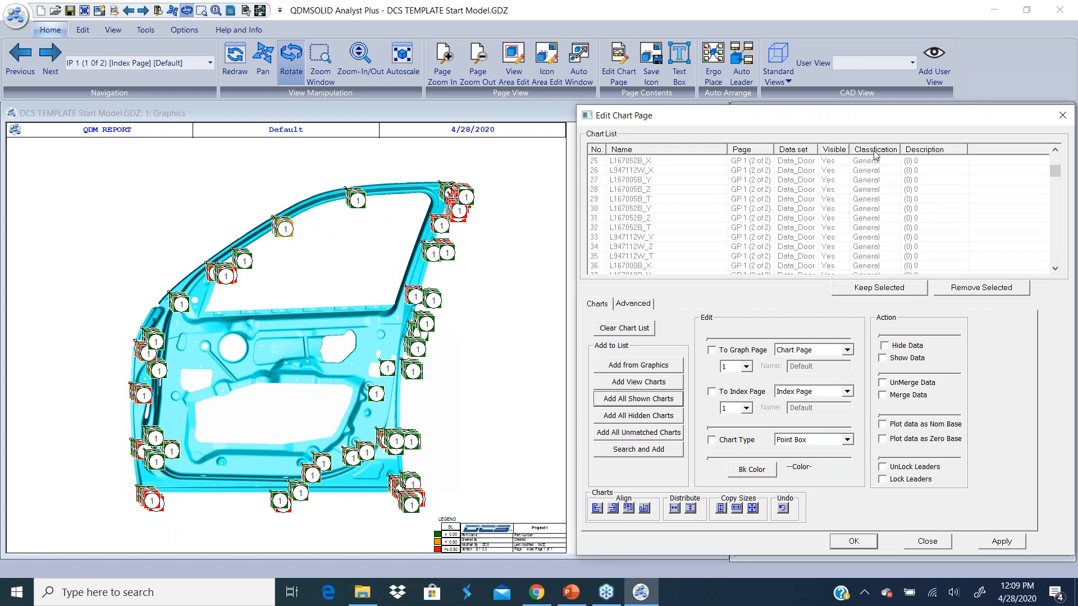
left_click(1056, 249)
left_click(1059, 247)
left_click(1058, 247)
left_click(1058, 247)
left_click(1058, 247)
left_click(1059, 247)
left_click(1058, 247)
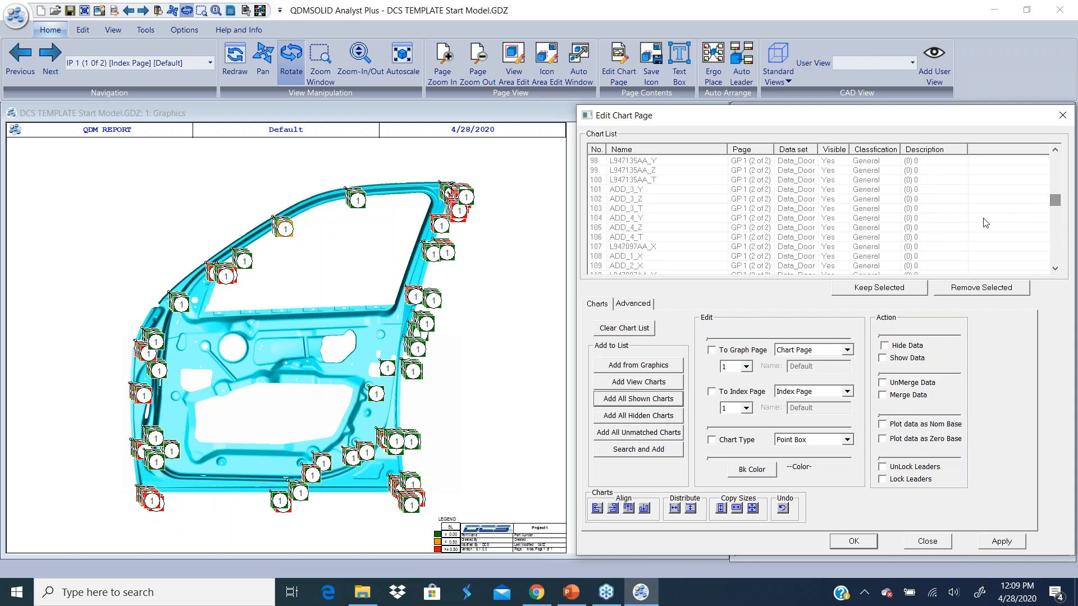
- Clear the chart list and box-pick the charts along the door's lower front edge, capturing at most 300 points
left_click(649, 330)
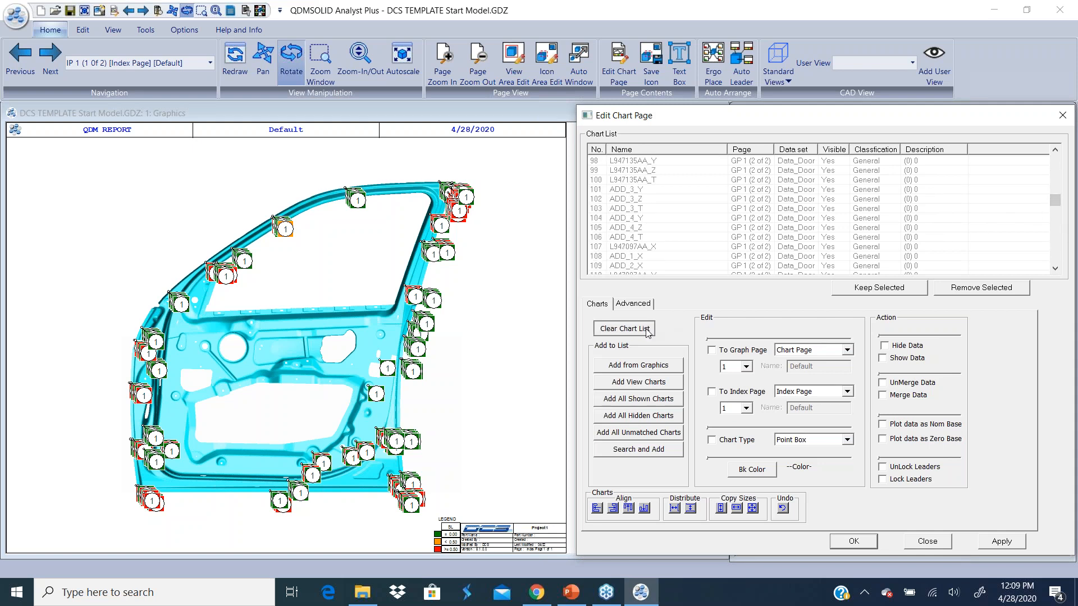
left_click(636, 366)
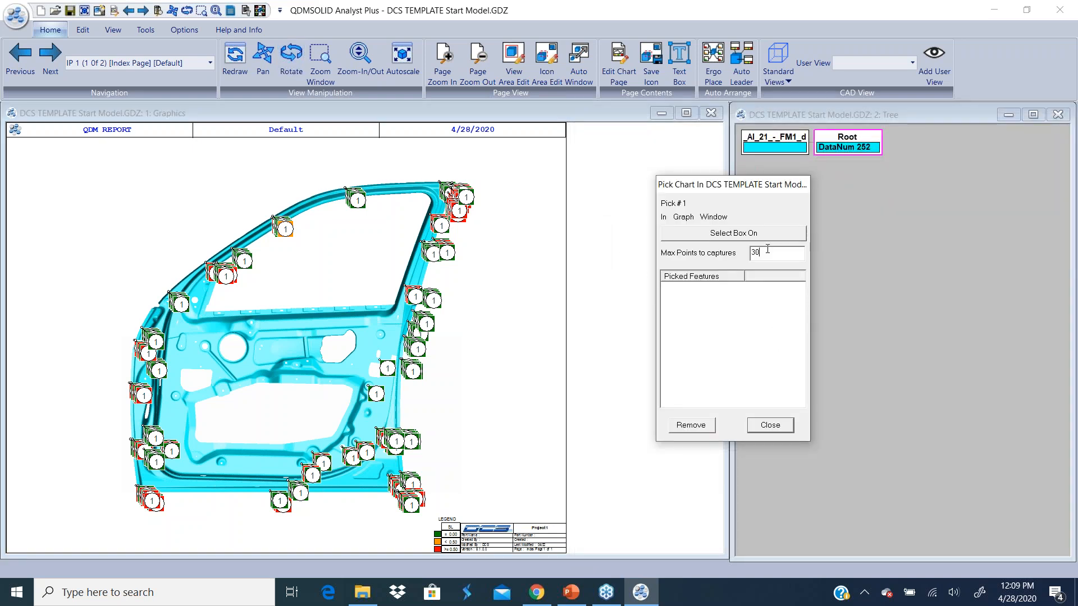
left_click_drag(84, 309, 193, 524)
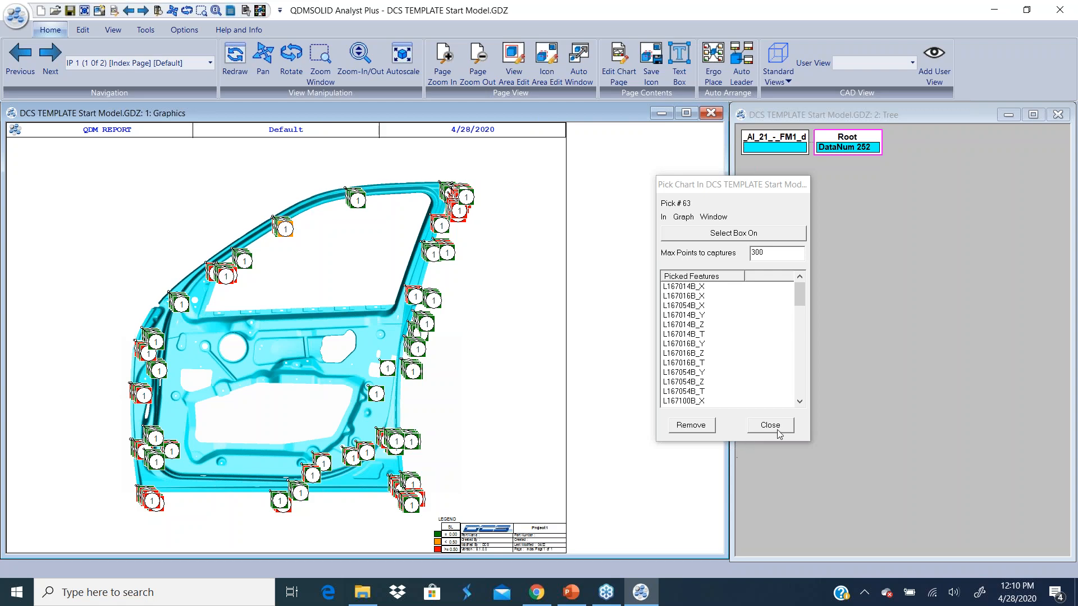
left_click(779, 428)
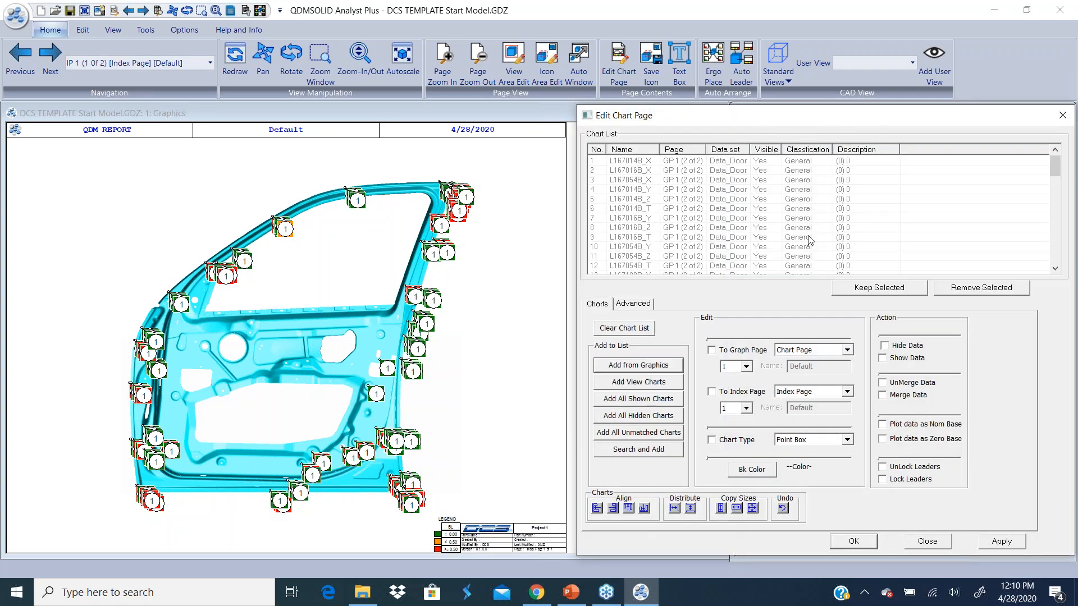
- Assign a new classification named FRONT to the listed charts
left_click(643, 306)
left_click(607, 385)
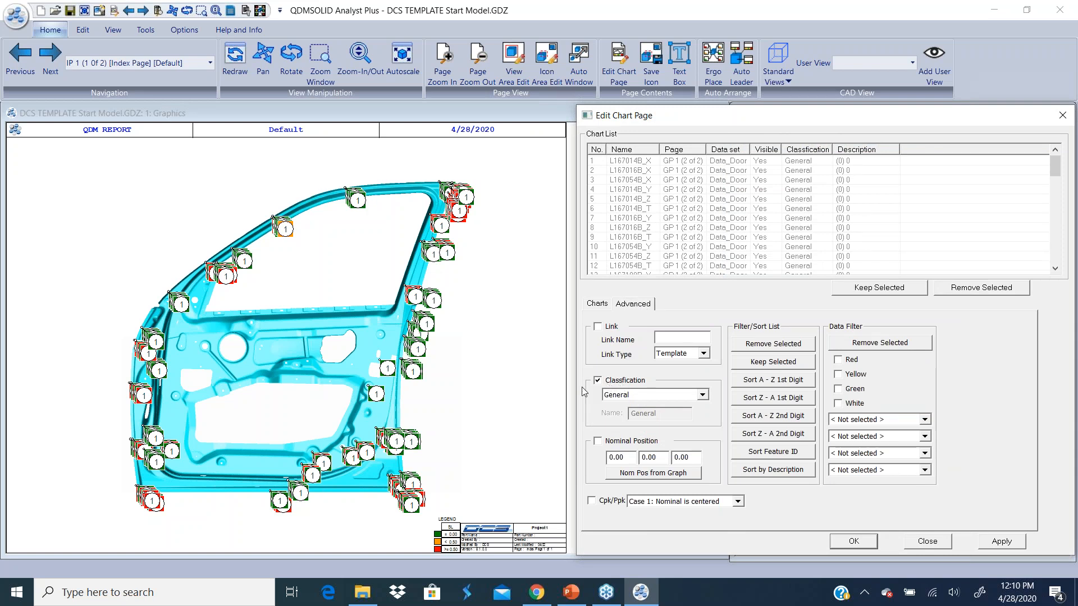
left_click(702, 395)
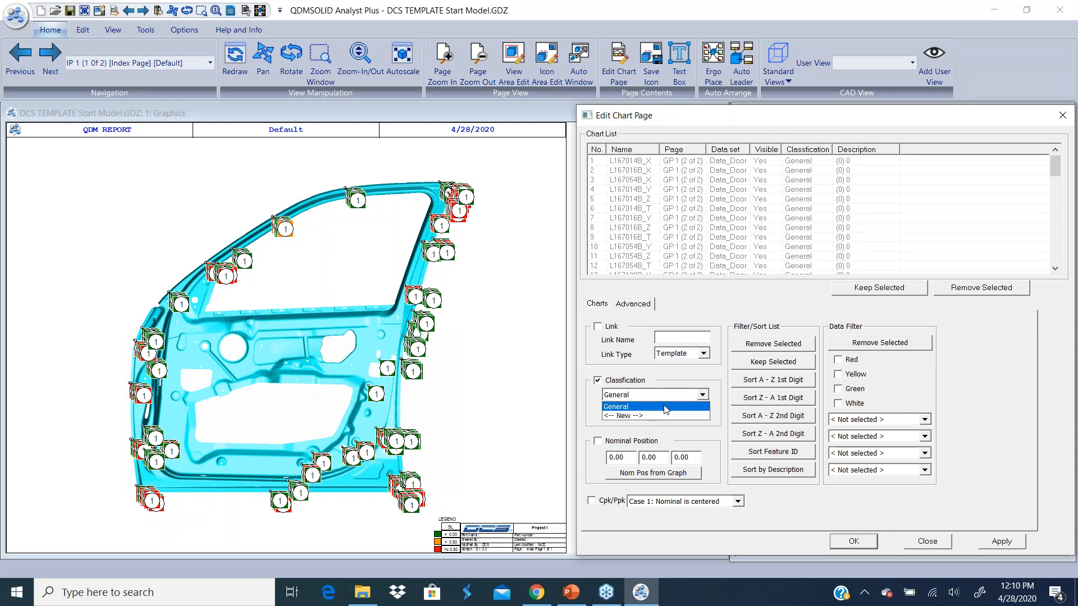
left_click(636, 416)
left_click_drag(631, 414, 689, 408)
type("FRONT")
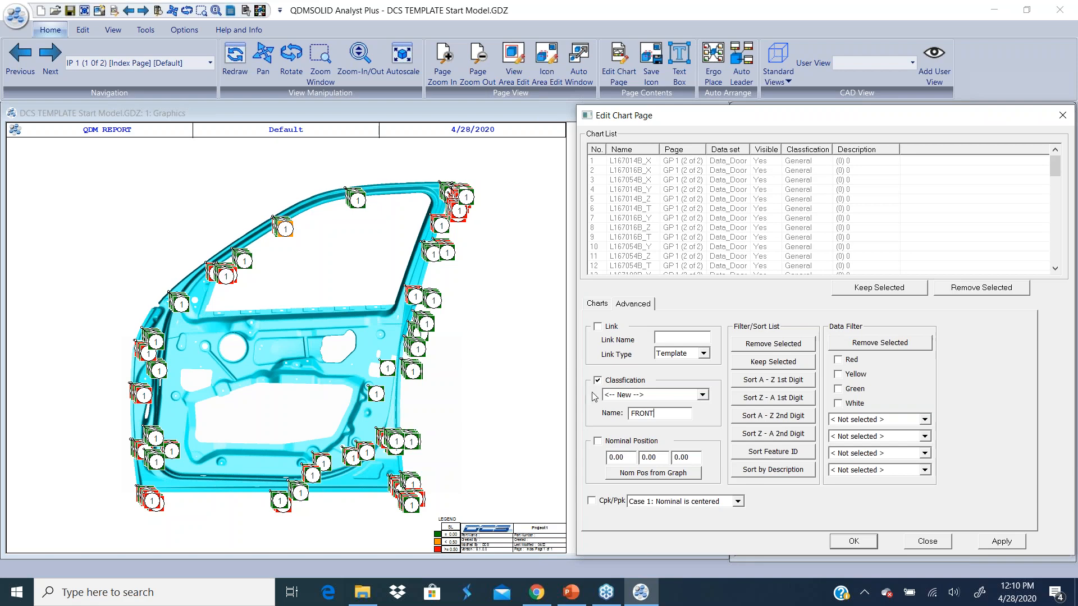
left_click(987, 544)
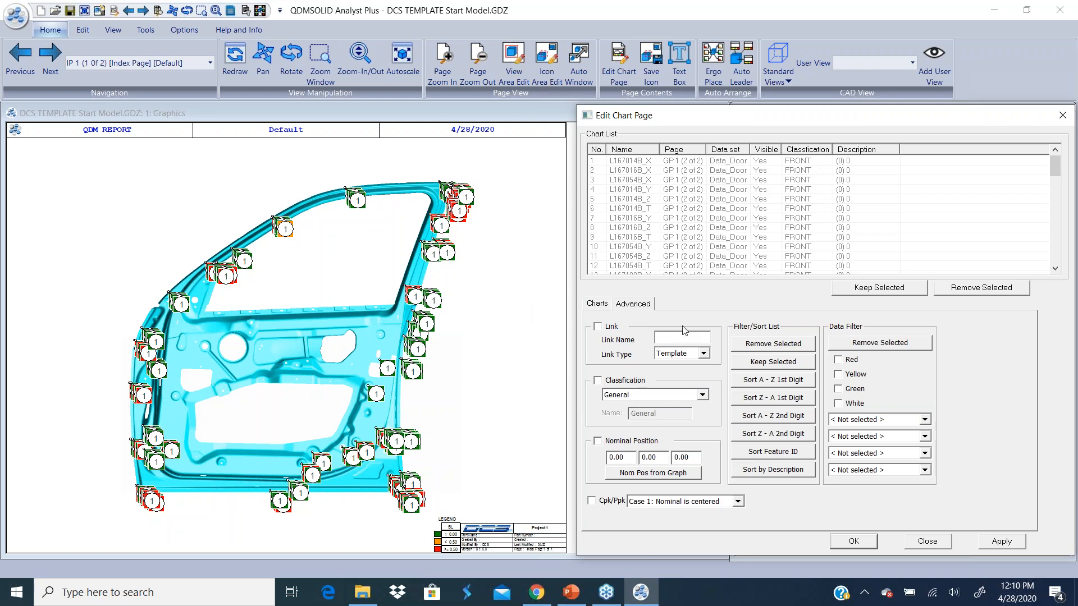
- Clear the chart list and box-pick the charts around the door's lower rear area below the window
left_click(598, 305)
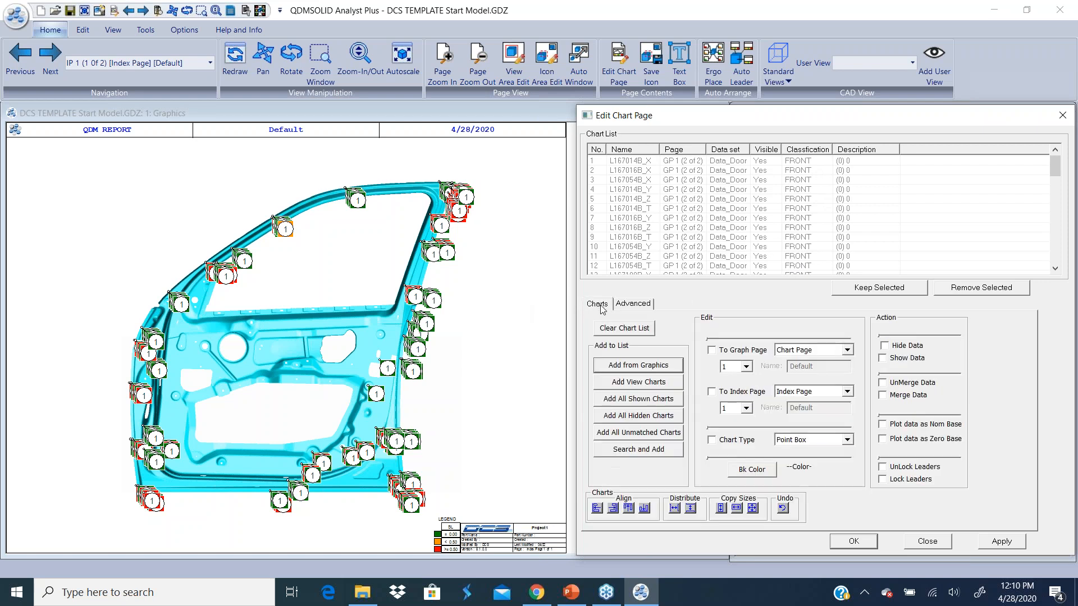
left_click(624, 329)
left_click(613, 366)
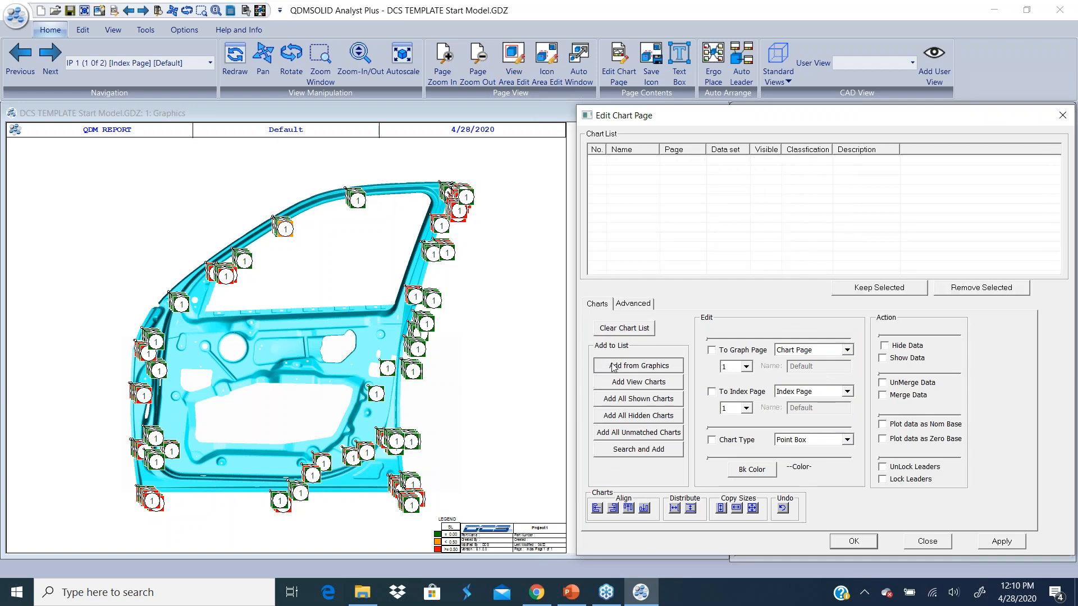
left_click_drag(265, 312, 467, 534)
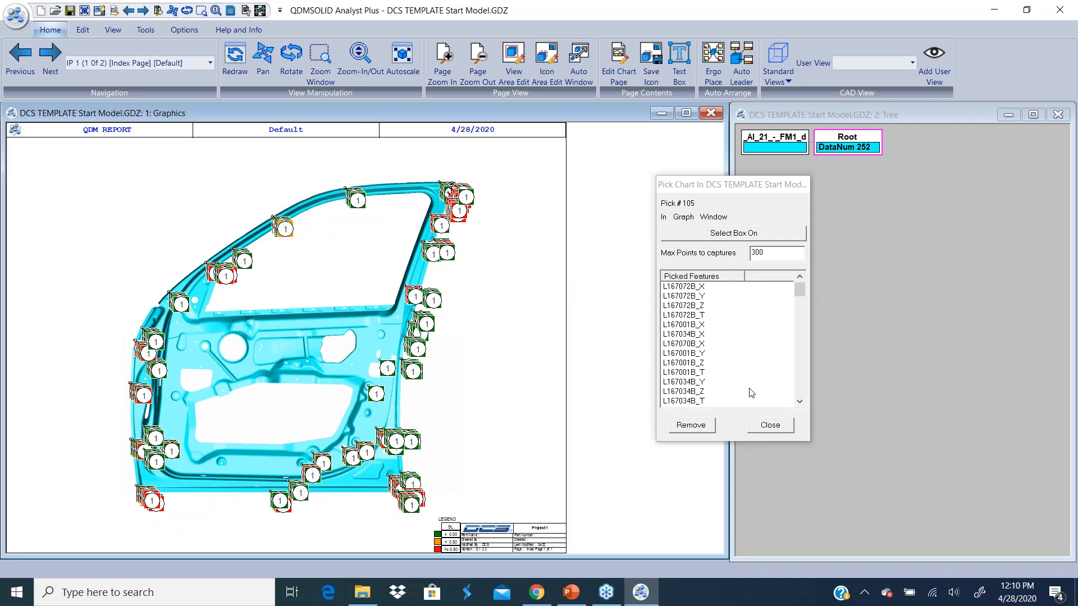
left_click(770, 426)
- Assign a new classification named REAR to the listed charts
left_click(632, 304)
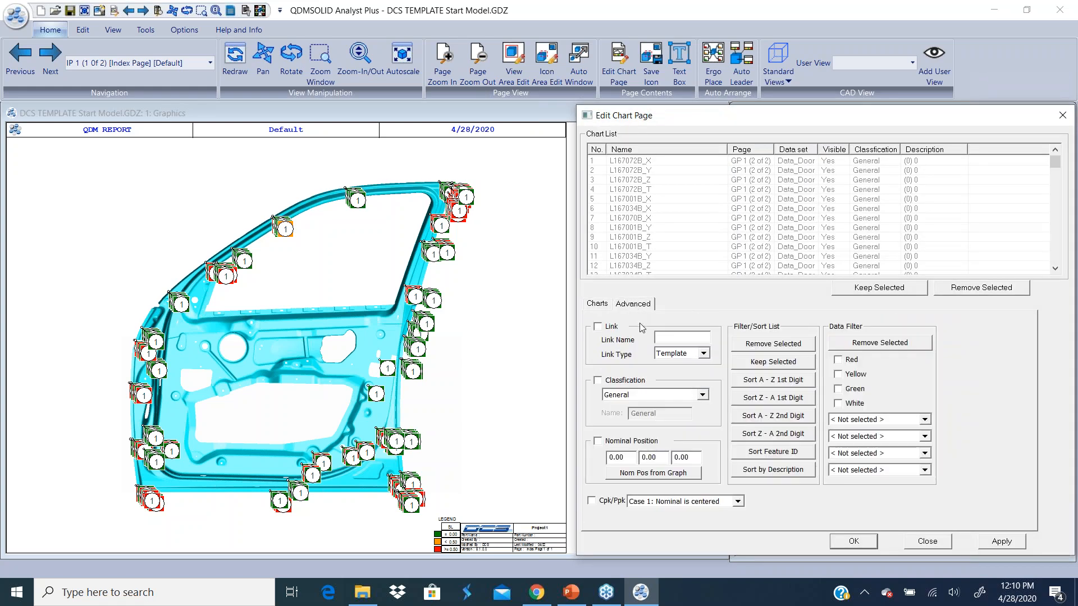
left_click(597, 380)
left_click(702, 395)
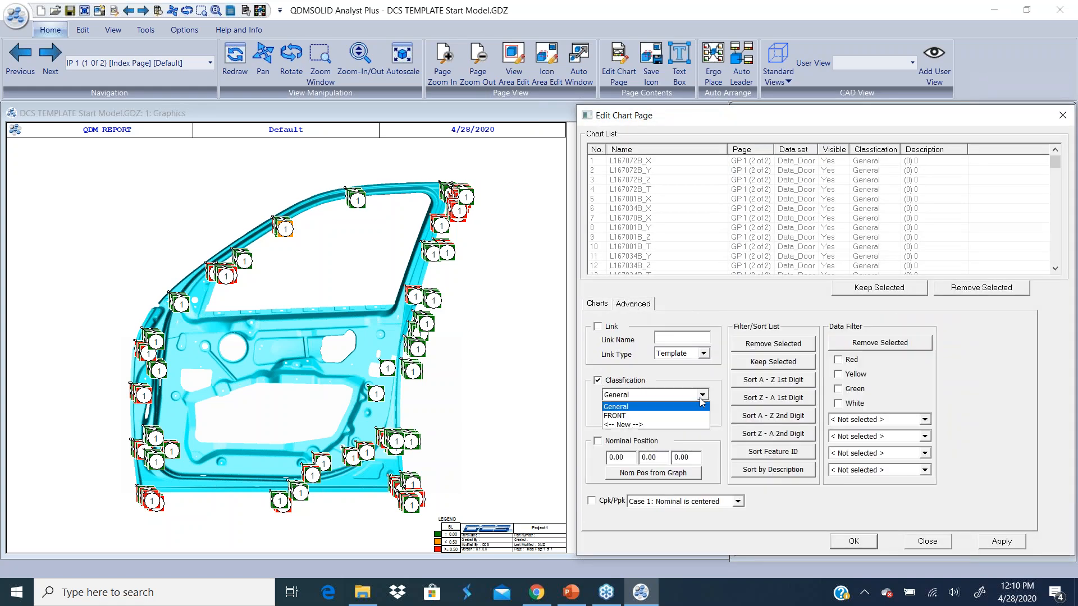
left_click(661, 425)
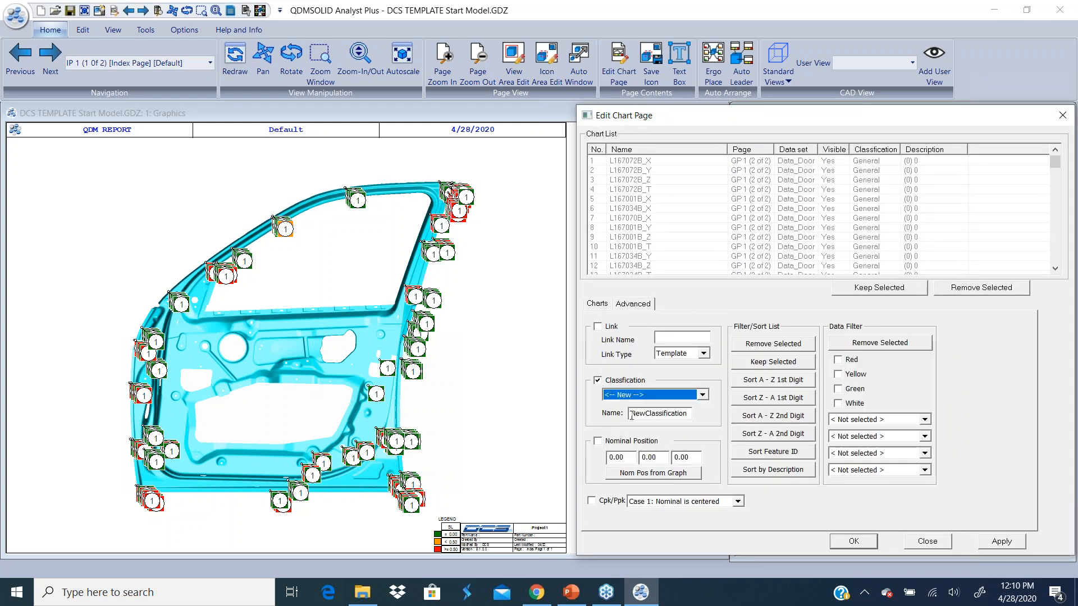
double_click(631, 413)
type("REAR")
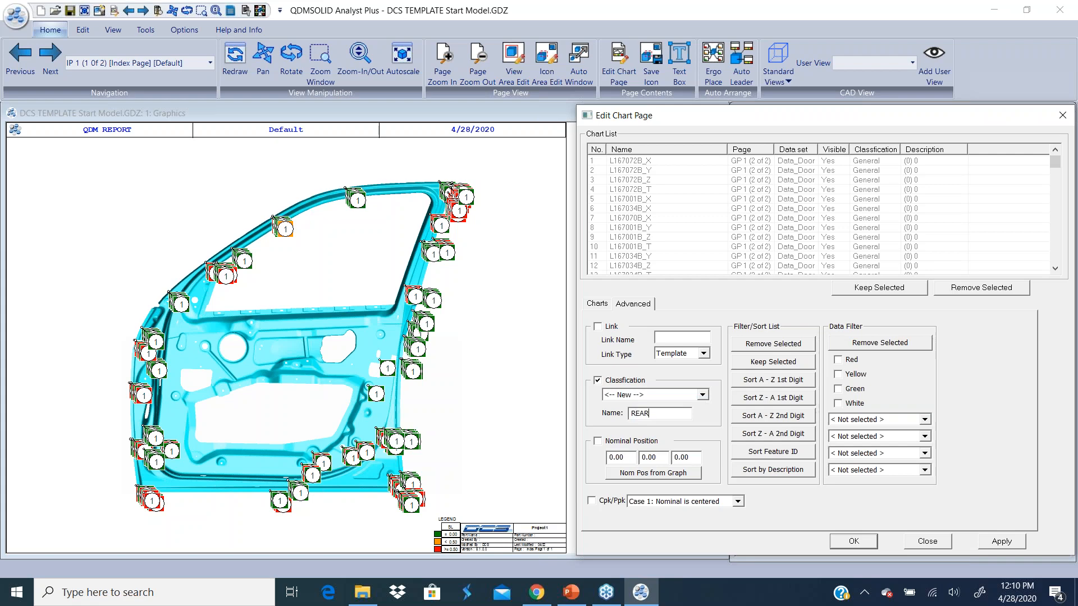
left_click(1002, 541)
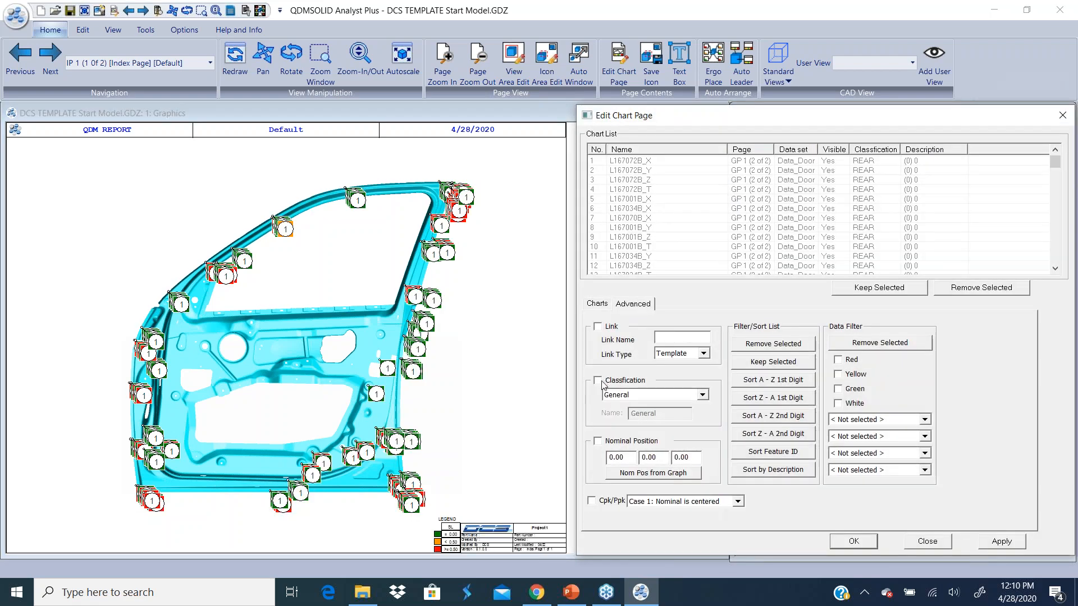
- Clear the chart list and box-pick the charts around the window frame in the door's upper half
left_click(599, 305)
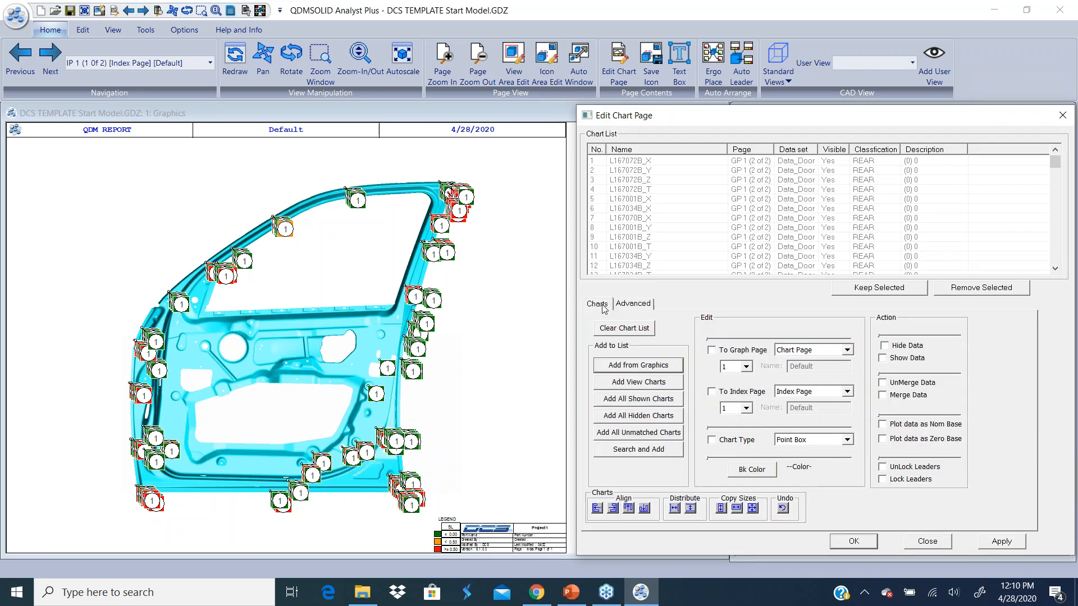
left_click(646, 330)
left_click(646, 368)
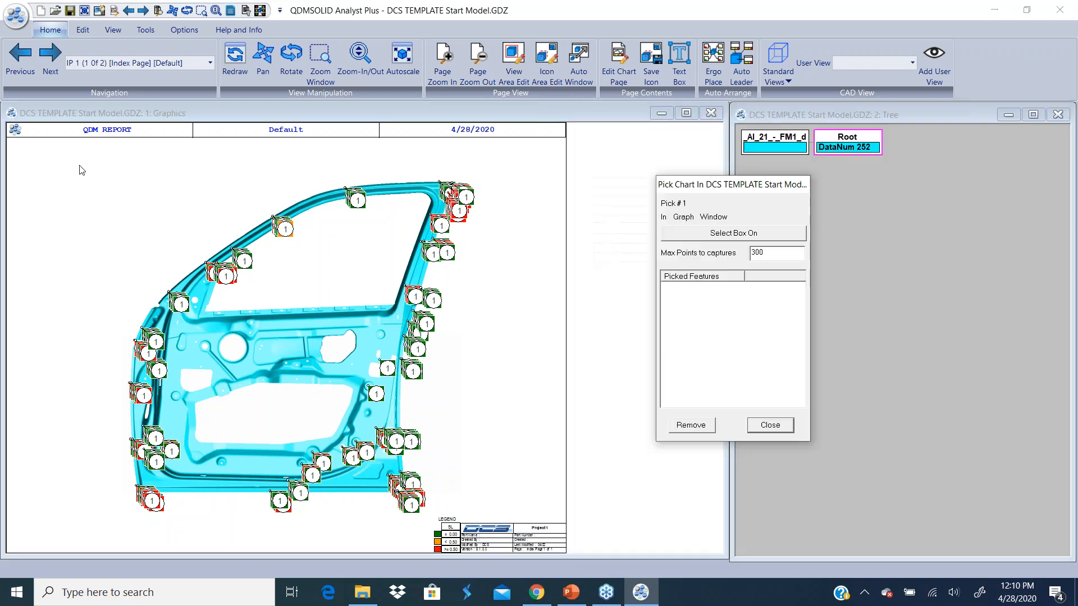
left_click_drag(80, 153, 504, 310)
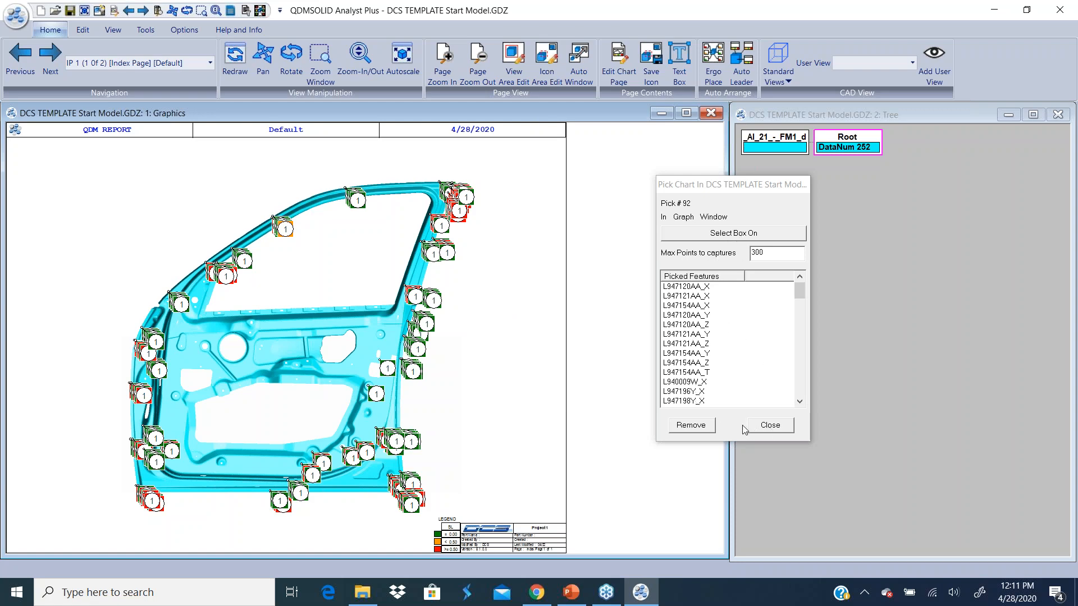
left_click(775, 426)
- Assign a new classification named WINDOW to the listed charts
left_click(632, 303)
left_click(619, 383)
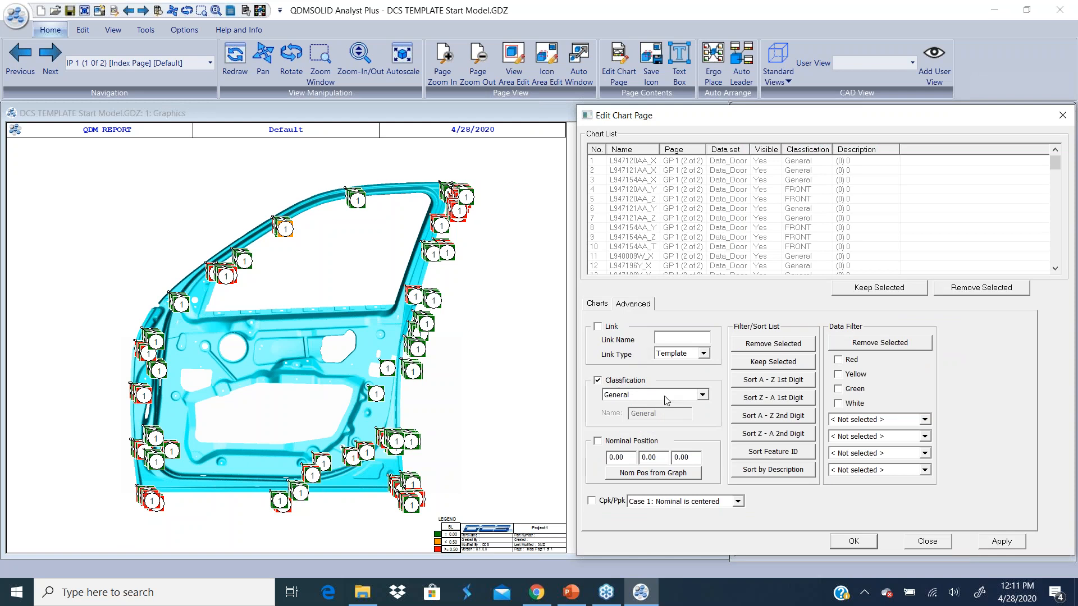
left_click(703, 395)
left_click(668, 435)
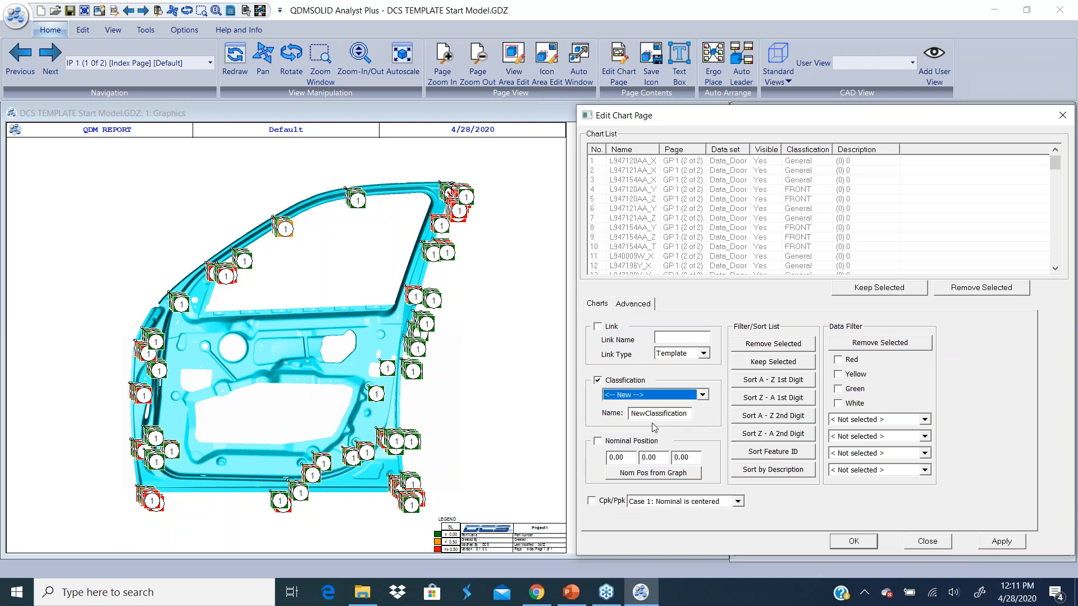
double_click(630, 414)
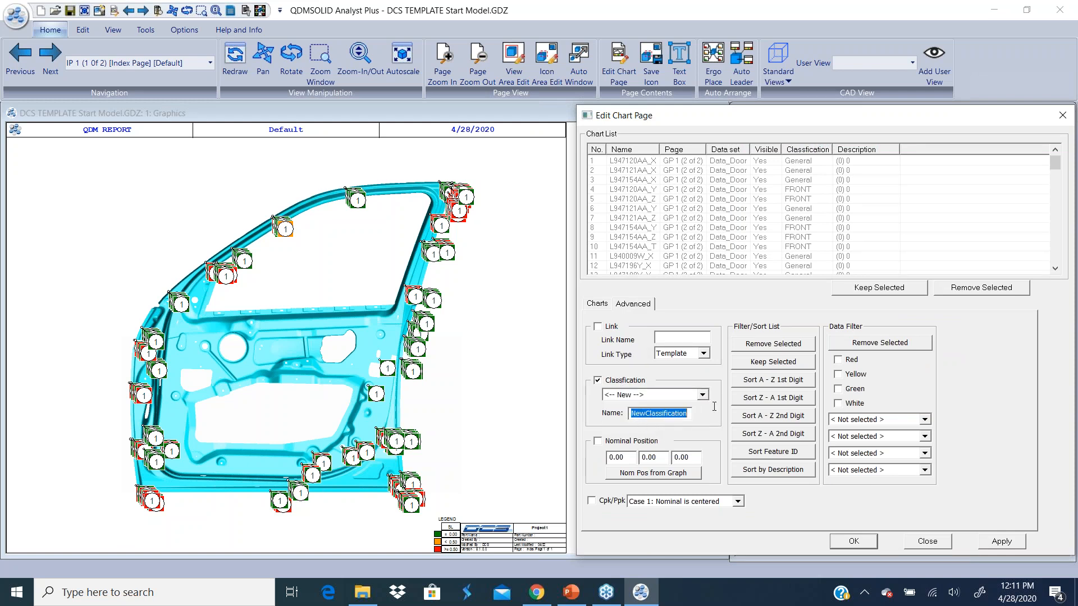
type("WINDOW")
left_click(1001, 543)
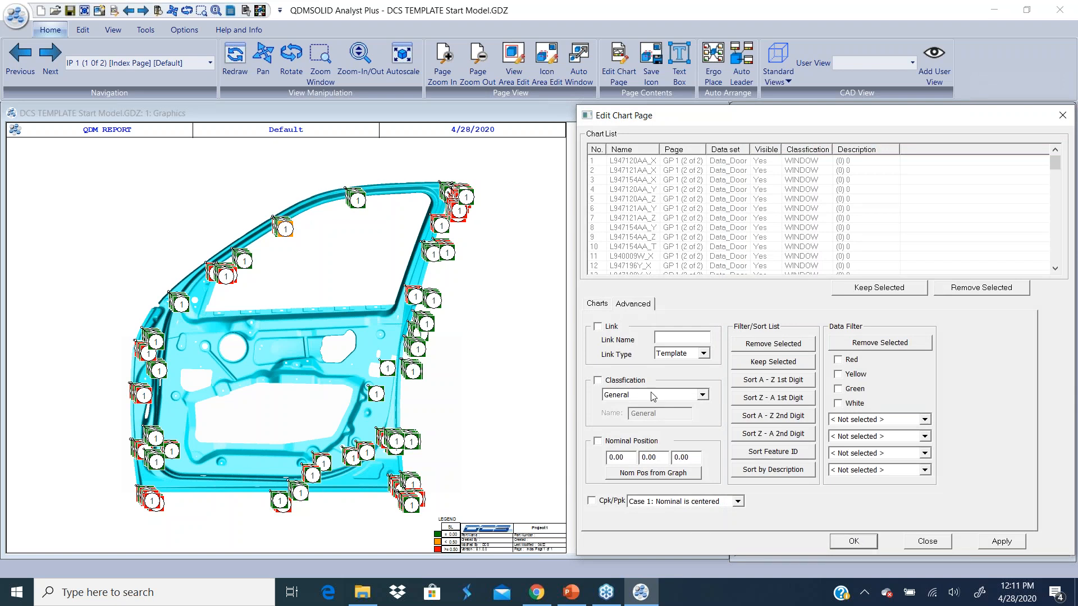
- Add all shown charts to the chart list and review the classification assigned to each one
left_click(594, 303)
left_click(644, 399)
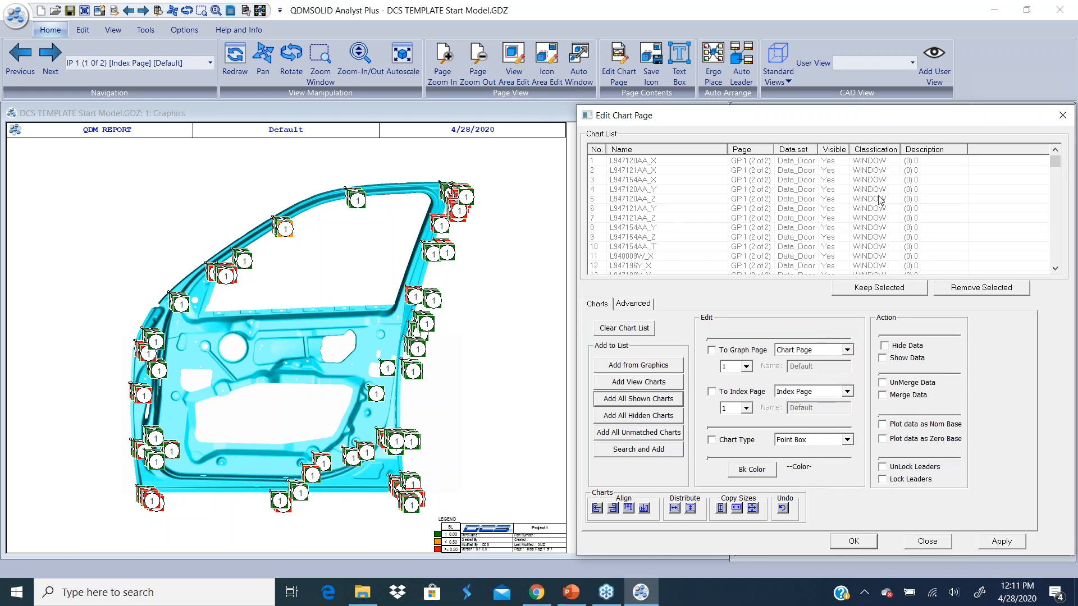
left_click(1059, 247)
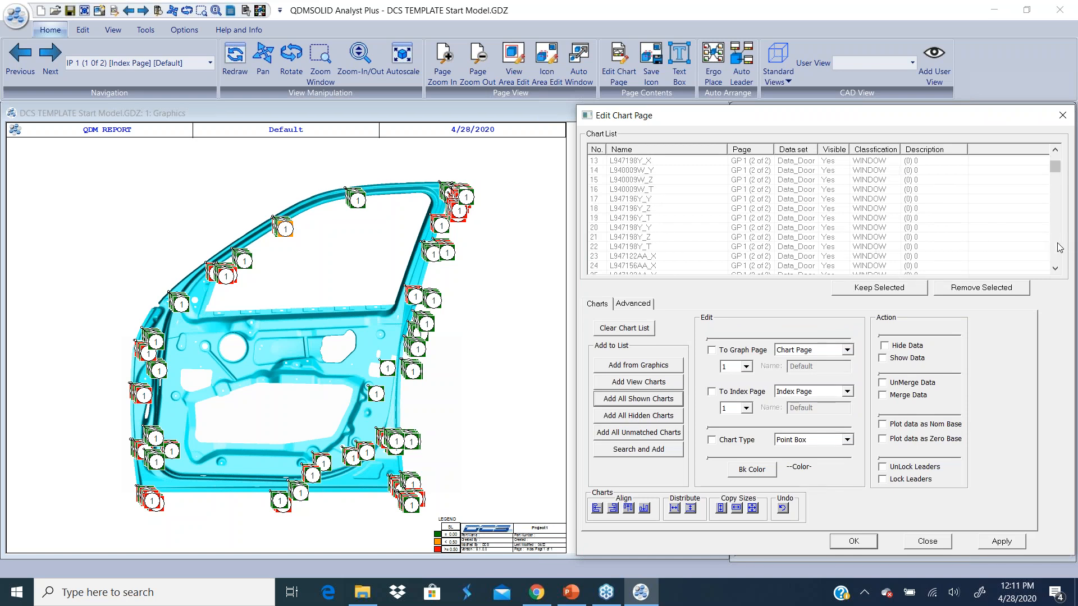
left_click_drag(1056, 223, 1057, 213)
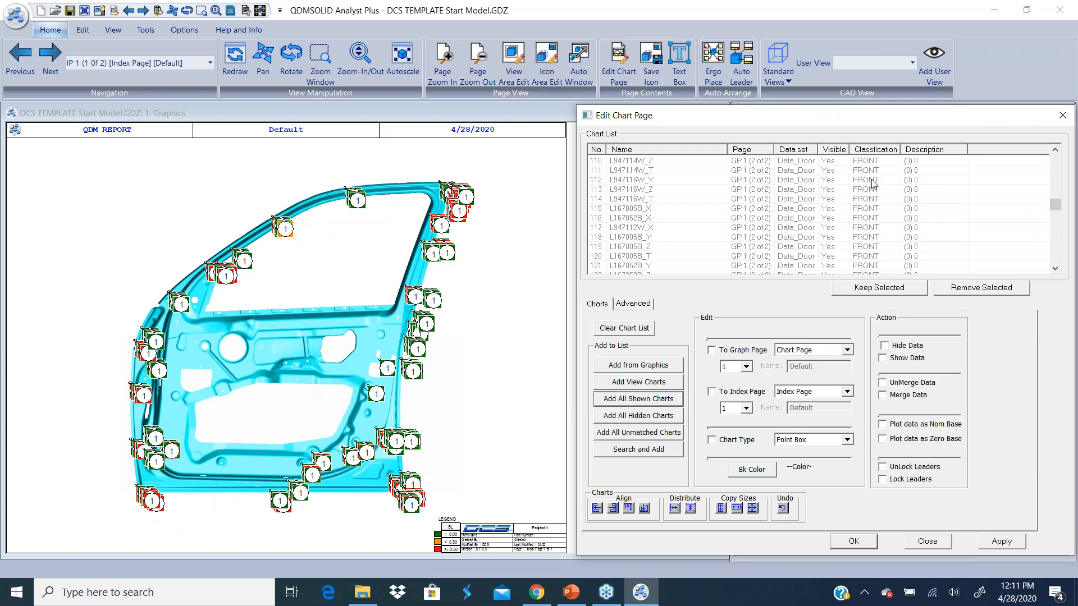
left_click(1059, 252)
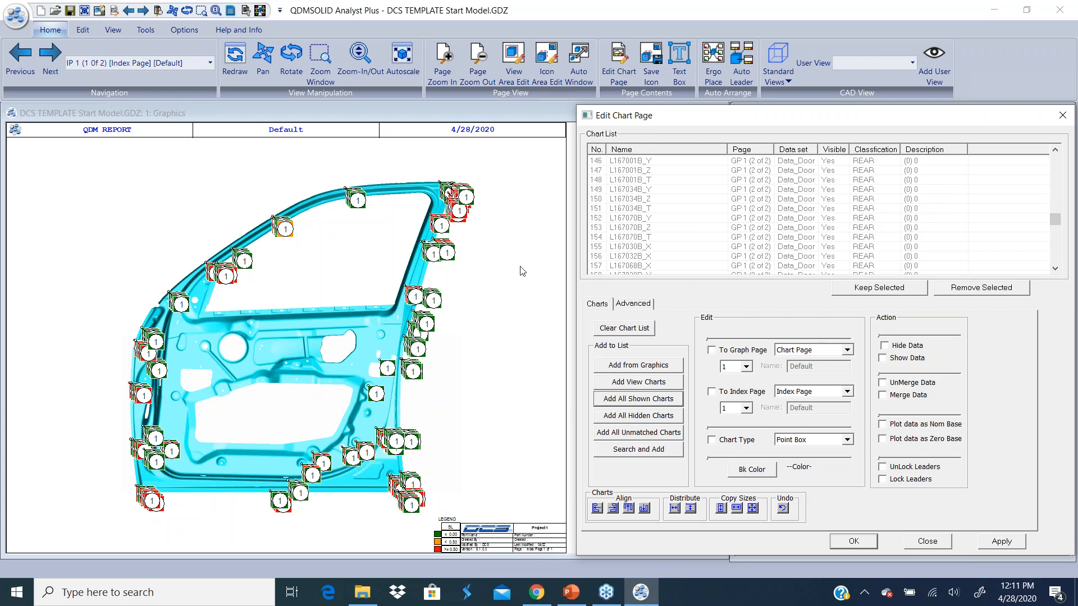
left_click(927, 541)
- On the chart page, pull one upper window chart out of the stack and inspect its classification label at full screen
left_click(50, 59)
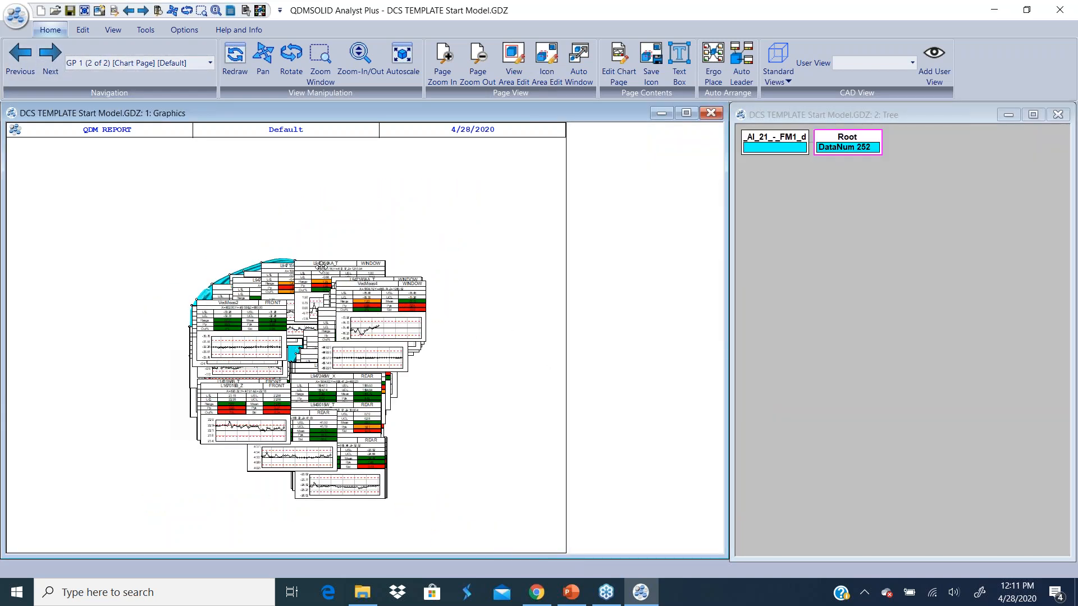
left_click_drag(339, 255, 394, 180)
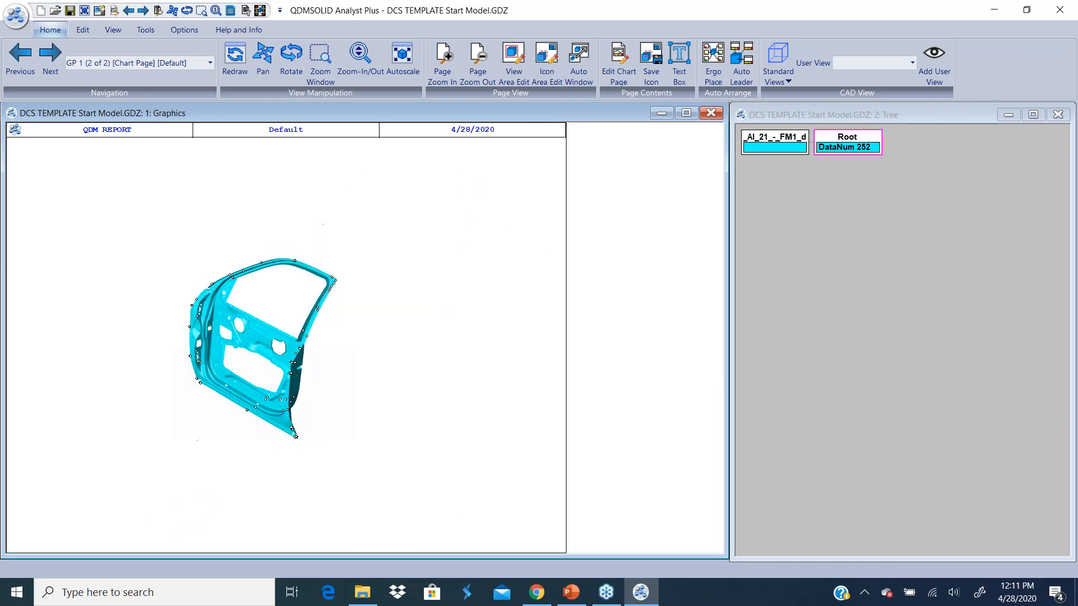
right_click(445, 228)
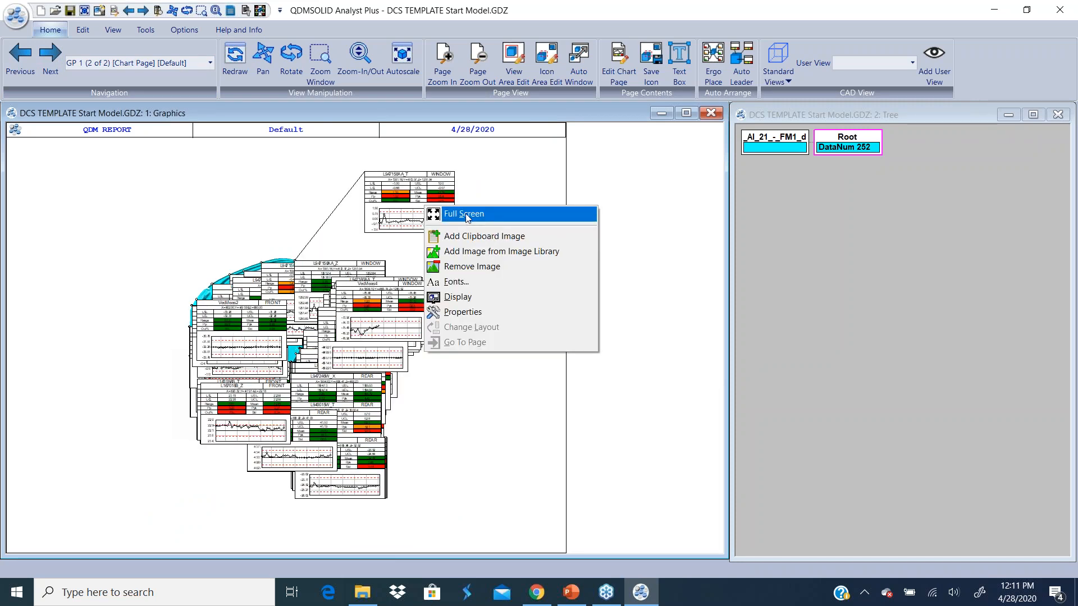
left_click(466, 218)
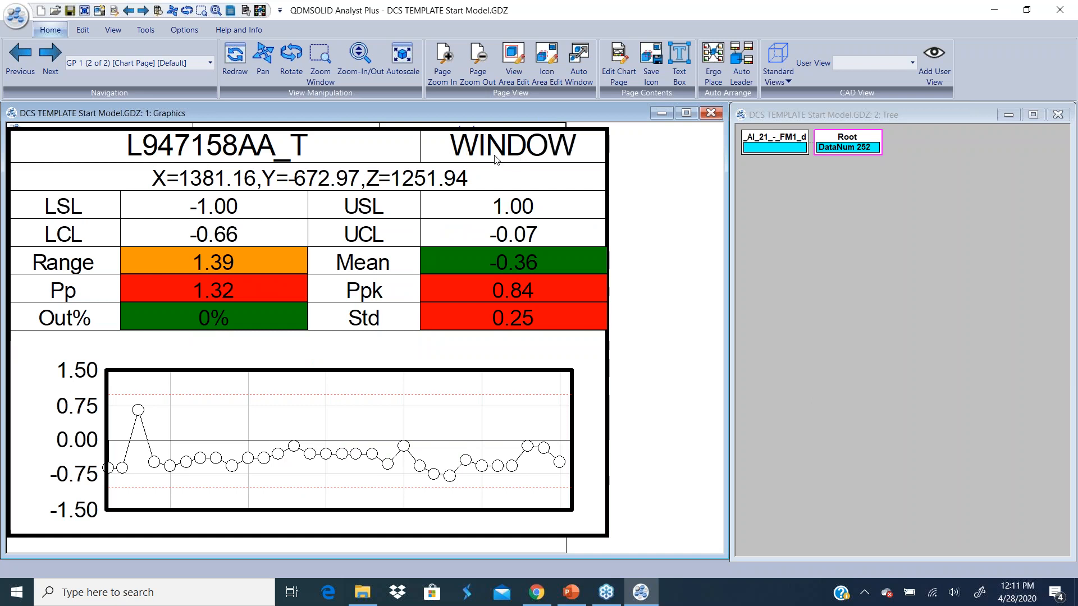
left_click(661, 208)
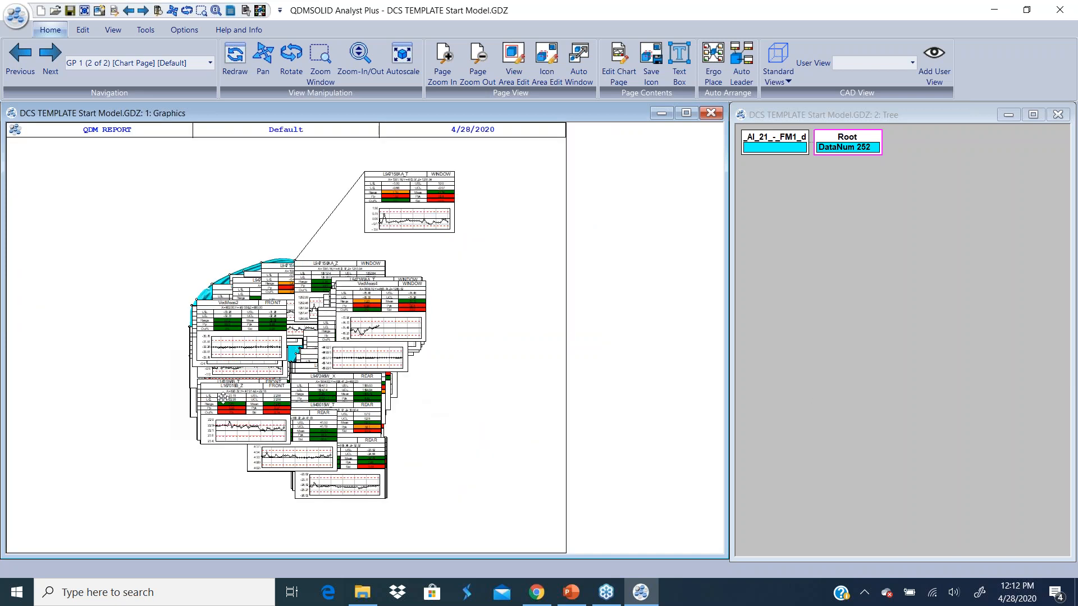
left_click_drag(398, 205, 340, 257)
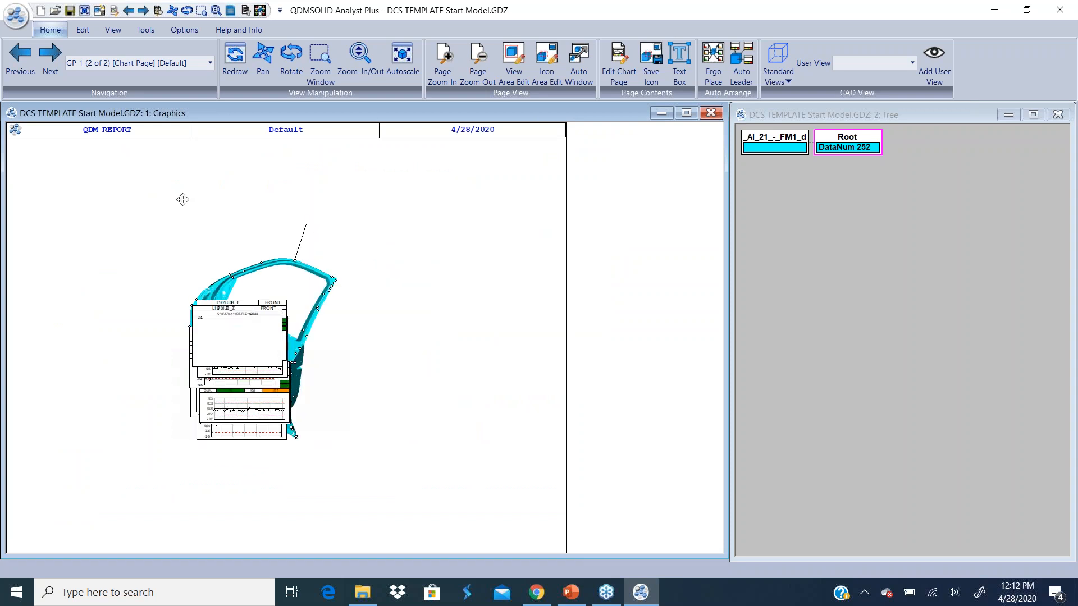
- Set the WINDOW feature classification's color to cyan and reposition the topmost window chart to check its label
left_click(114, 32)
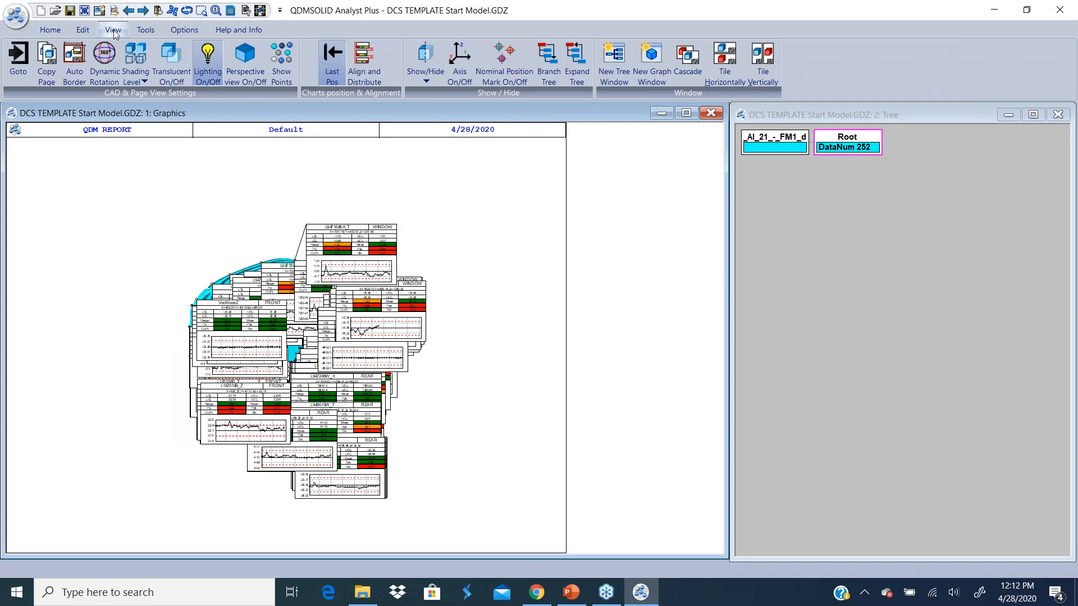
left_click(82, 29)
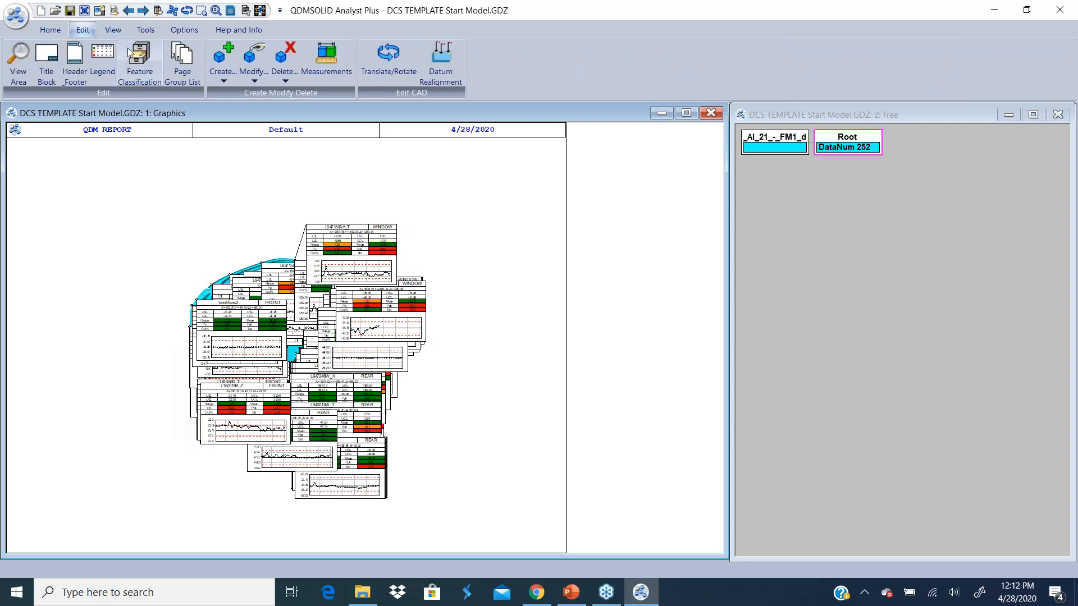
left_click(138, 79)
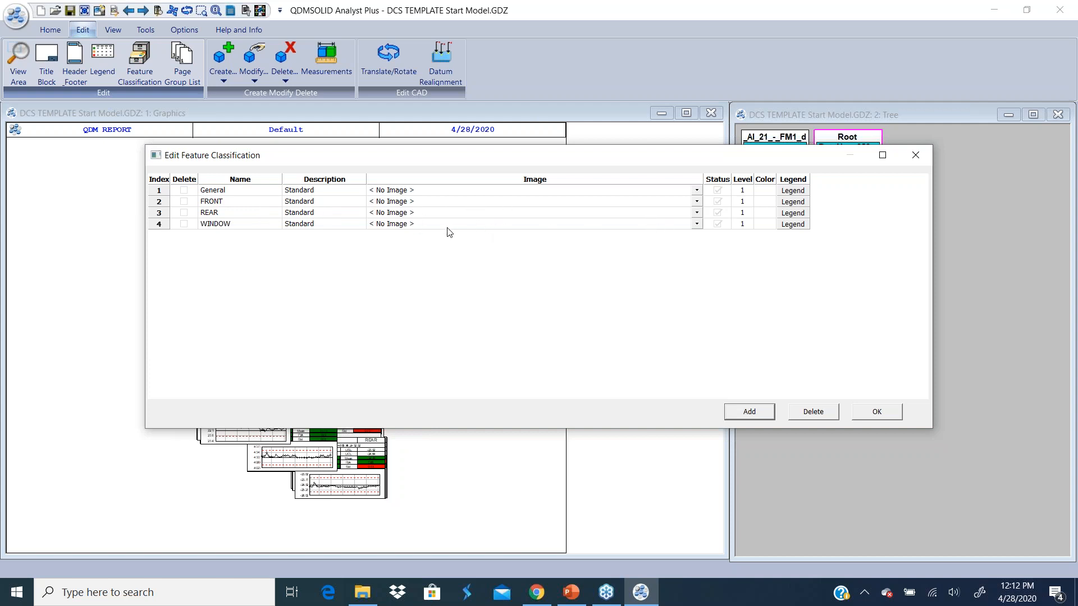
left_click(764, 224)
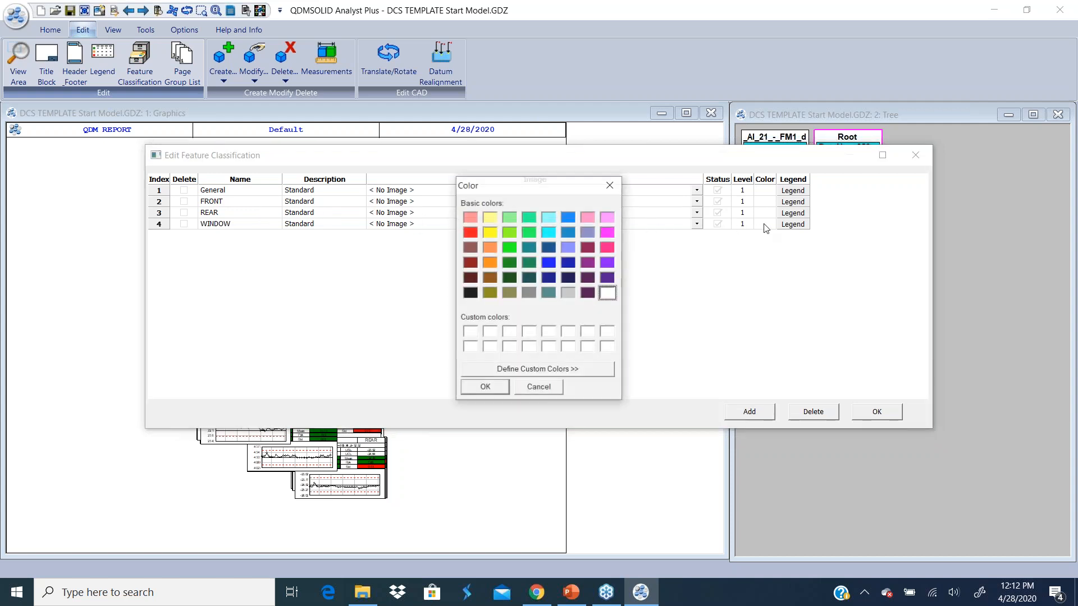
left_click(550, 233)
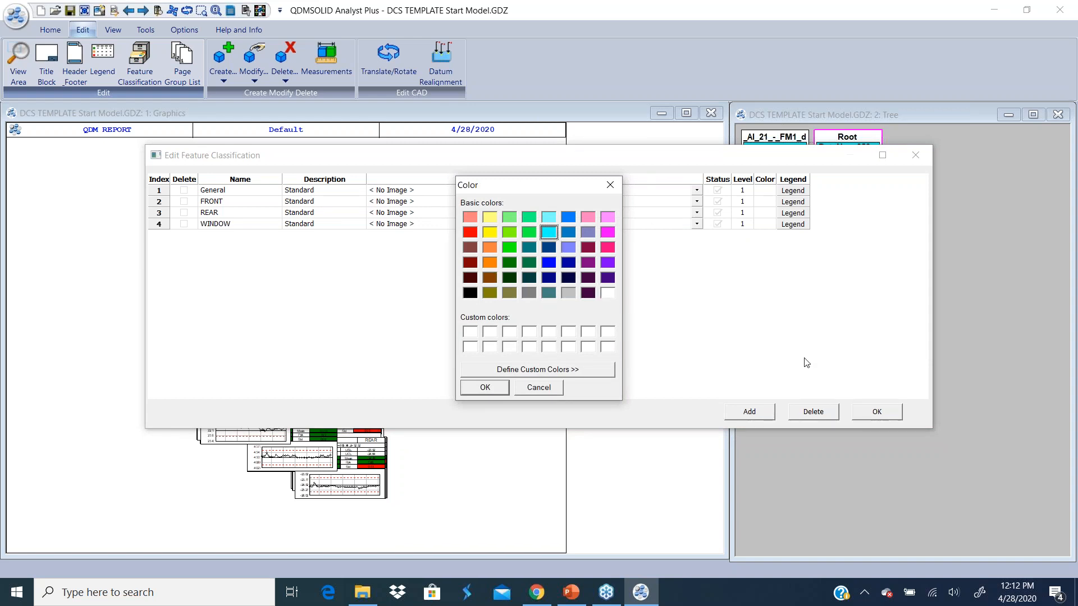
left_click(483, 388)
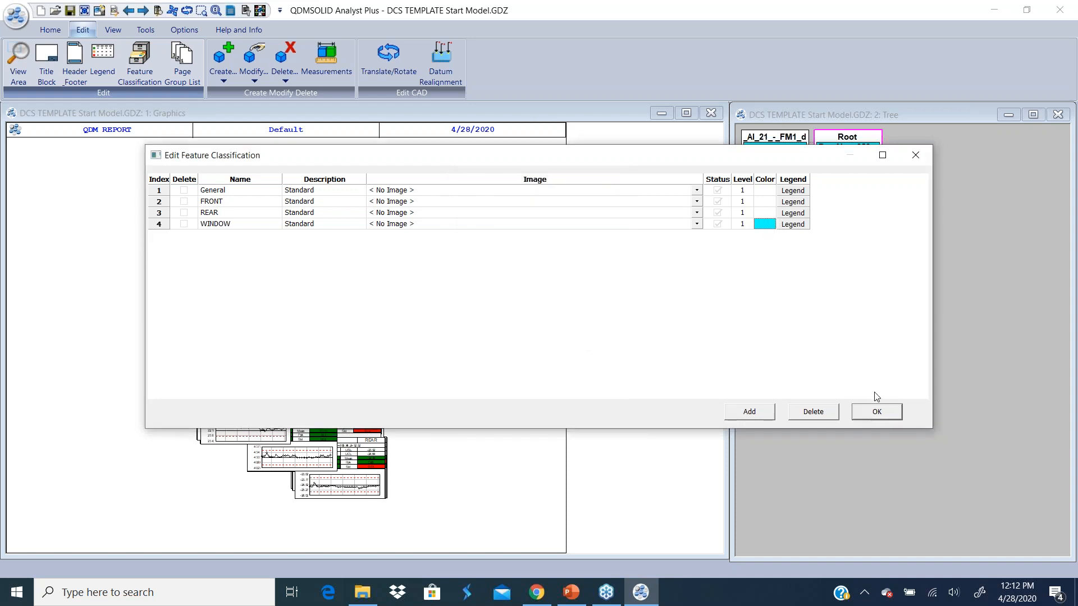
left_click(880, 412)
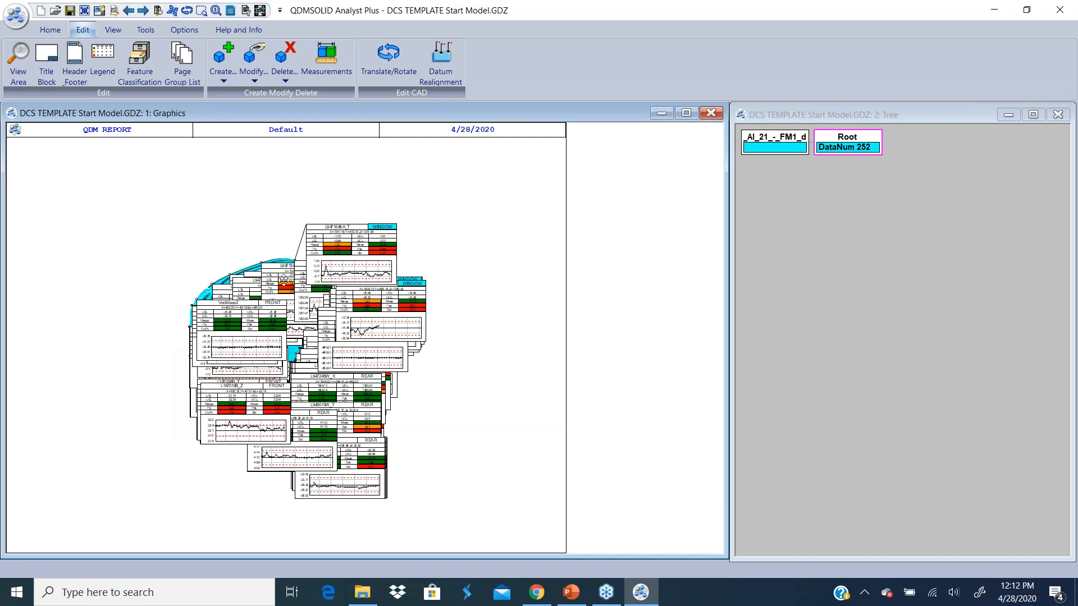
left_click_drag(340, 257, 424, 230)
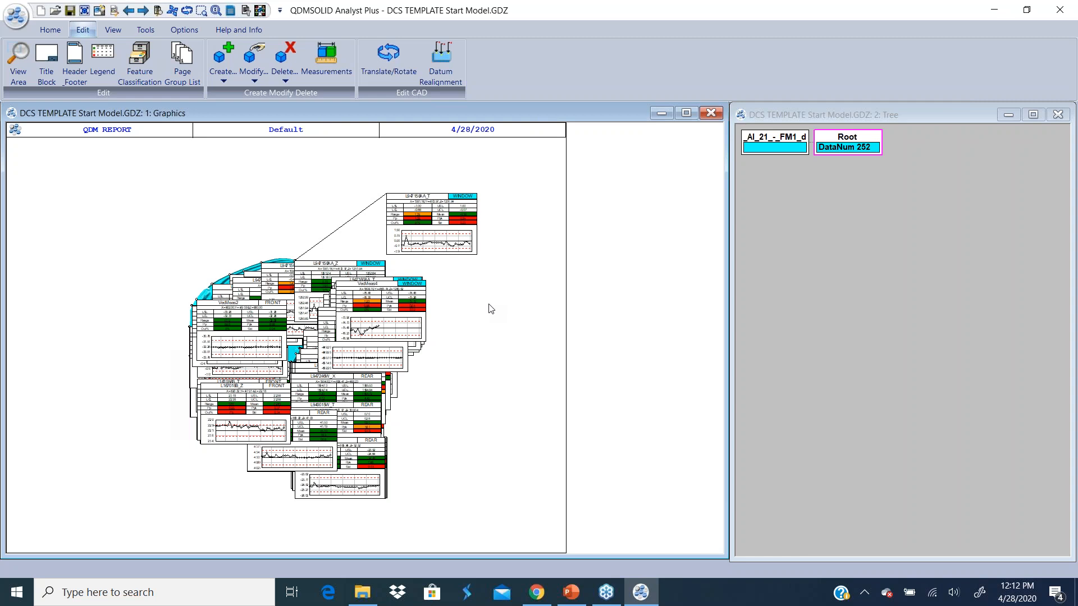
left_click_drag(435, 235, 377, 253)
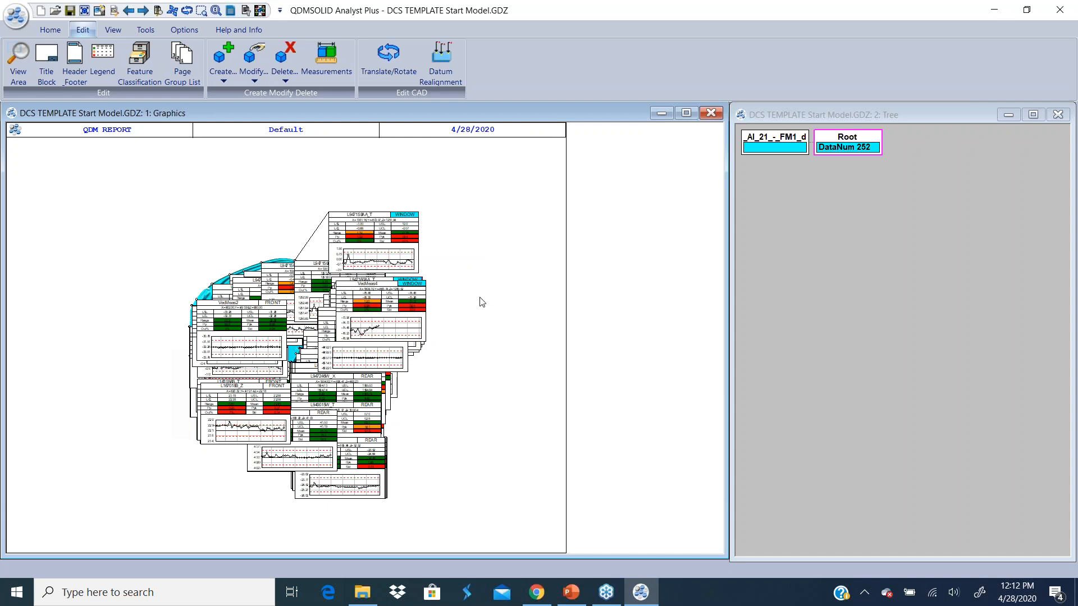
- Switch to the PowerPoint presentation and view slide 4 on classification-based sorting of the base template
left_click(574, 594)
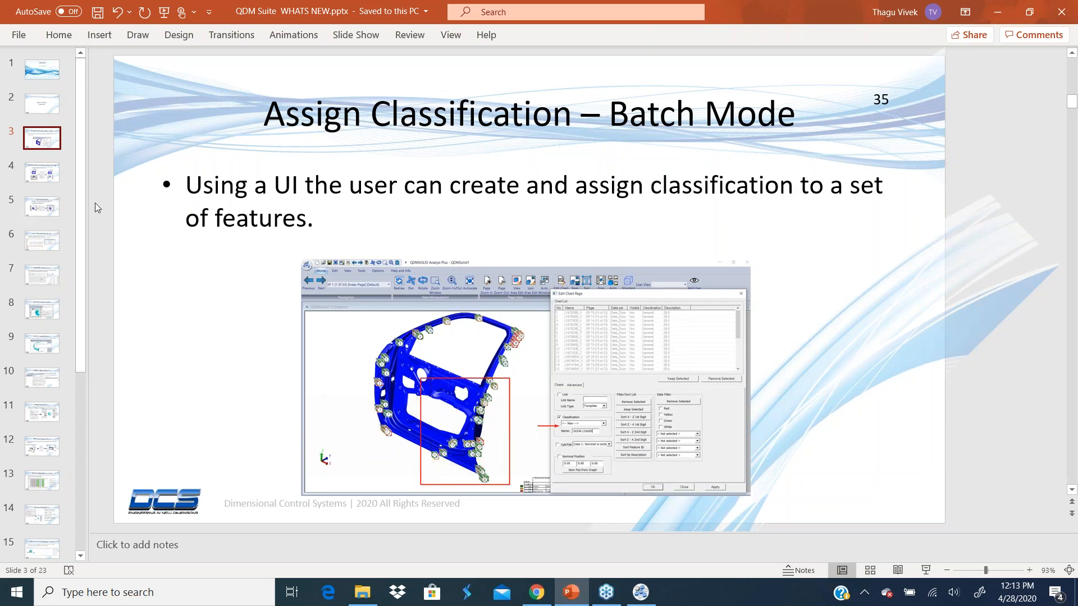
left_click(52, 181)
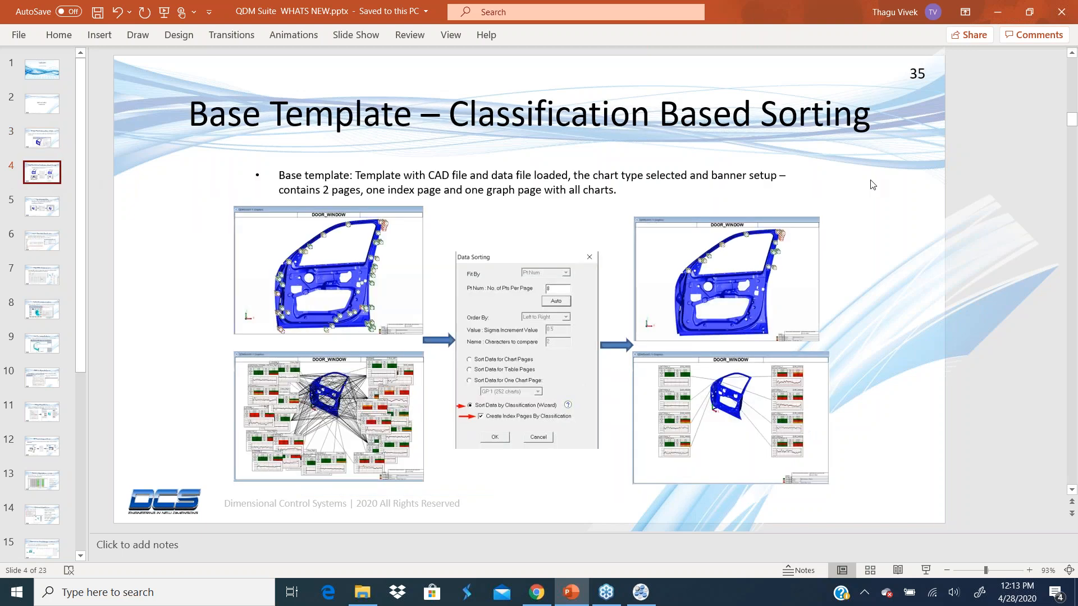
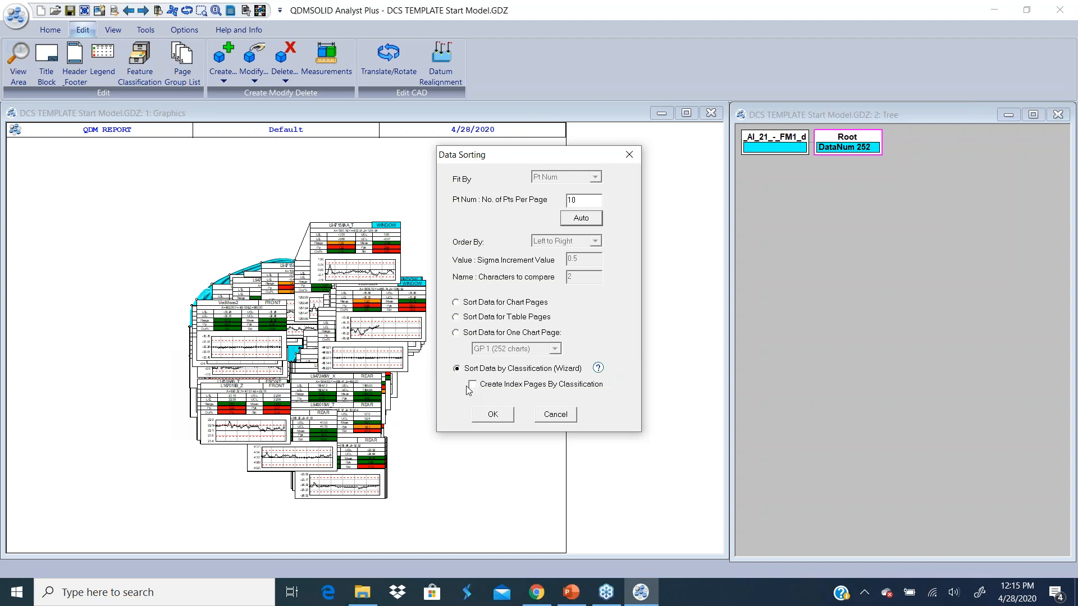
- Sort the data by classification with 10 points per page, creating index pages by classification
left_click(472, 386)
left_click(493, 416)
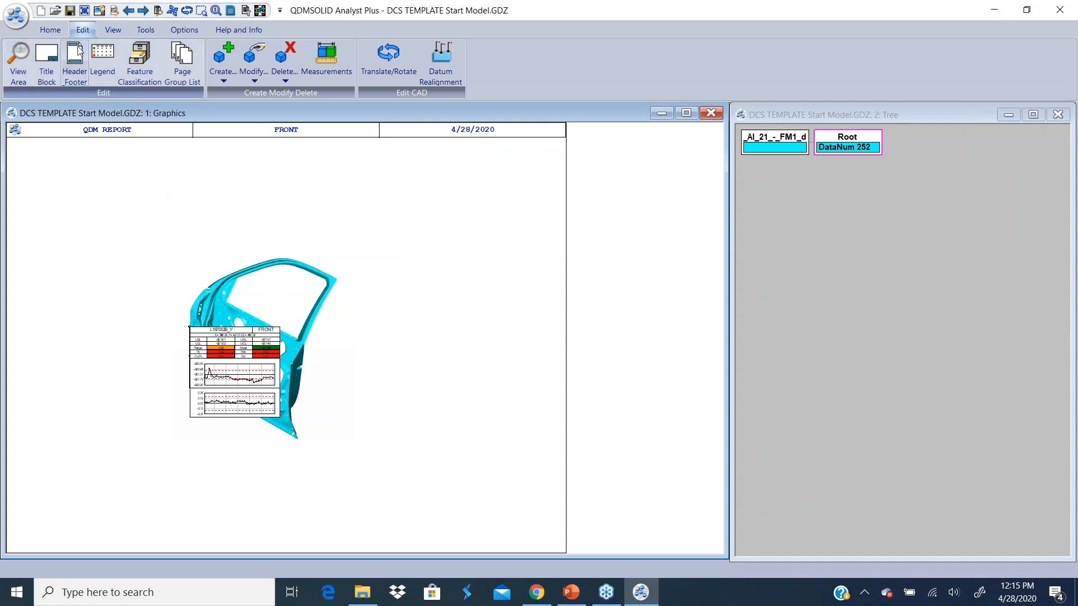
- Page through the FRONT chart pages up to GP 5 and examine the page list for the FRONT, REAR and WINDOW classifications
left_click(144, 12)
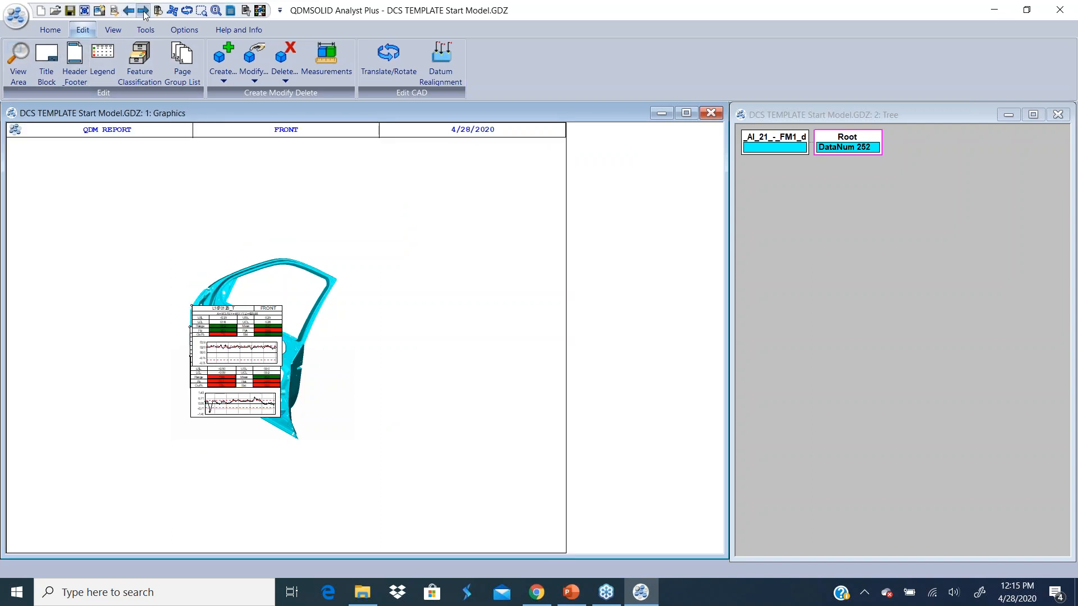
left_click(144, 13)
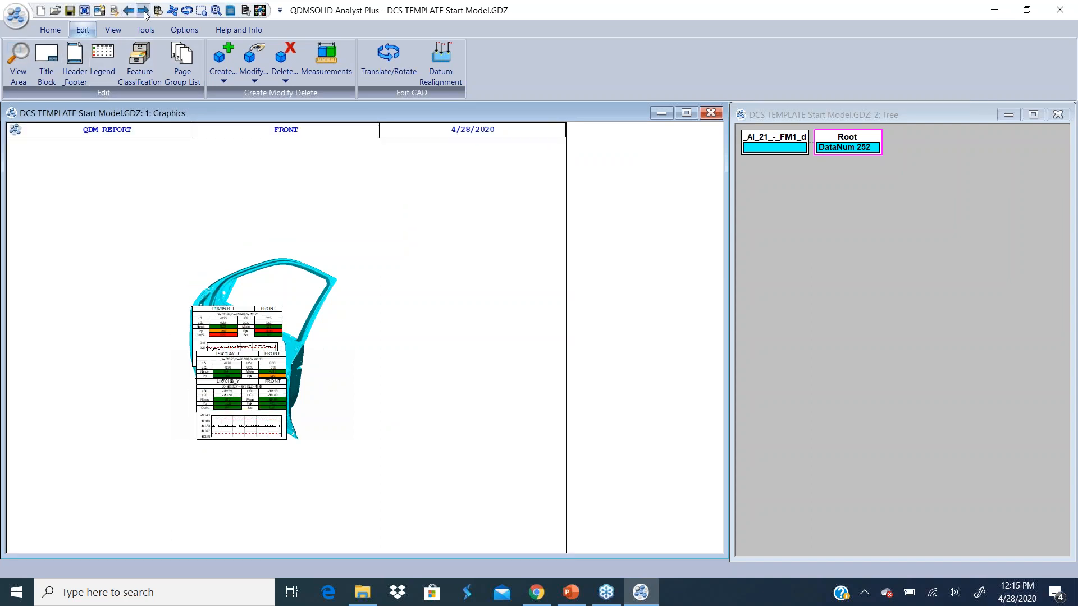
left_click(144, 13)
left_click(144, 12)
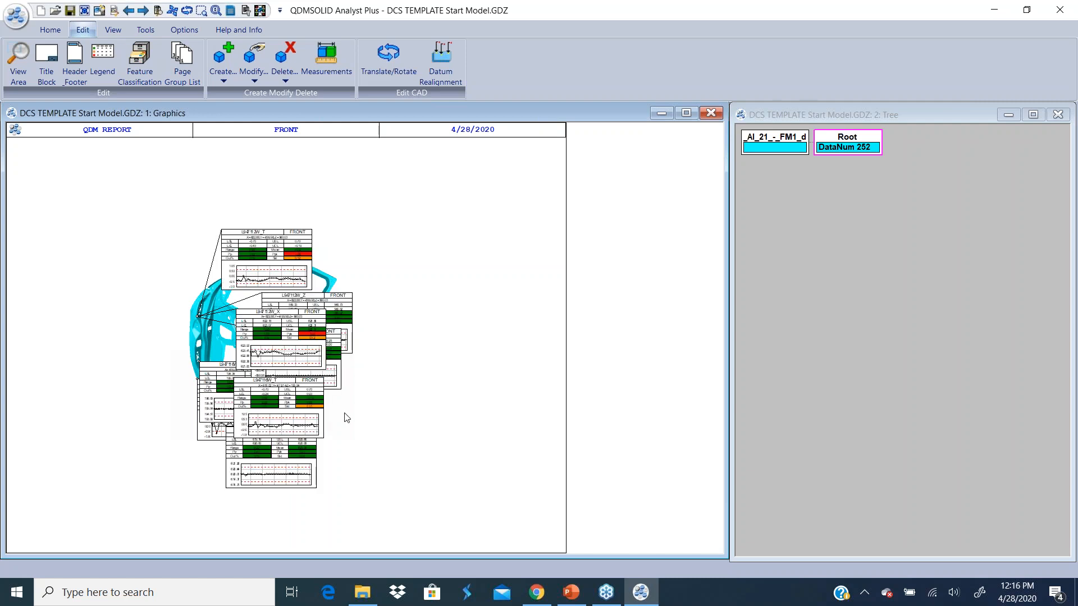
left_click(54, 26)
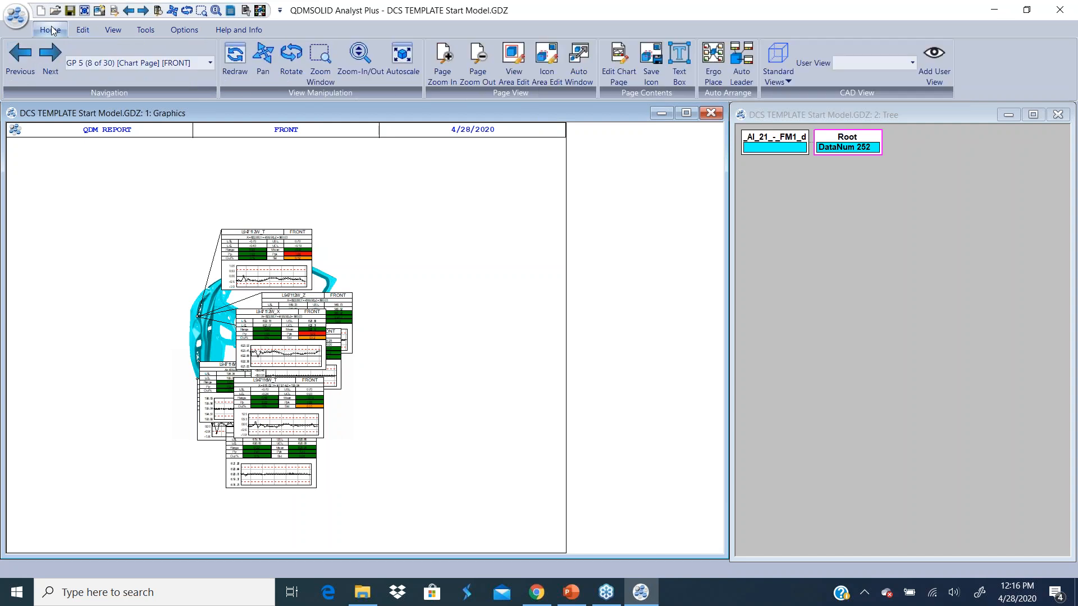
left_click(212, 61)
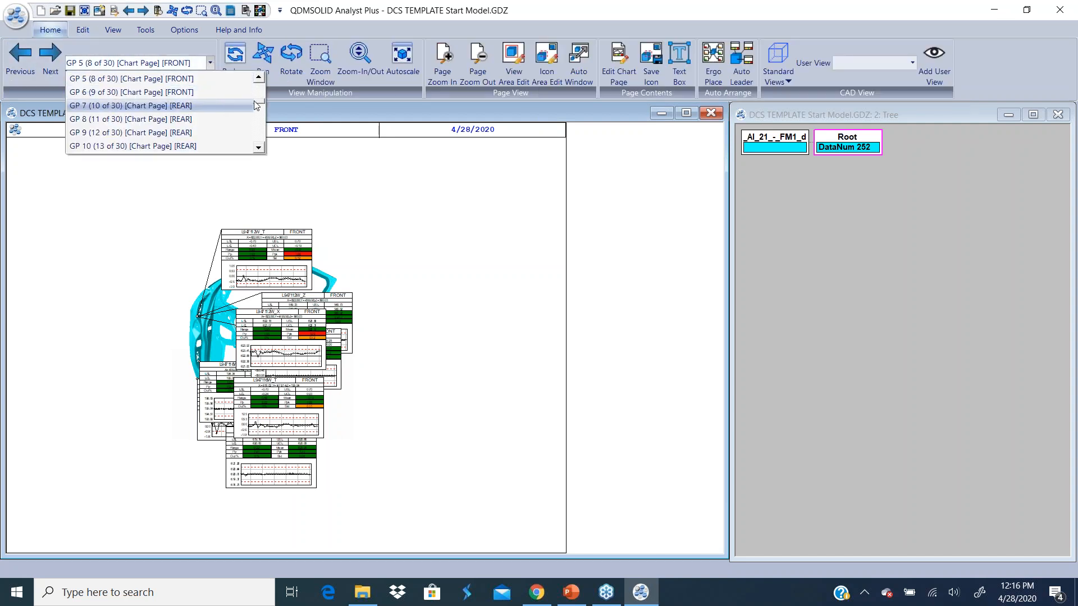
left_click_drag(259, 101, 266, 131)
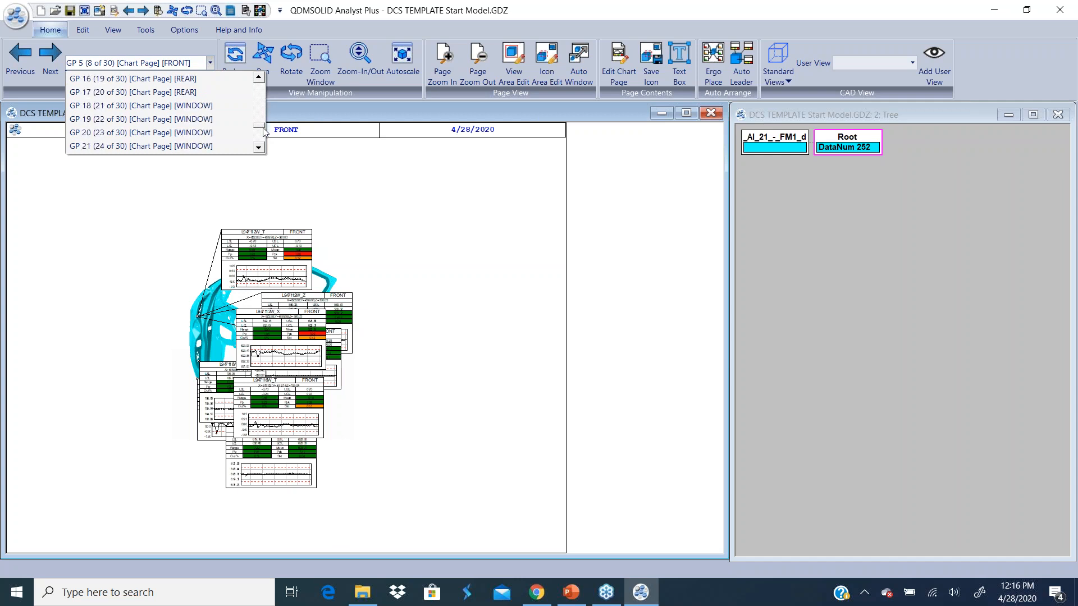
left_click(372, 191)
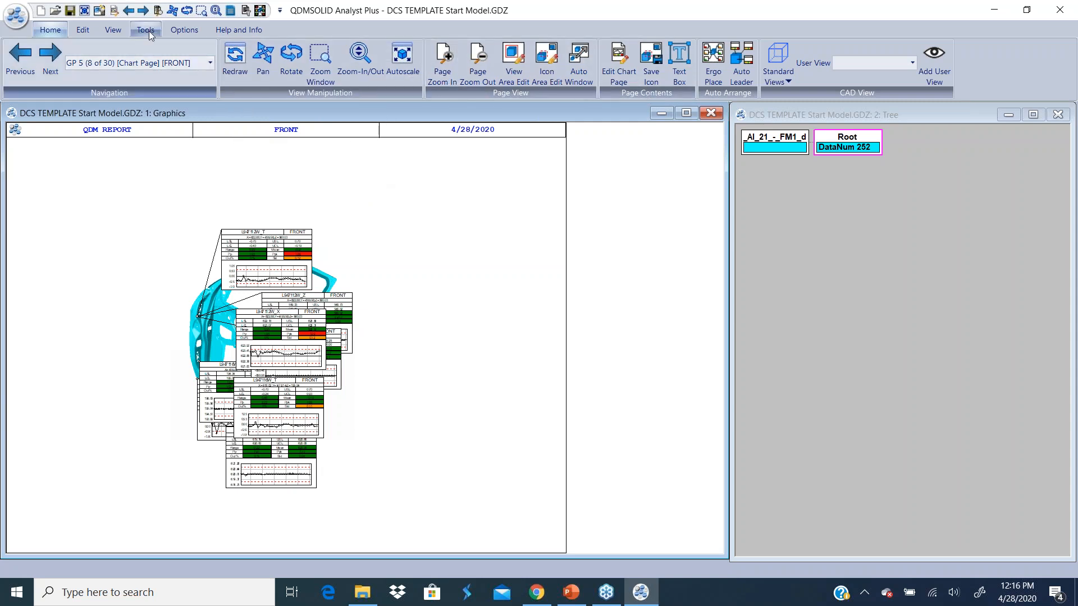
- Arrange the charts on all pages with Ergo Place, using both sides and an auto-sized view port
left_click(260, 12)
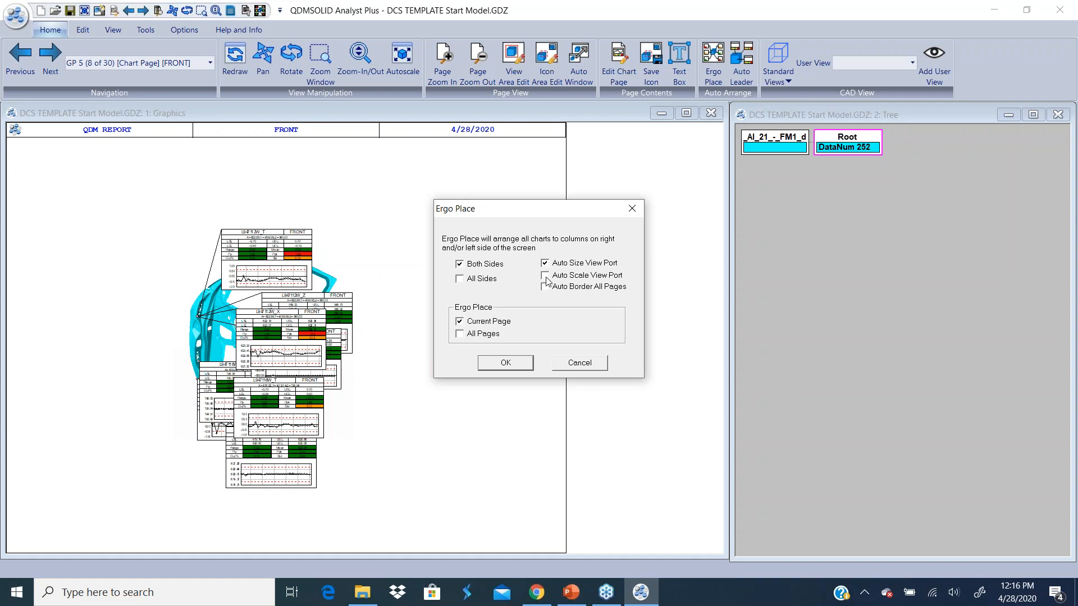
left_click(472, 338)
left_click(505, 363)
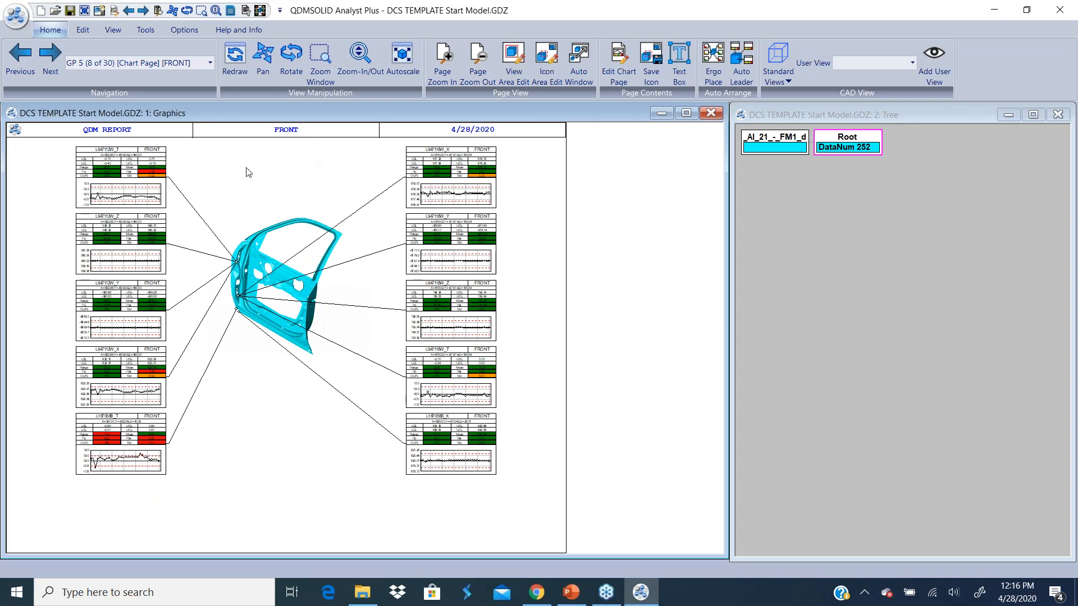
- Page forward through the arranged FRONT and REAR chart pages up to the first WINDOW chart page, GP 18
left_click(49, 56)
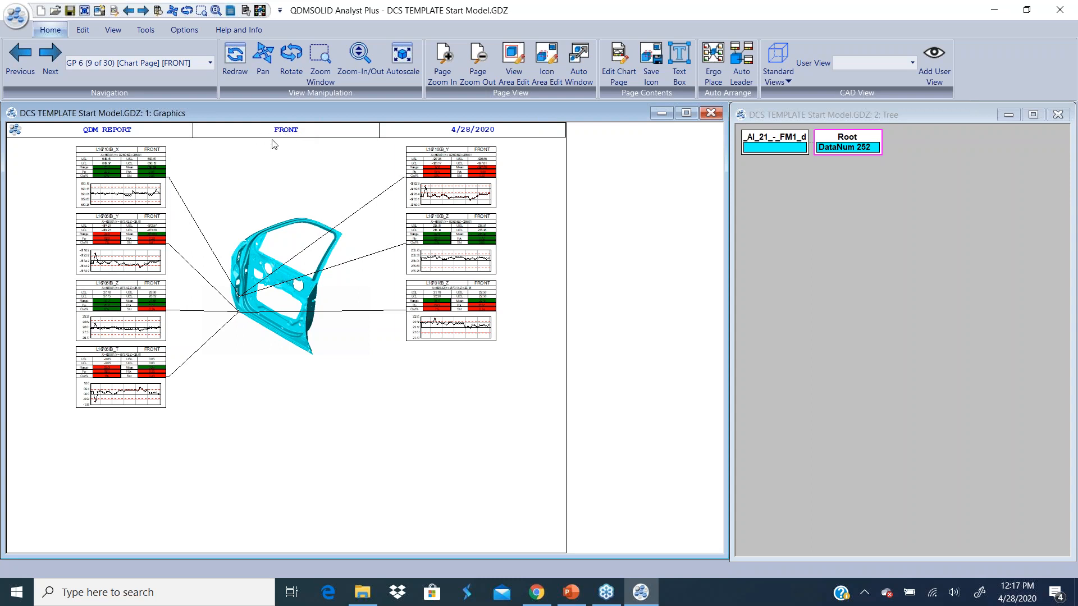
left_click(51, 68)
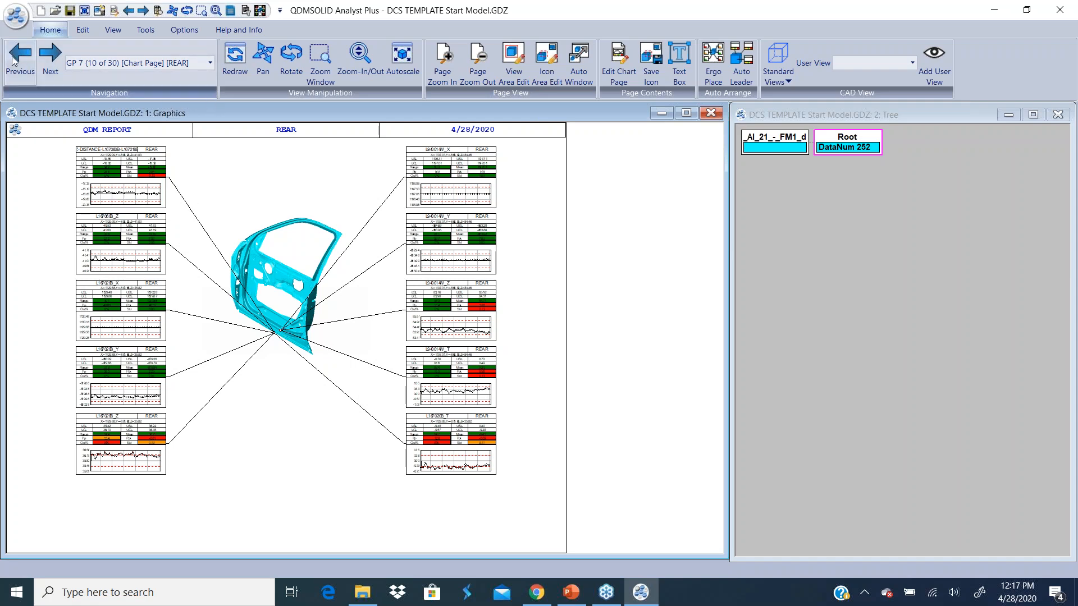
left_click(51, 69)
left_click(51, 69)
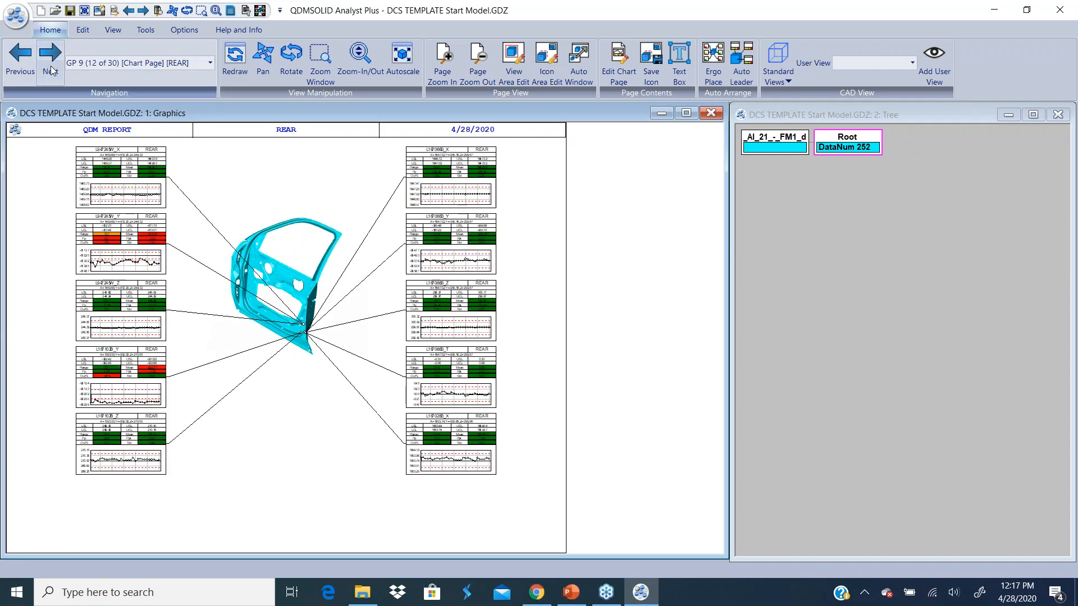
left_click(51, 69)
left_click(51, 69)
left_click(51, 69)
left_click(51, 69)
left_click(51, 69)
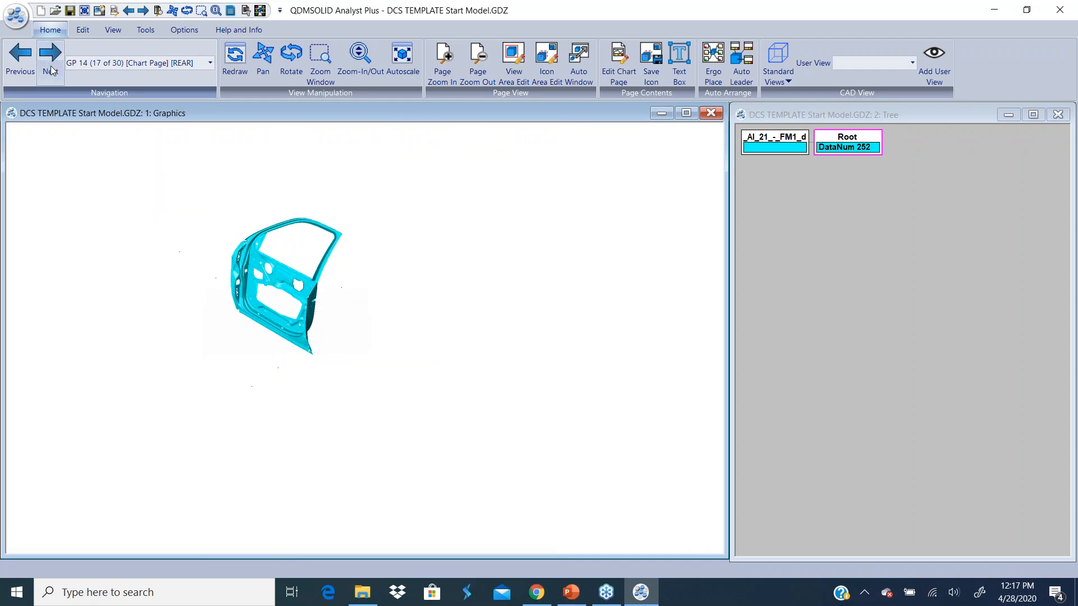
left_click(51, 69)
left_click(51, 69)
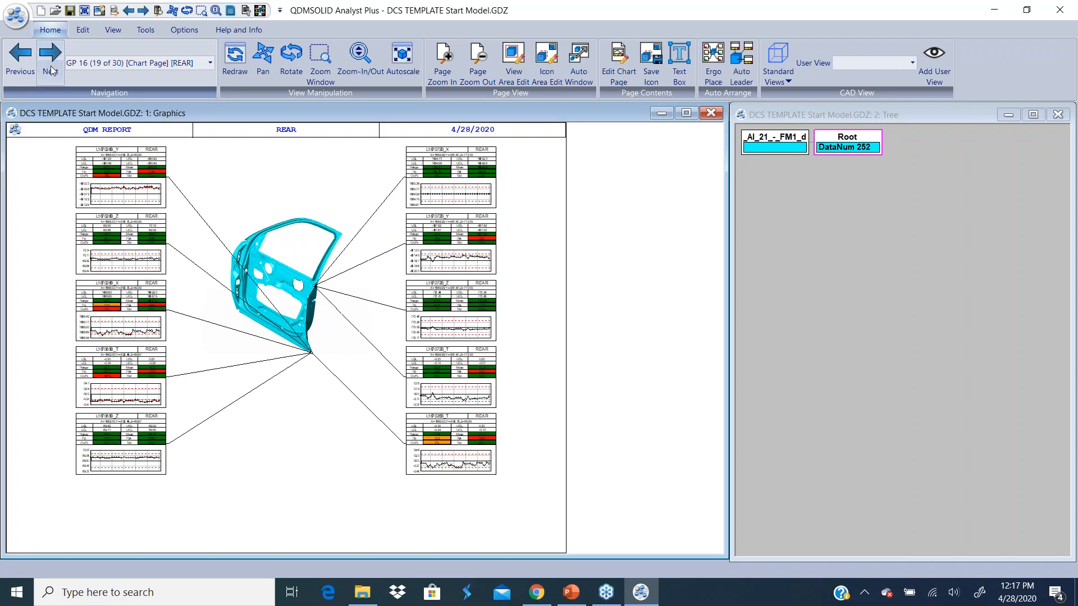
left_click(51, 69)
left_click(51, 69)
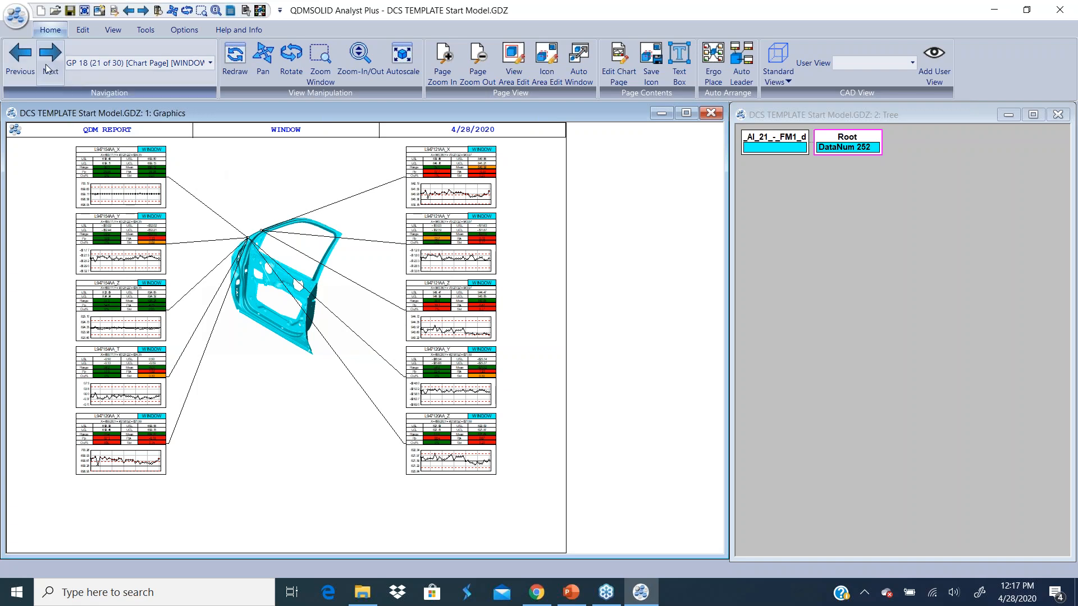
- Examine the remaining WINDOW chart pages one by one through the last page, GP 27
left_click(45, 64)
left_click(45, 64)
left_click(45, 64)
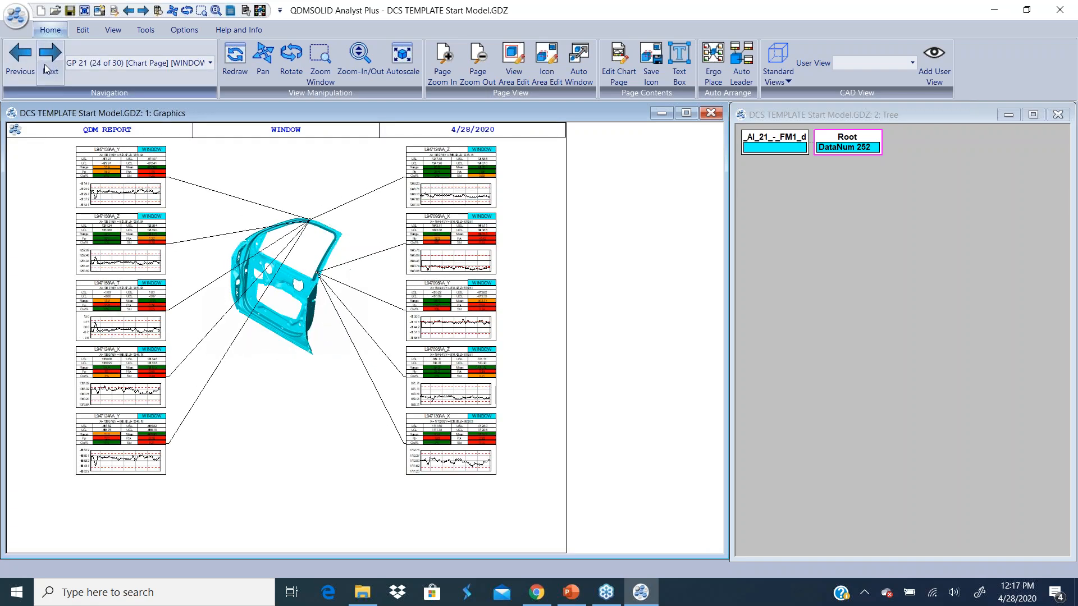
left_click(45, 64)
left_click(45, 64)
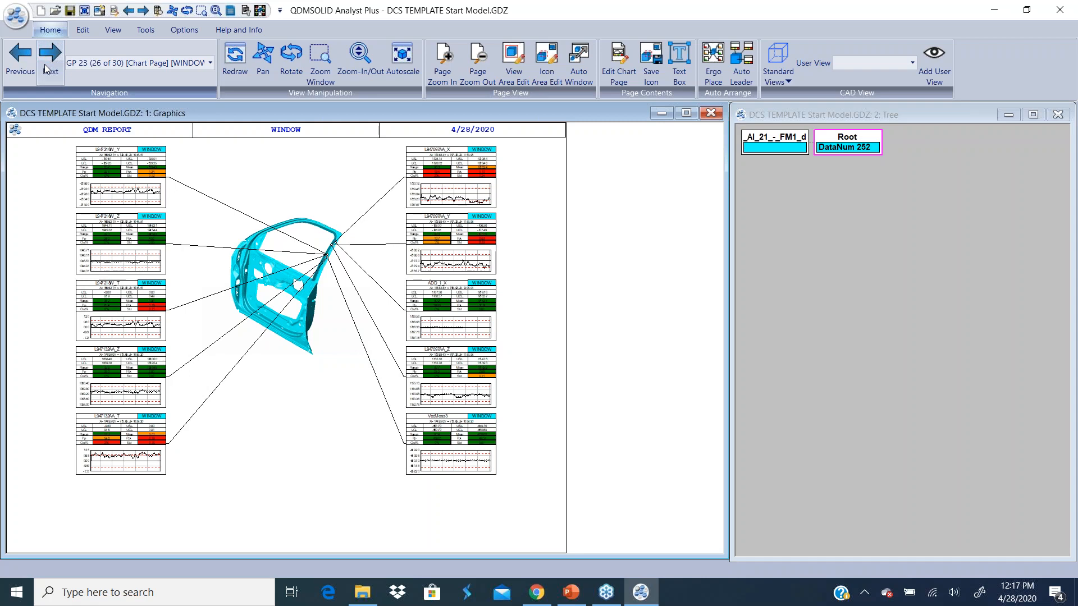
left_click(45, 64)
left_click(45, 64)
left_click(45, 64)
left_click(45, 64)
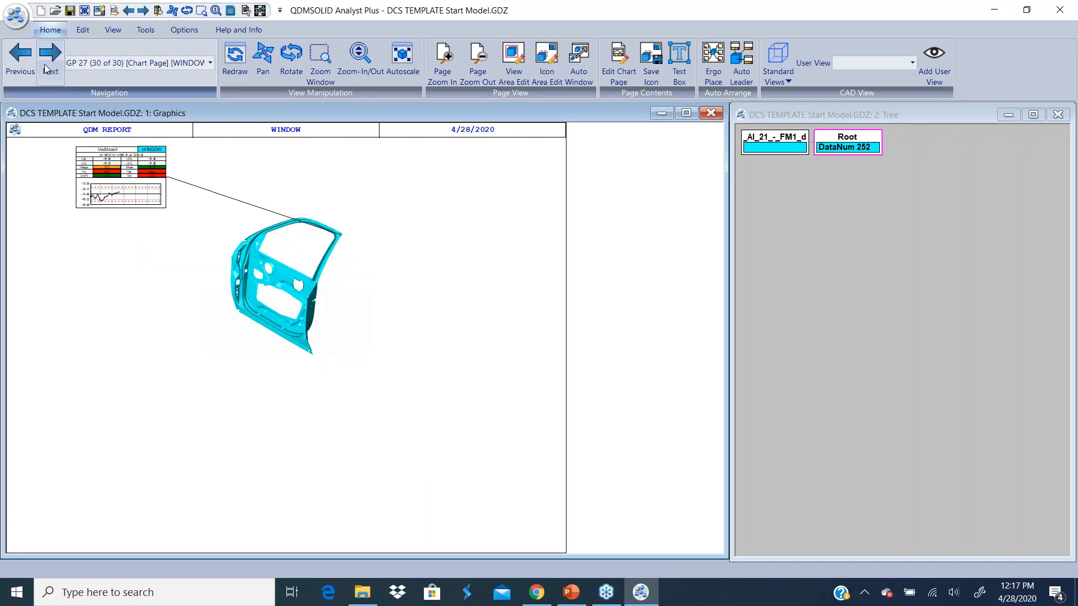
- Review the FRONT, REAR and WINDOW index pages for the distribution of point icons on the door
left_click(45, 64)
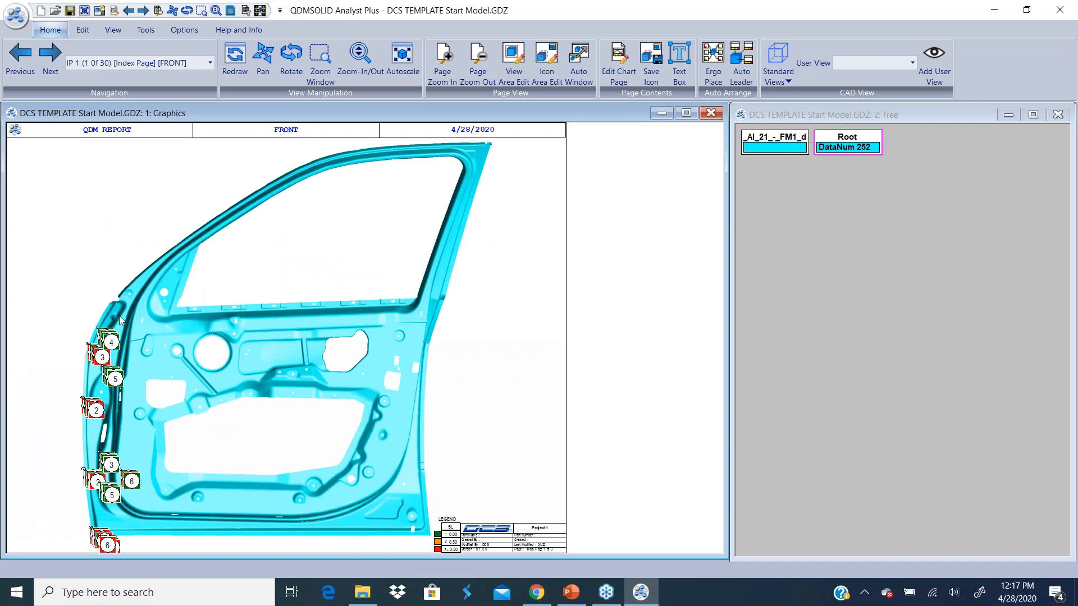
left_click(50, 59)
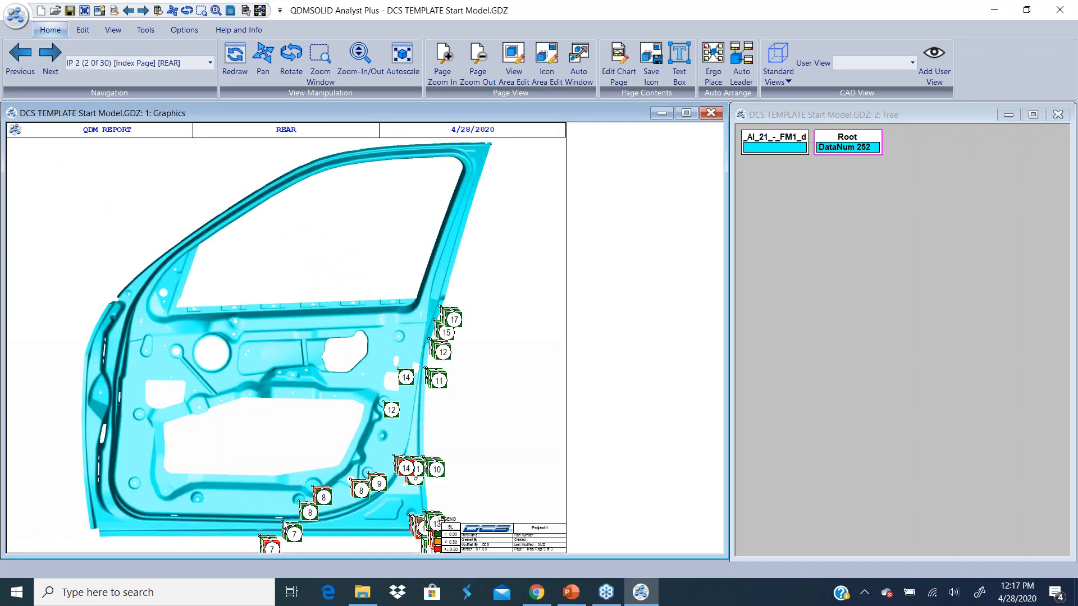
left_click(47, 60)
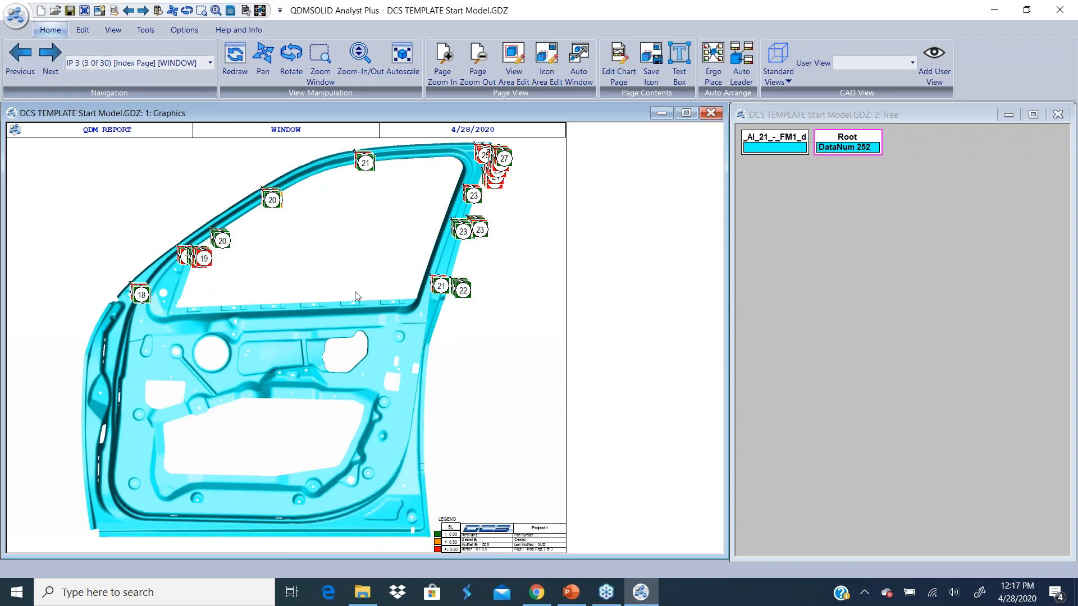
- On chart page GP 1, zoom in on the door's front edge, shift the LHF008B_T and LHF014B_X charts, and view GP 2
left_click(51, 61)
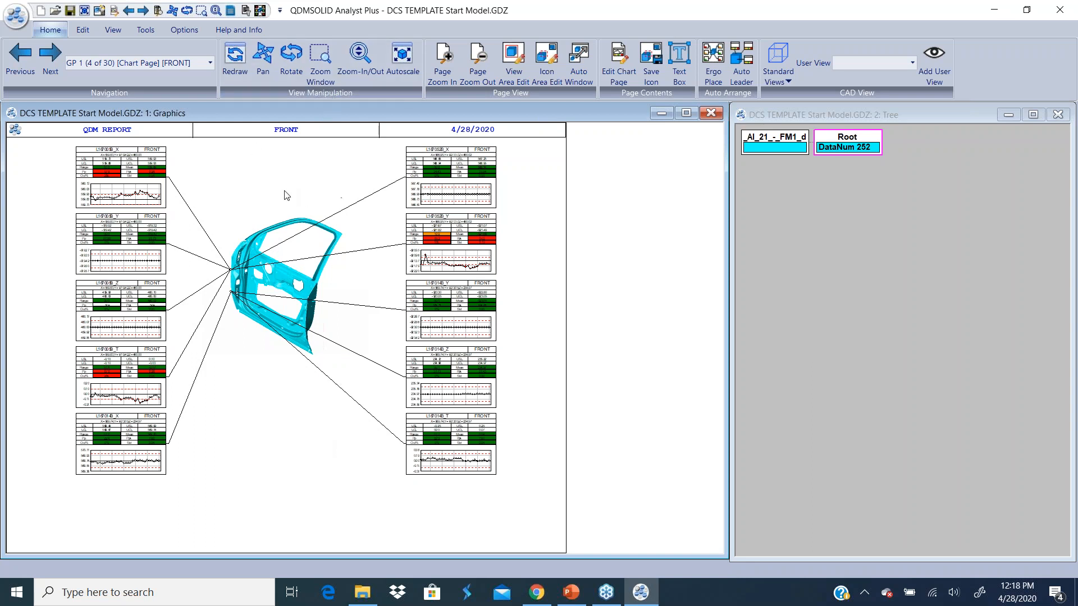
left_click(323, 78)
left_click_drag(266, 263, 220, 323)
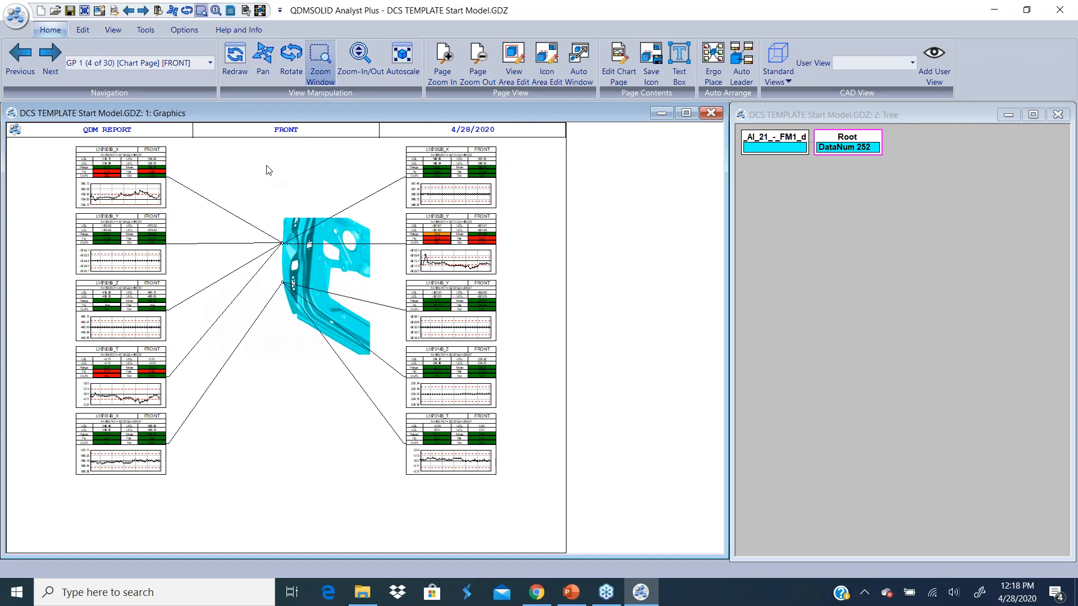
left_click_drag(113, 458, 127, 480)
left_click_drag(113, 388, 101, 394)
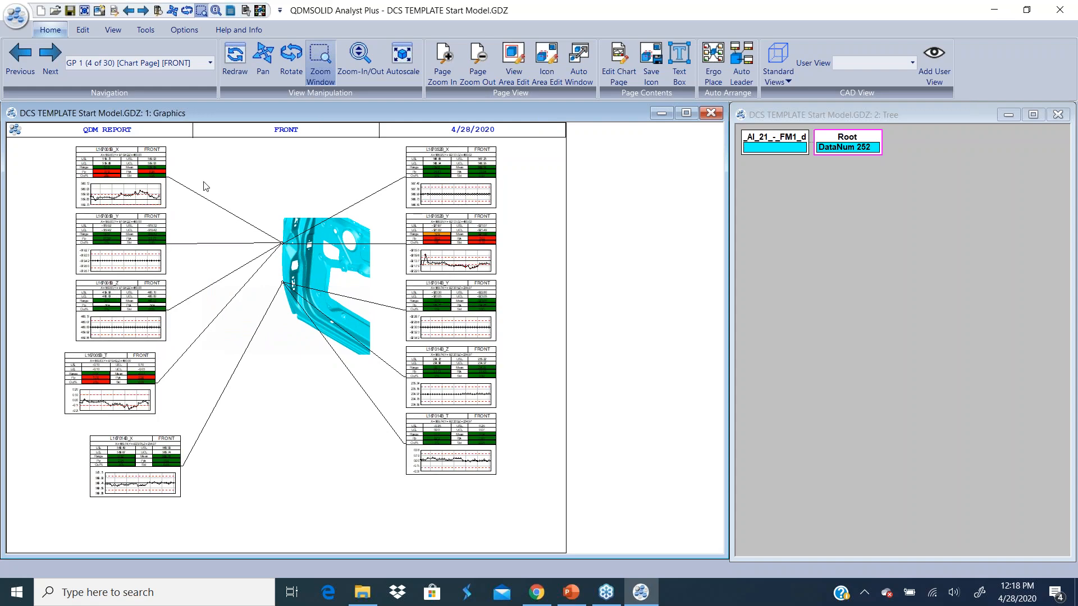
left_click(50, 56)
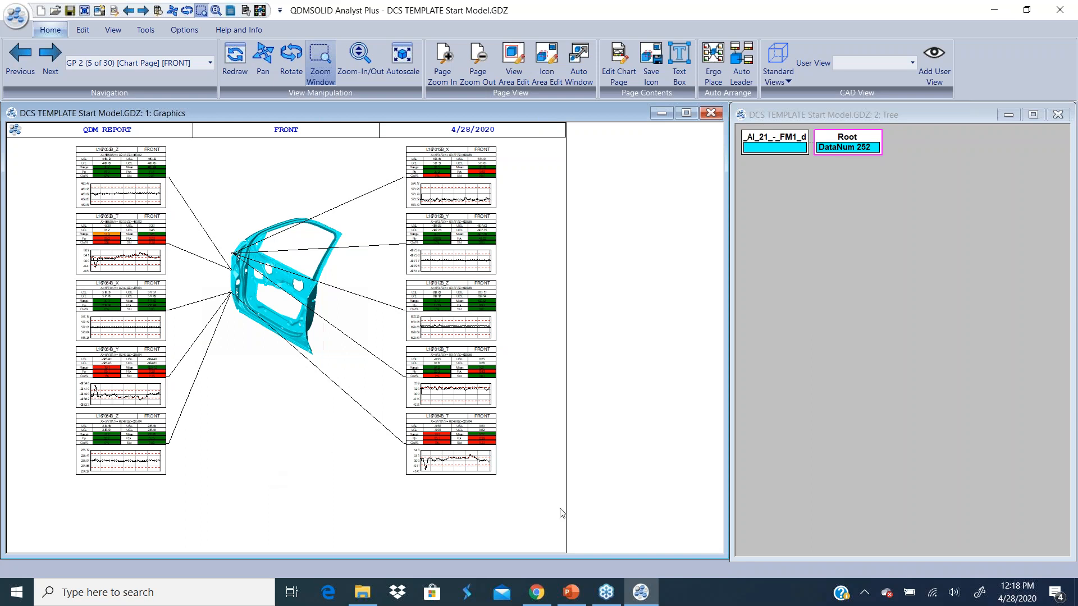
- Switch to the PowerPoint presentation and view slide 5
left_click(569, 597)
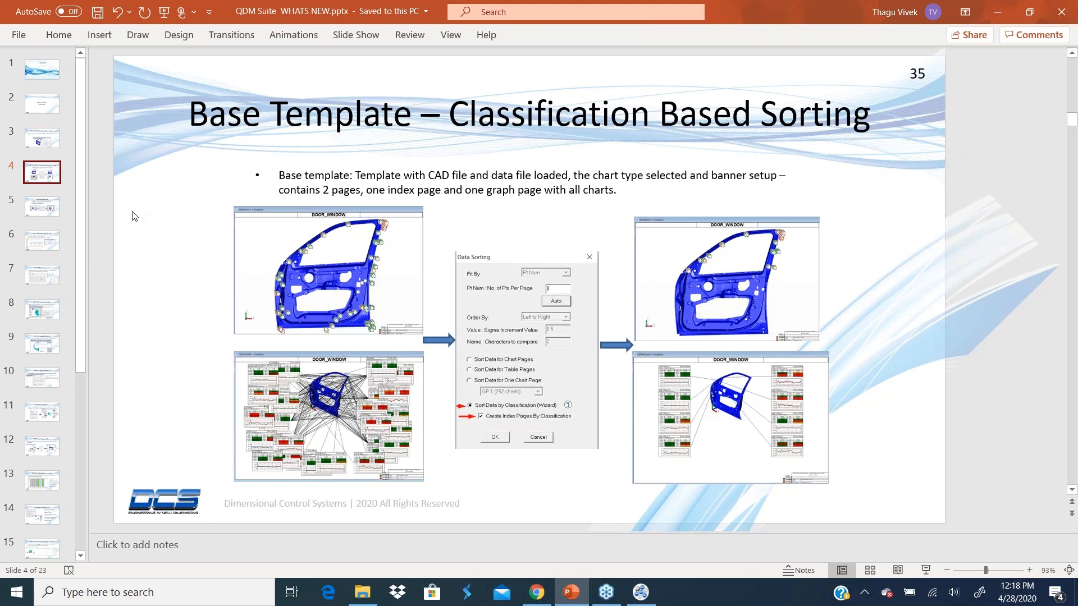
left_click(44, 211)
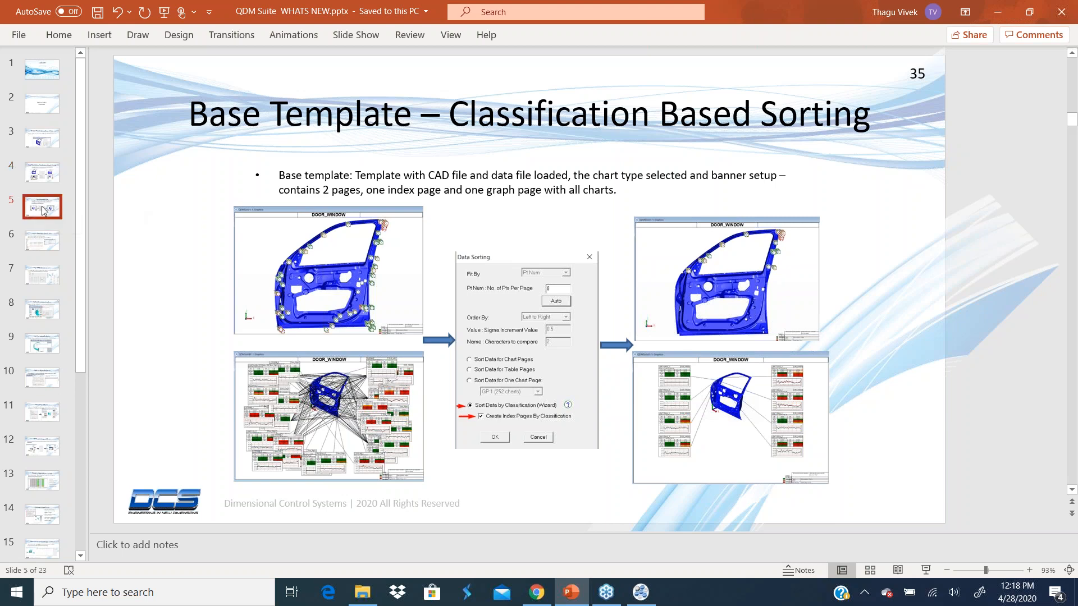
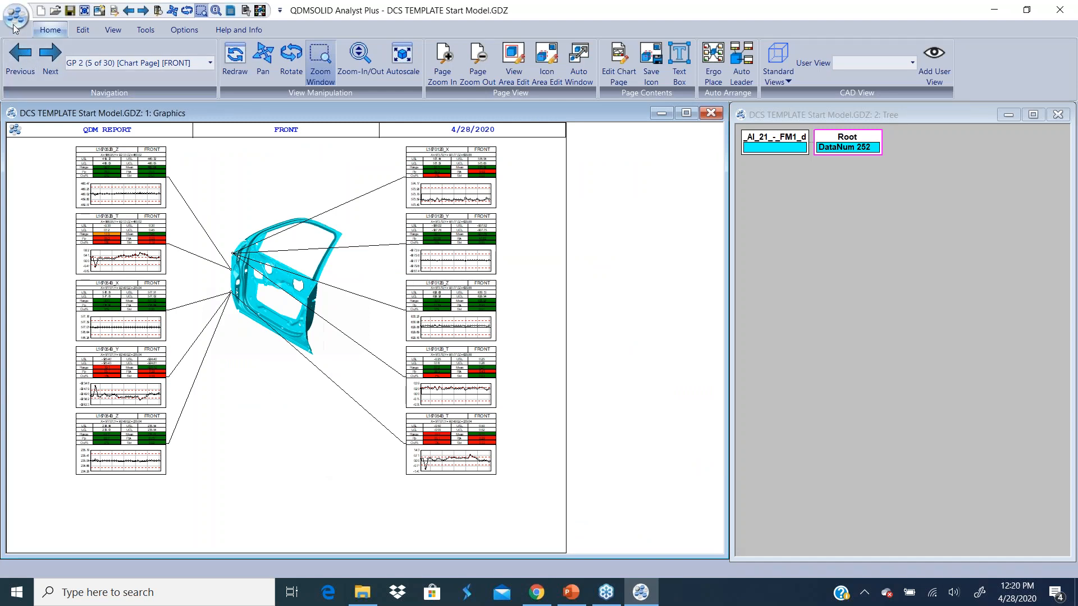
- Close the current template without saving and open the recent document DCS TEMPLATE Start With Data.GDZ
left_click(16, 15)
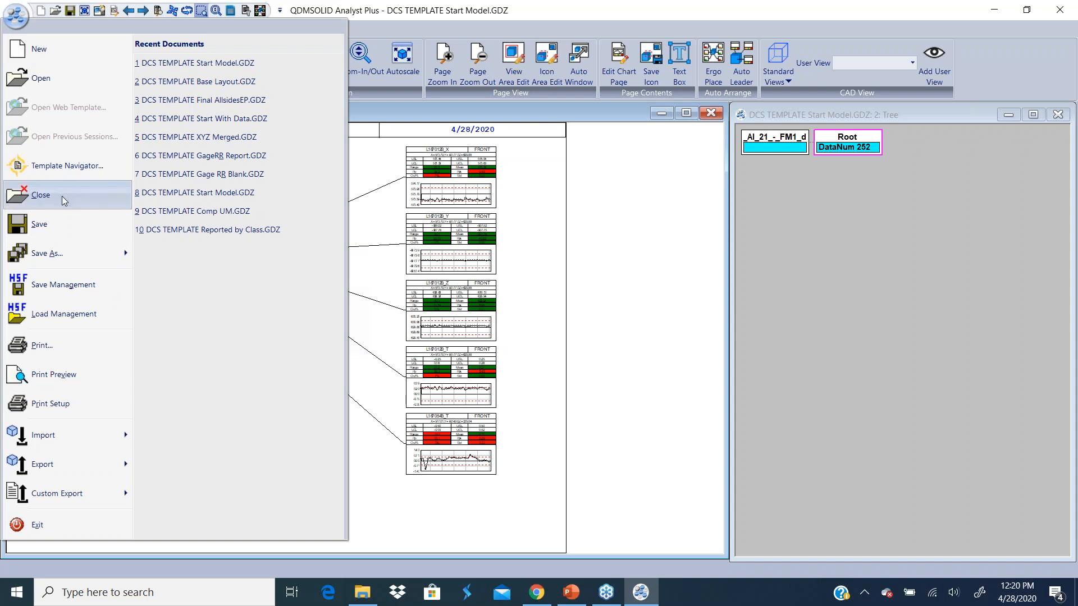
left_click(40, 194)
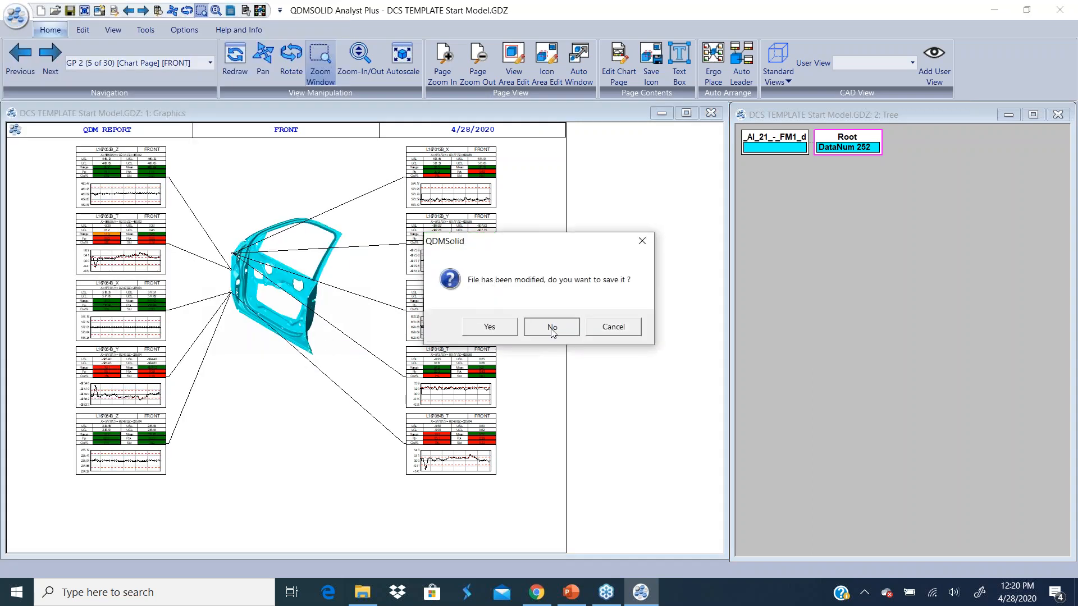
left_click(551, 327)
left_click(16, 16)
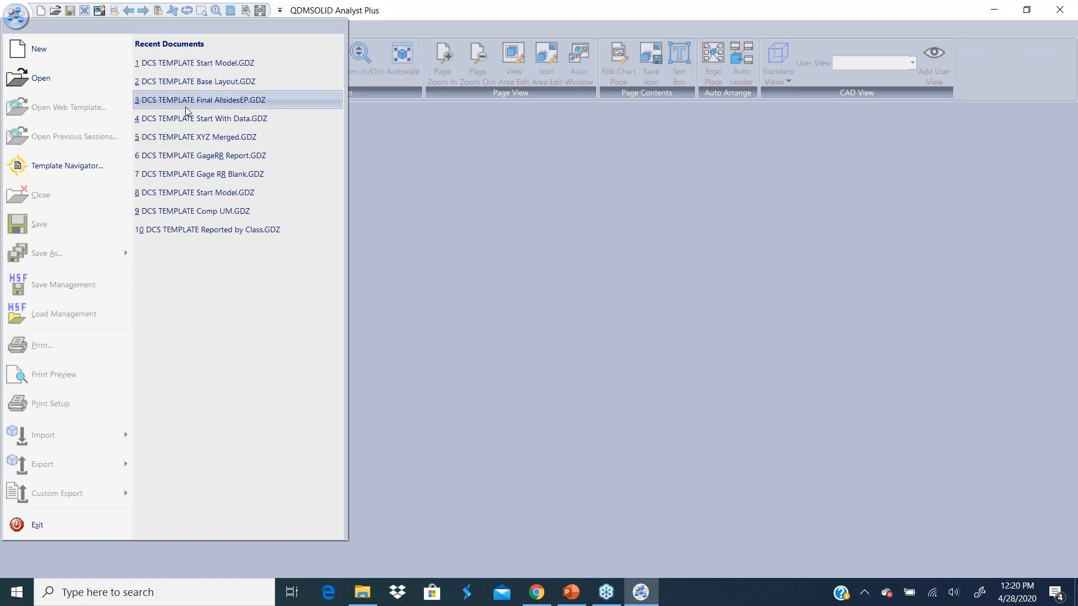
left_click(226, 119)
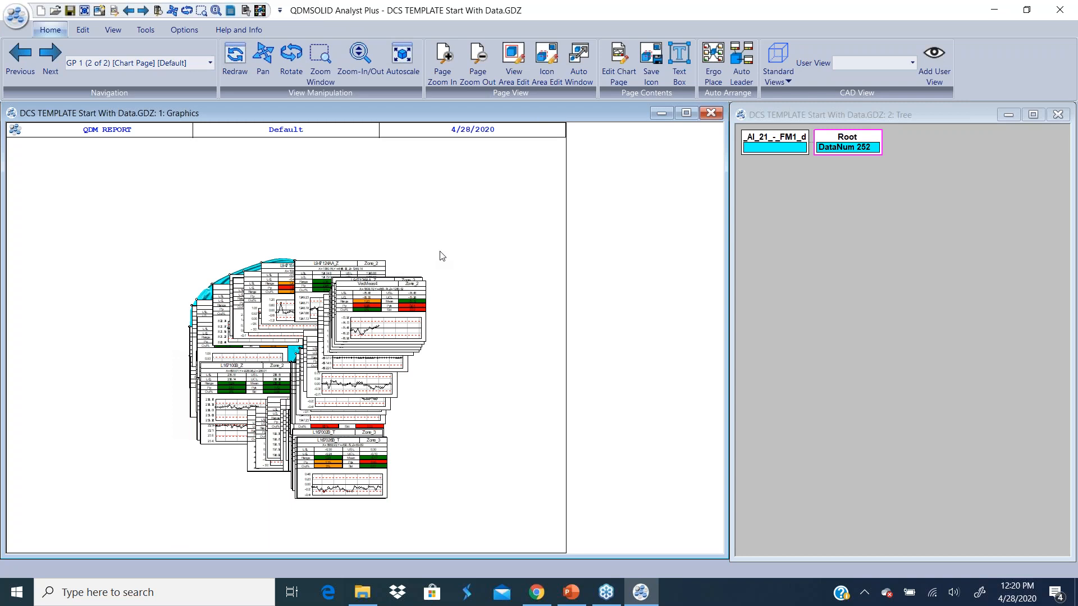
- Sort the data for chart pages by point number, with 16 points per page
left_click(25, 66)
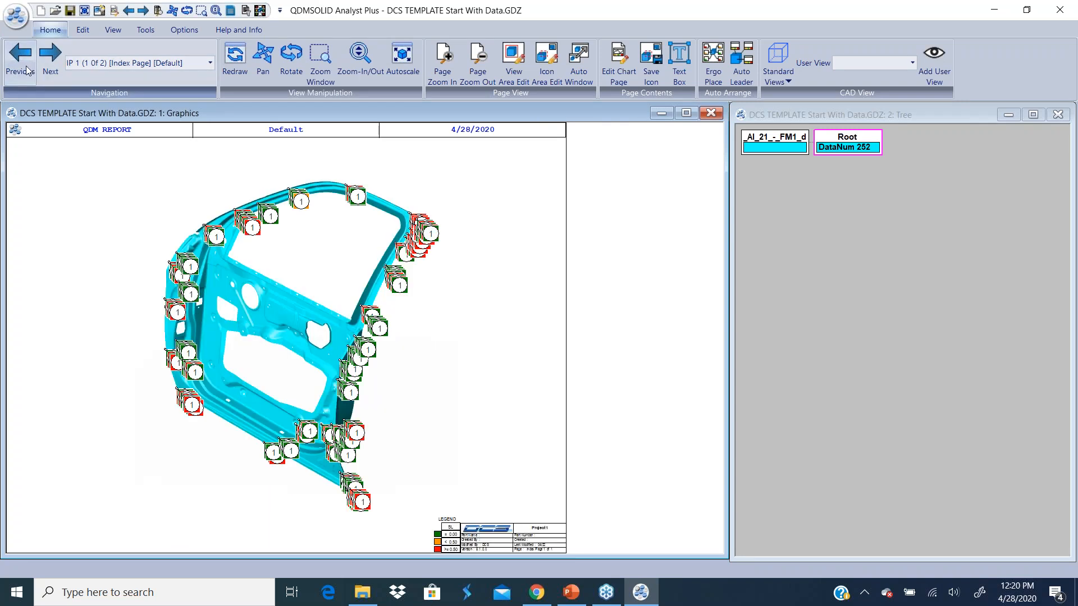
left_click(50, 56)
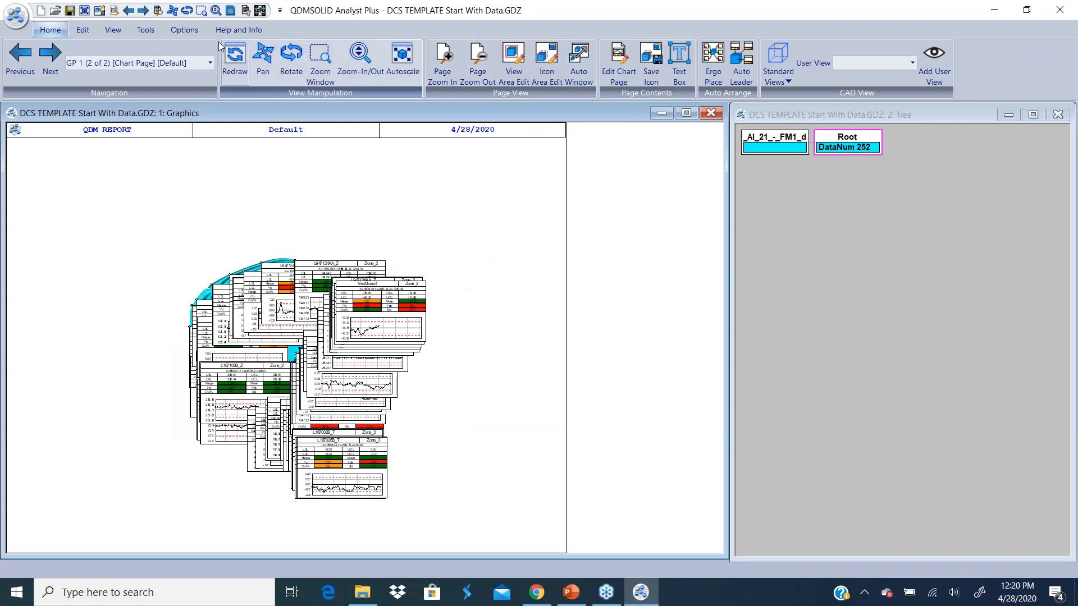
left_click(247, 11)
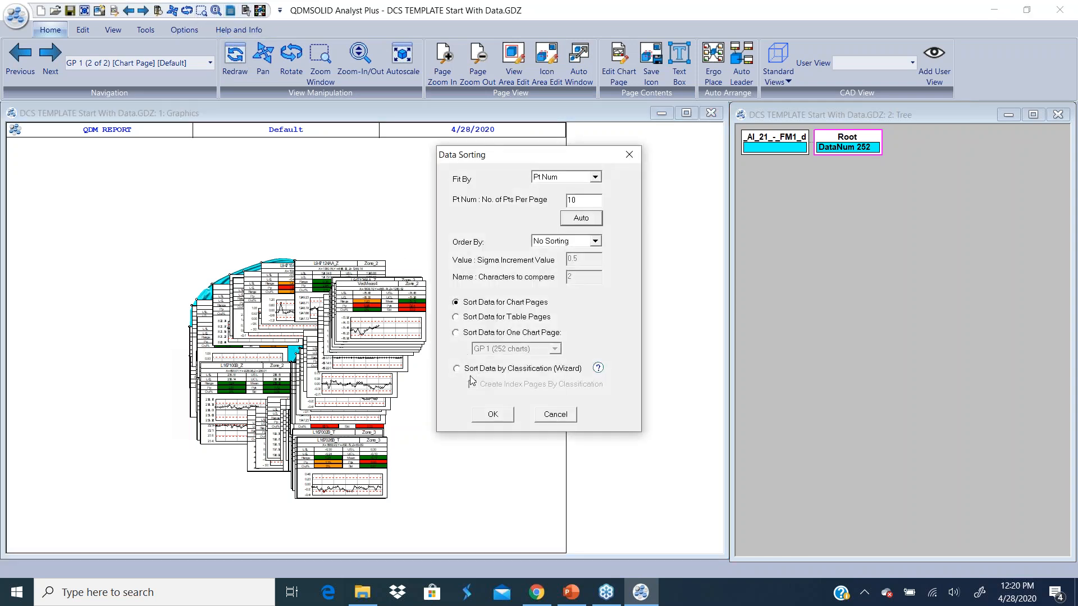
left_click_drag(575, 200, 561, 202)
type("16")
left_click(492, 416)
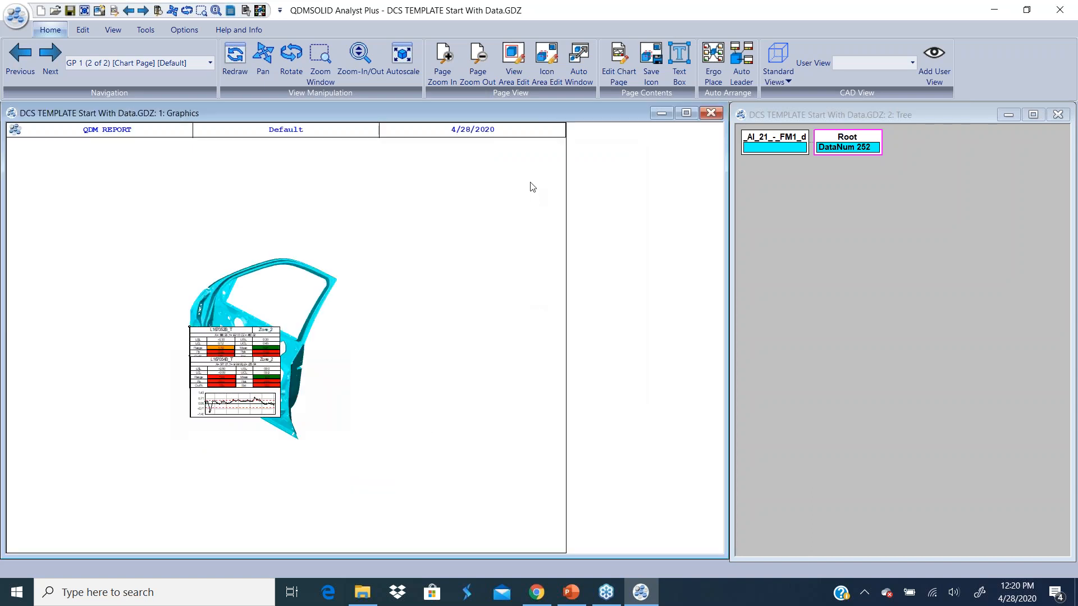
- Review the list of chart pages through GP 16, and page forward from GP 2 to GP 4
left_click(720, 83)
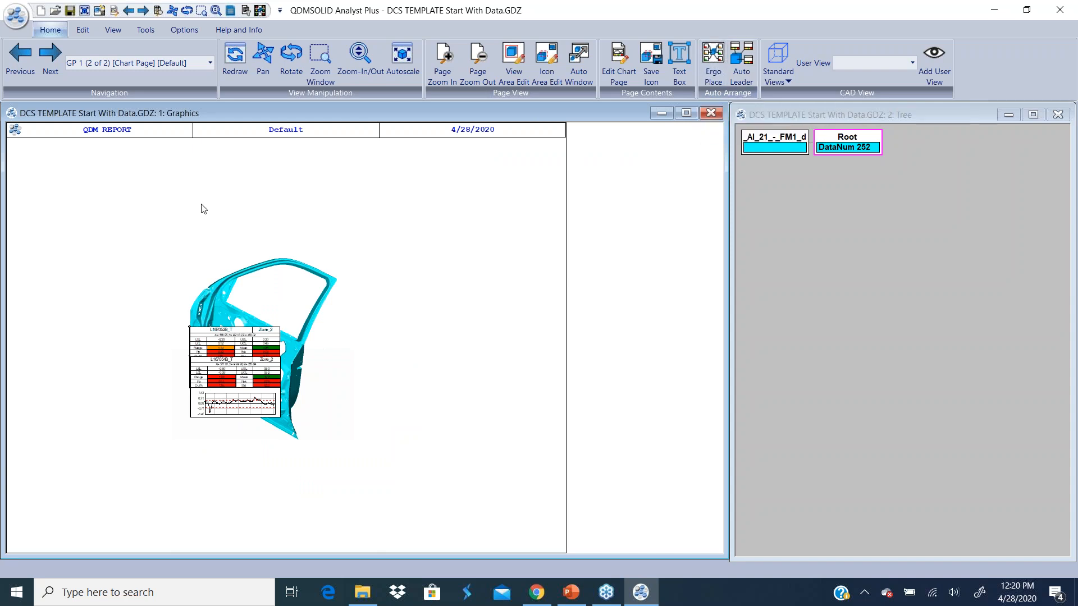
left_click(145, 11)
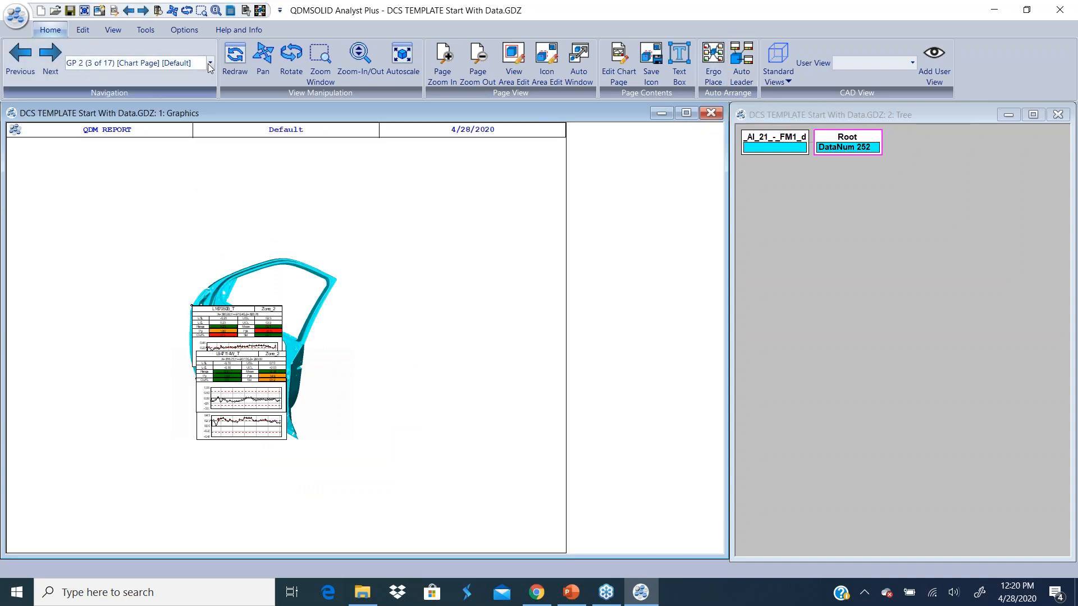
left_click(209, 64)
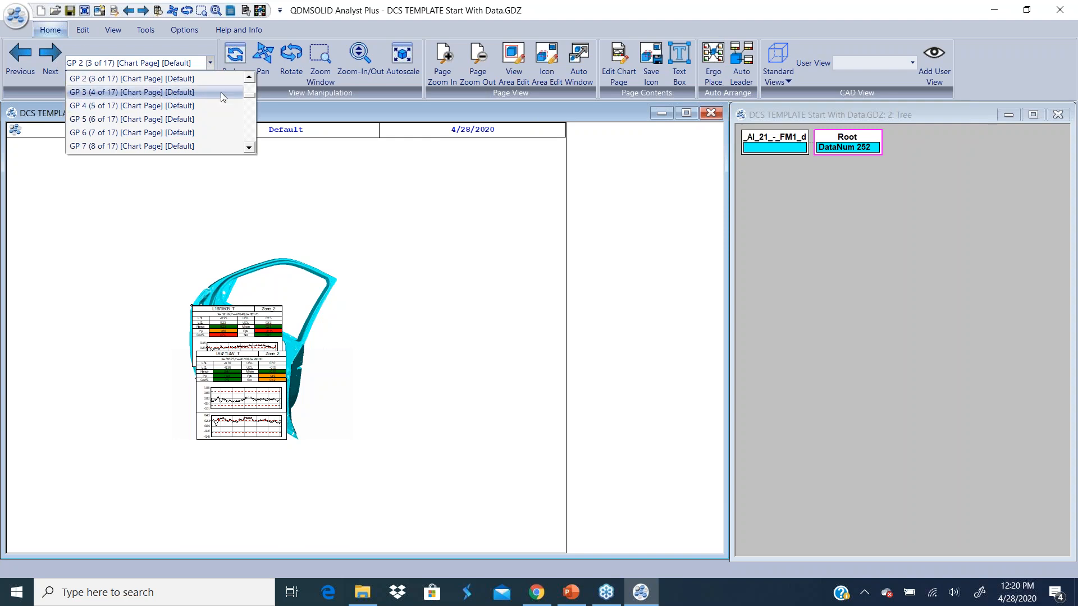
left_click_drag(251, 98, 256, 144)
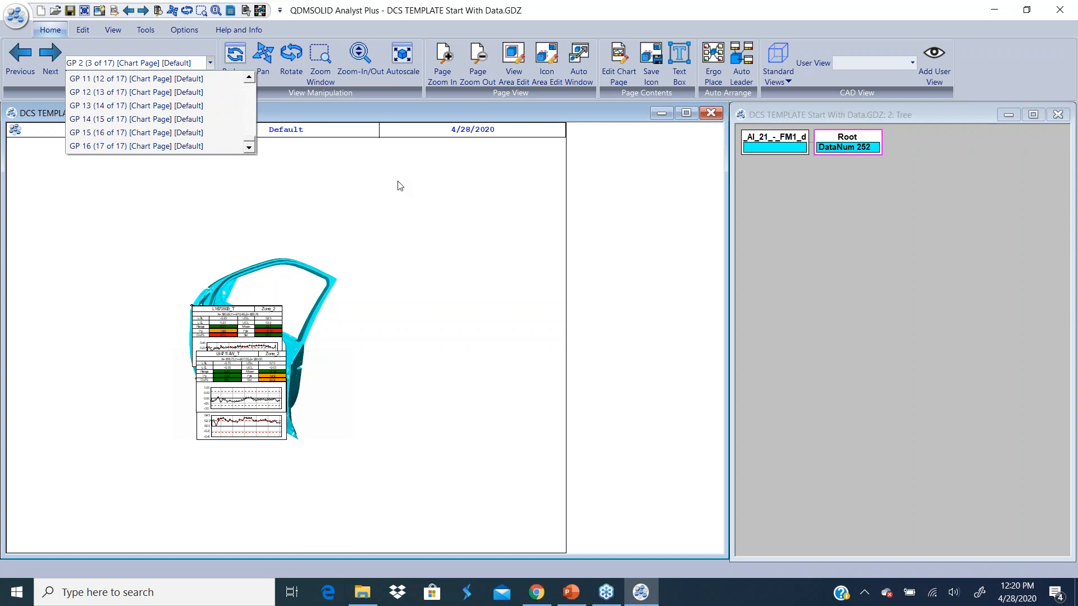
left_click(401, 195)
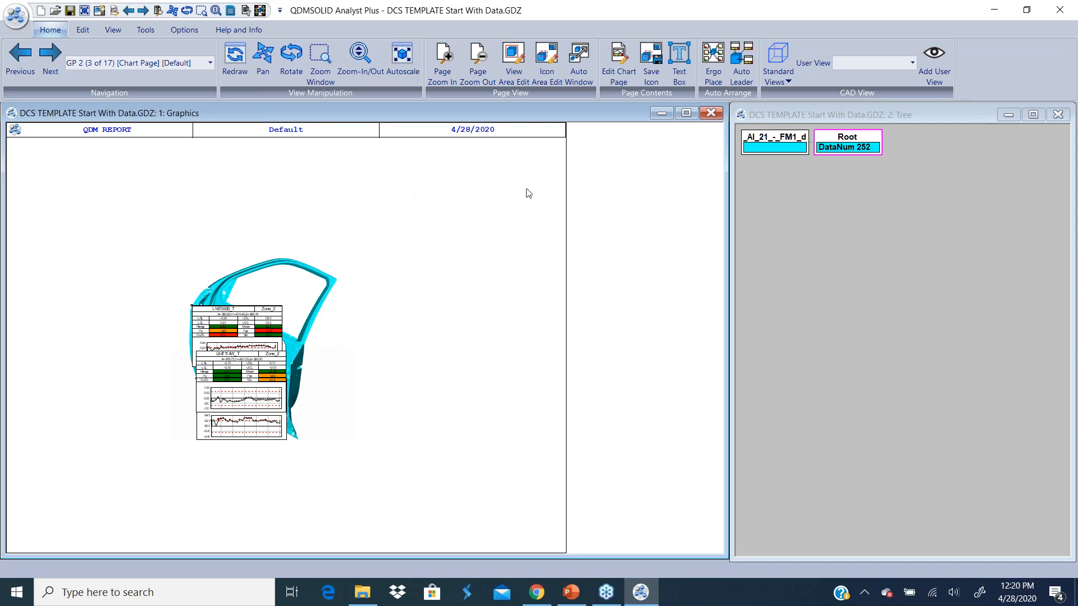
left_click(47, 65)
left_click(47, 66)
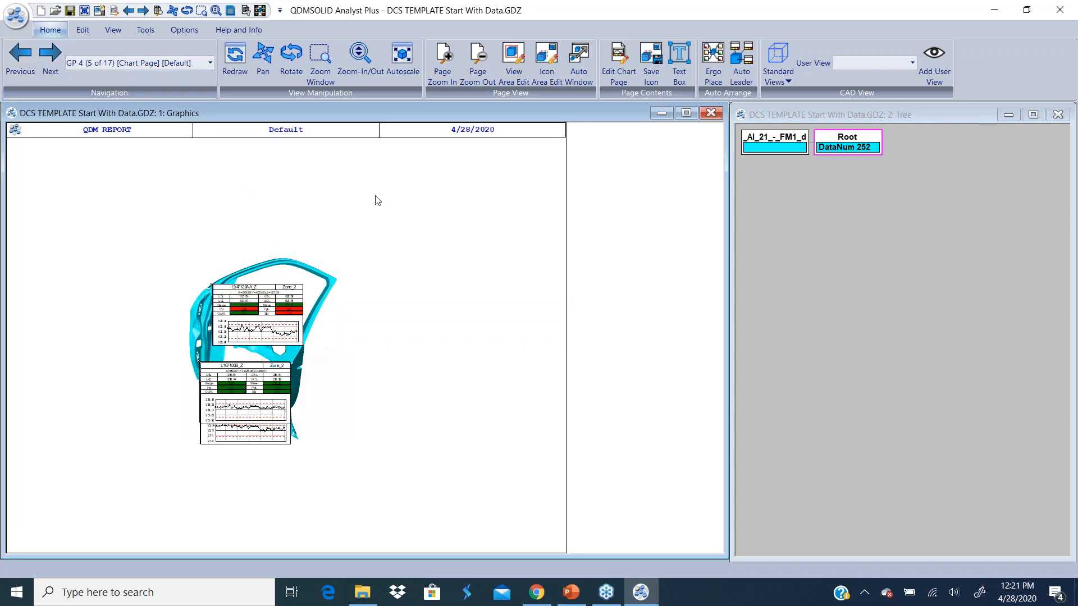
- Ergo Place the charts on all sides of all pages with auto-sized and auto-scaled view ports, and view GP 5 and GP 6
left_click(713, 62)
left_click(545, 263)
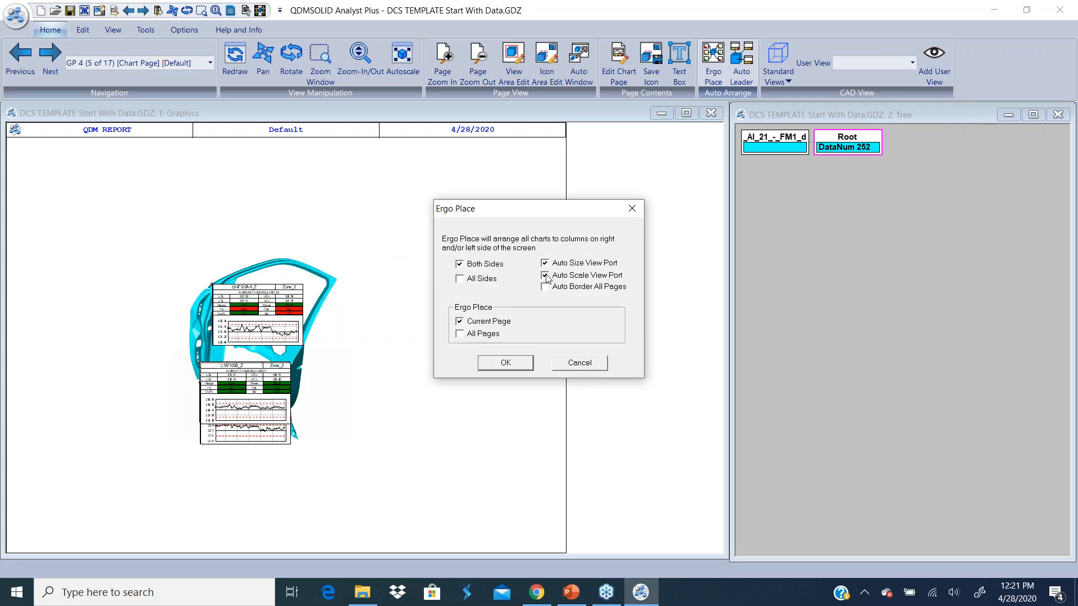
left_click(460, 280)
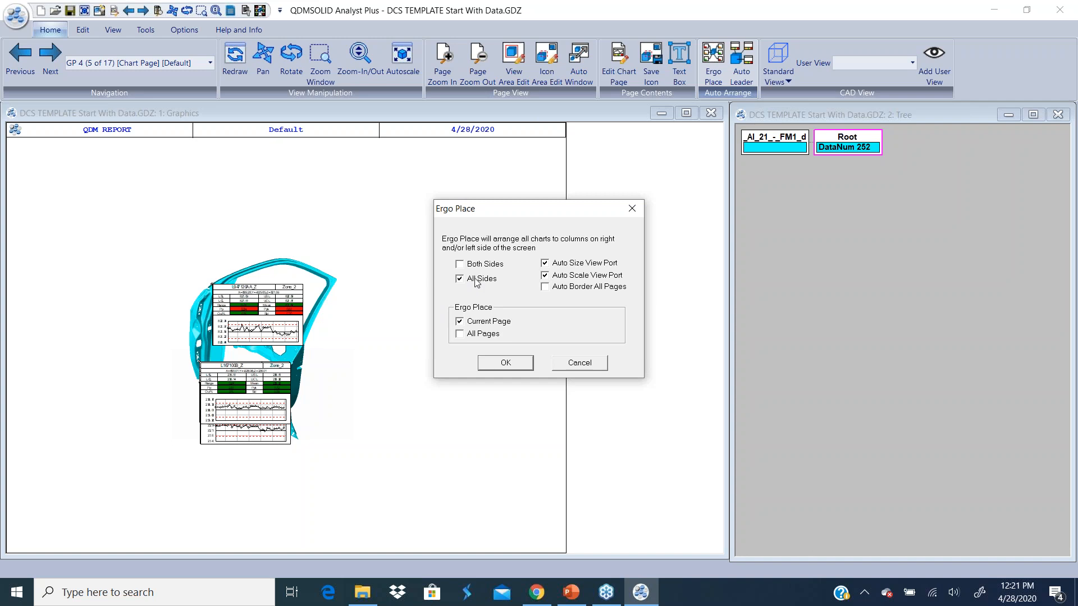
left_click(459, 335)
left_click(504, 363)
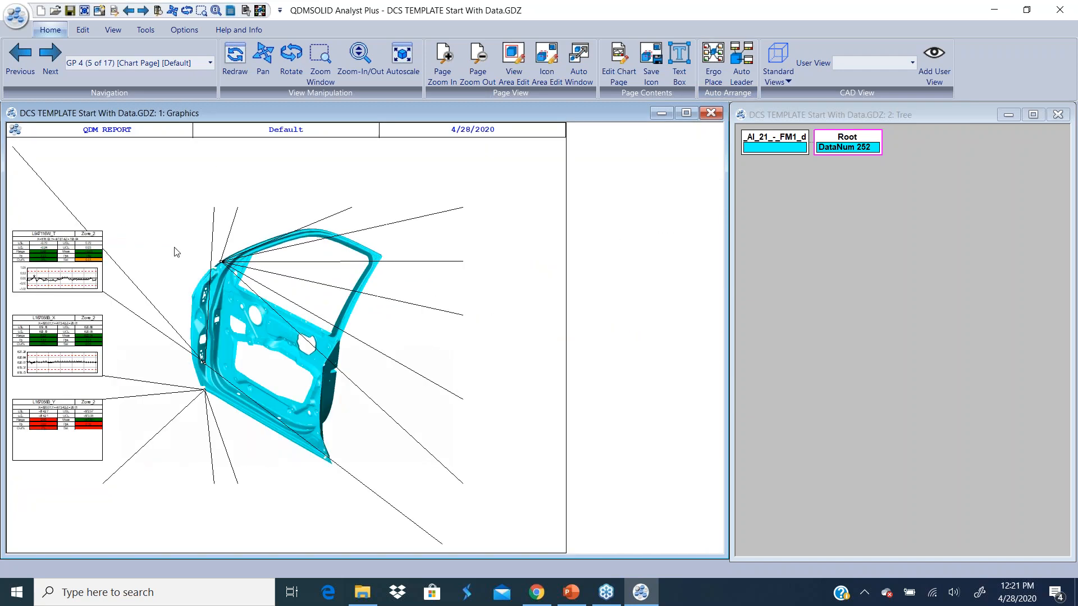
left_click(52, 61)
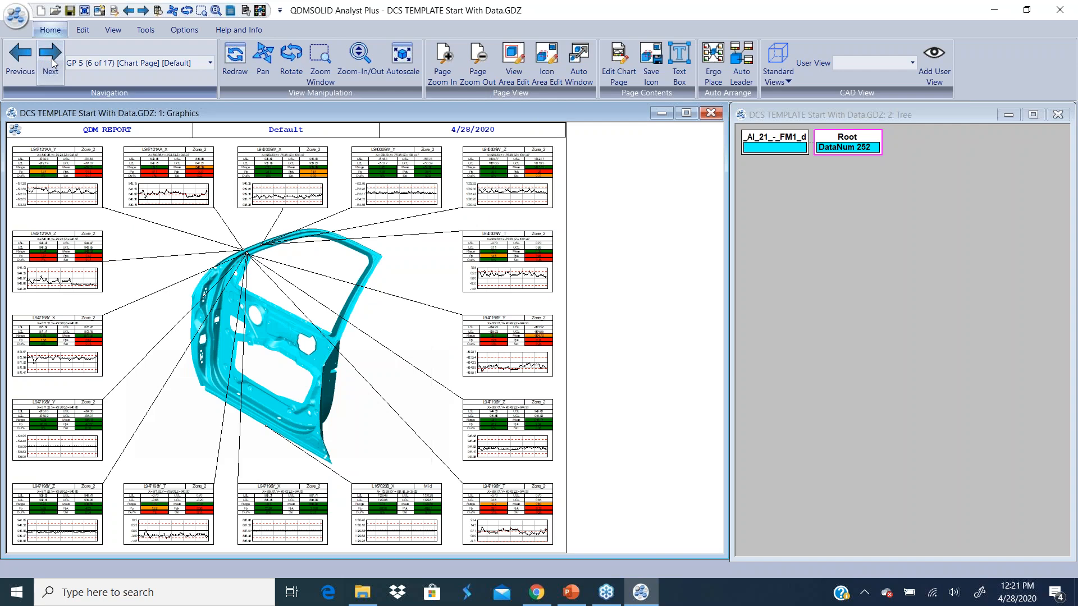
left_click(52, 61)
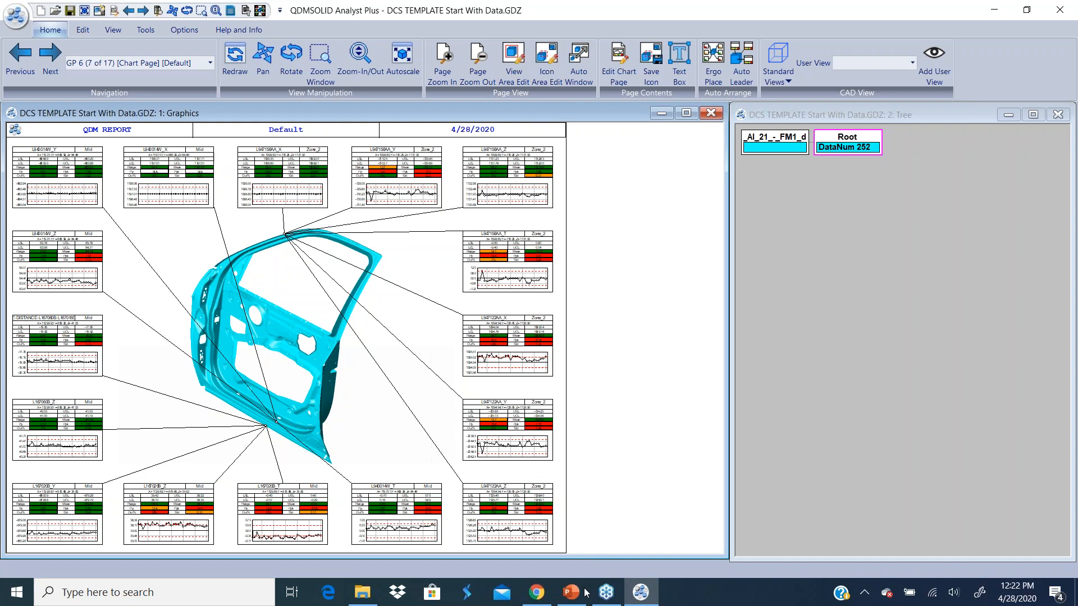
- Switch to the PowerPoint presentation and view slide 6, Import Data With Classification
left_click(568, 594)
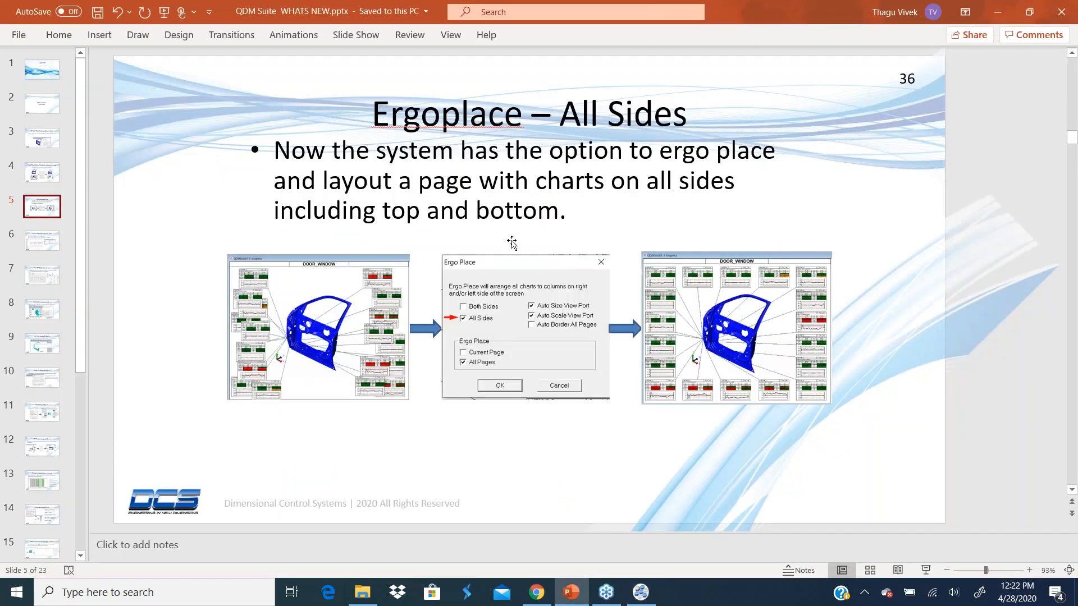
left_click(45, 245)
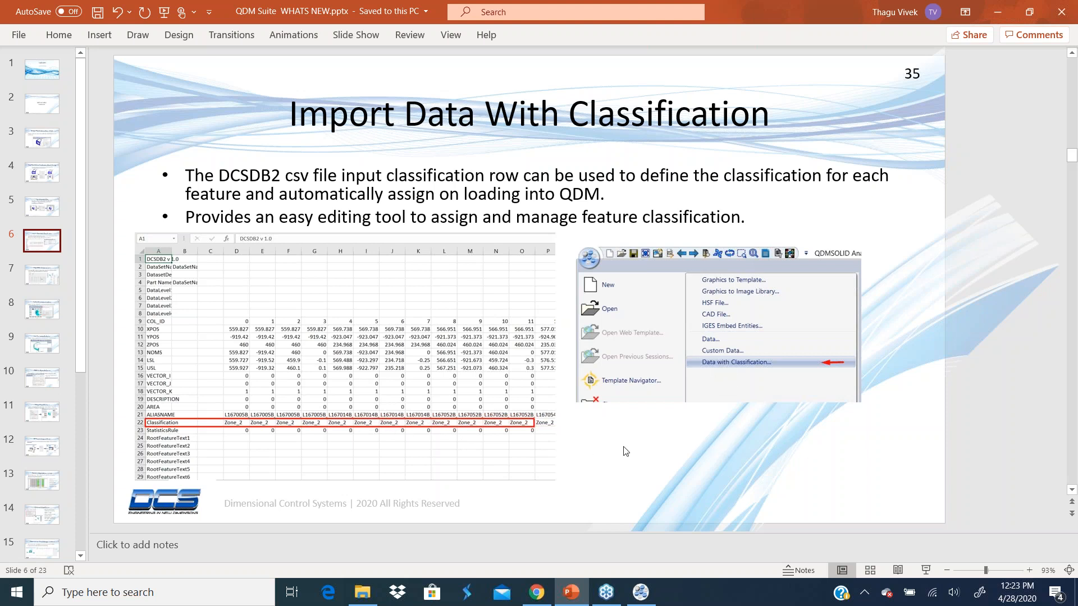
- Switch back to QDMSOLID Analyst Plus and close the current template without saving it
mouse_move(640, 598)
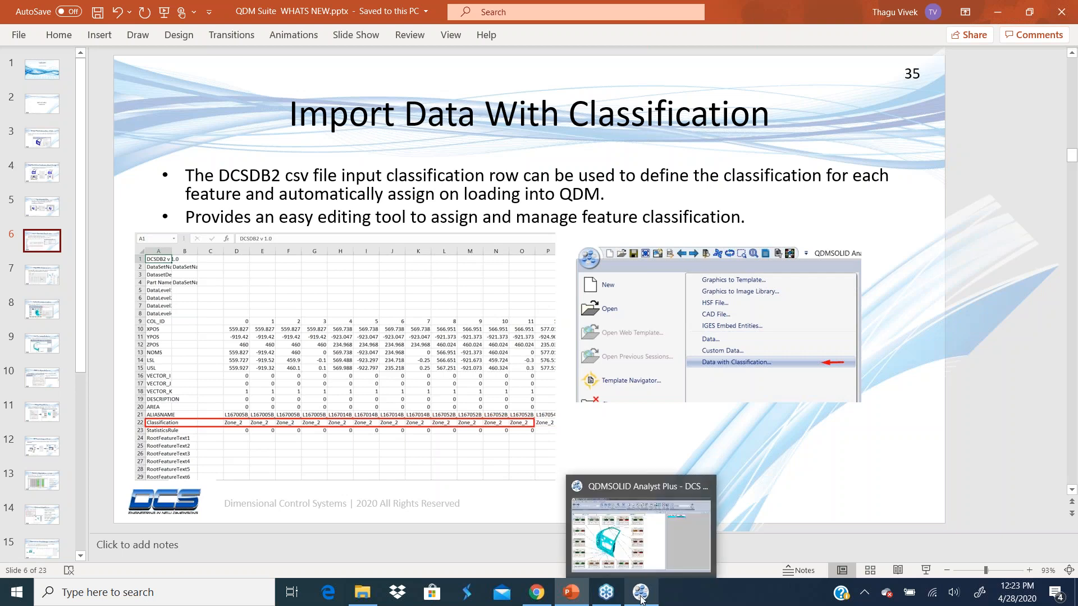
left_click(640, 598)
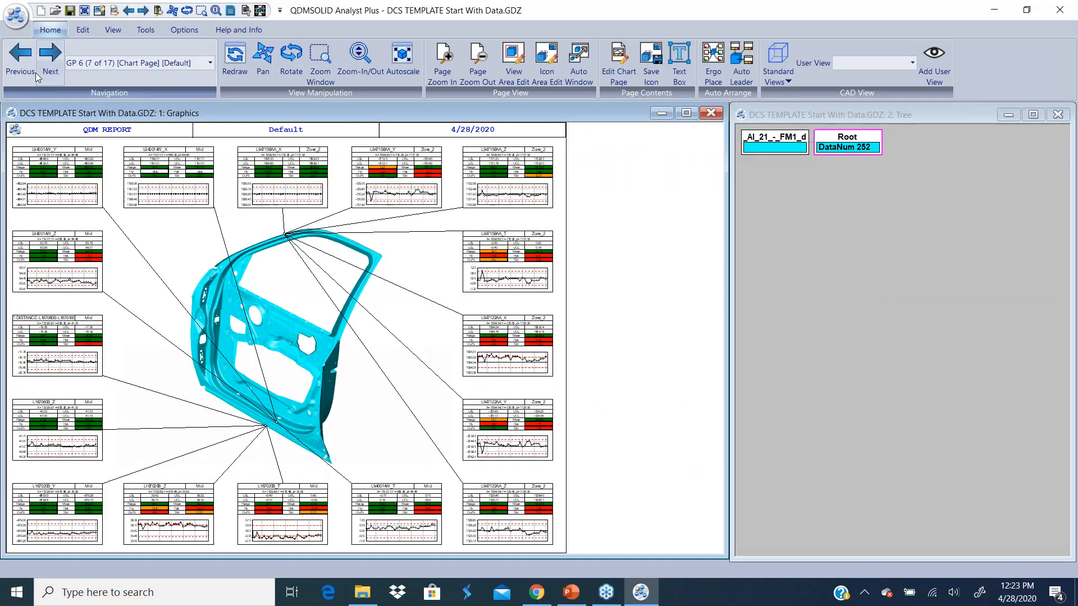
left_click(15, 20)
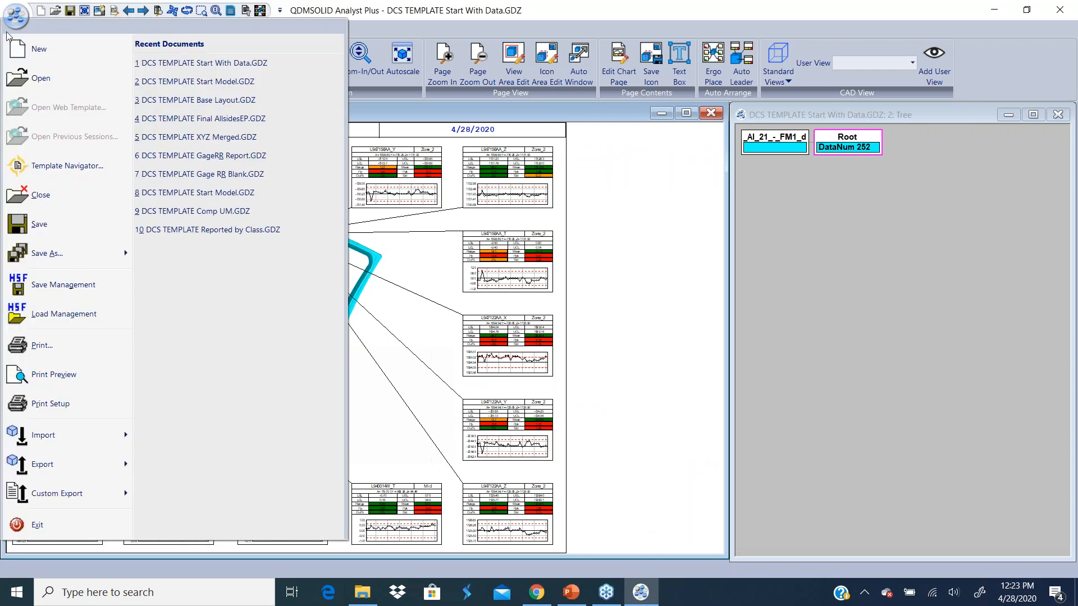
left_click(49, 194)
left_click(543, 327)
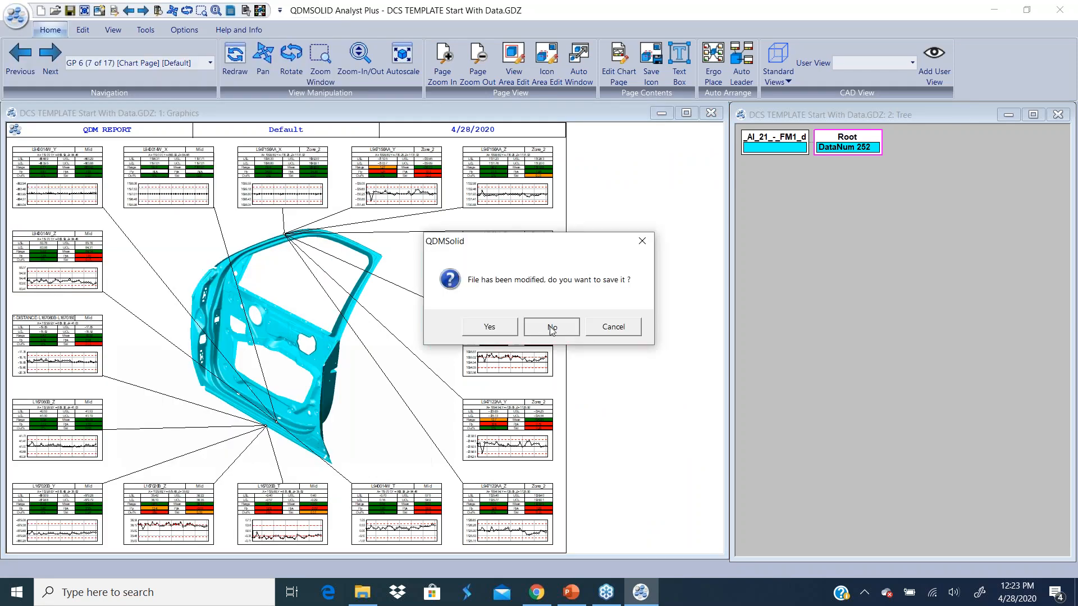
mouse_move(643, 598)
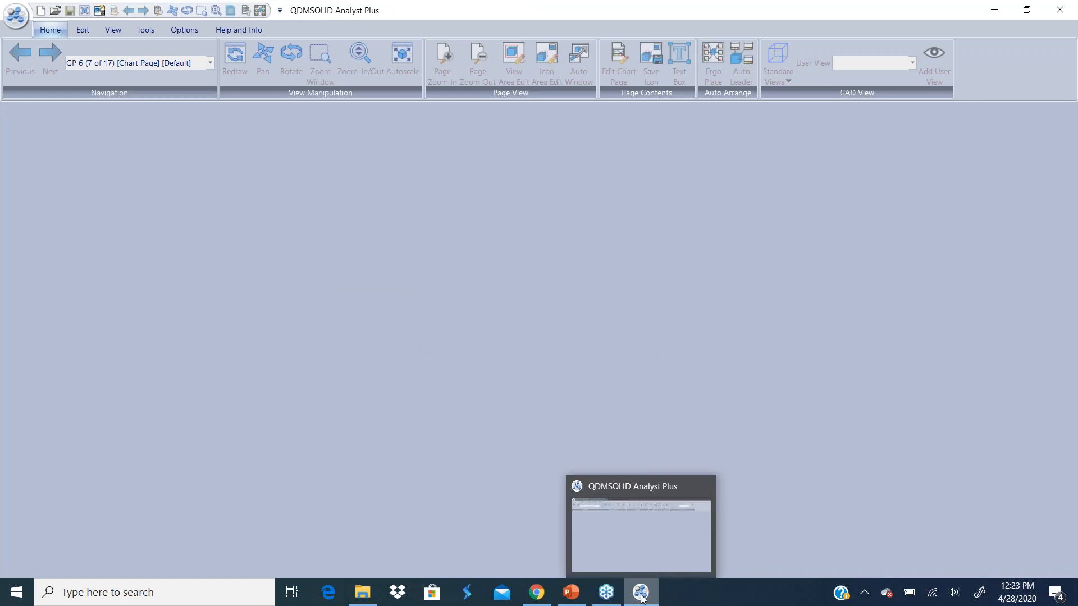
mouse_move(568, 598)
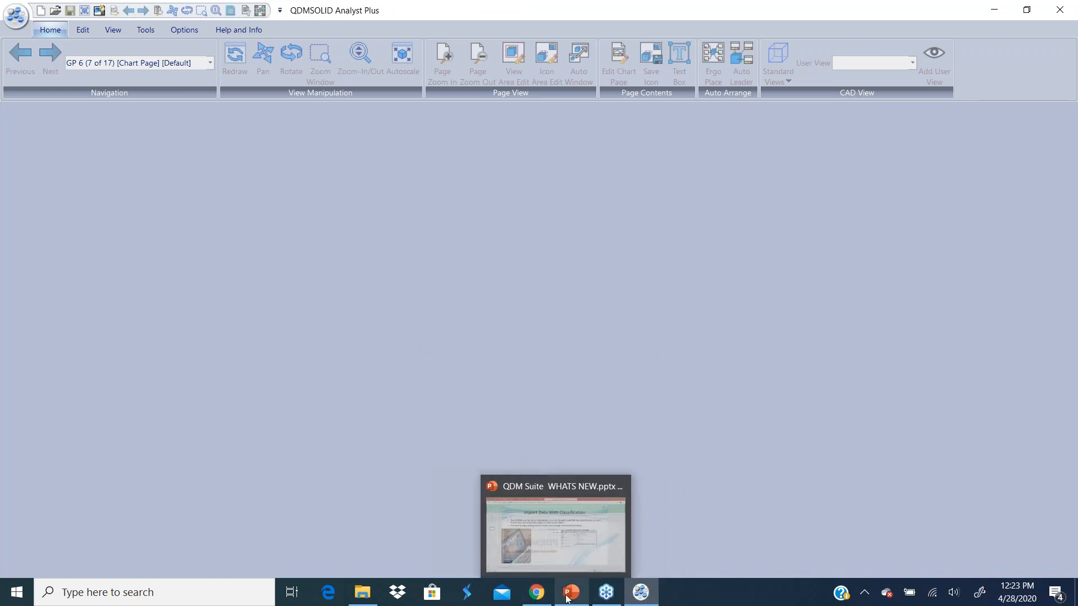
left_click(610, 526)
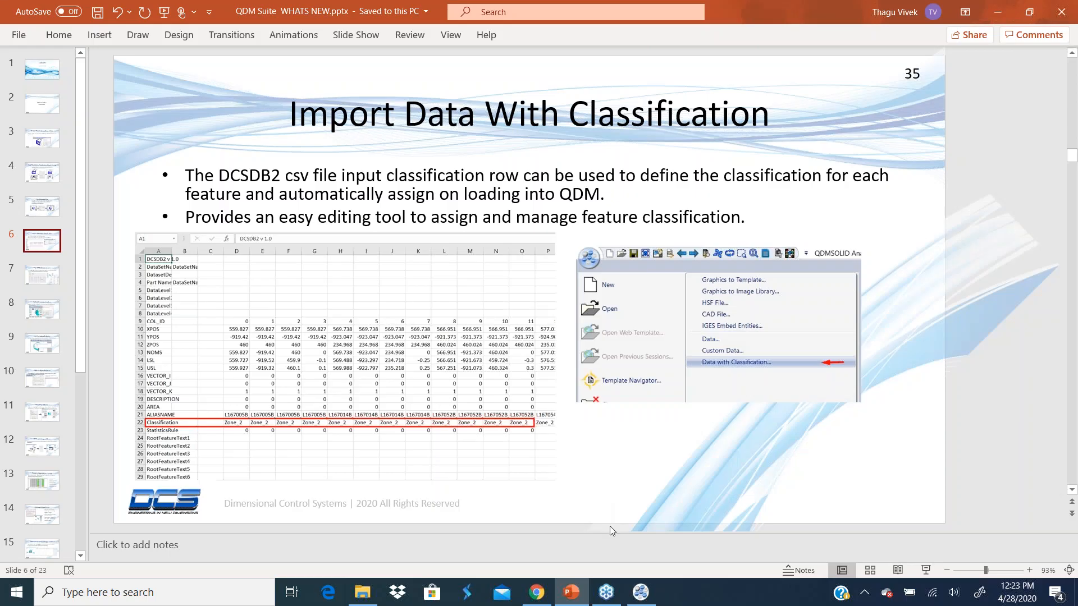
left_click(640, 592)
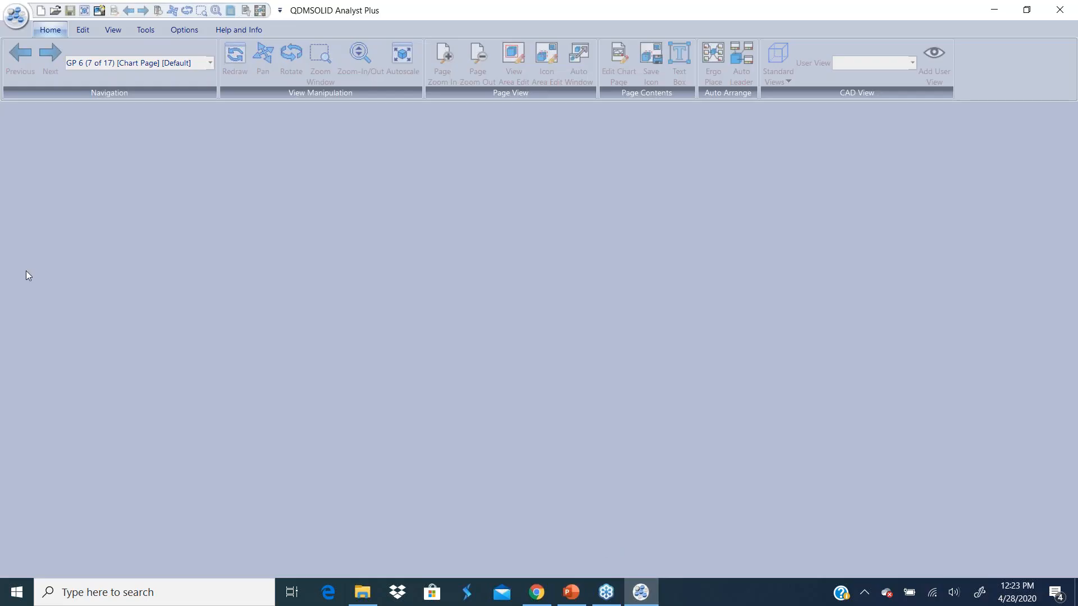
- Open the template DCS TEMPLATE Start Model.GDZ from the Door folder
left_click(14, 21)
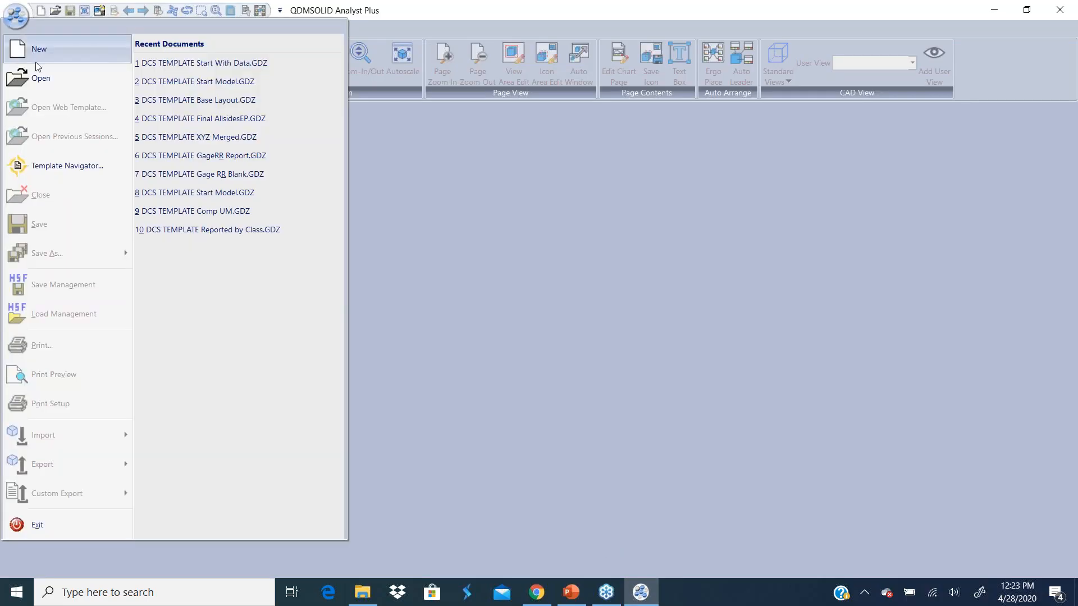
left_click(42, 78)
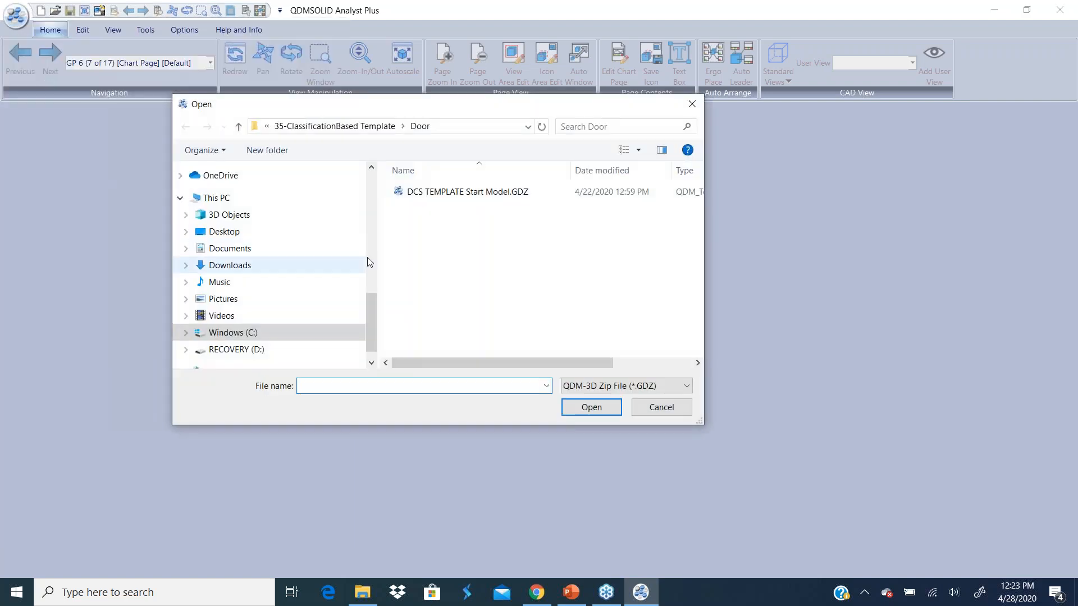
left_click(459, 194)
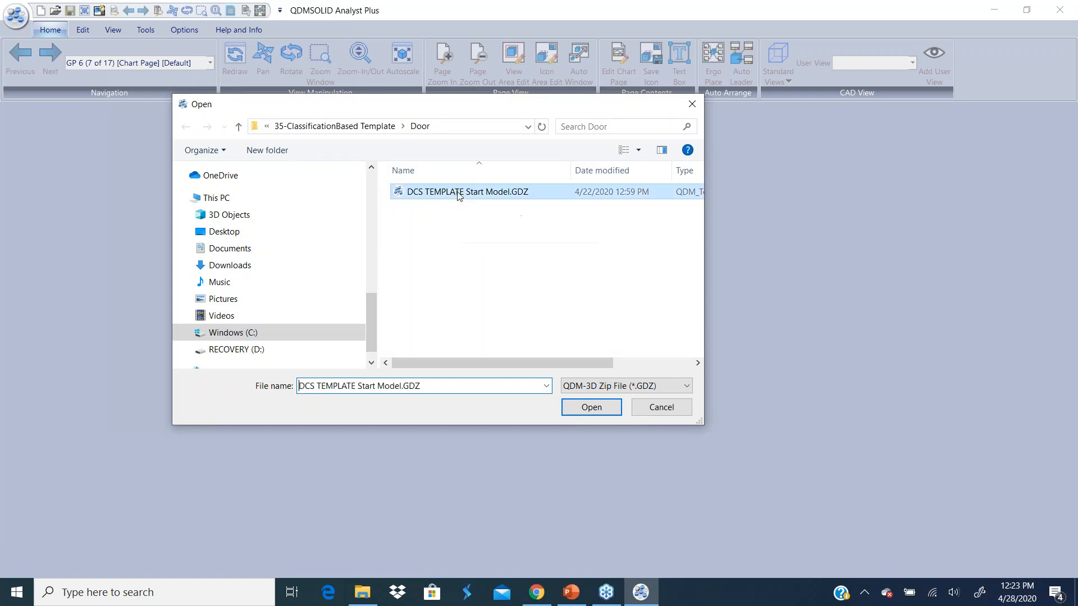
left_click(589, 409)
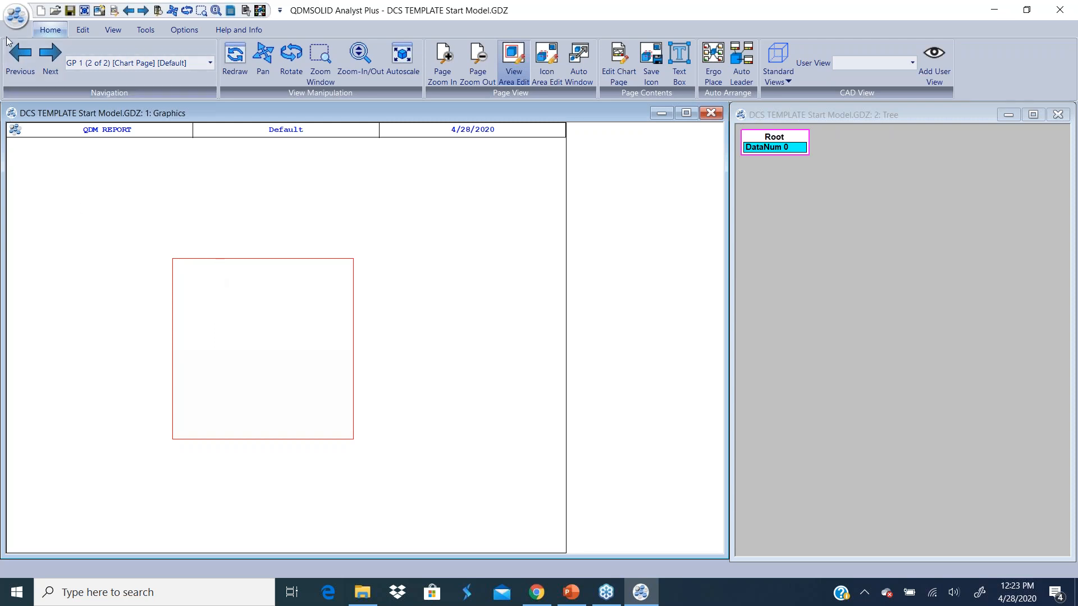
- Import the HSF door model file "7129693 AJ - AI 21 - FM1 data" from the Door folder into the template
left_click(16, 16)
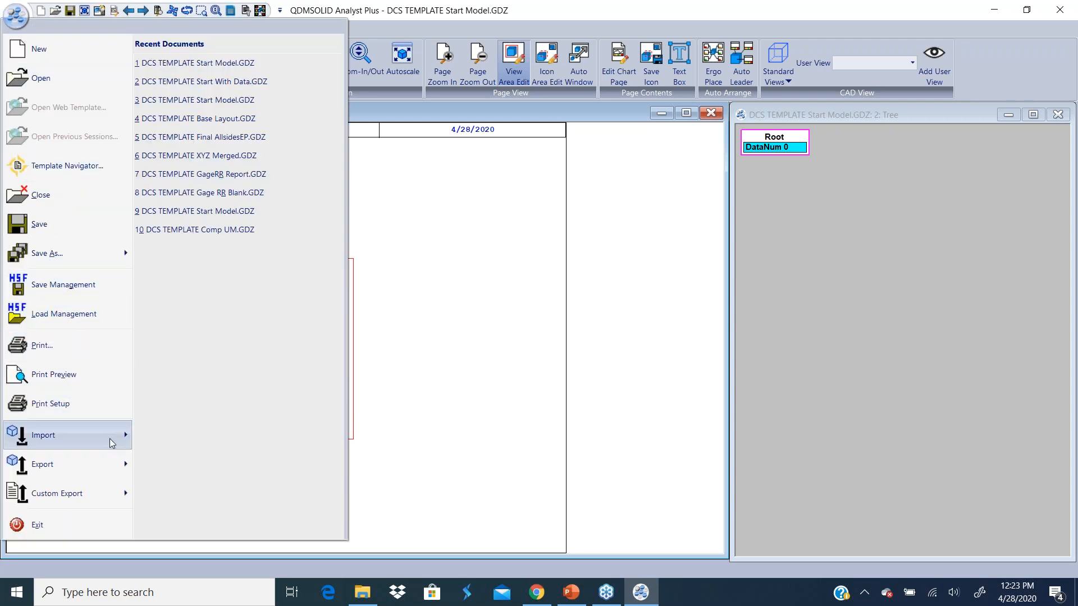
mouse_move(110, 443)
left_click(168, 70)
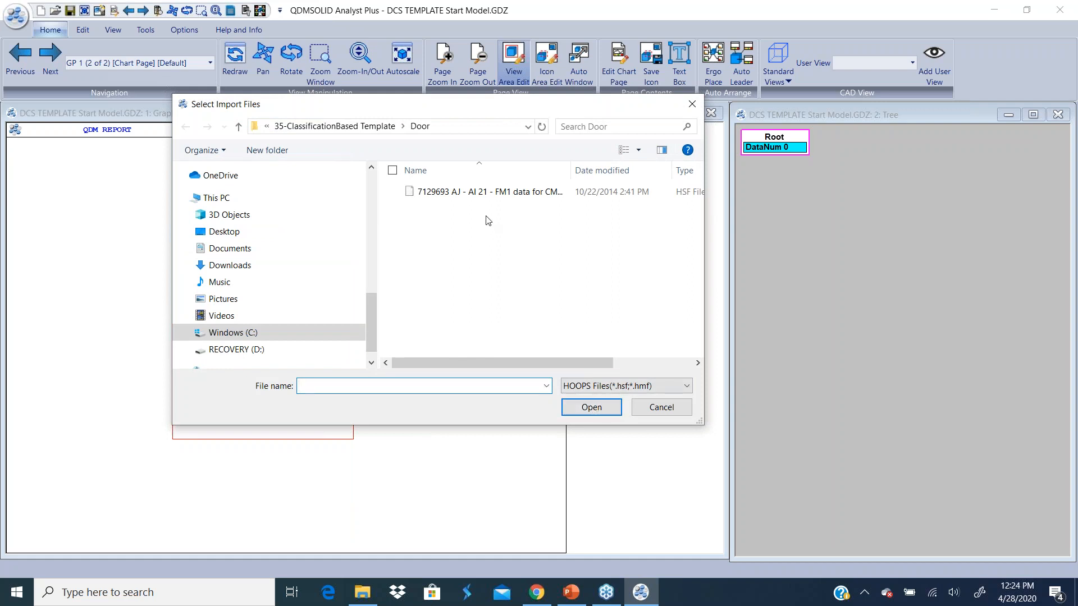
left_click(494, 192)
left_click(597, 409)
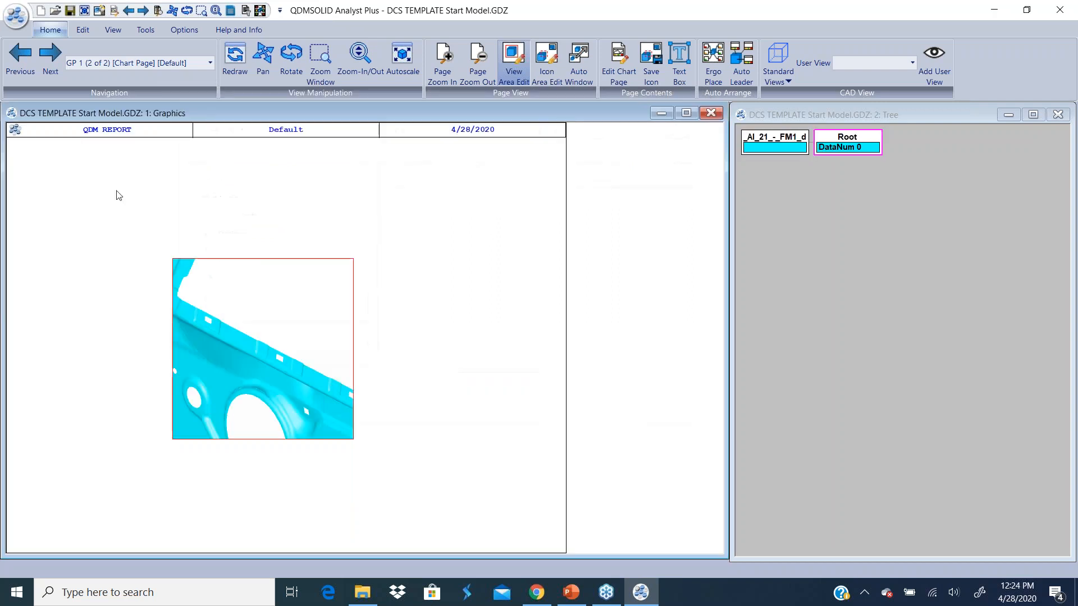
- Import the data with classification from the file Door data Class.csv in the Door folder
left_click(16, 16)
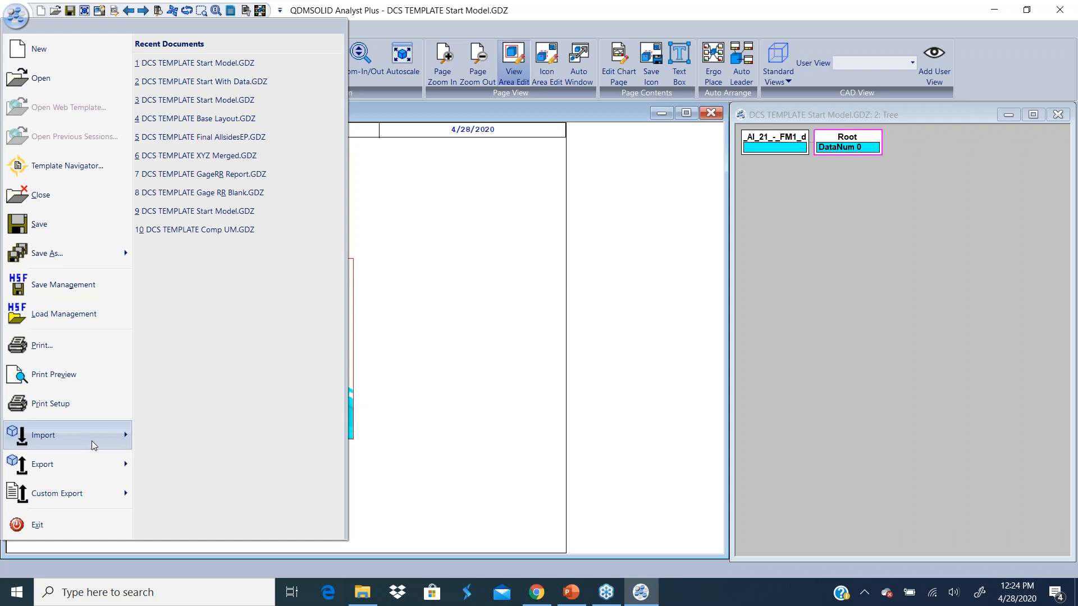
mouse_move(92, 440)
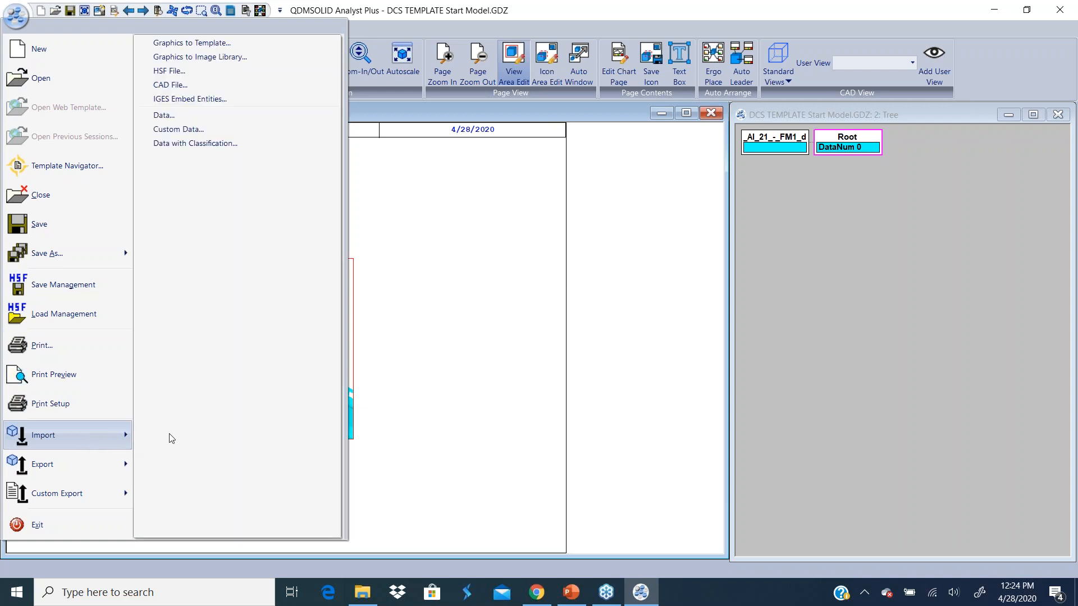
left_click(187, 143)
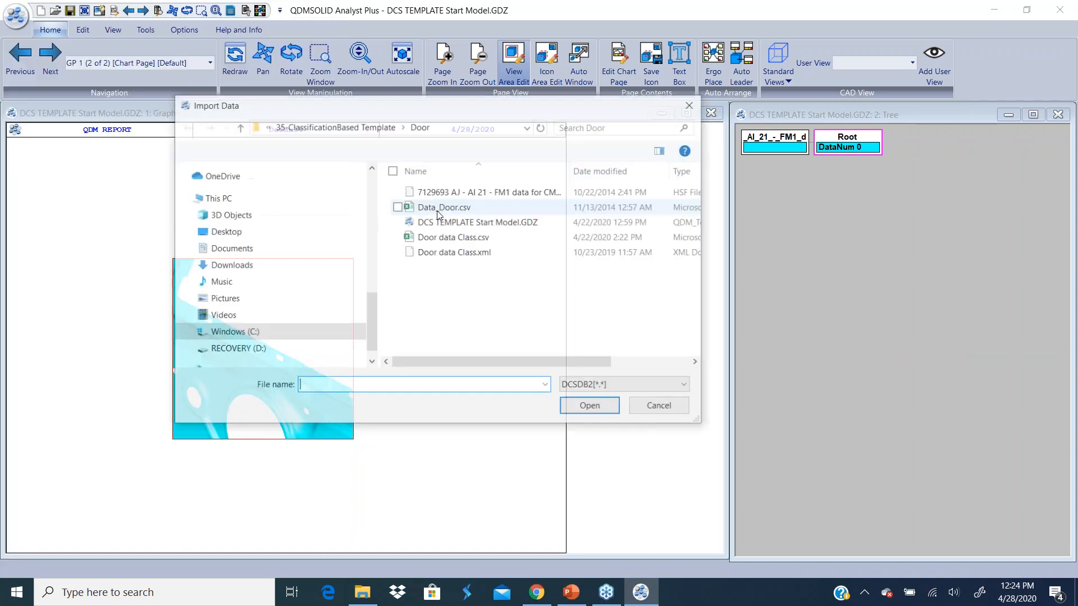
left_click(447, 240)
left_click(598, 410)
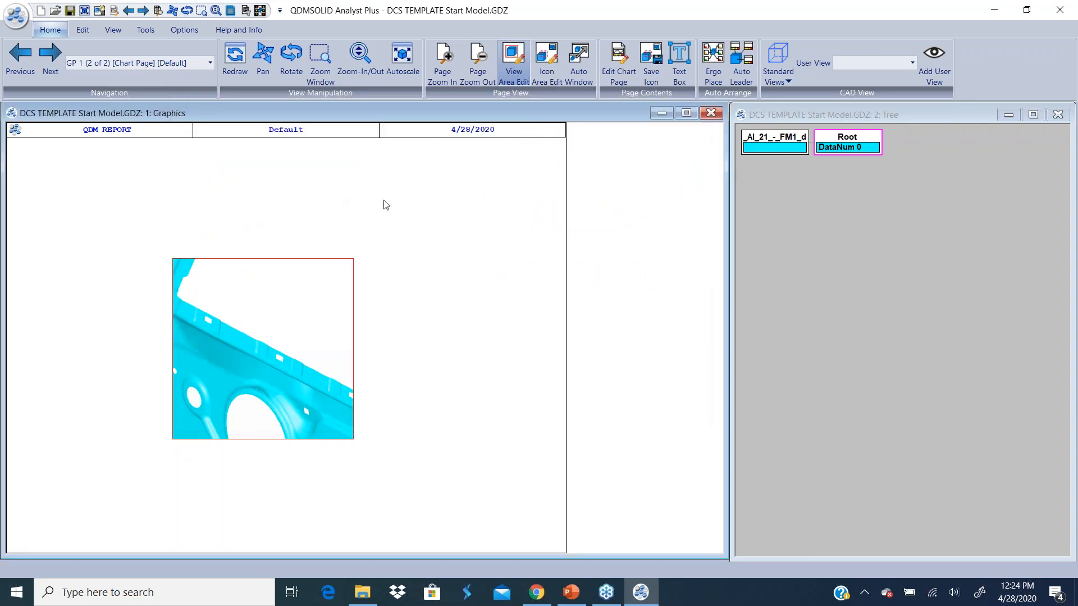
- Fit the door model in its view area with Auto Window and turn off View Area Edit
left_click(587, 77)
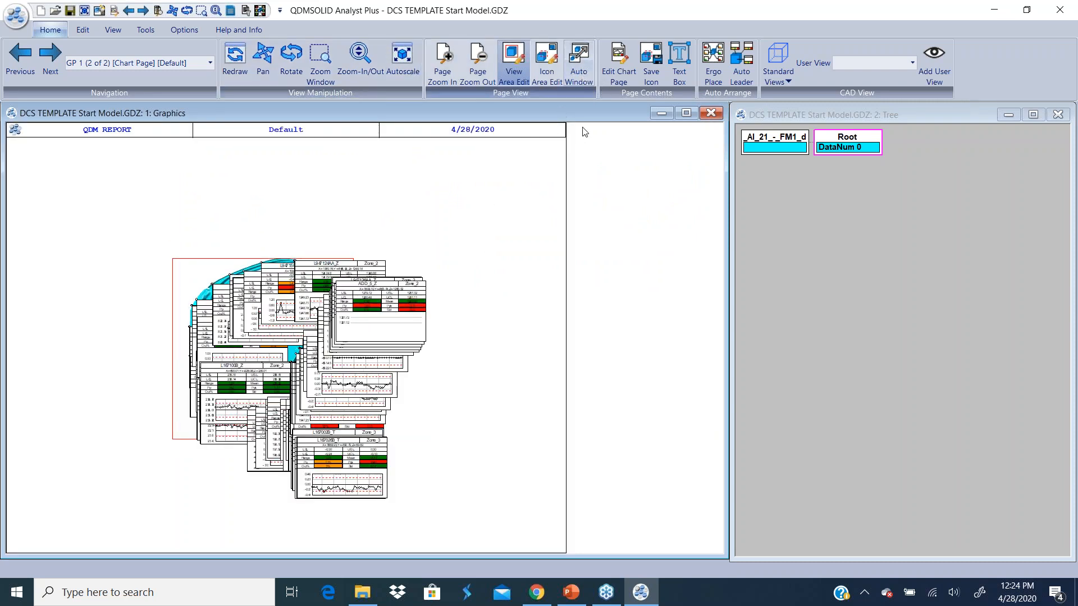
left_click(525, 81)
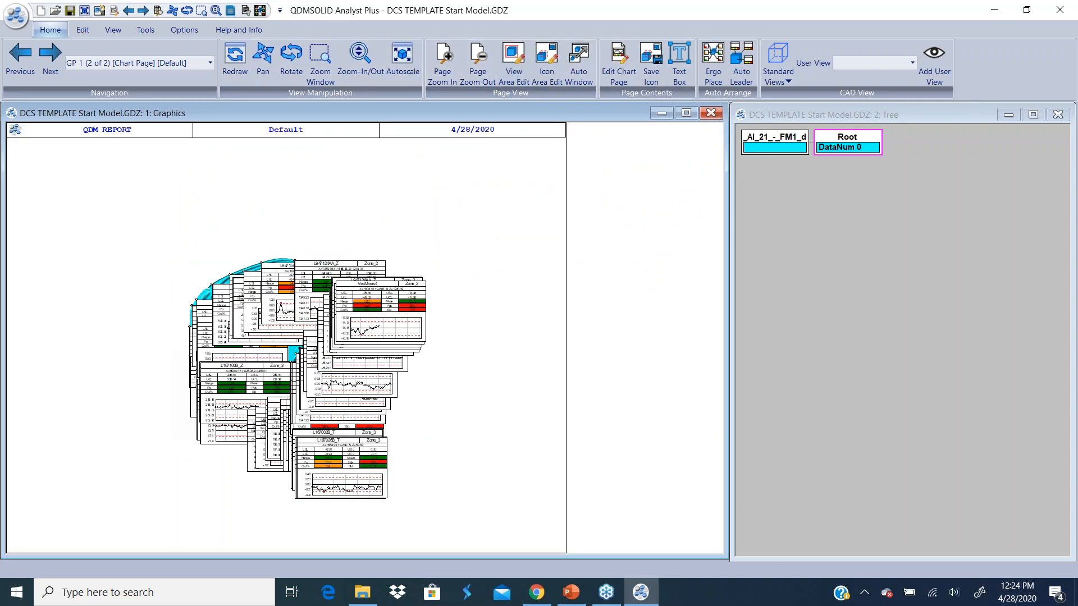
- View the VecMeas4 chart in full screen to check its classification, and return to the page
right_click(396, 313)
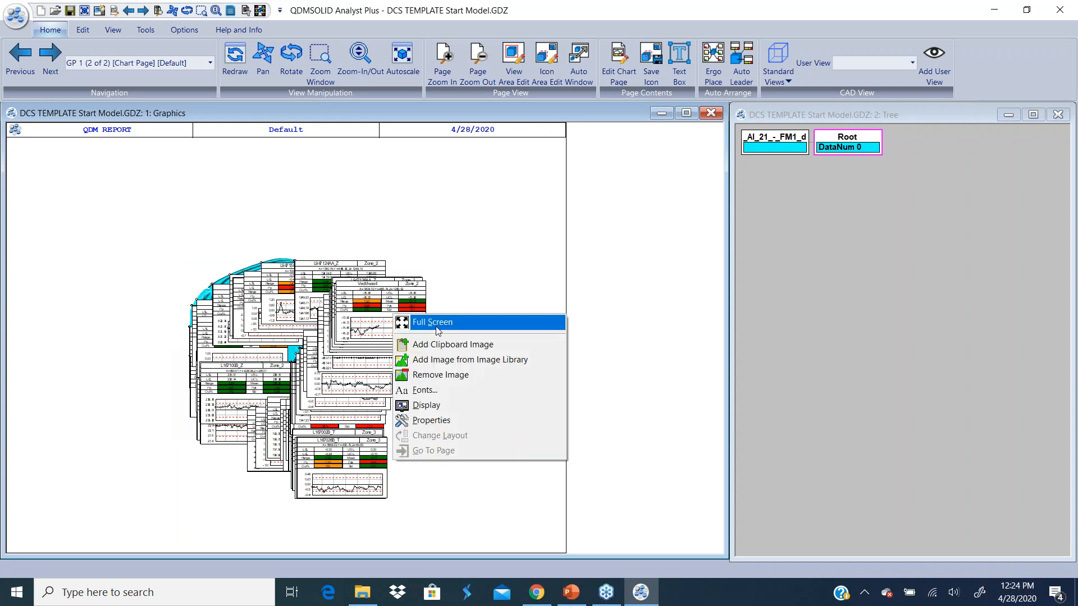
left_click(433, 321)
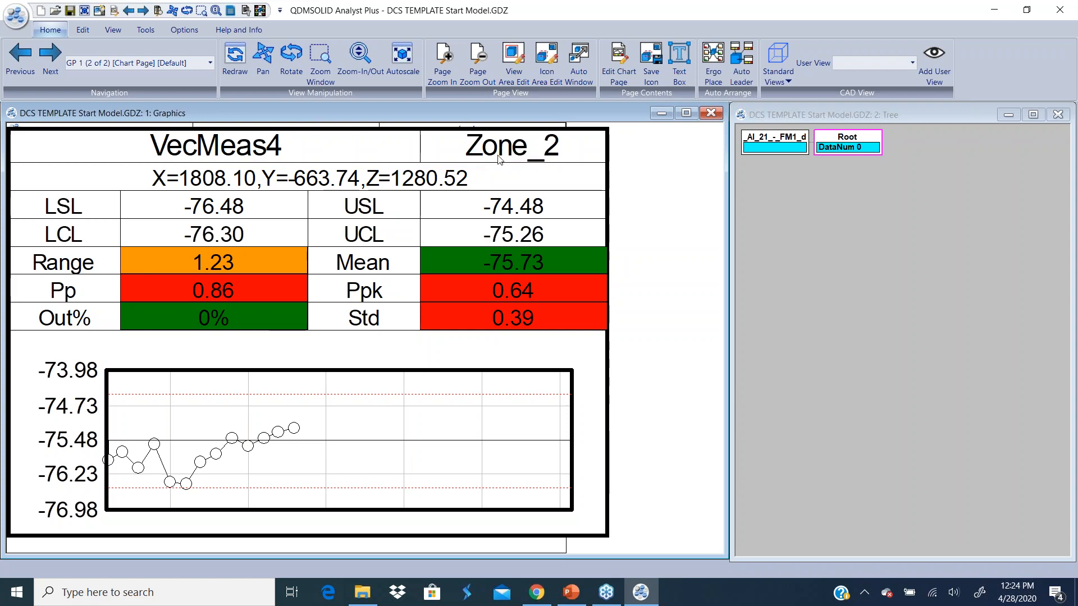
left_click(638, 291)
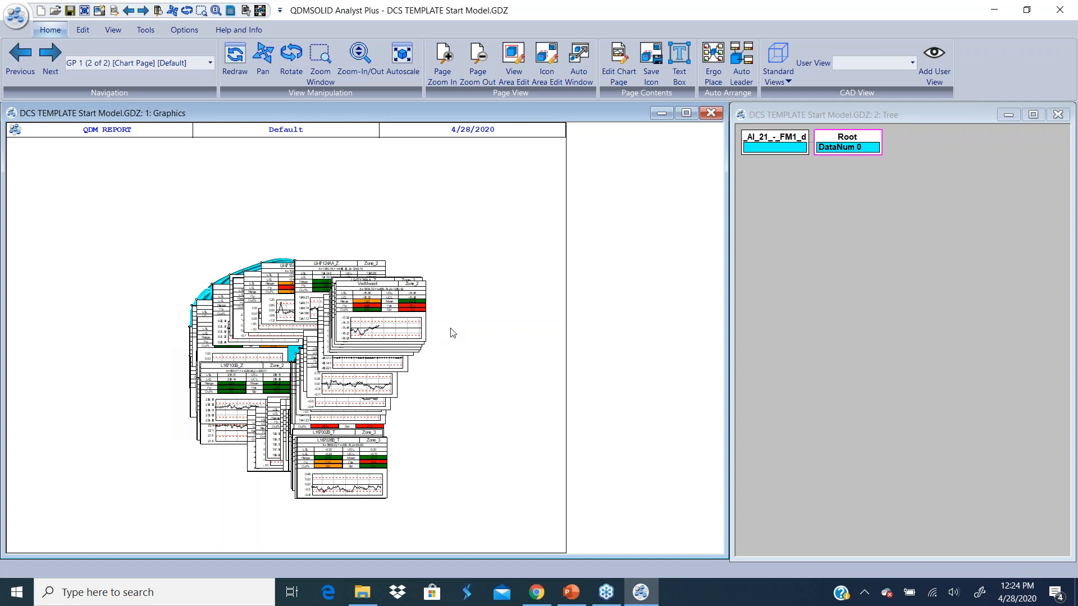
- Sort the data by classification with 16 points per page, creating index pages by classification
left_click(246, 11)
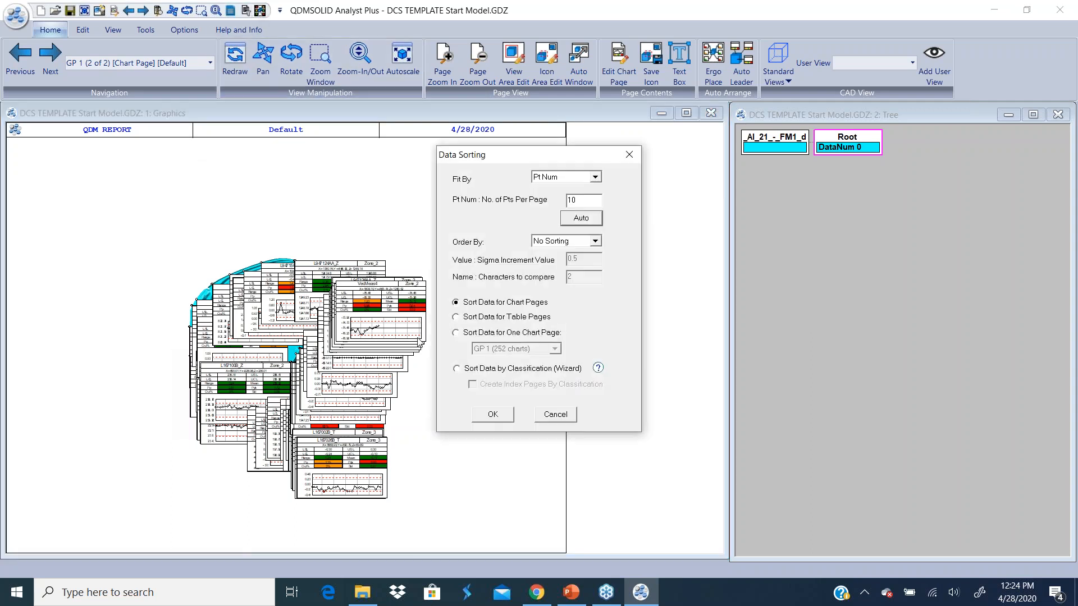
left_click(456, 369)
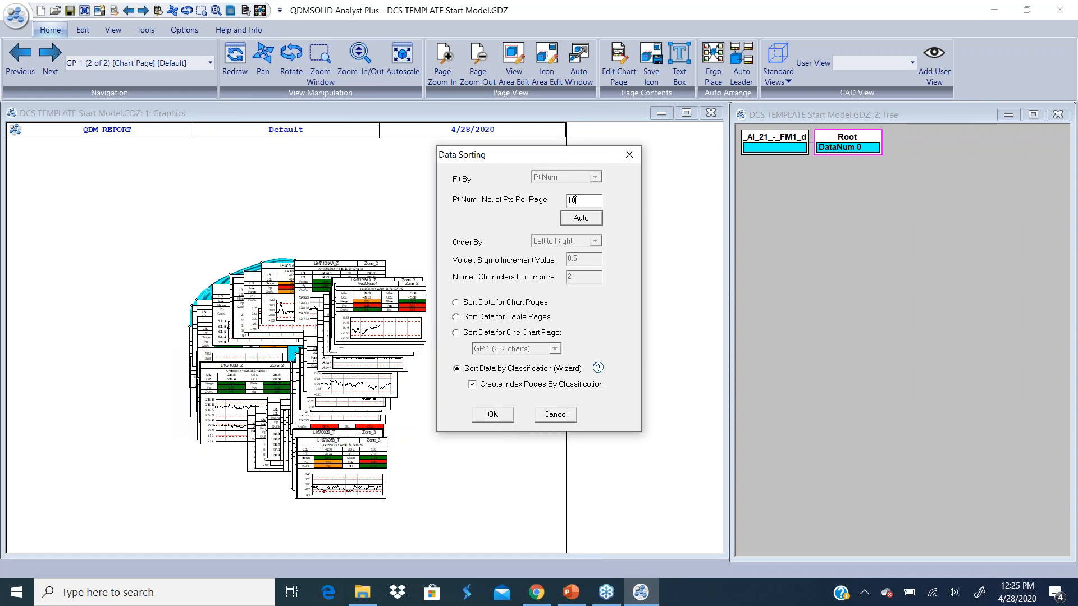
type("6")
left_click(501, 415)
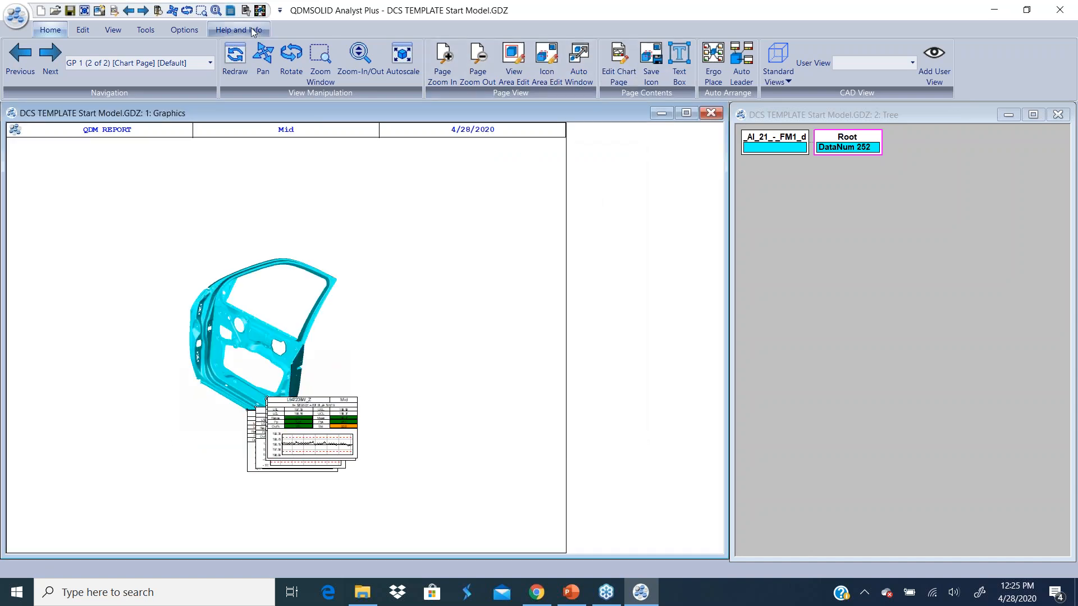
- Arrange the charts around all sides of the door model on every page
left_click(260, 11)
left_click(546, 263)
left_click(545, 275)
left_click(481, 333)
left_click(501, 363)
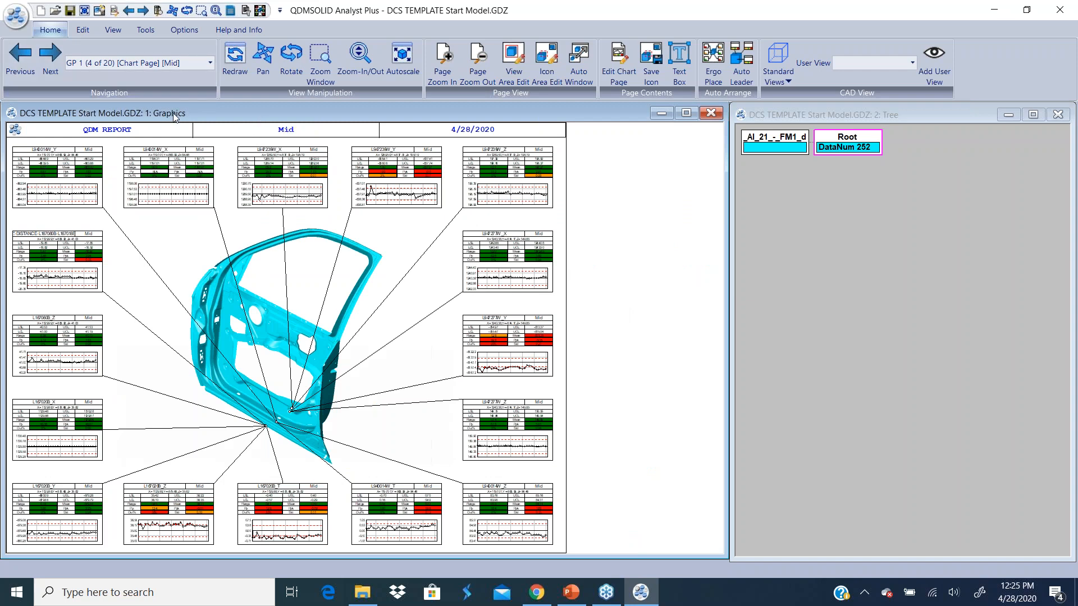
- View the next chart page and look through the page list for the classification of each index and chart page
left_click(50, 57)
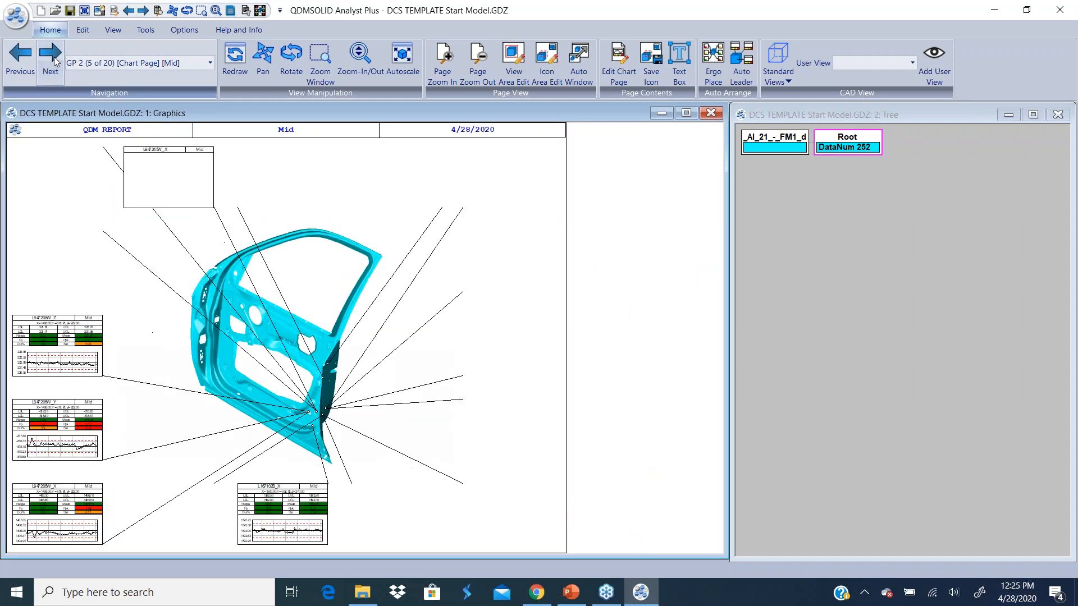
left_click(210, 62)
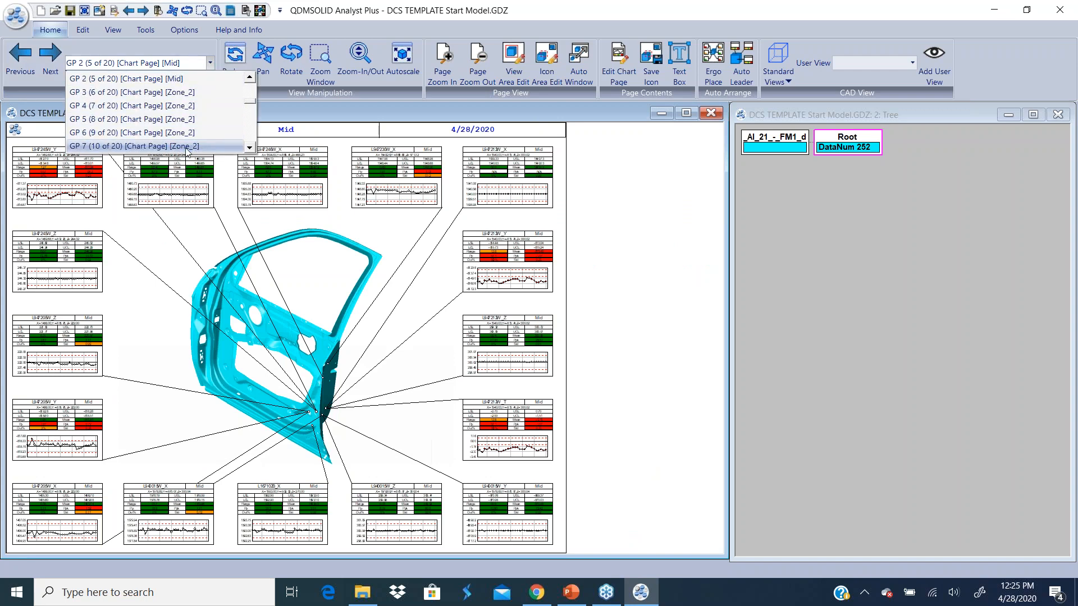
left_click_drag(250, 110, 260, 91)
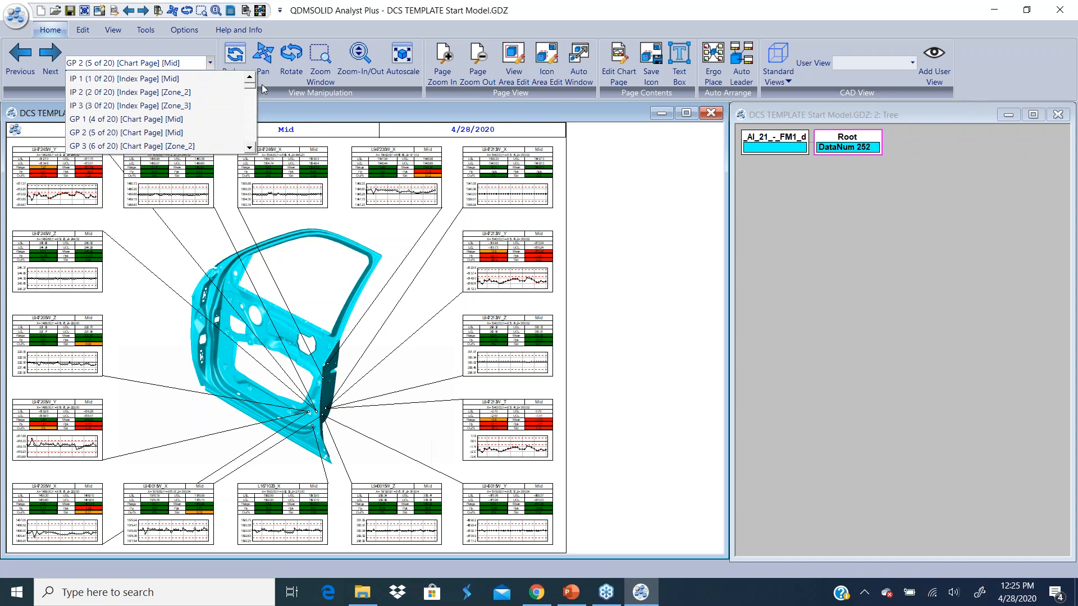
left_click(622, 217)
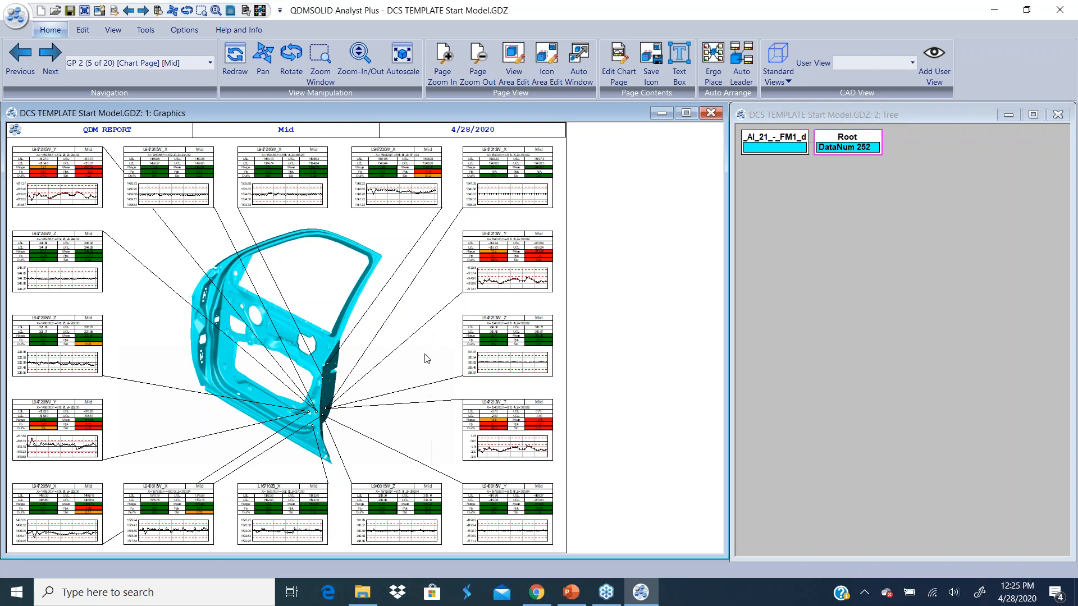
- Switch to File Explorer and open Door data Class.csv from the Import Data With Classification folder under 35-ClassificationBased Template
left_click(365, 601)
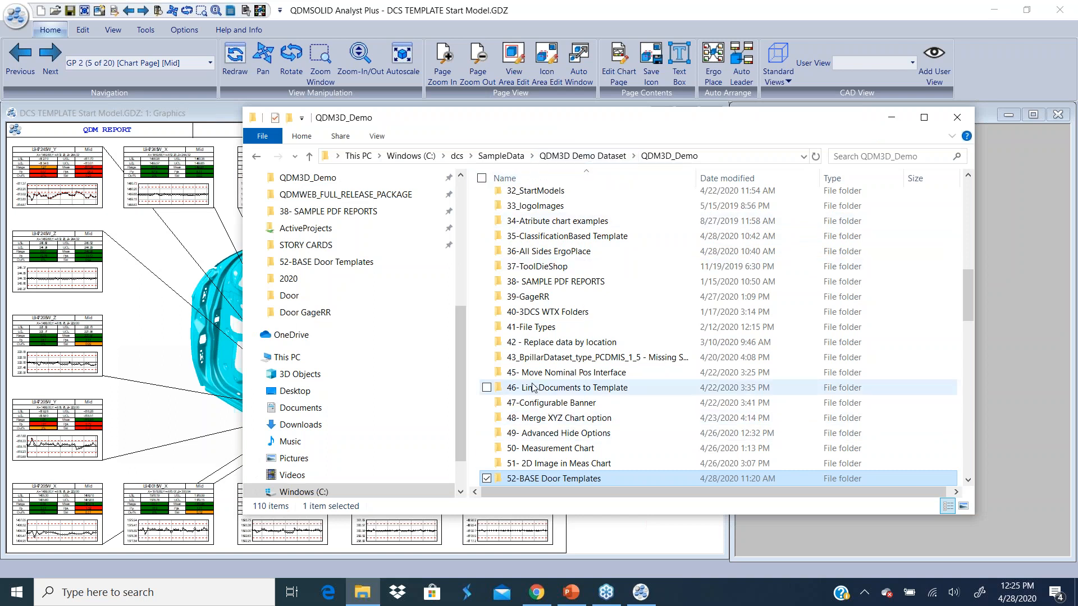
double_click(557, 237)
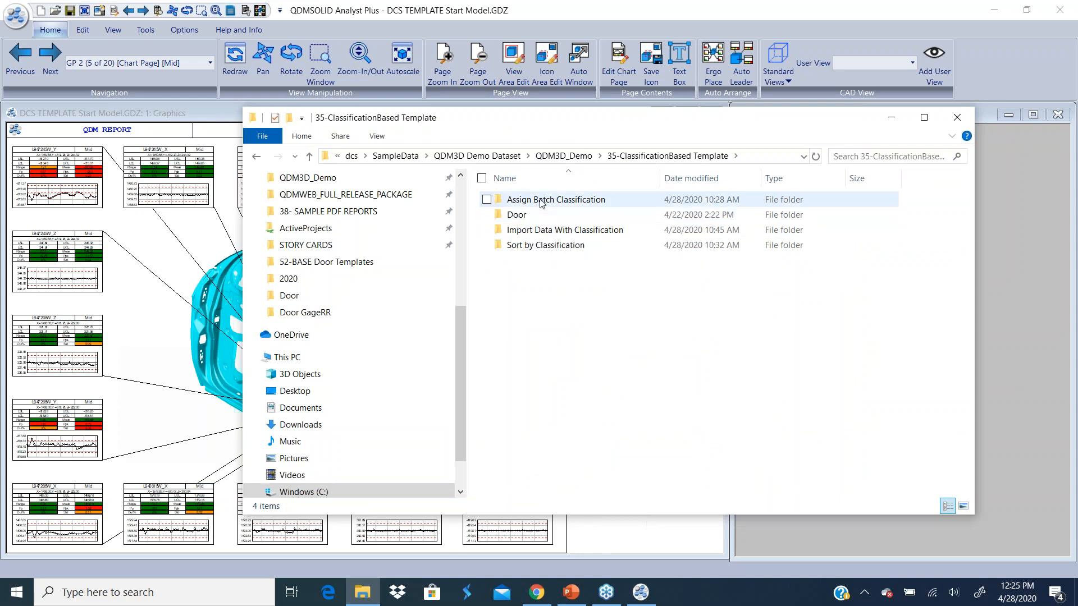
double_click(546, 235)
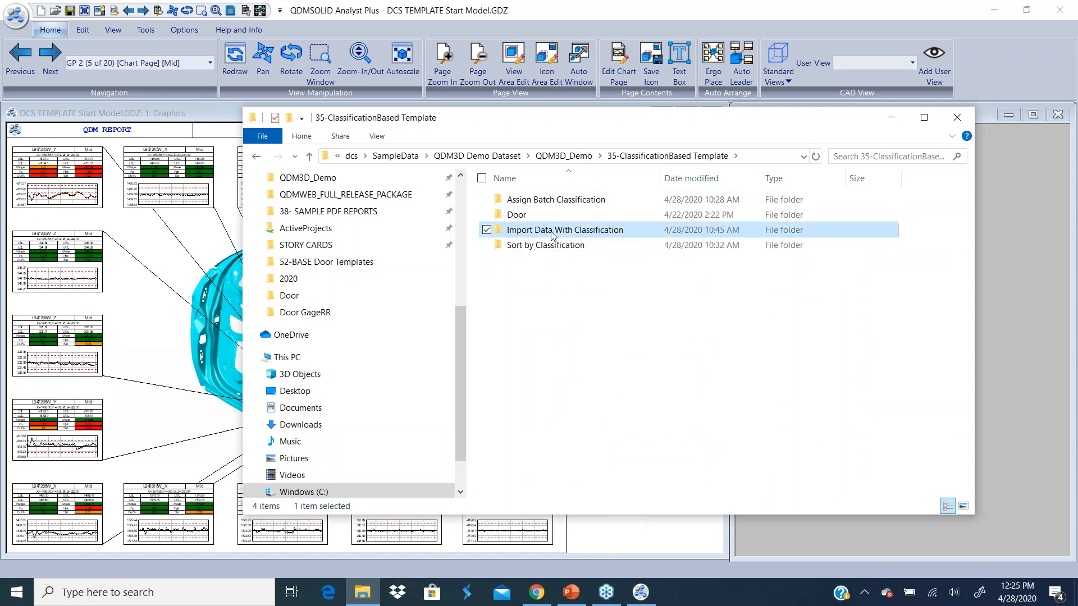
double_click(559, 262)
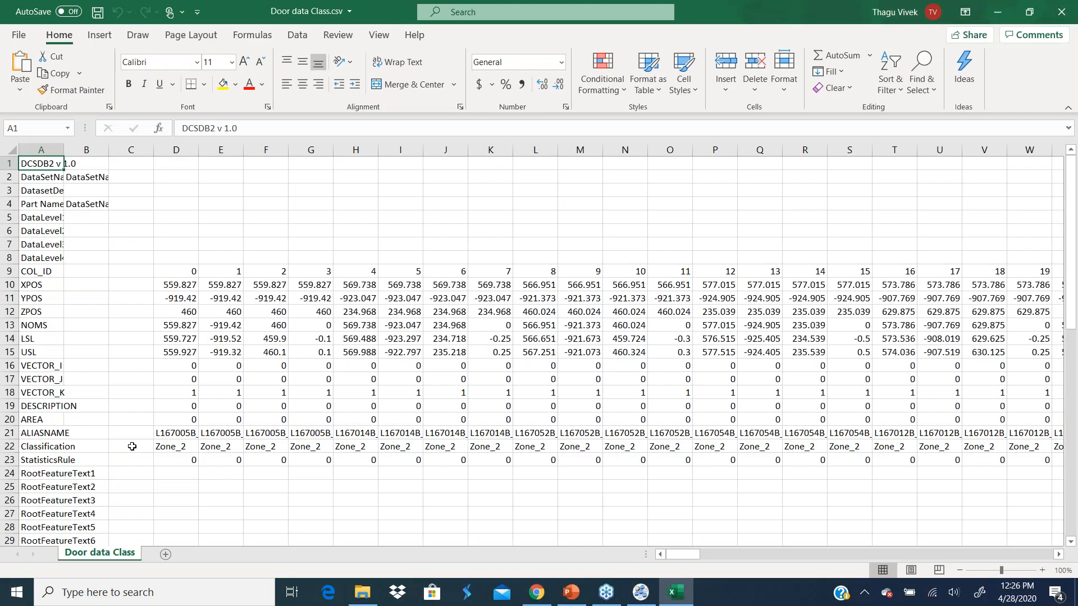
- Examine the Classification values in row 22 against the feature names, widening columns D, E and CW to read them
left_click(173, 448)
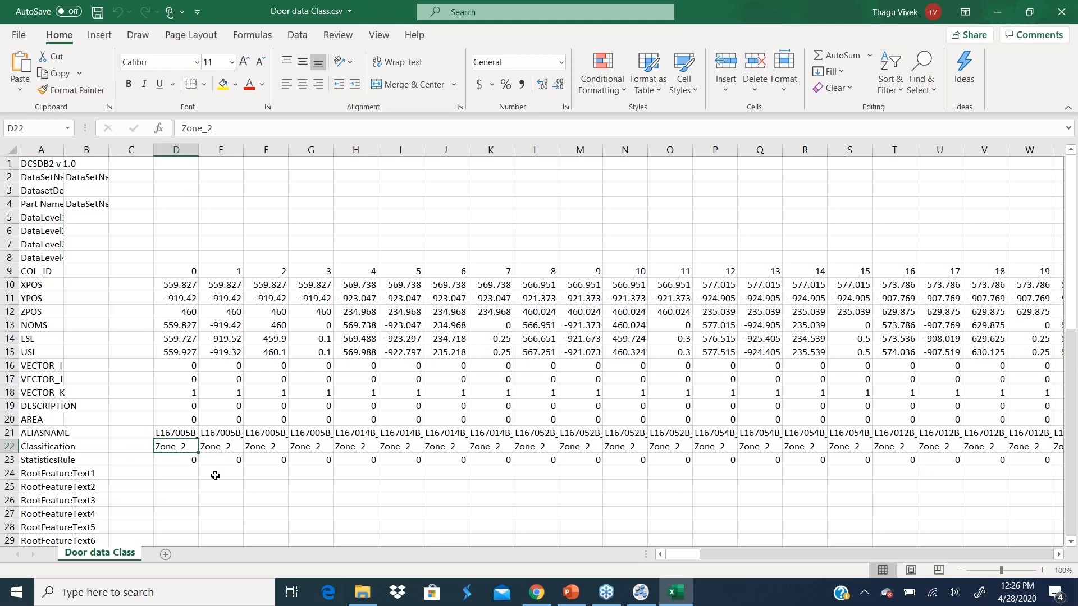
scroll(288, 441, "down", 3)
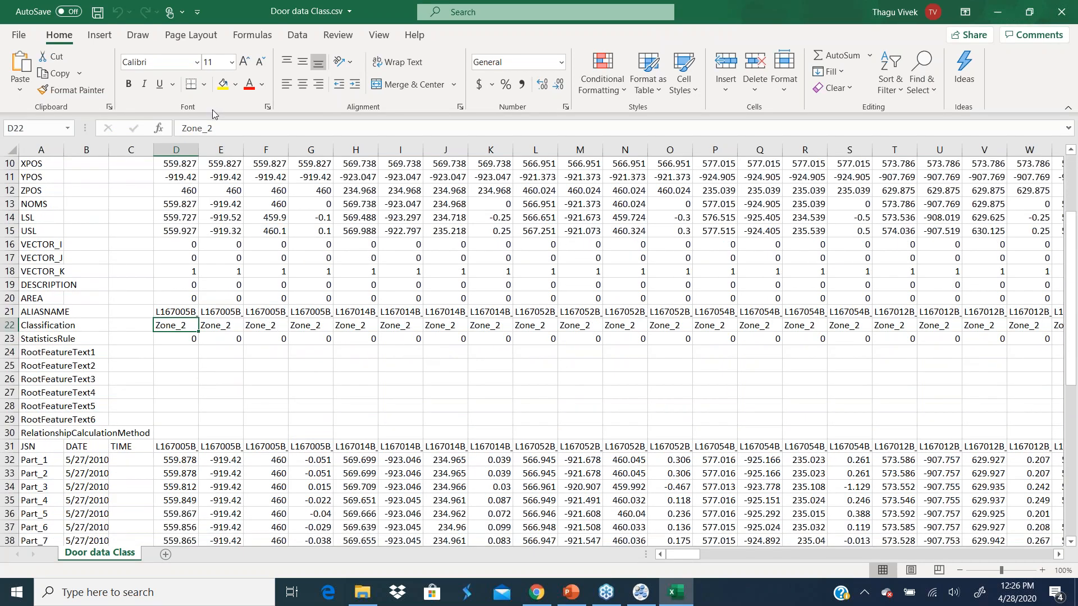
double_click(199, 147)
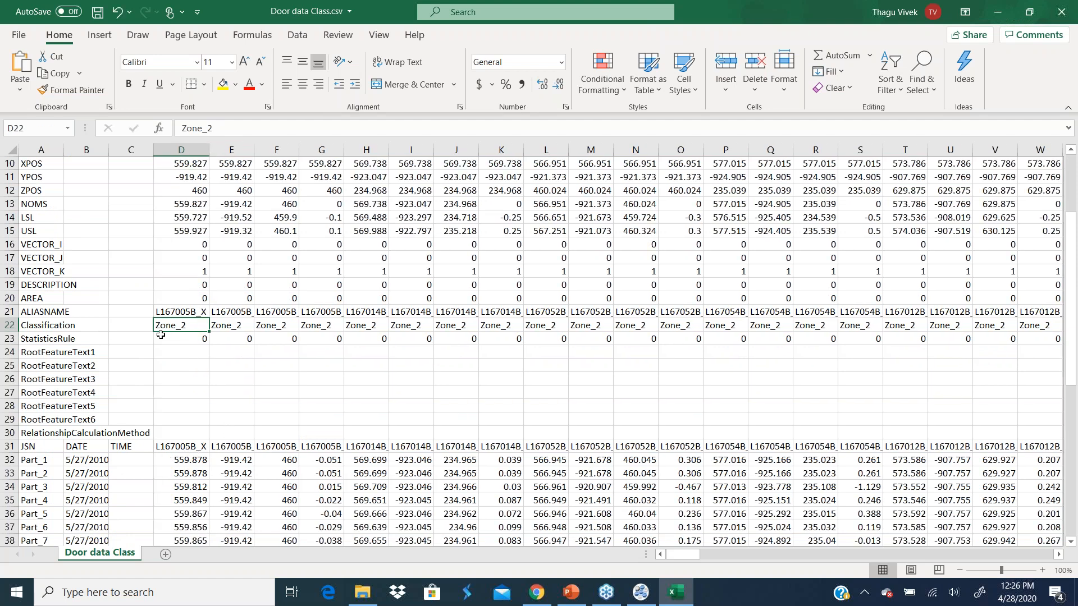
double_click(254, 149)
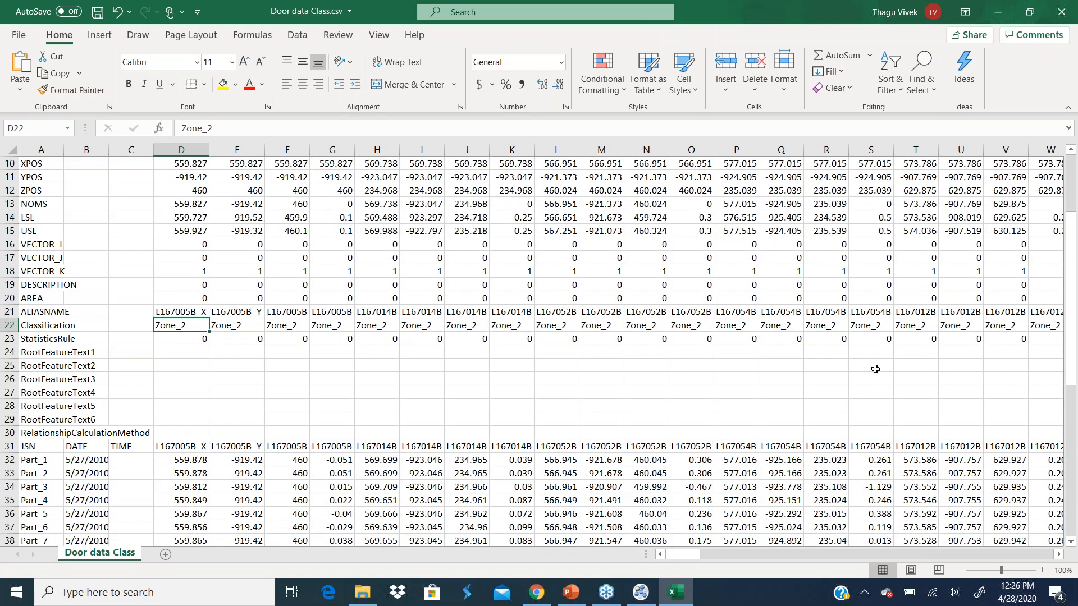
left_click_drag(698, 555, 841, 541)
left_click_drag(694, 150, 740, 150)
left_click(674, 331)
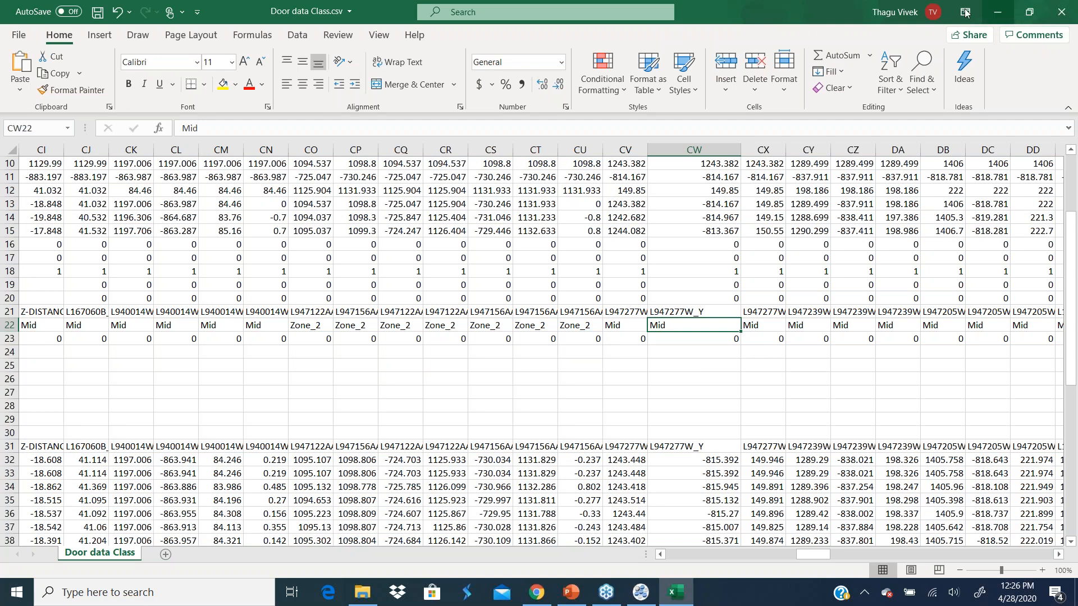
- Close Door data Class.csv without saving the changes
double_click(770, 7)
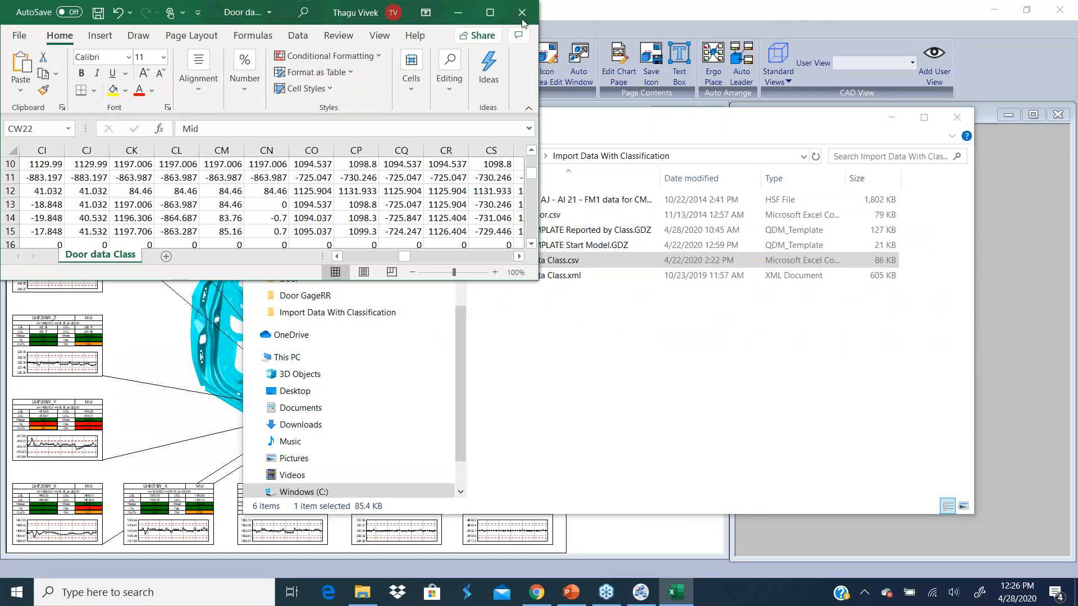
left_click(522, 12)
left_click(540, 315)
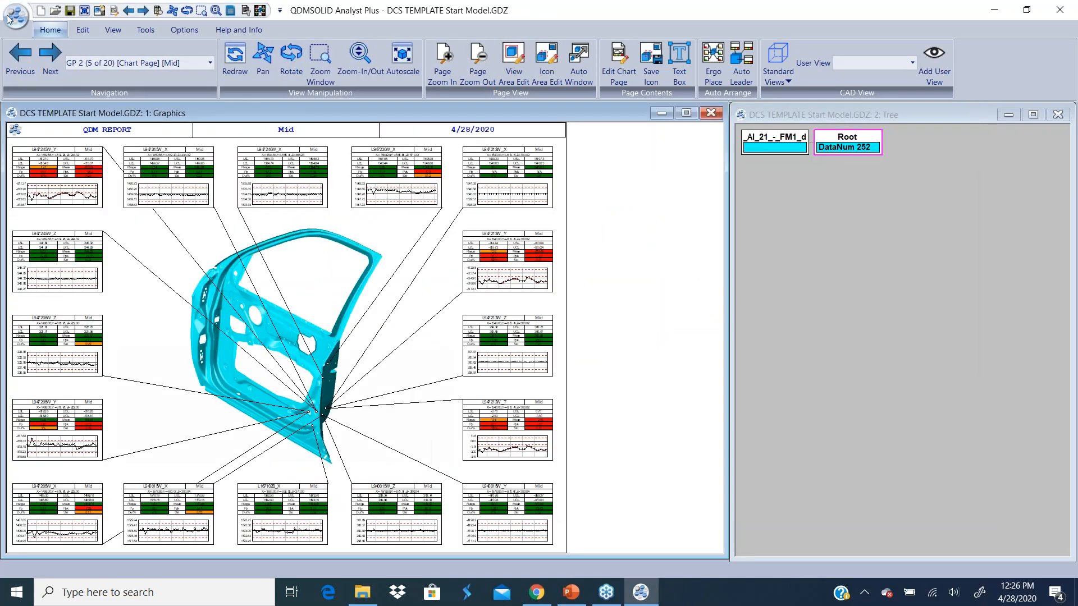
- Close the DCS TEMPLATE Start Model.GDZ template without saving it
left_click(15, 17)
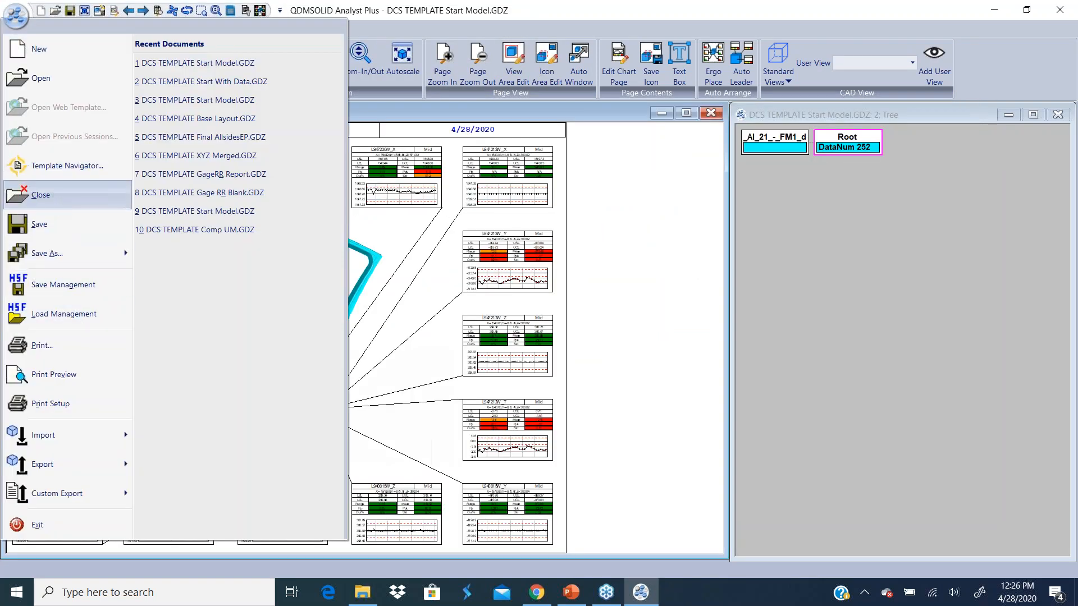
left_click(53, 193)
left_click(552, 327)
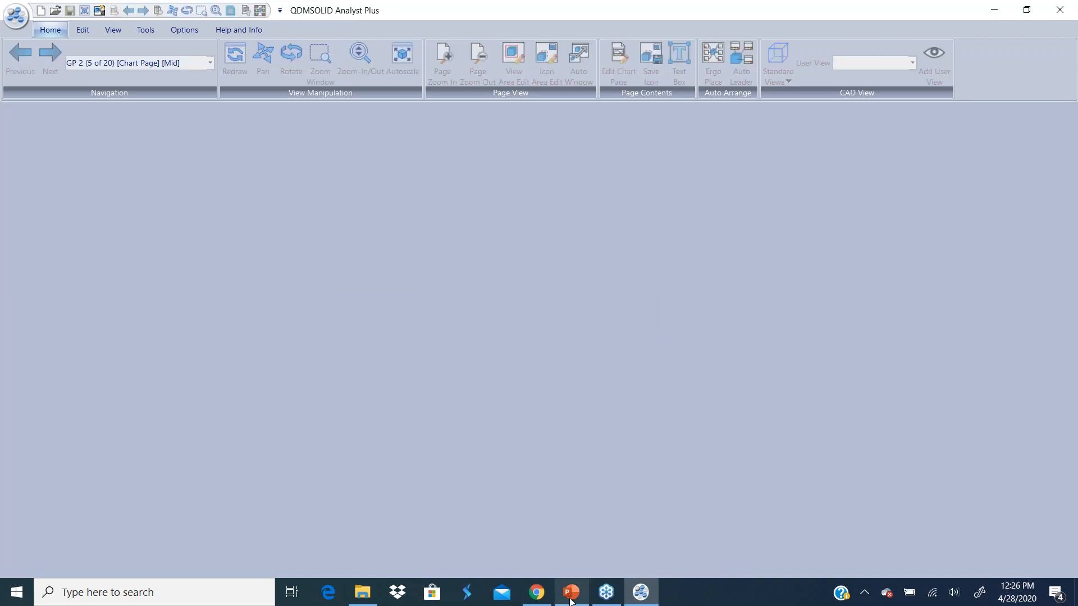
- Switch to the PowerPoint presentation and view slide 7, Gage R&R - Enhancements
left_click(571, 598)
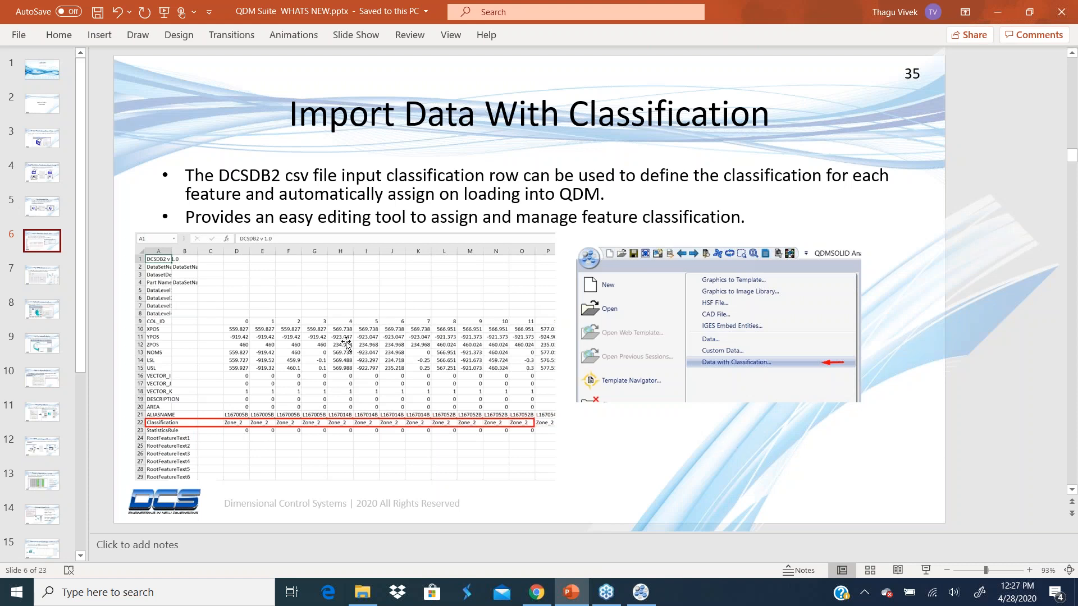
left_click(46, 279)
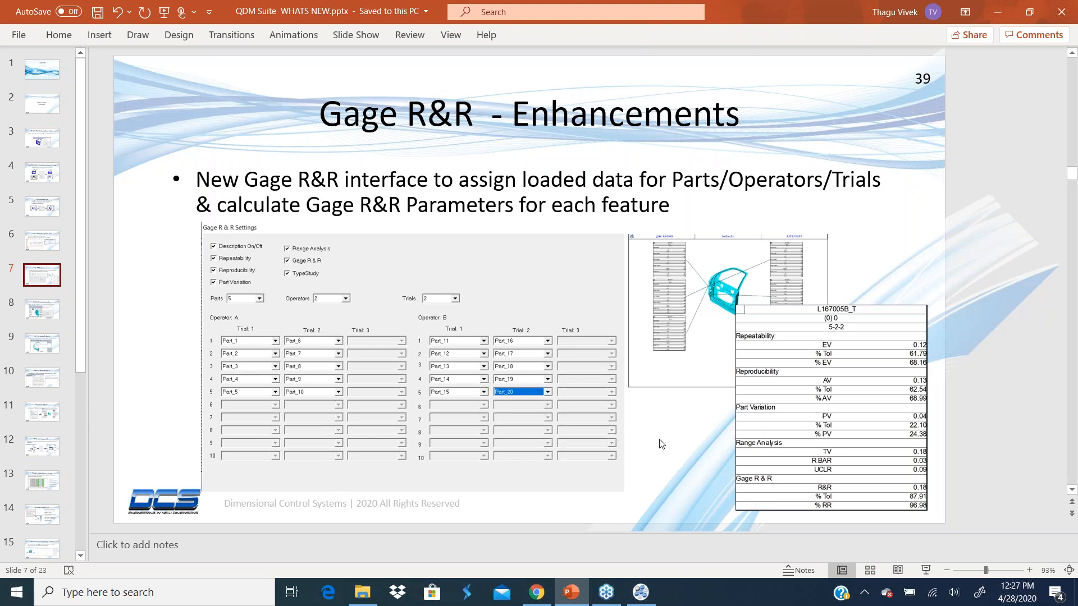
- Switch to QDMSOLID Analyst Plus and open DCS TEMPLATE Gage R&R Blank.GDZ from the Door GageRR folder inside 39-GageRR
mouse_move(642, 594)
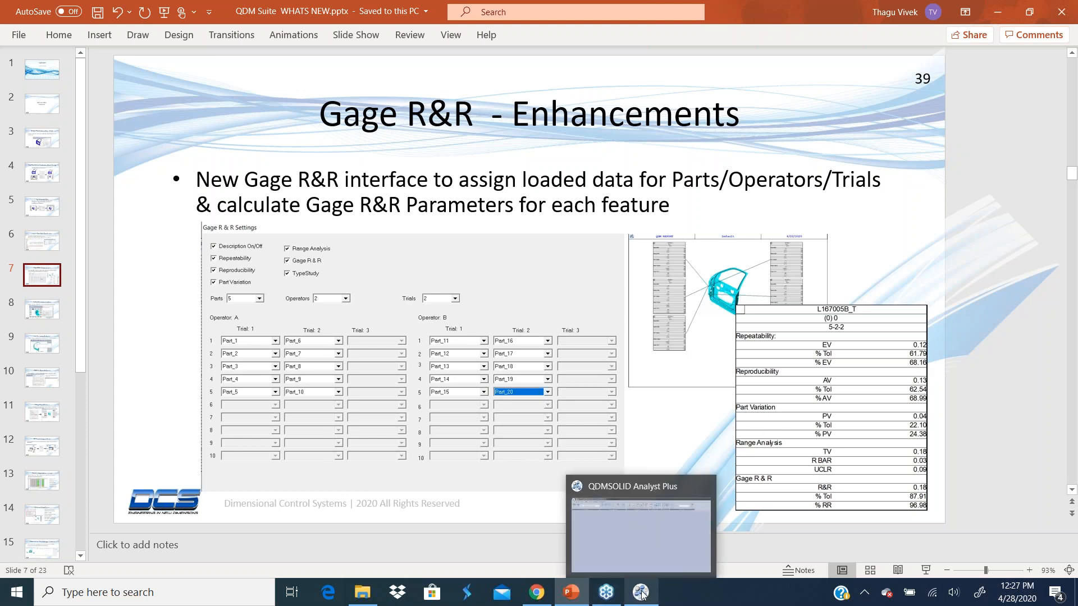
left_click(642, 594)
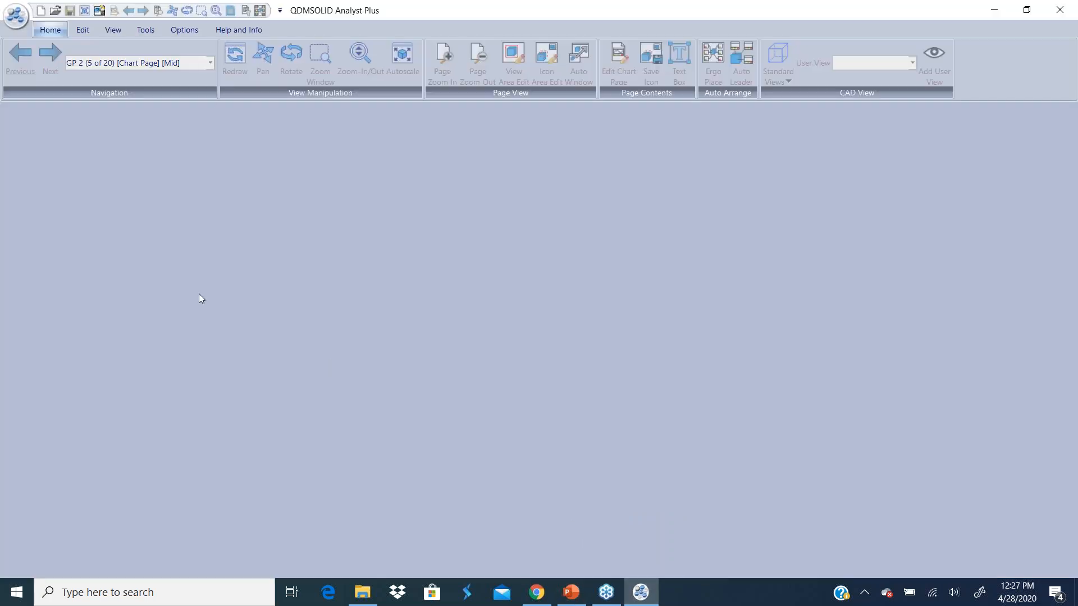
left_click(16, 25)
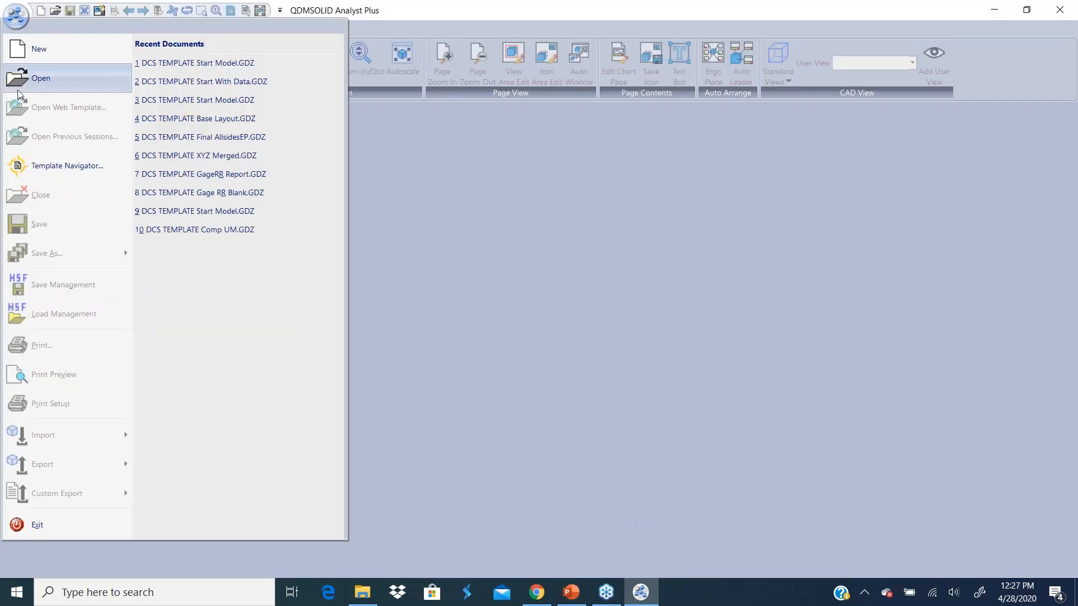
left_click(41, 80)
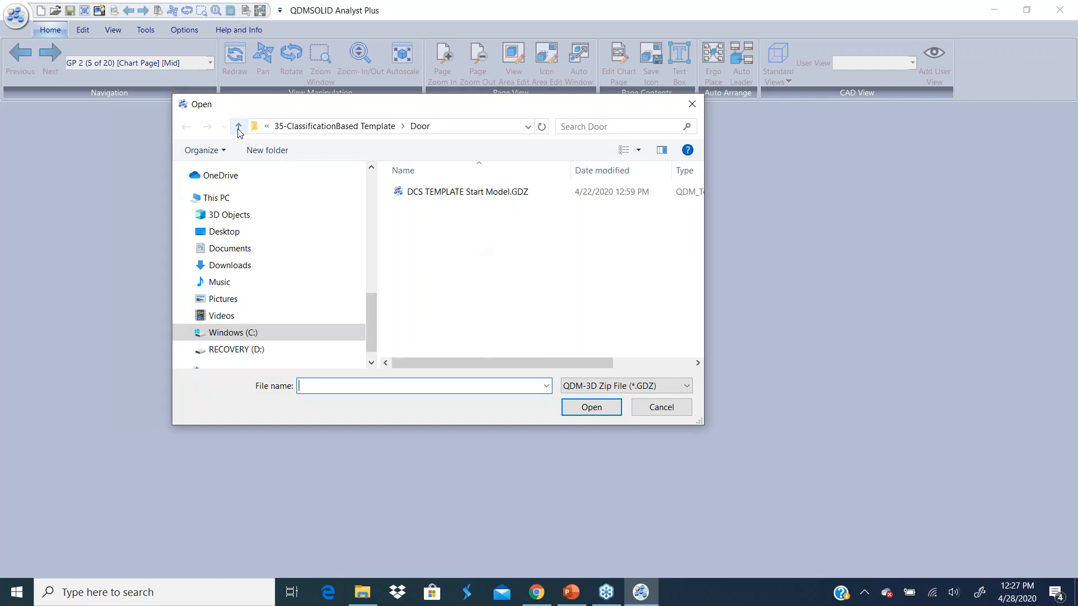
left_click(289, 128)
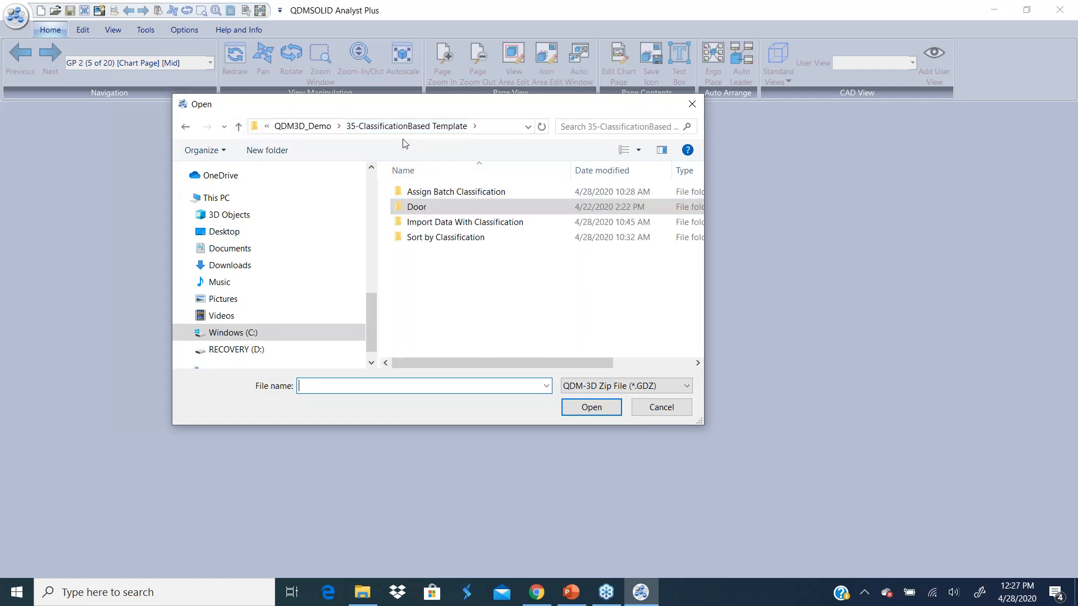
left_click(305, 126)
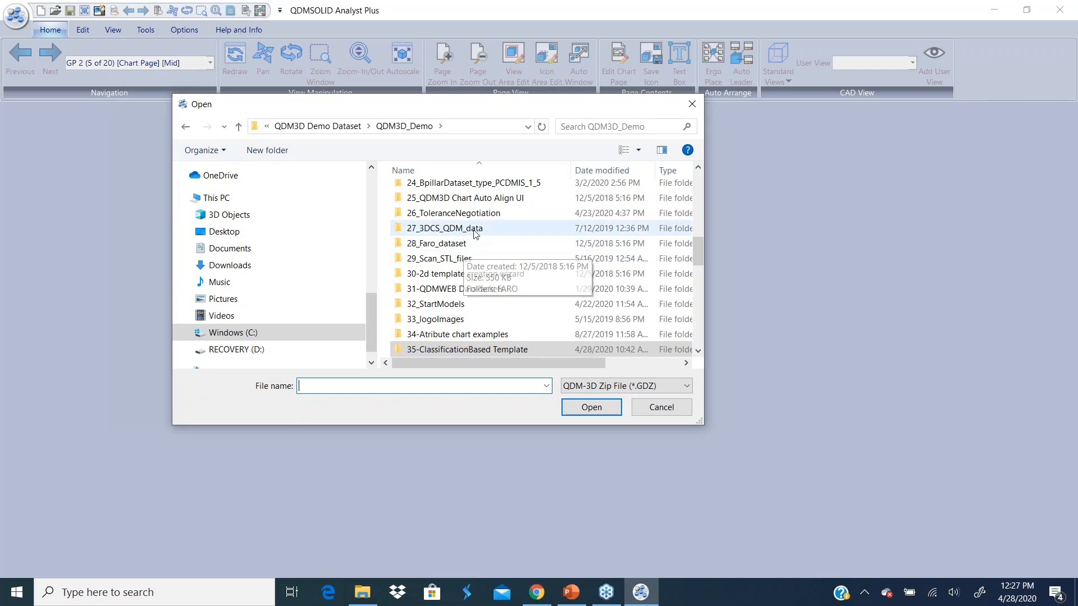
scroll(515, 258, "up", 1)
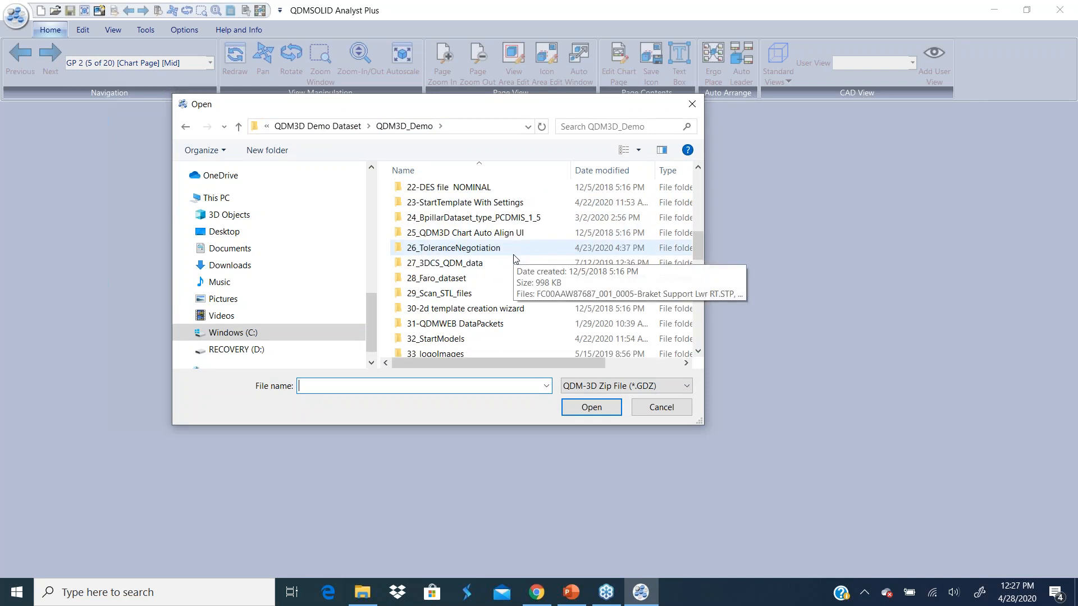
scroll(515, 259, "down", 2)
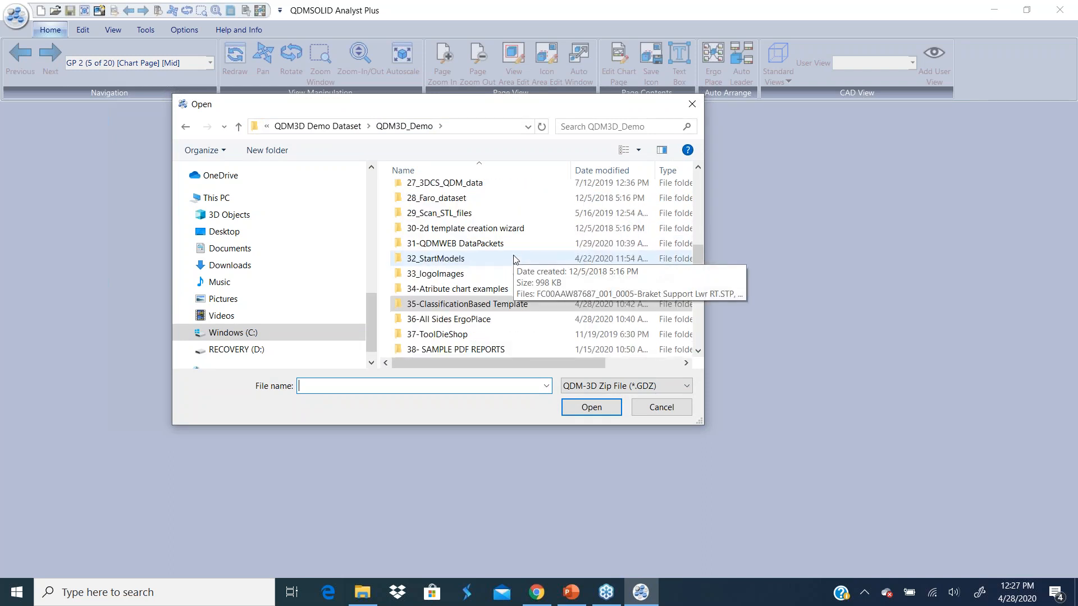
scroll(515, 259, "down", 1)
left_click(438, 319)
double_click(438, 320)
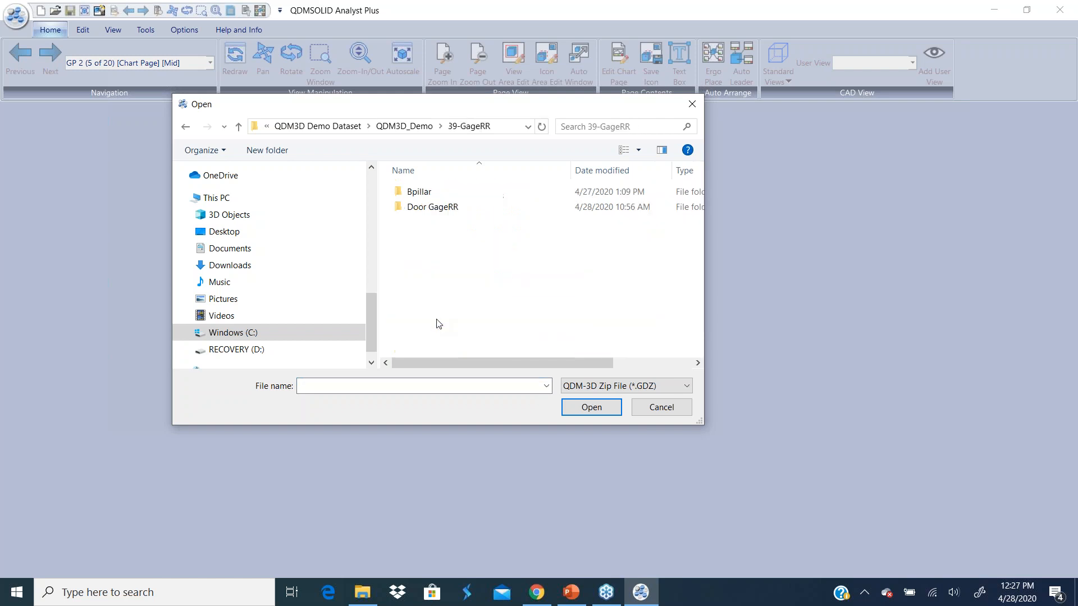
double_click(444, 208)
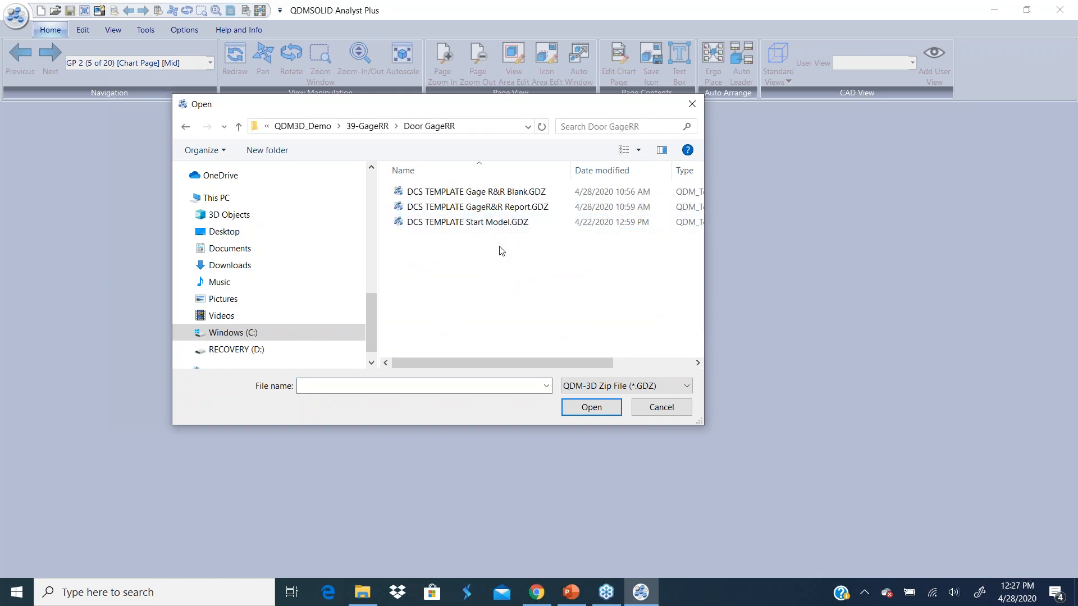
left_click(508, 193)
left_click(592, 407)
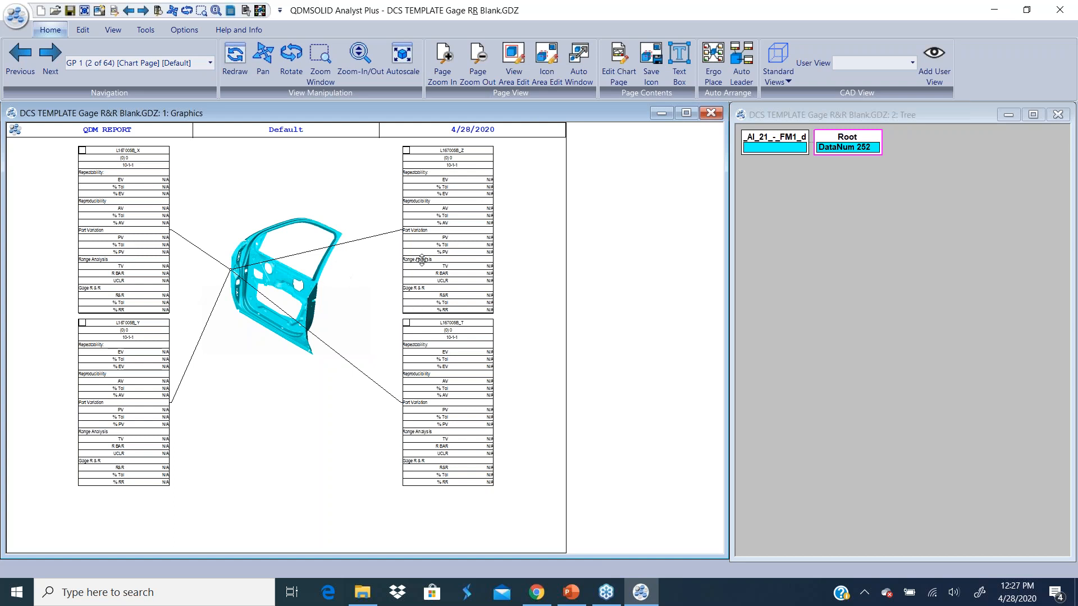
- View the L167005B_Z Gage R&R chart in full screen, then return it to normal size on the page
right_click(452, 237)
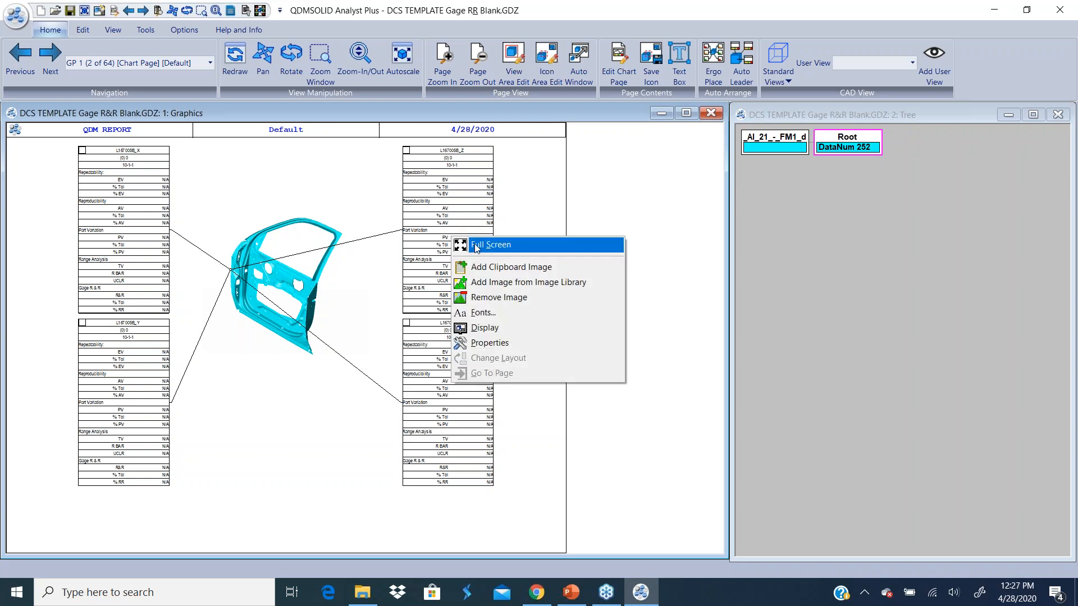
left_click(492, 246)
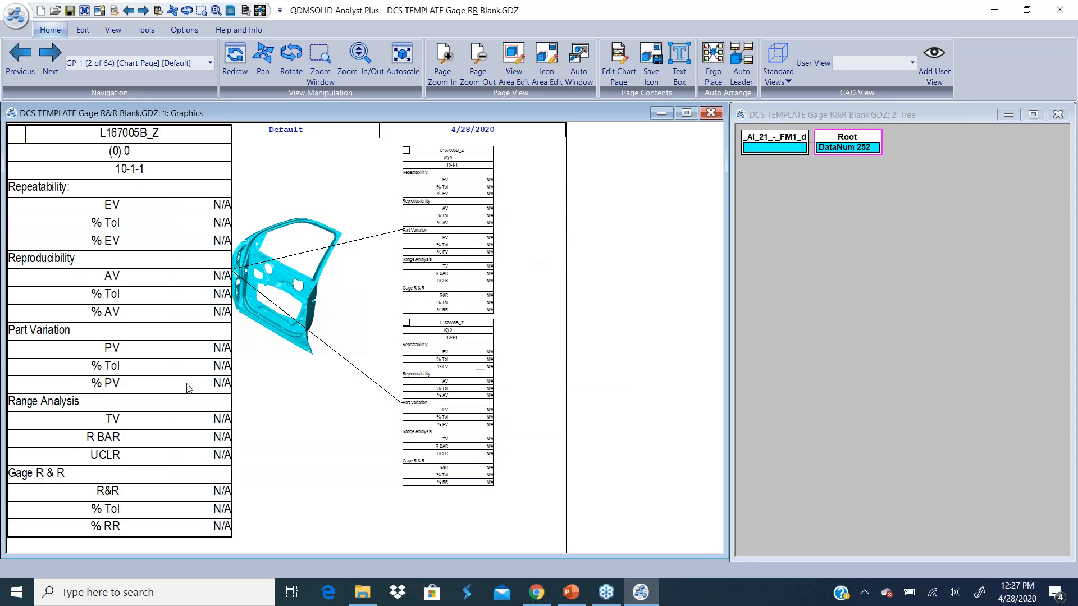
left_click(279, 177)
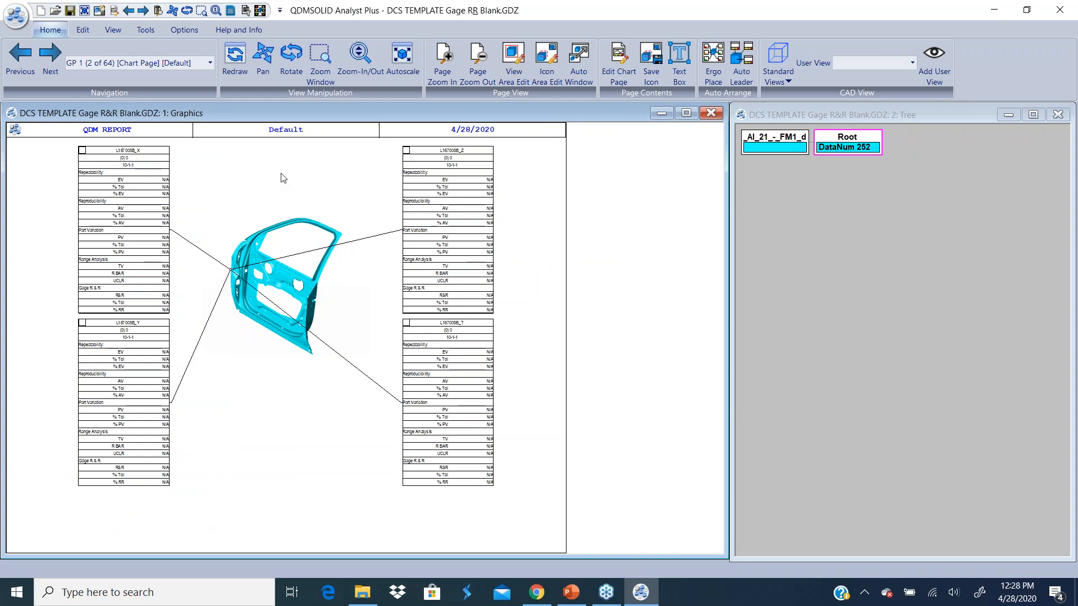
left_click(185, 30)
left_click(275, 83)
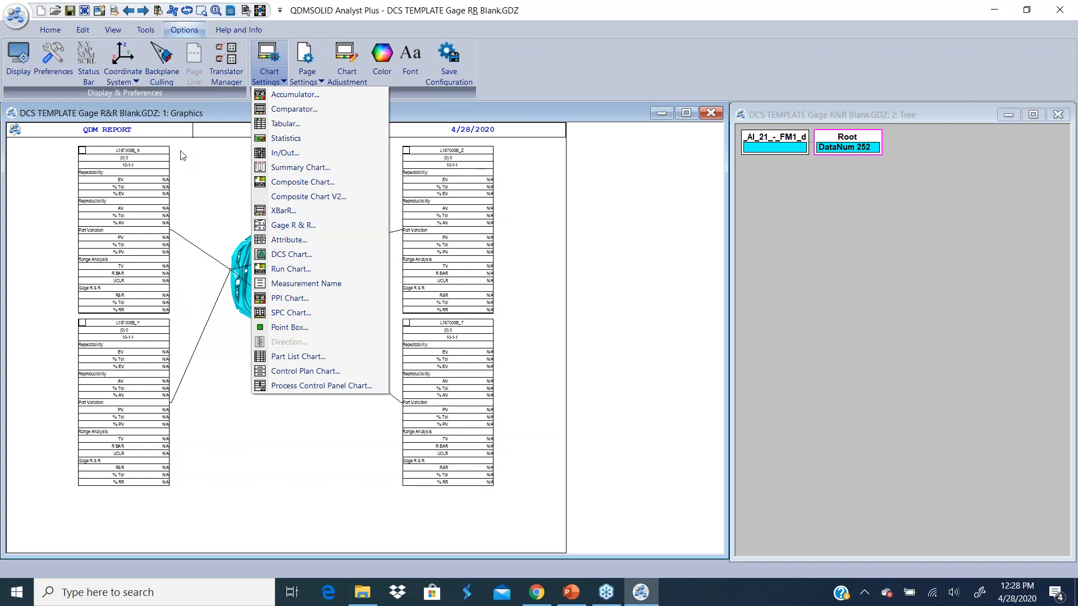
left_click(187, 164)
- Go to the next chart page and view its L167014B_Z chart in full screen, then restore the page view
left_click(143, 10)
right_click(402, 225)
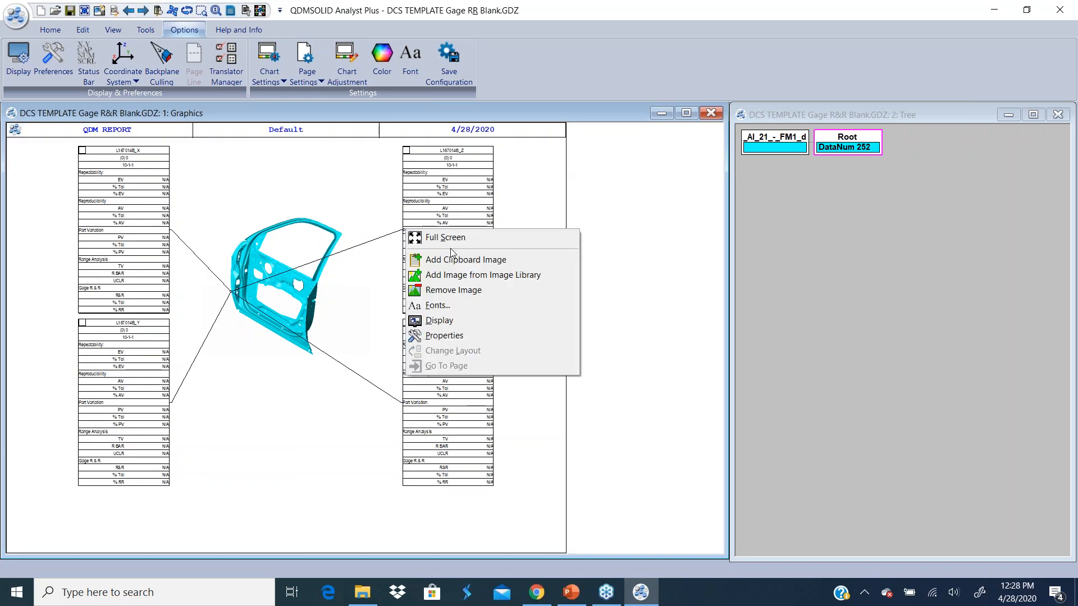
left_click(452, 241)
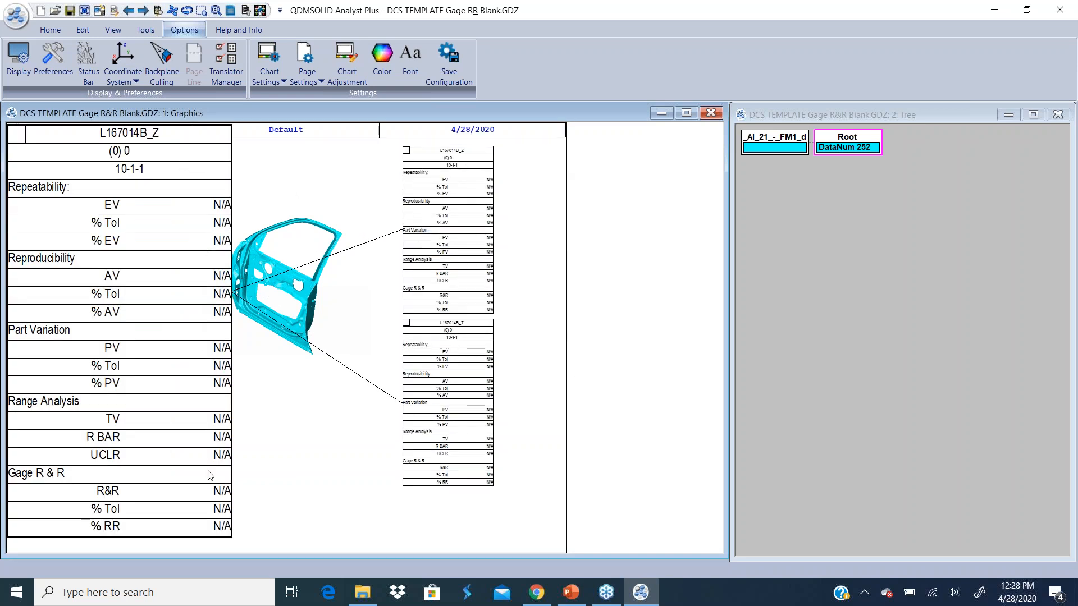
left_click(293, 185)
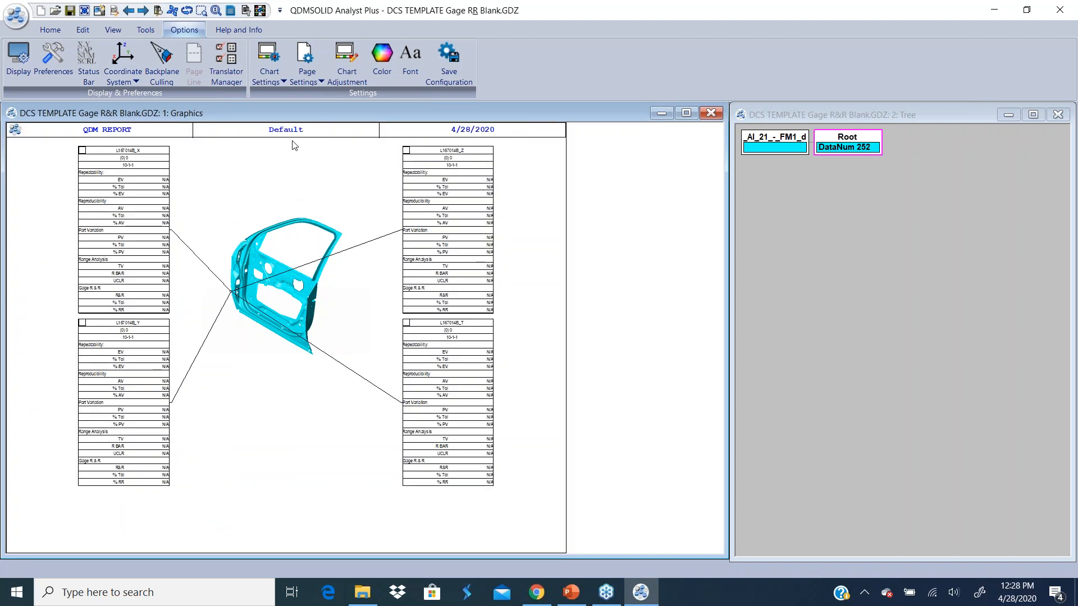
- In the Gage R & R chart settings, set Operators to 2 and Trials to 2
left_click(269, 78)
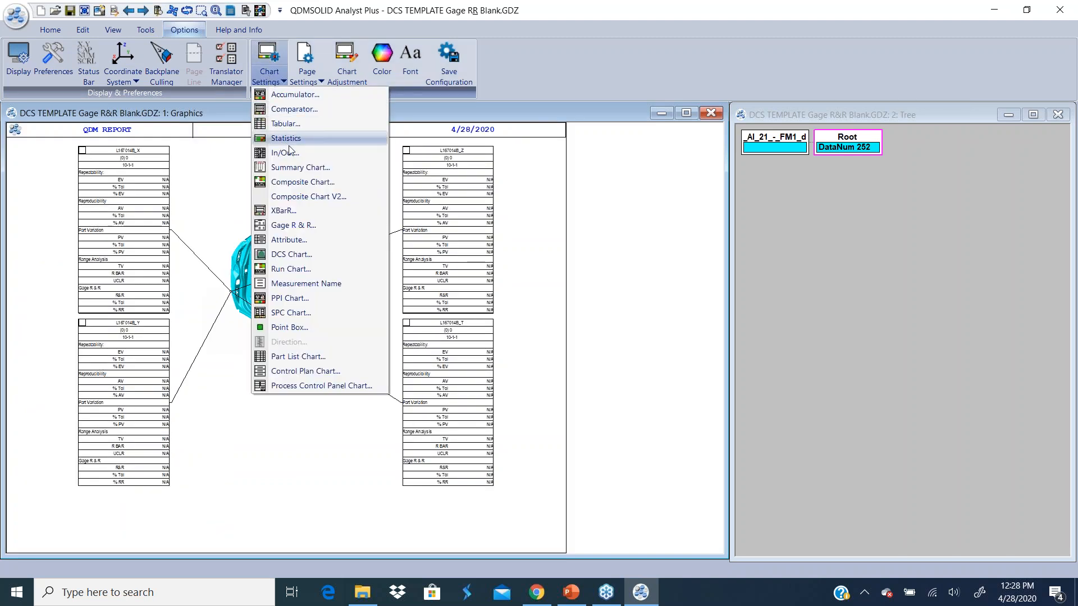
left_click(301, 225)
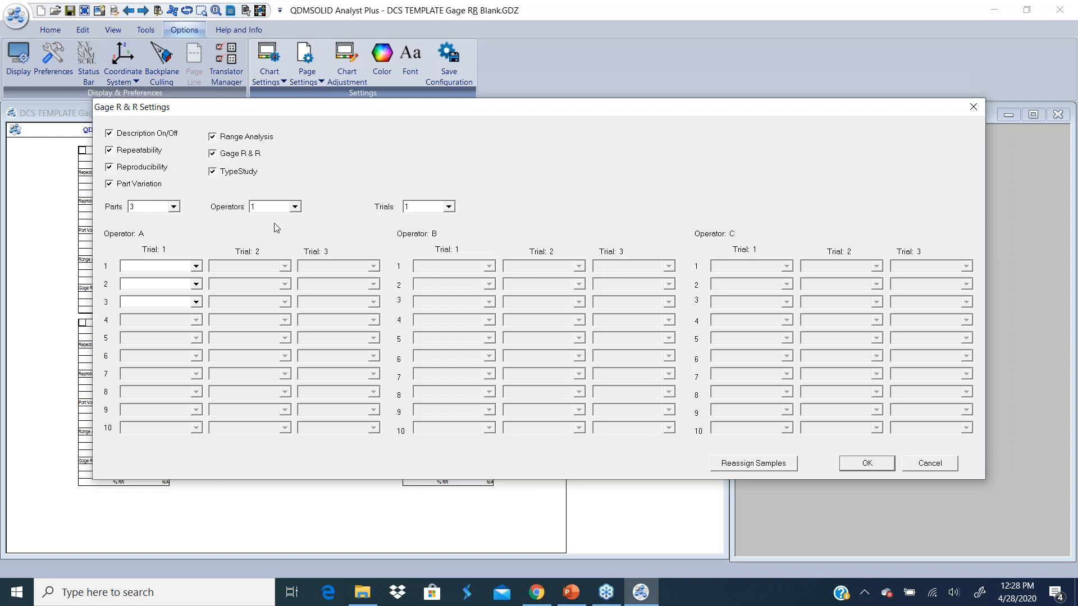
left_click(294, 207)
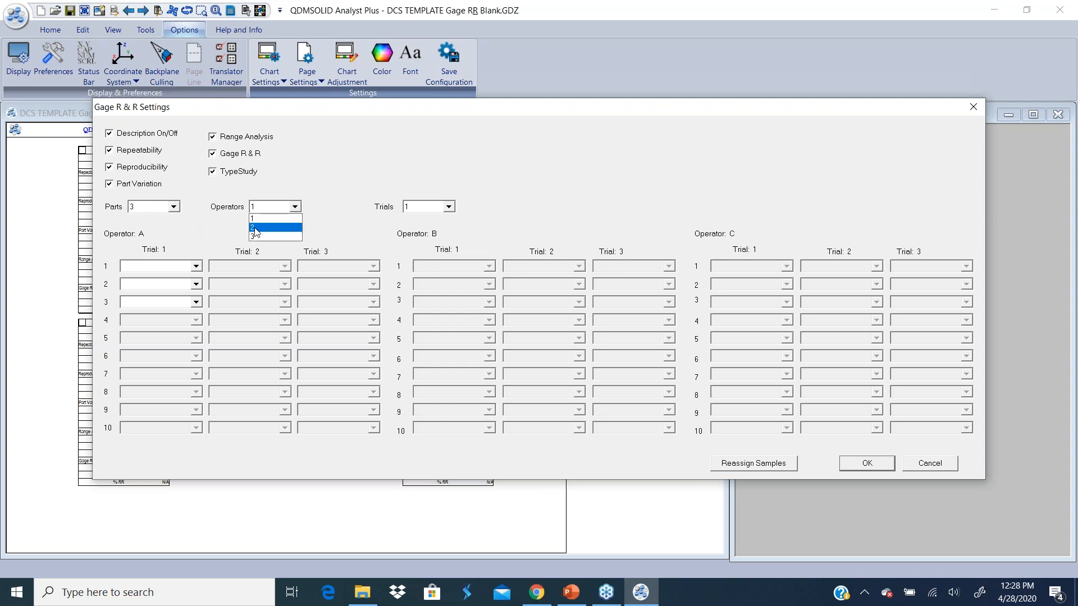
left_click(256, 229)
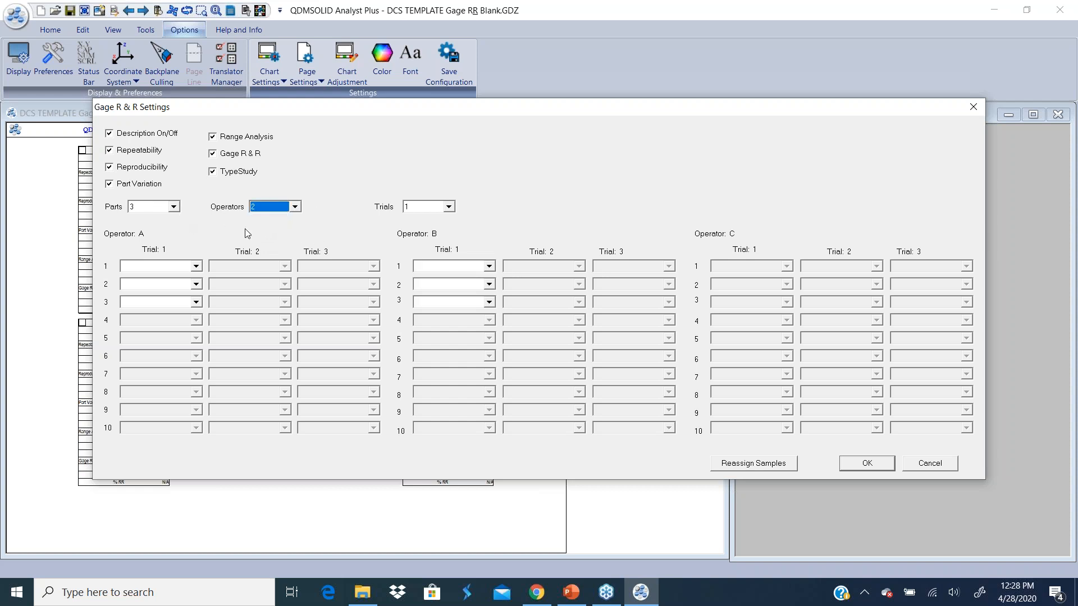
left_click(449, 206)
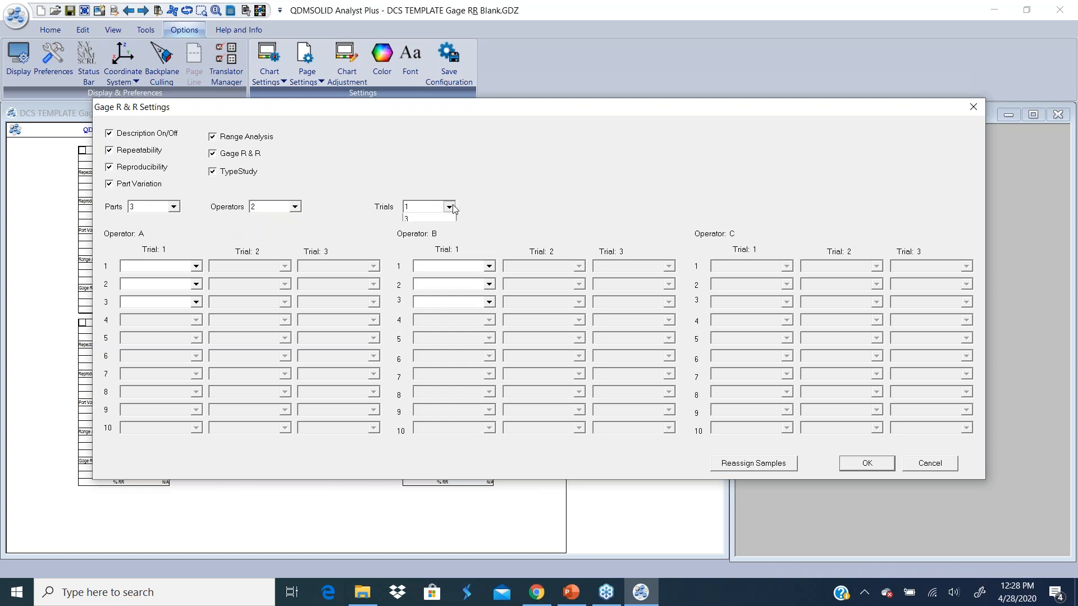
left_click(425, 227)
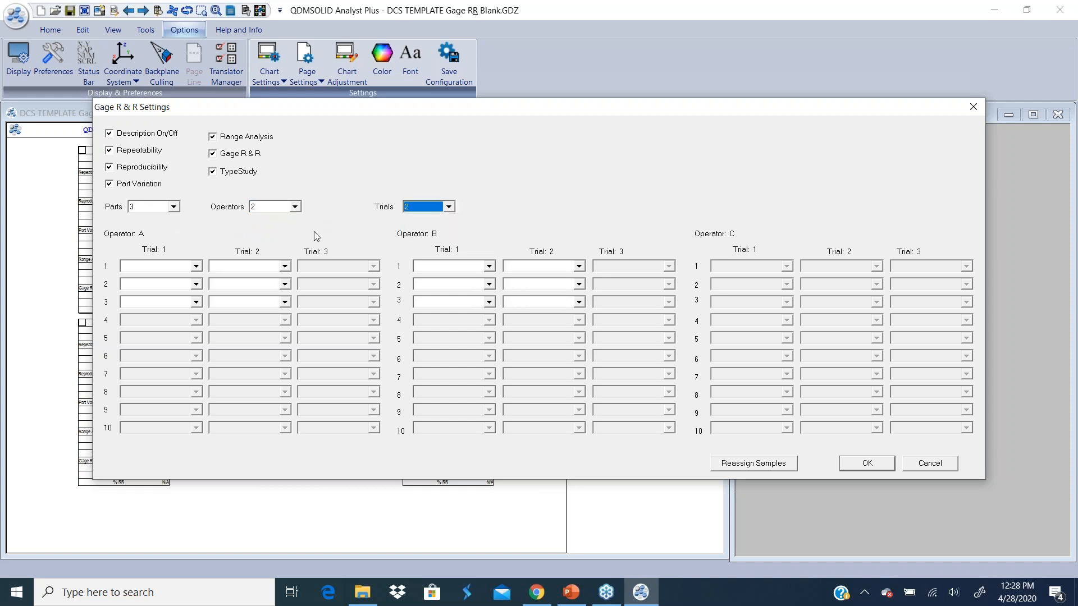
- Assign Part_1, Part_2 and Part_3 to rows 1 to 3 of Trial 1 for Operator A
left_click(196, 266)
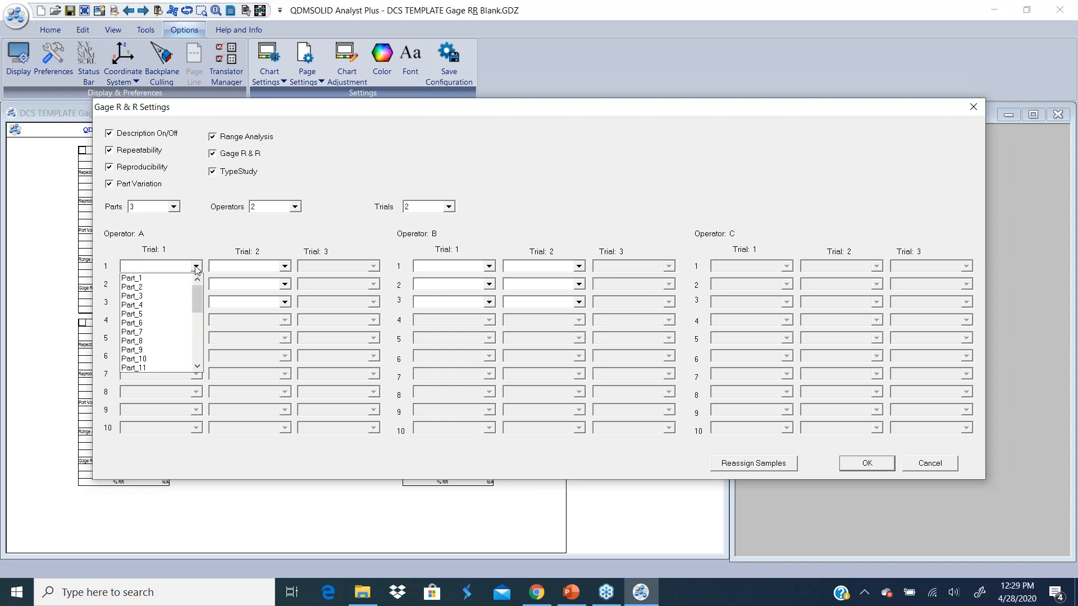
mouse_move(198, 293)
left_mouse_down()
mouse_move(197, 350)
mouse_move(197, 286)
left_mouse_up()
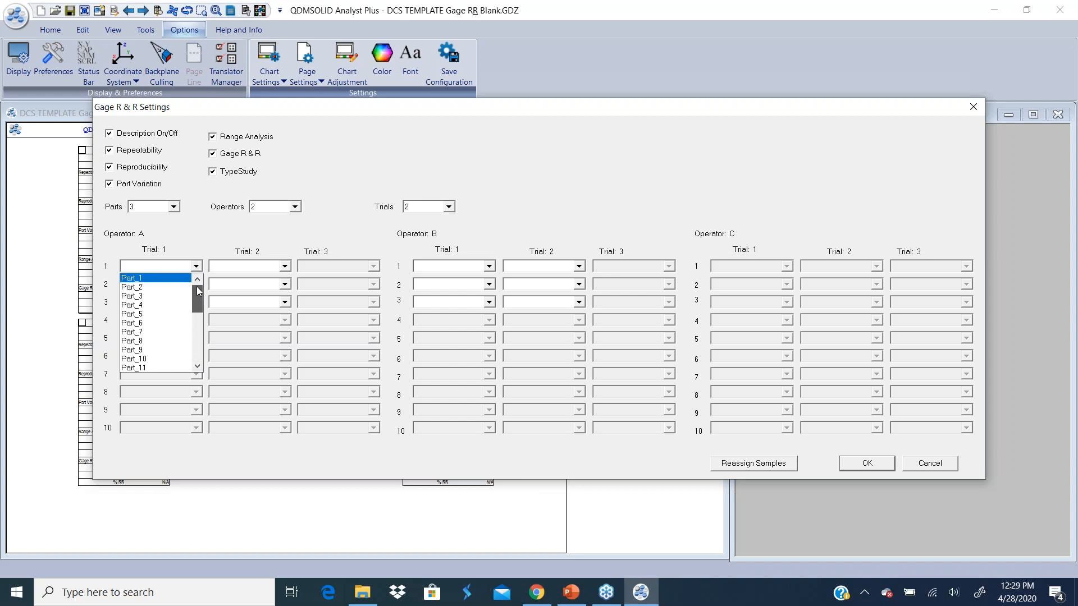
left_click(156, 278)
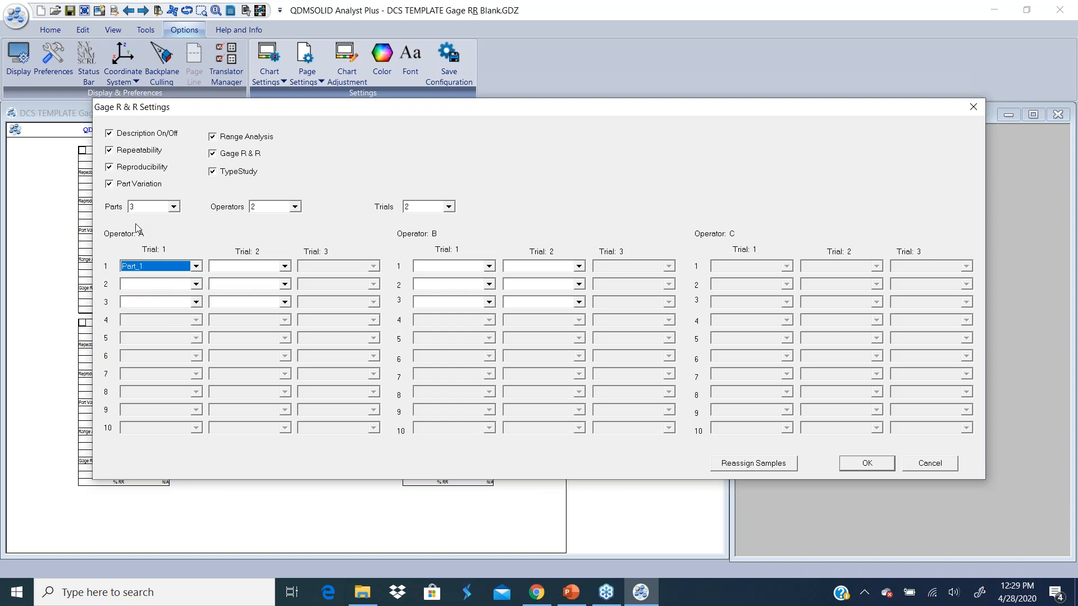
left_click(197, 285)
left_click(186, 305)
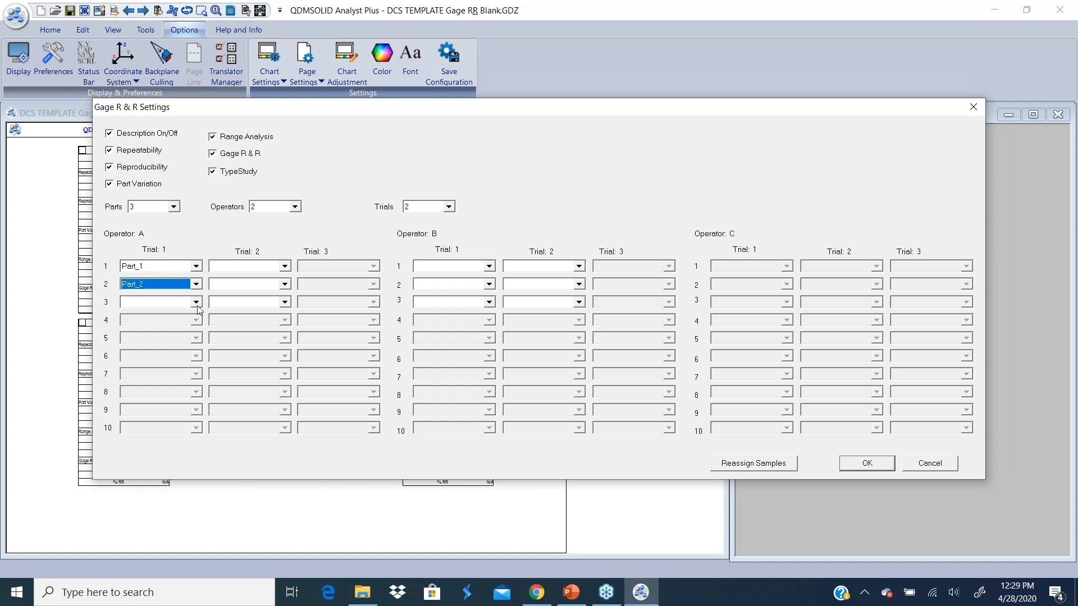
left_click(197, 302)
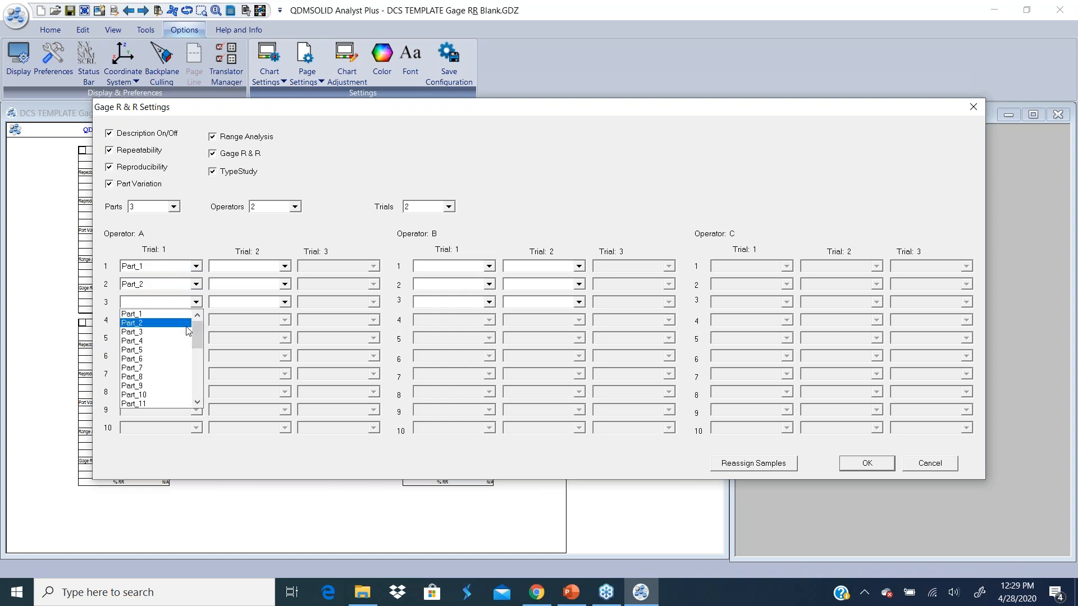
left_click(185, 334)
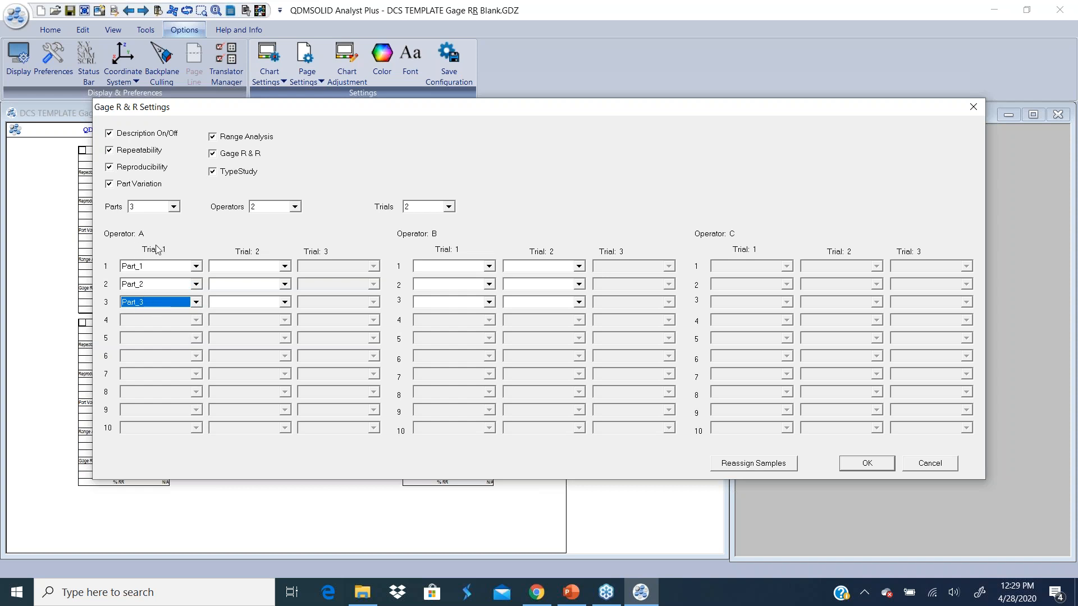
- Assign Part_4, Part_5 and Part_6 to rows 1 to 3 of Trial 2 for Operator A
left_click(285, 266)
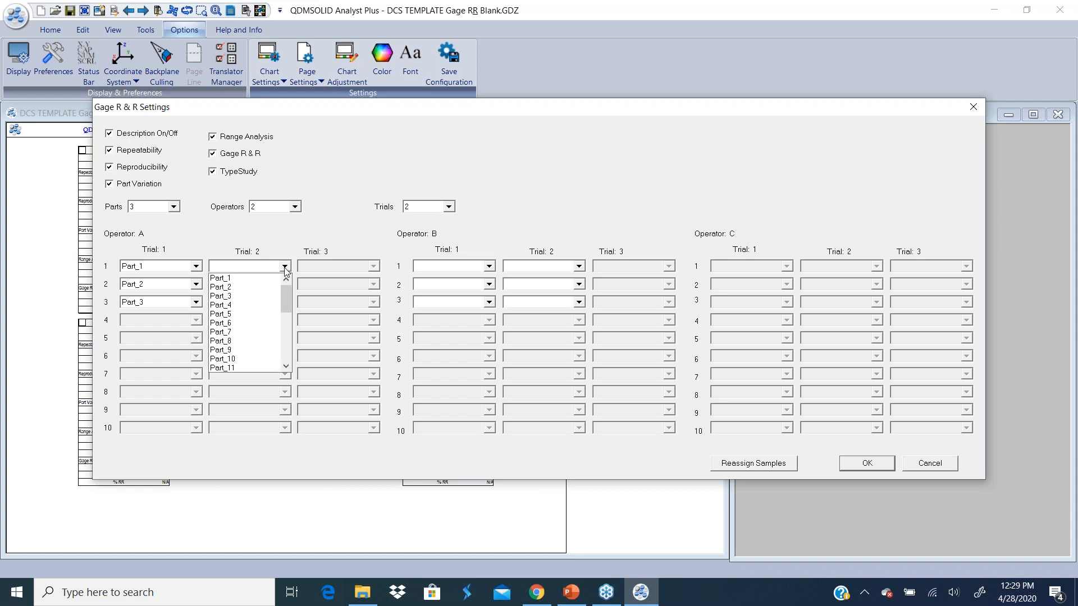
left_click(234, 307)
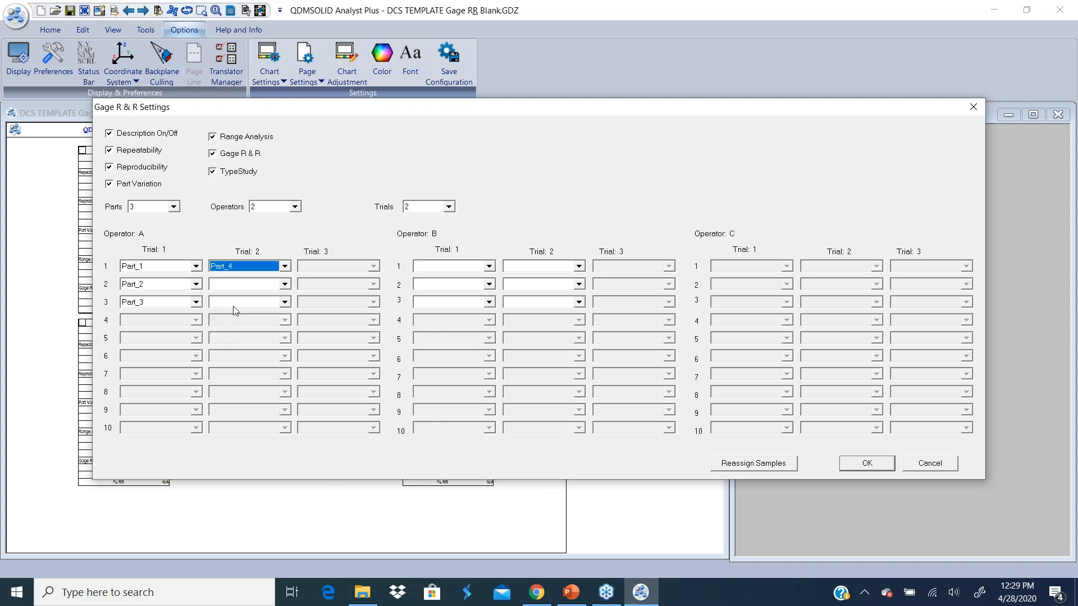
left_click(284, 284)
left_click(245, 333)
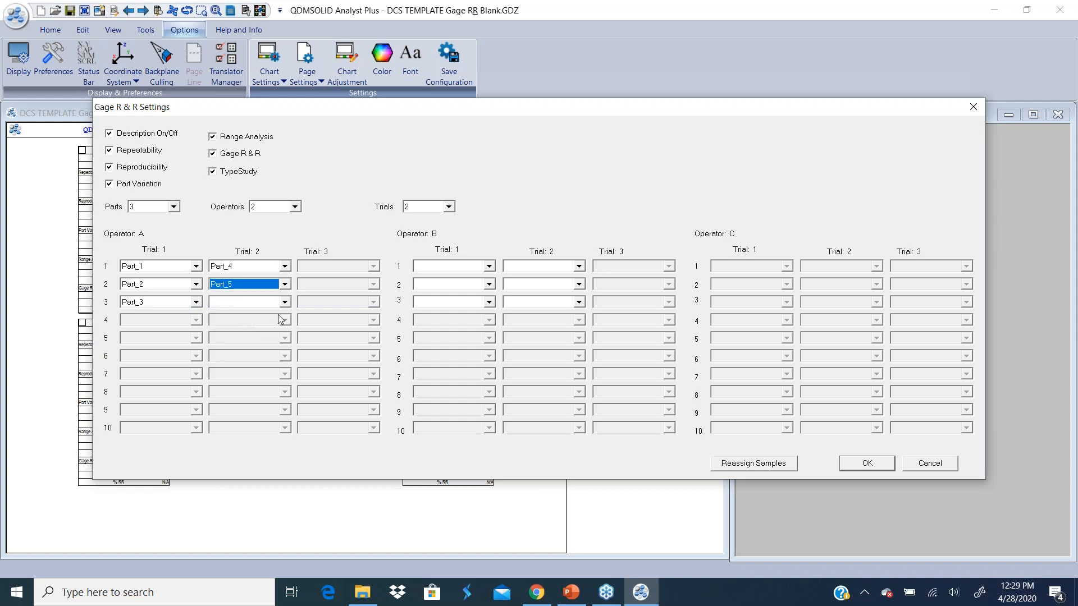
left_click(285, 303)
left_click(242, 353)
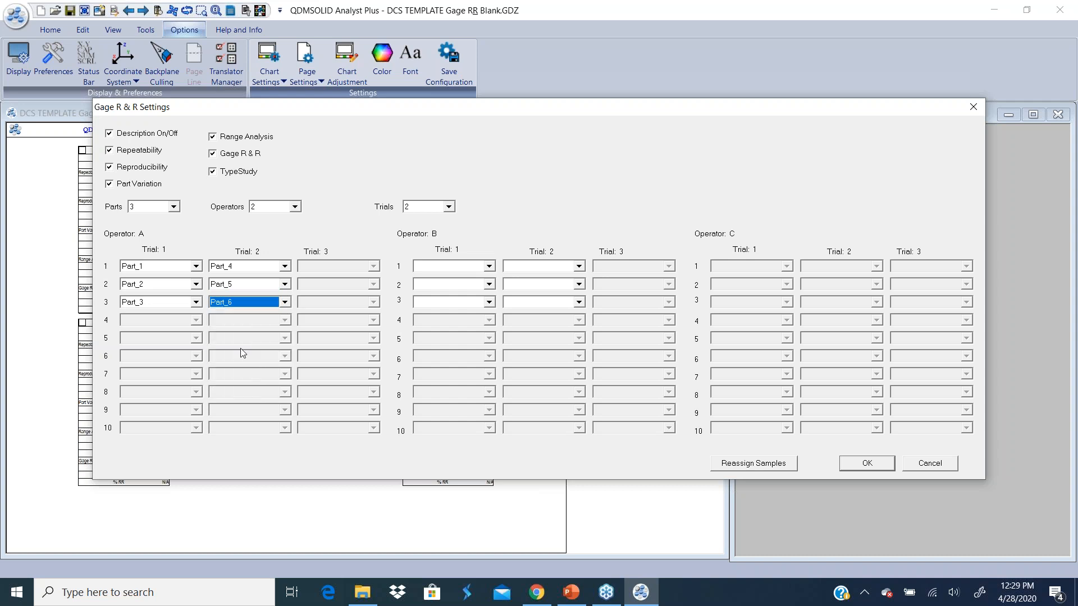
- Assign Part_7, Part_8 and Part_9 to rows 1 to 3 of Trial 1 for Operator B
left_click(490, 270)
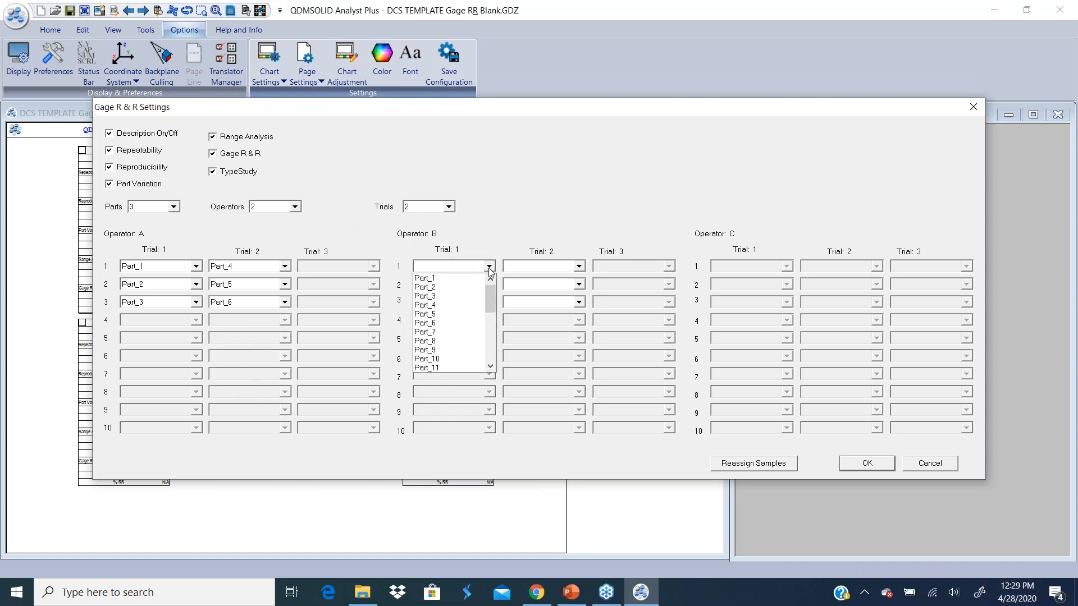
left_click(435, 341)
left_click(489, 267)
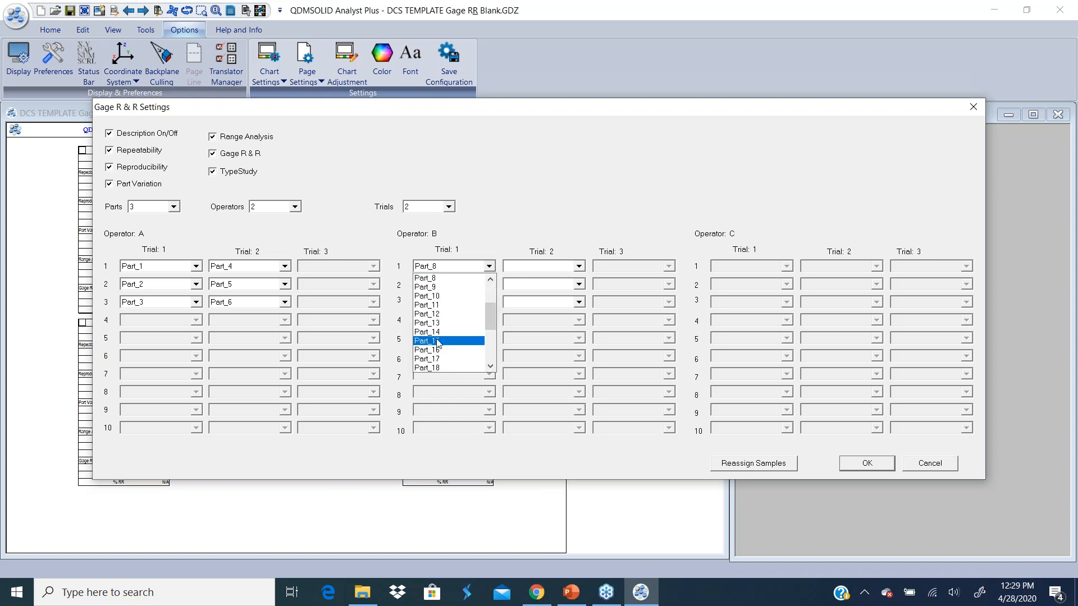
left_click(491, 278)
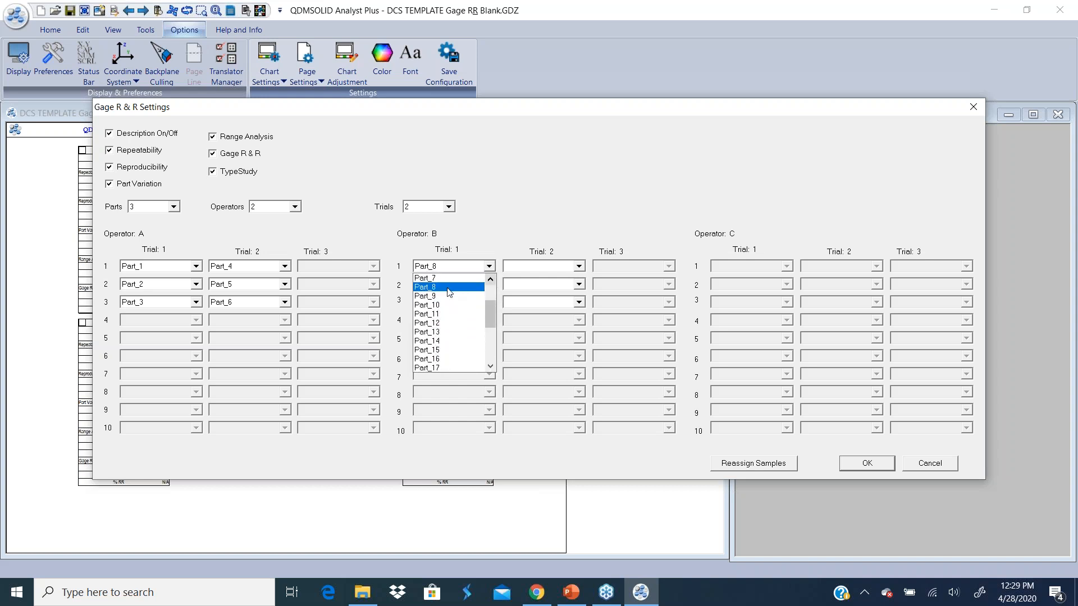
left_click(449, 278)
left_click(488, 284)
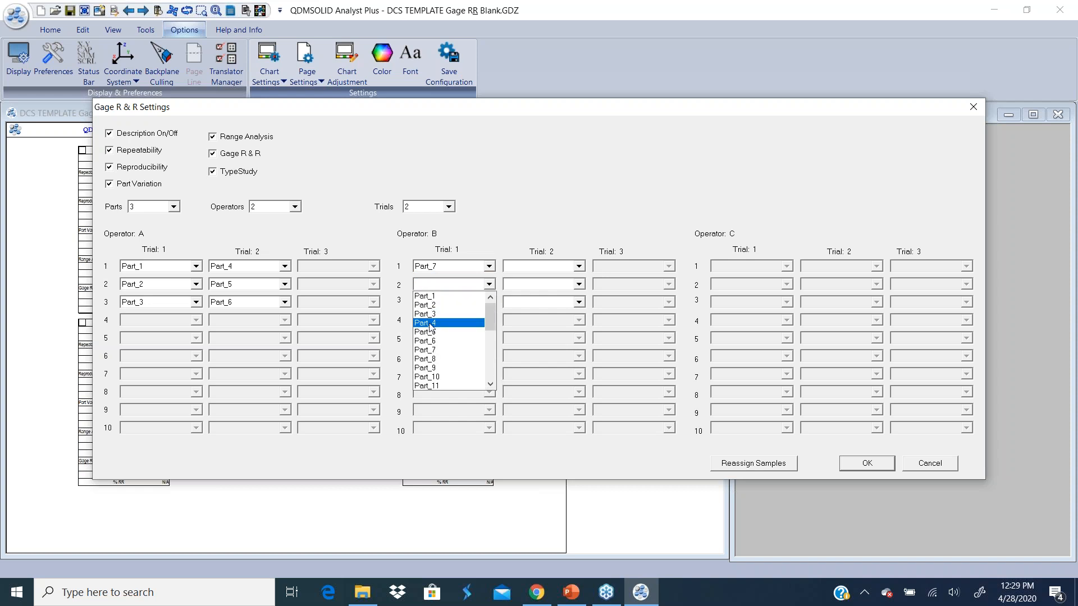
left_click(435, 358)
left_click(489, 302)
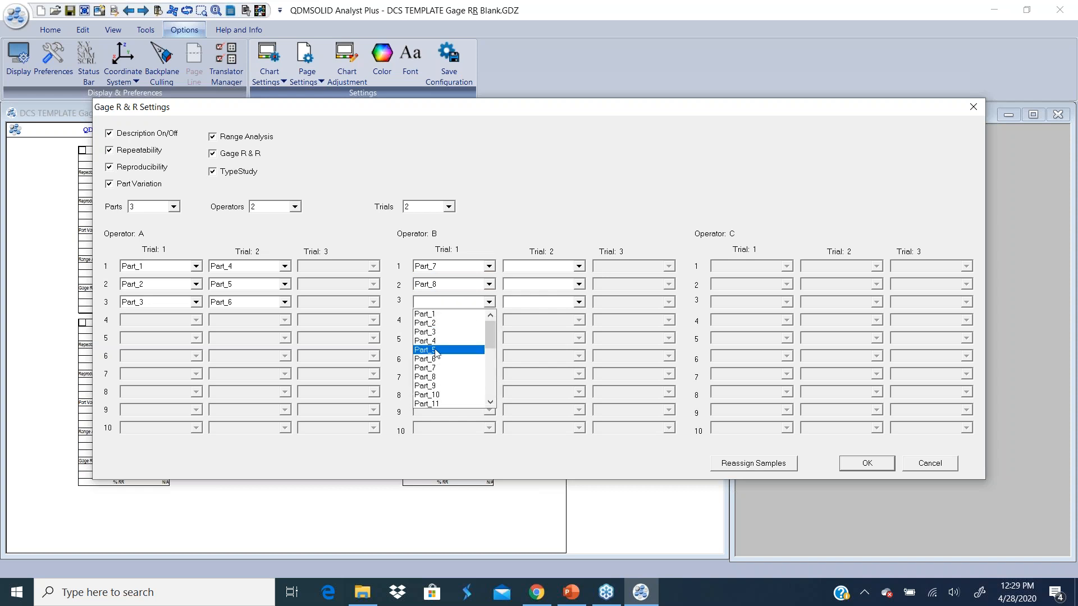
- Assign Part_10, Part_11 and Part_12 to rows 1 to 3 of Trial 2 for Operator B and apply the Gage R & R settings
left_click(578, 266)
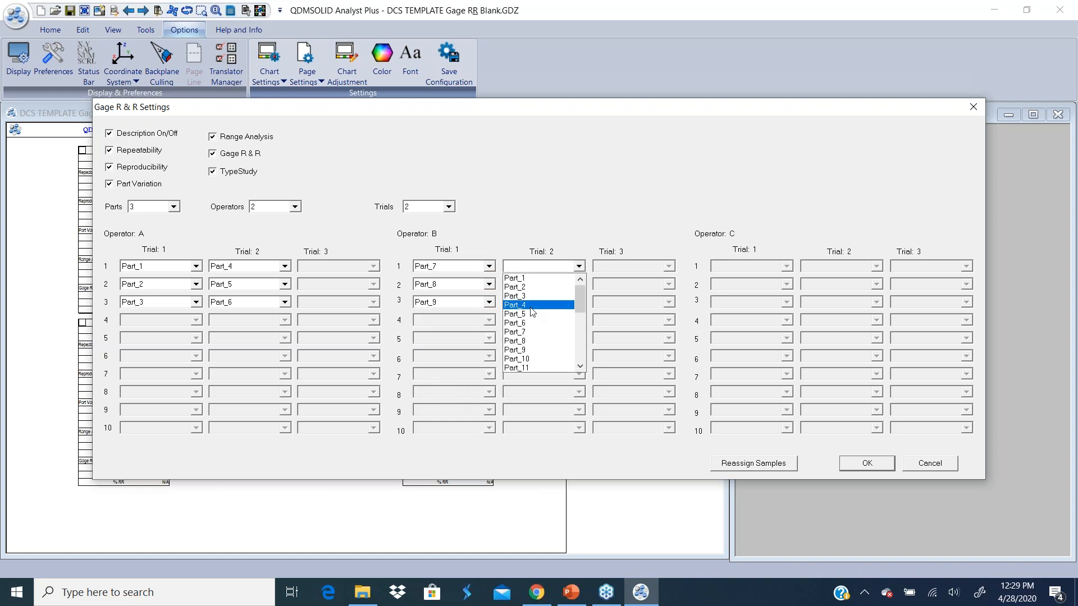
left_click(527, 360)
left_click(578, 284)
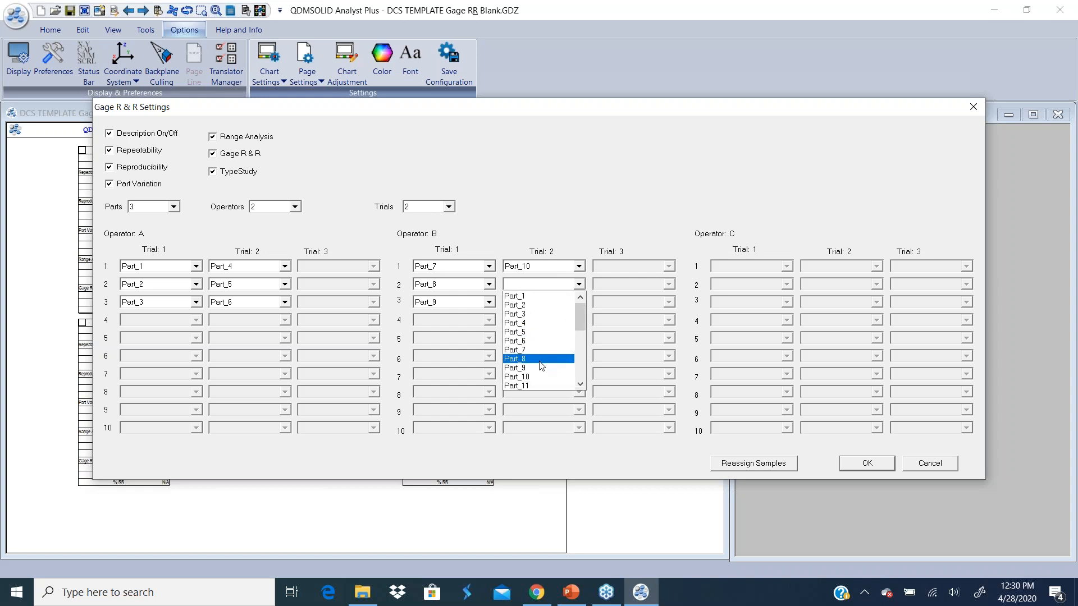
left_click(533, 386)
left_click(578, 301)
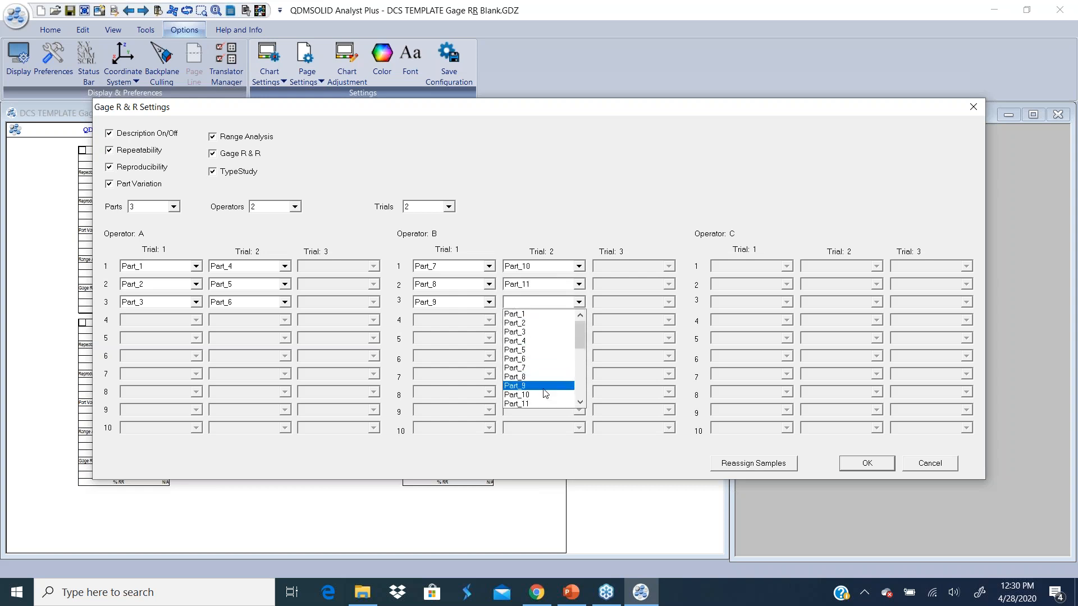
left_click(578, 404)
left_click(538, 404)
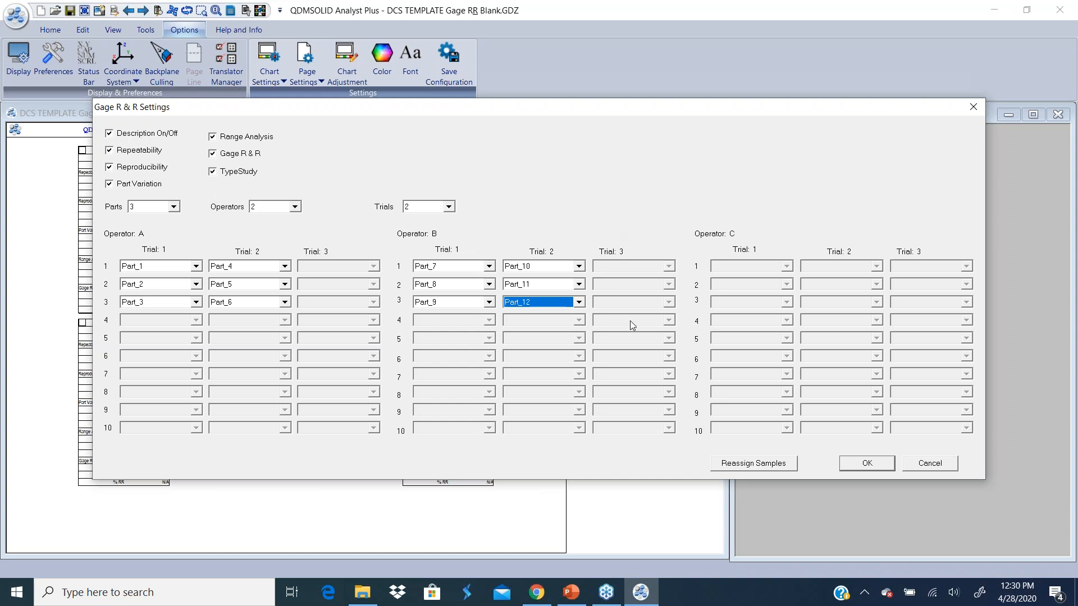
left_click(870, 466)
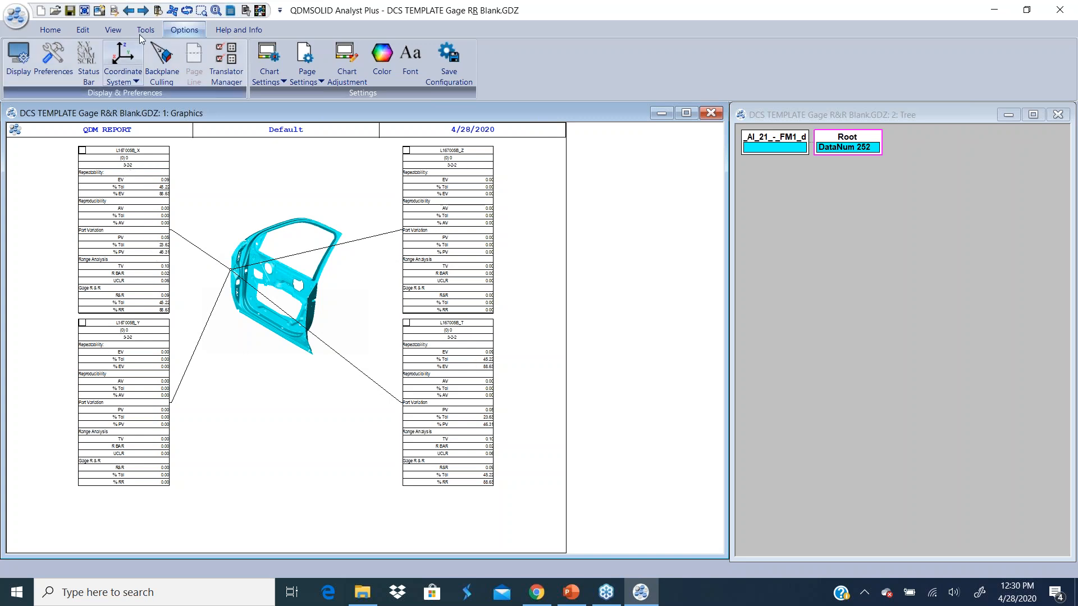
- Page forward to the L167052B charts and view the L167052B_X Gage R & R chart in full screen, then restore the page view
left_click(171, 11)
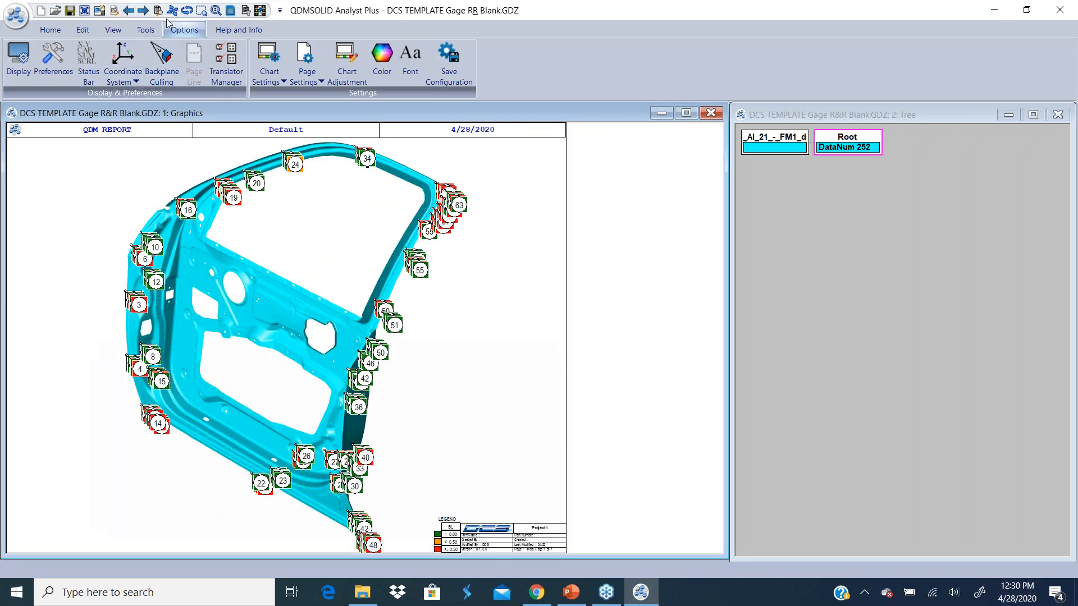
left_click(144, 12)
left_click(144, 12)
left_click(144, 12)
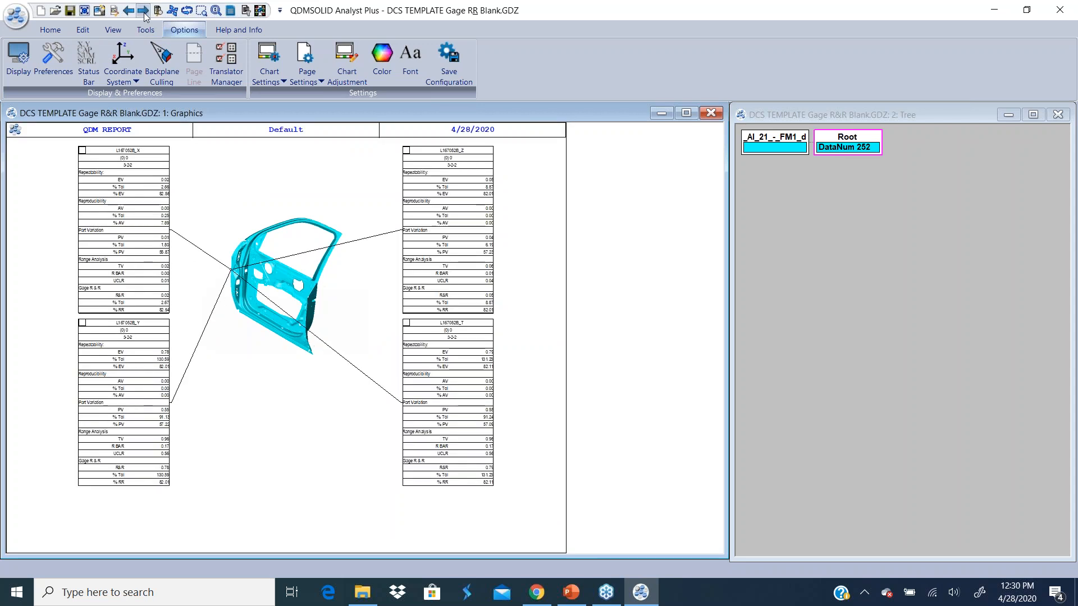
right_click(153, 255)
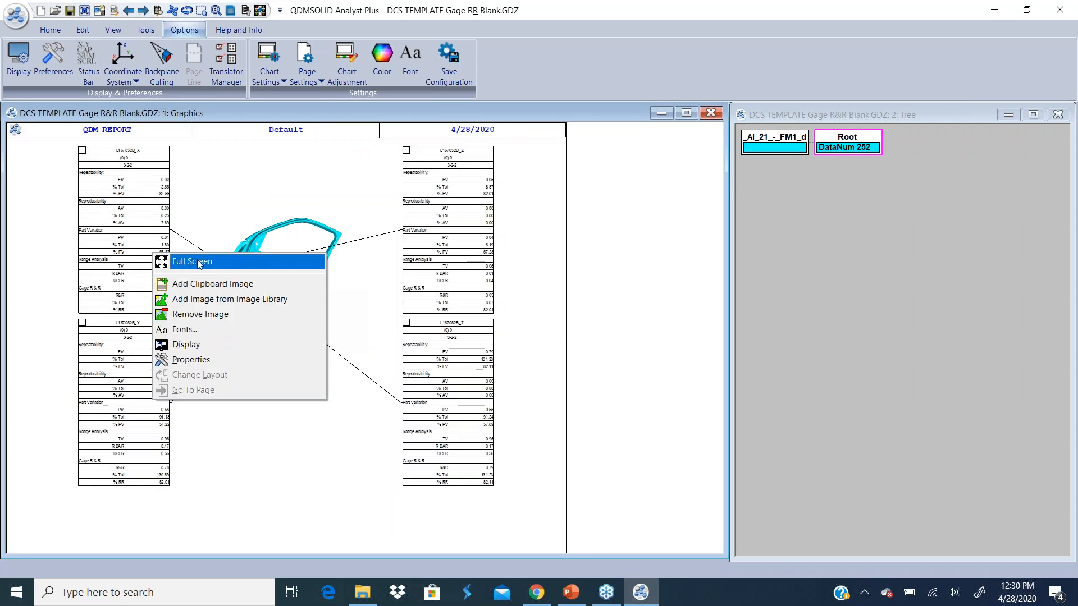
left_click(197, 261)
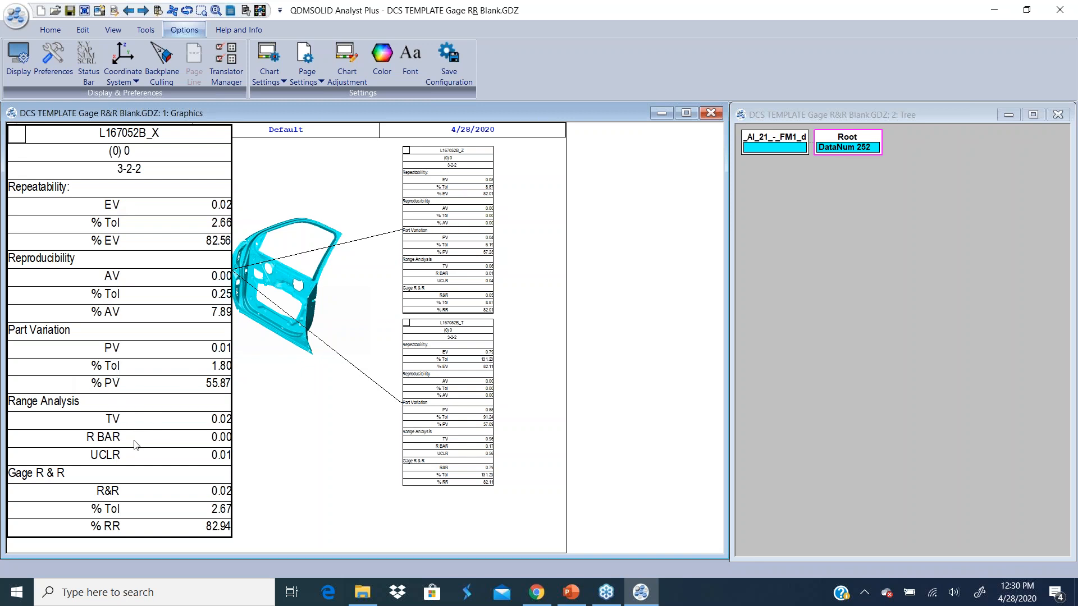
left_click(280, 432)
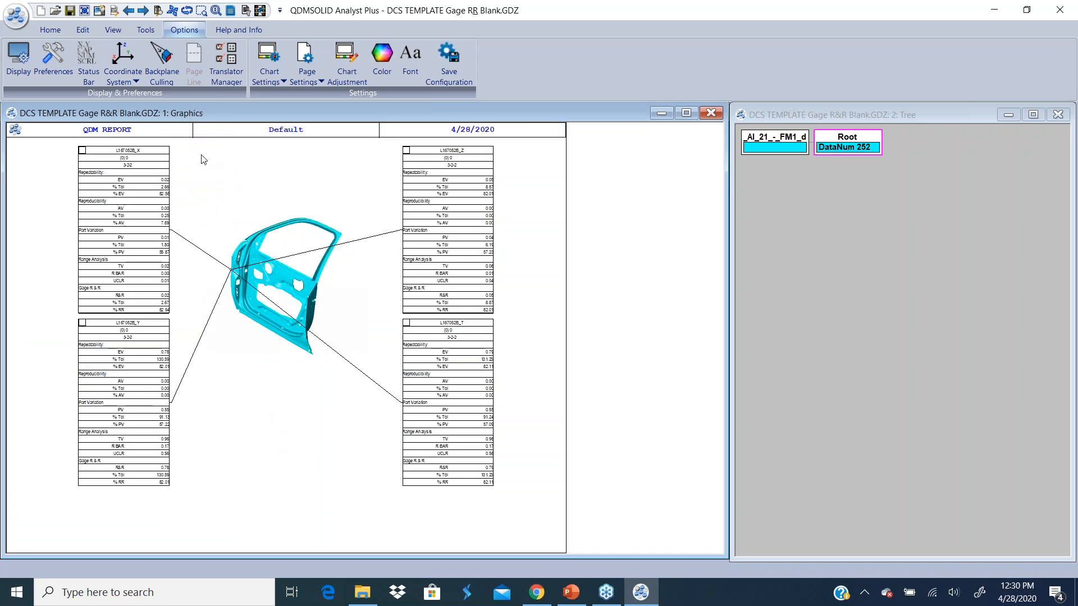
left_click(17, 21)
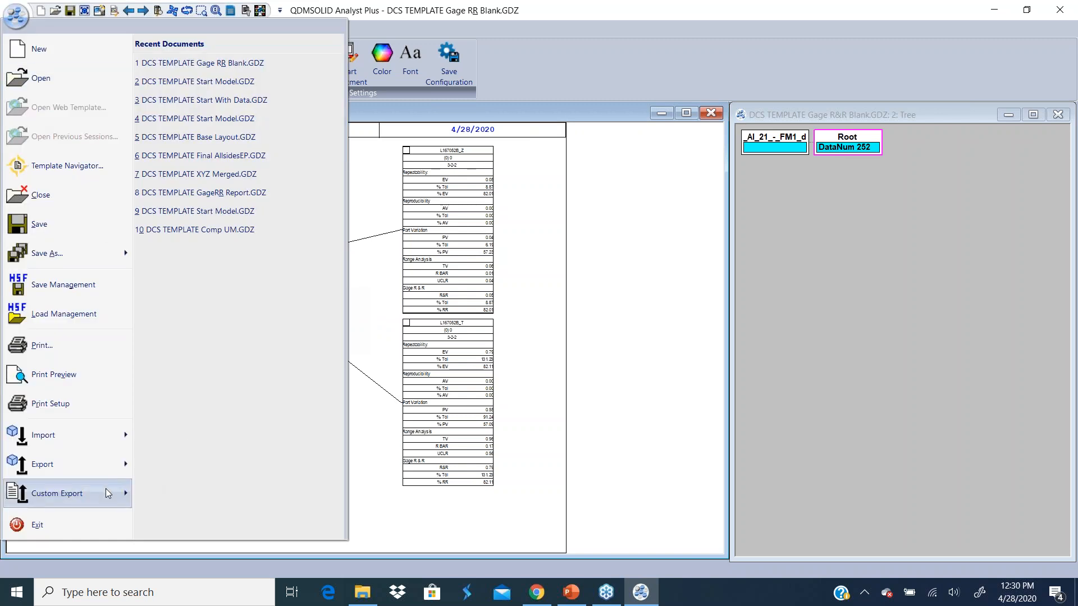
mouse_move(108, 493)
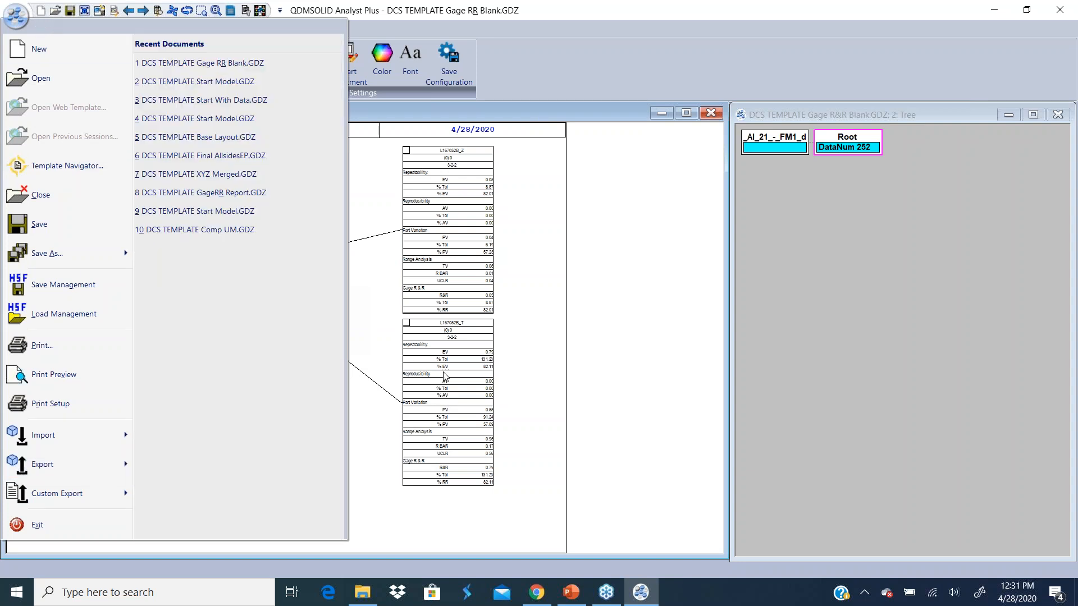
left_click(511, 321)
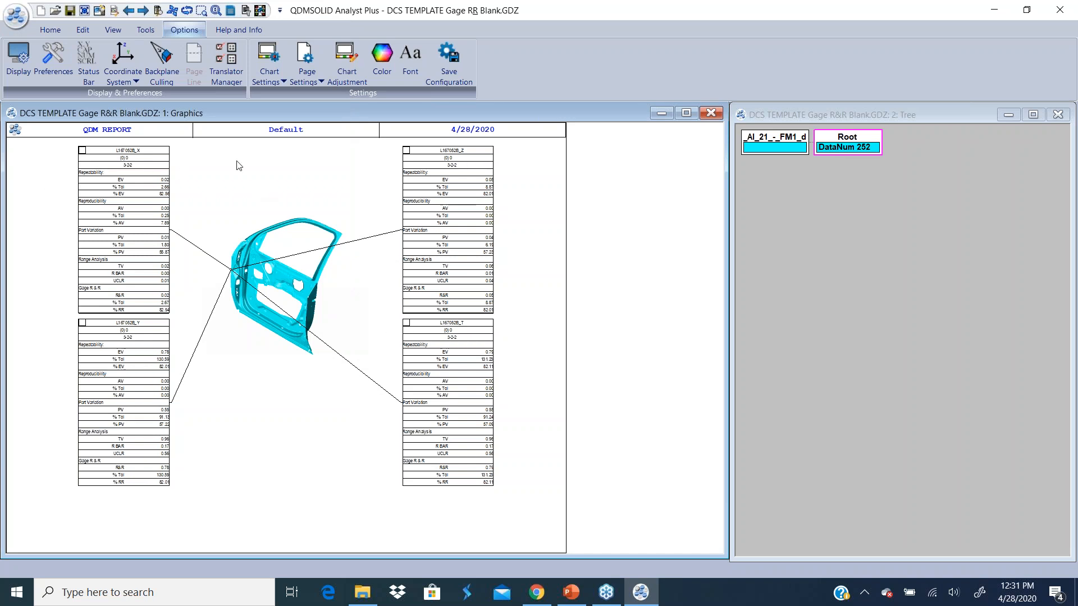
- Review the operator and trial part assignments in the Gage R & R chart settings without changing them
left_click(266, 77)
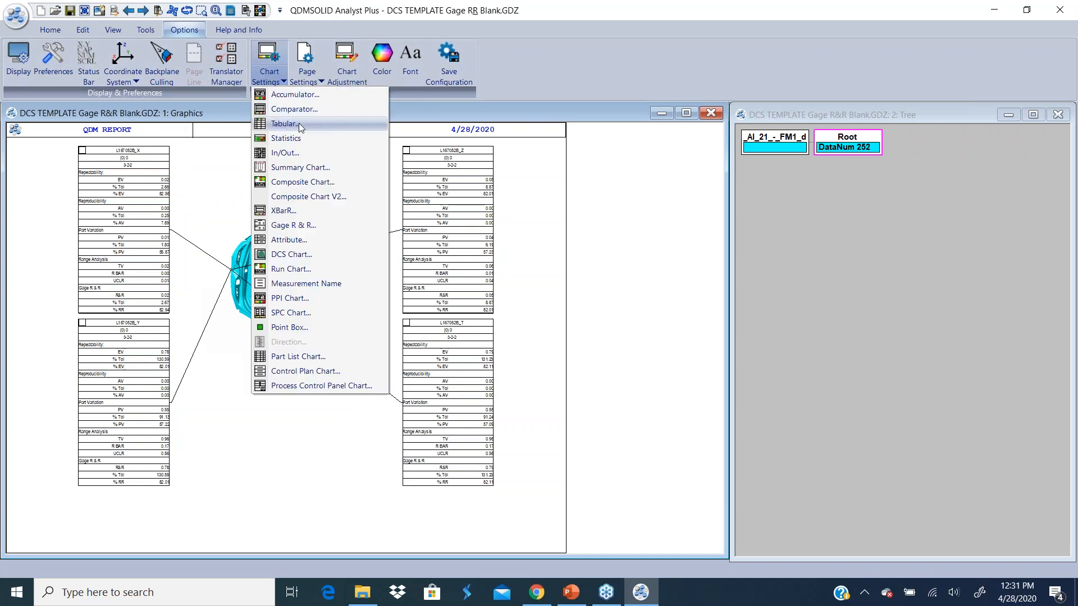
left_click(307, 226)
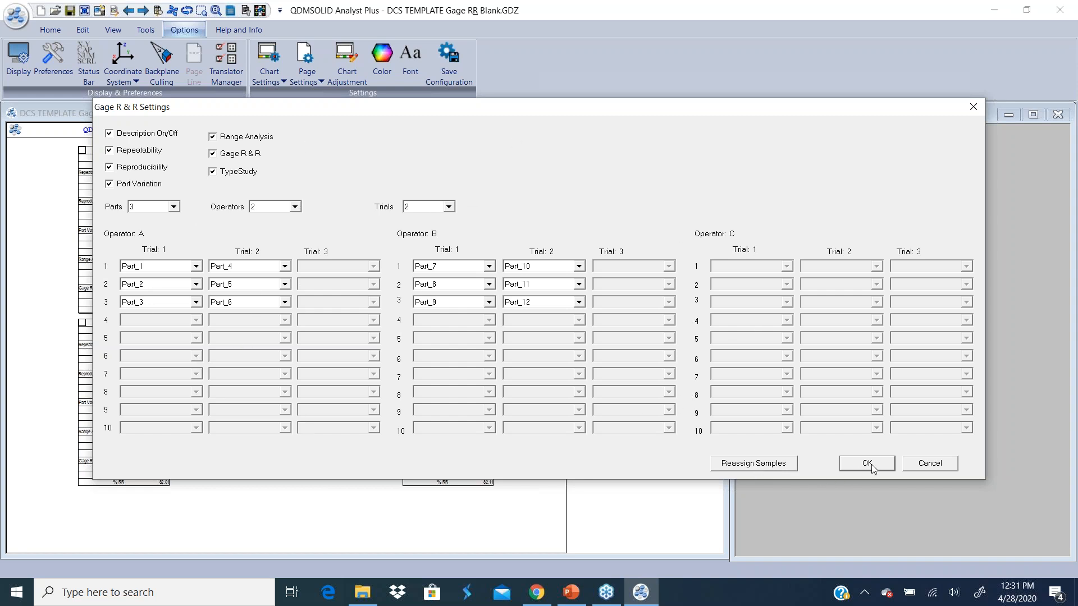
left_click(927, 464)
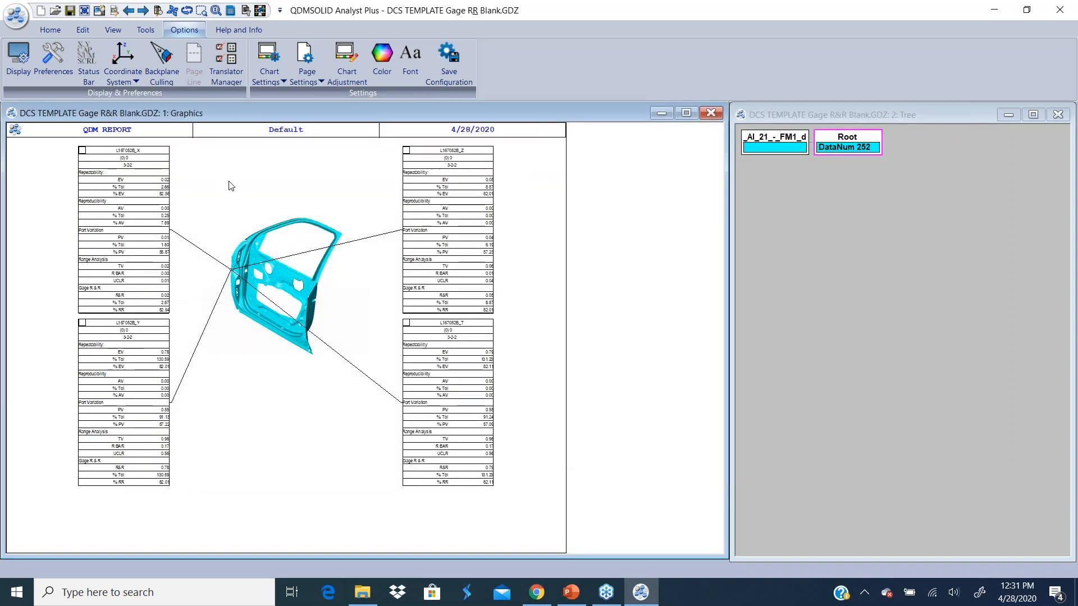
- View the next Gage R & R chart page and close the DCS TEMPLATE Gage RR Blank template
left_click(143, 10)
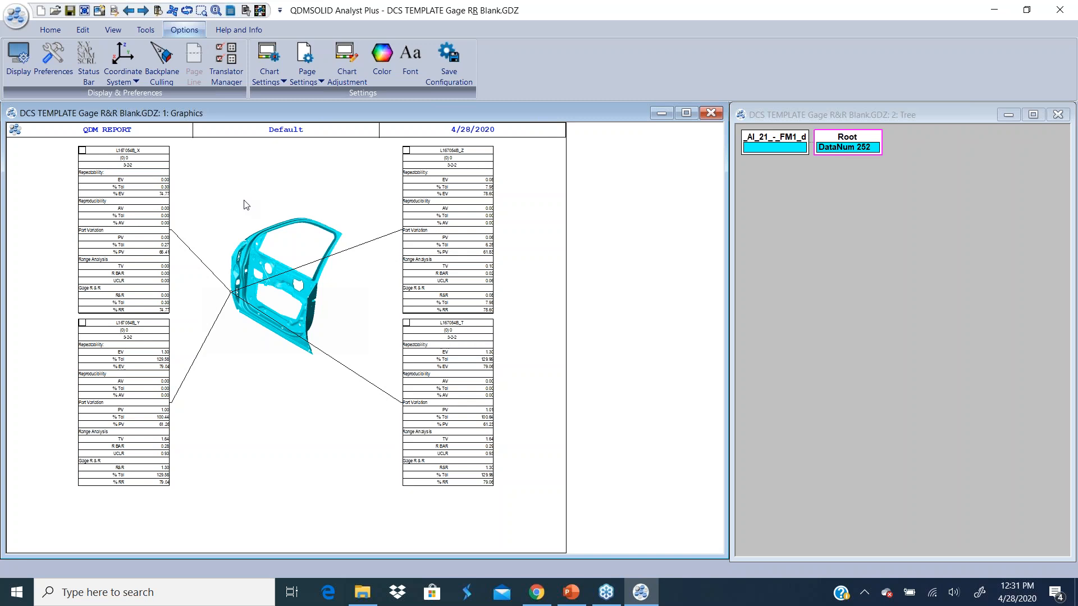
left_click(270, 78)
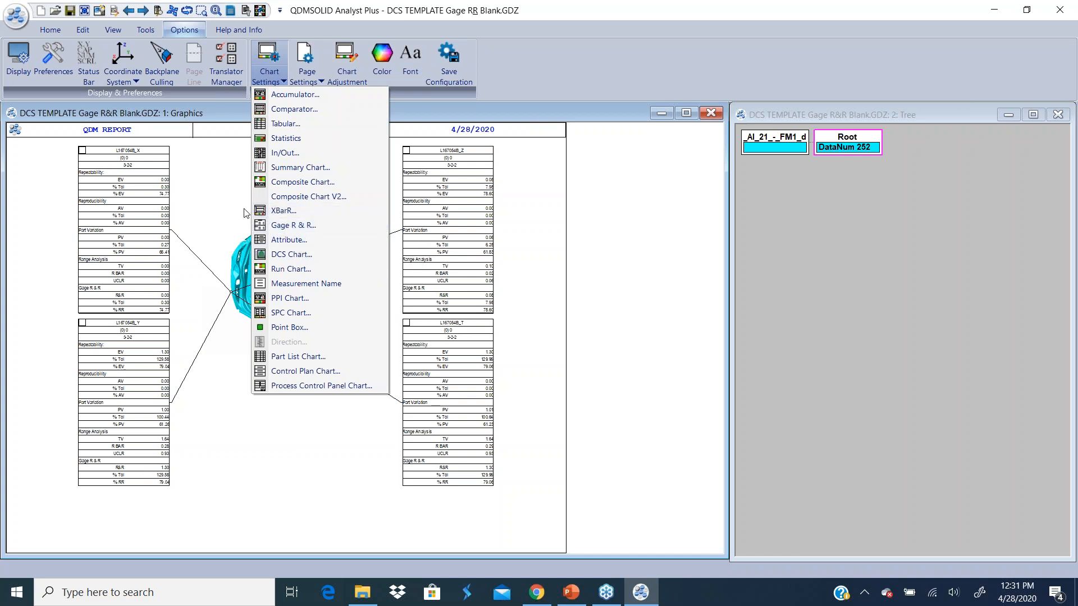
left_click(211, 206)
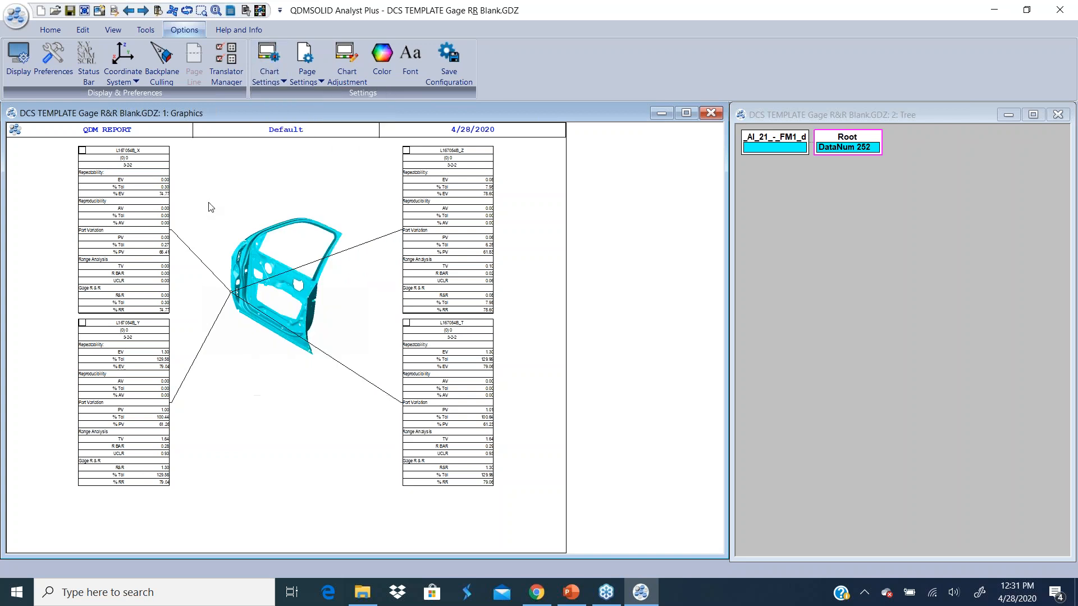
left_click(17, 16)
left_click(58, 200)
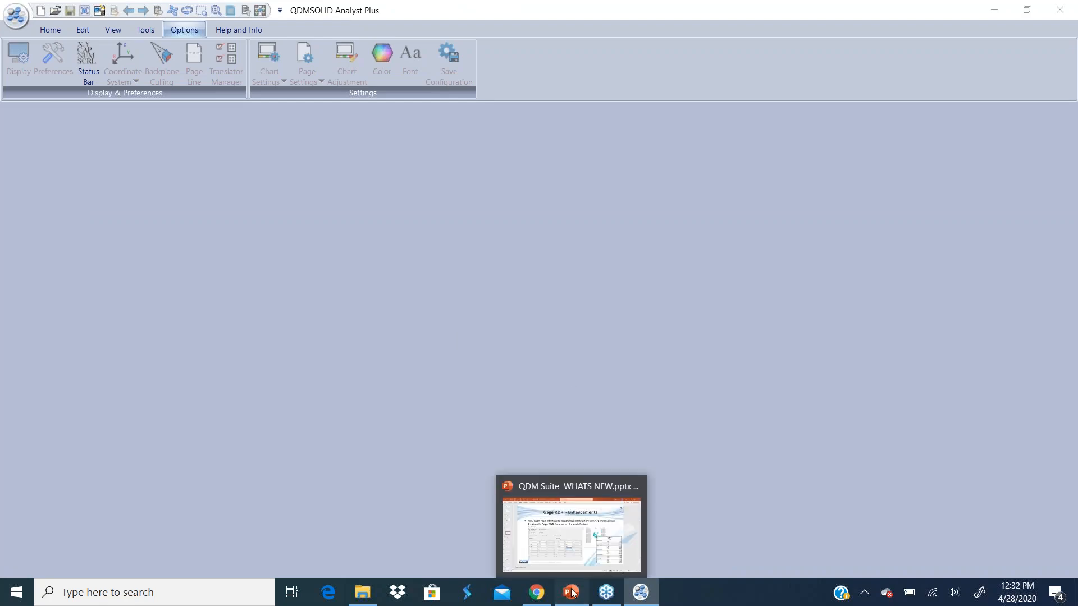
- Switch to the QDM Suite WHATS NEW presentation in PowerPoint and show slide 8, Update Nominals - Interface
left_click(538, 541)
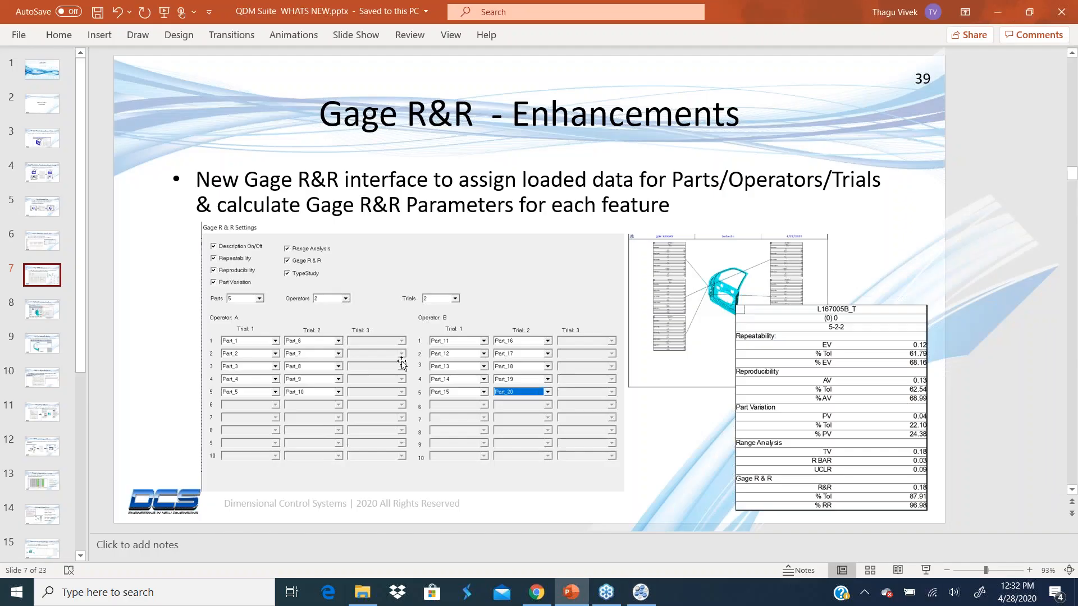
left_click(39, 309)
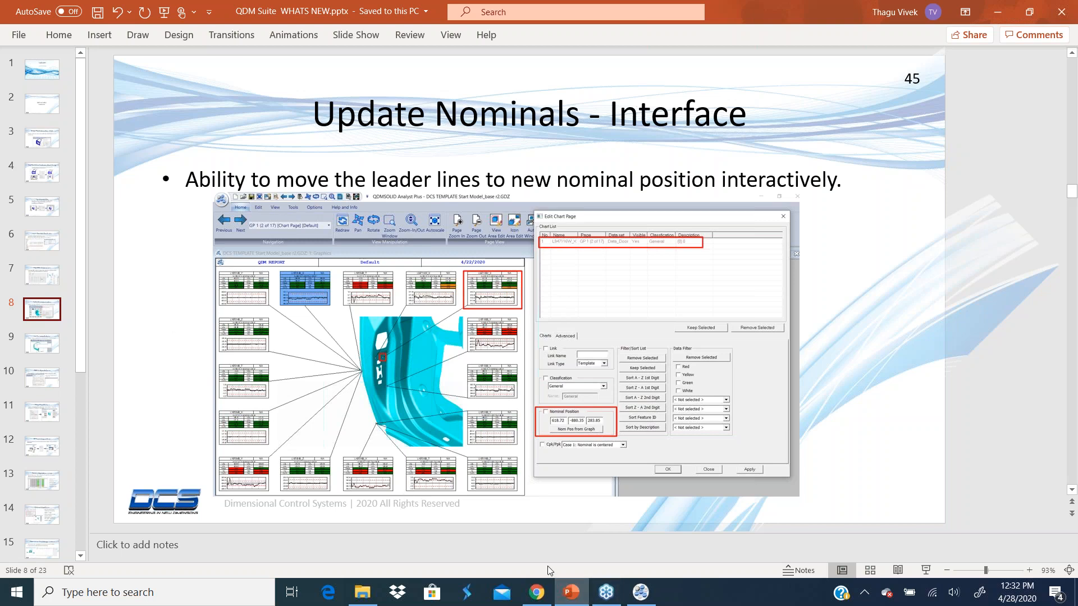
- Switch back to QDMSOLID Analyst Plus and open the recent document DCS TEMPLATE Final AllsidesEP.GDZ
mouse_move(536, 599)
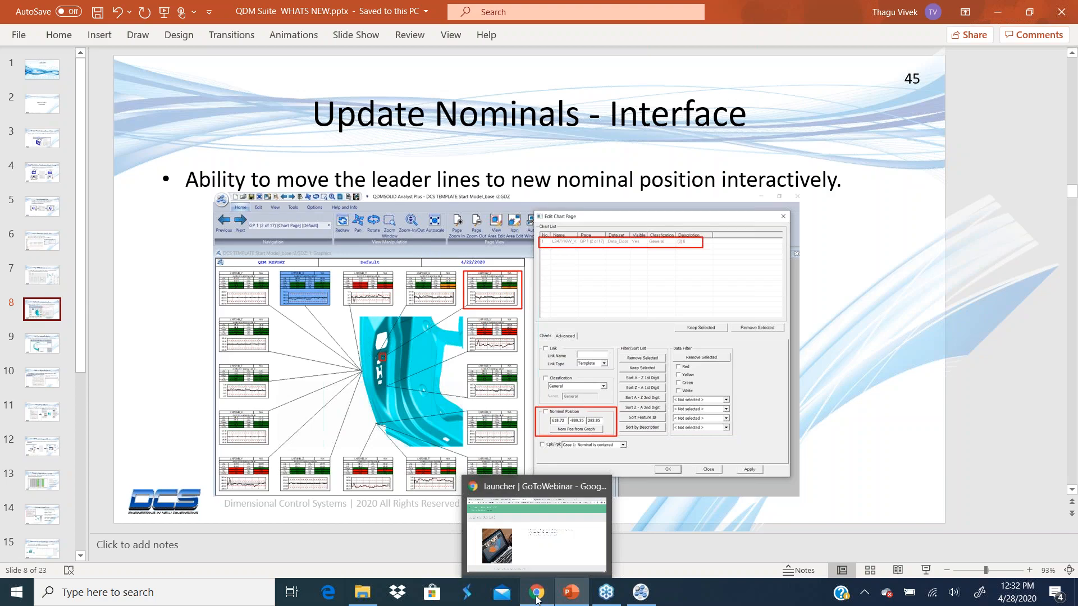
left_click(641, 592)
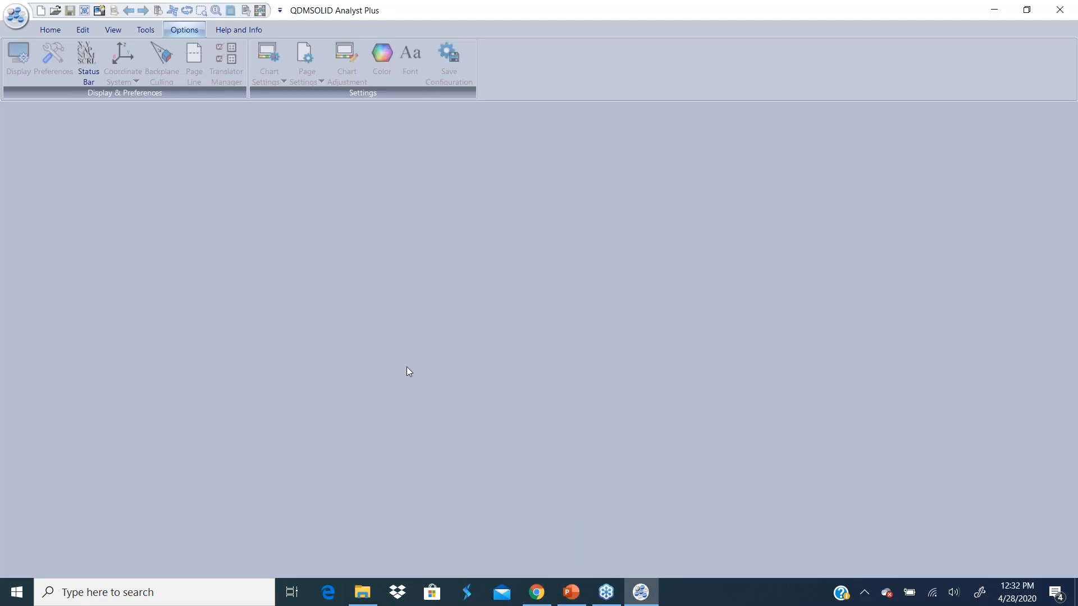
left_click(12, 26)
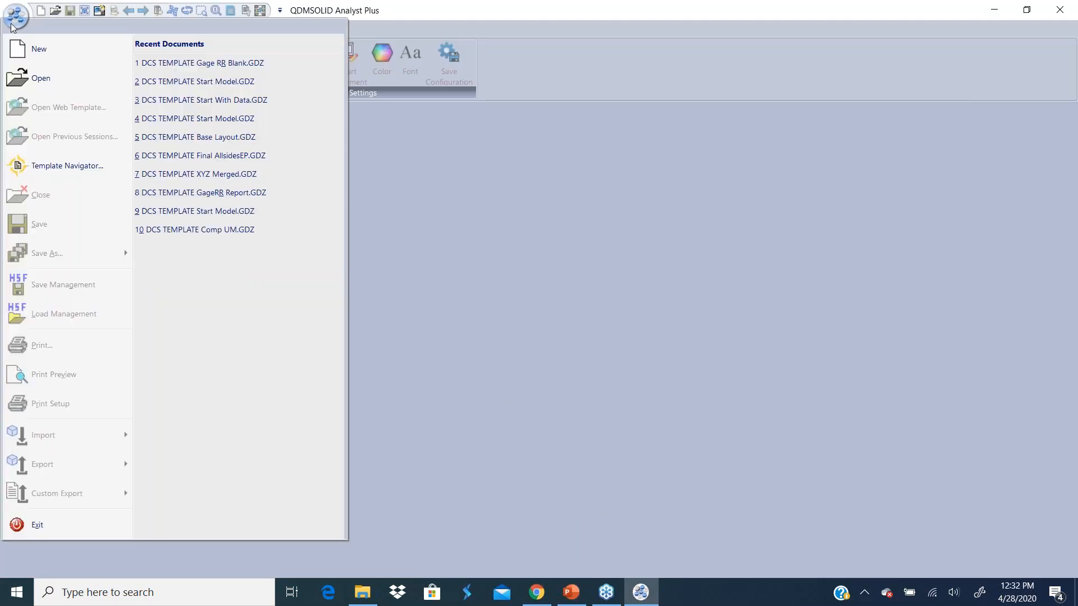
left_click(225, 156)
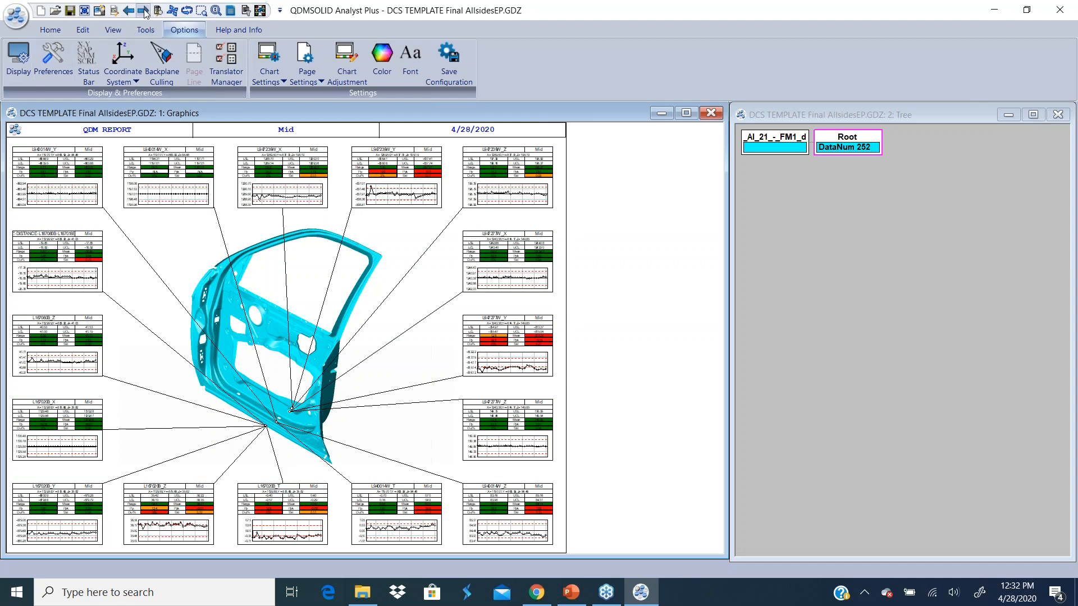
- Go to the Zone_2 chart page GP 4 (5 of 18) and zoom the door view to its hinge-side slots
left_click(157, 53)
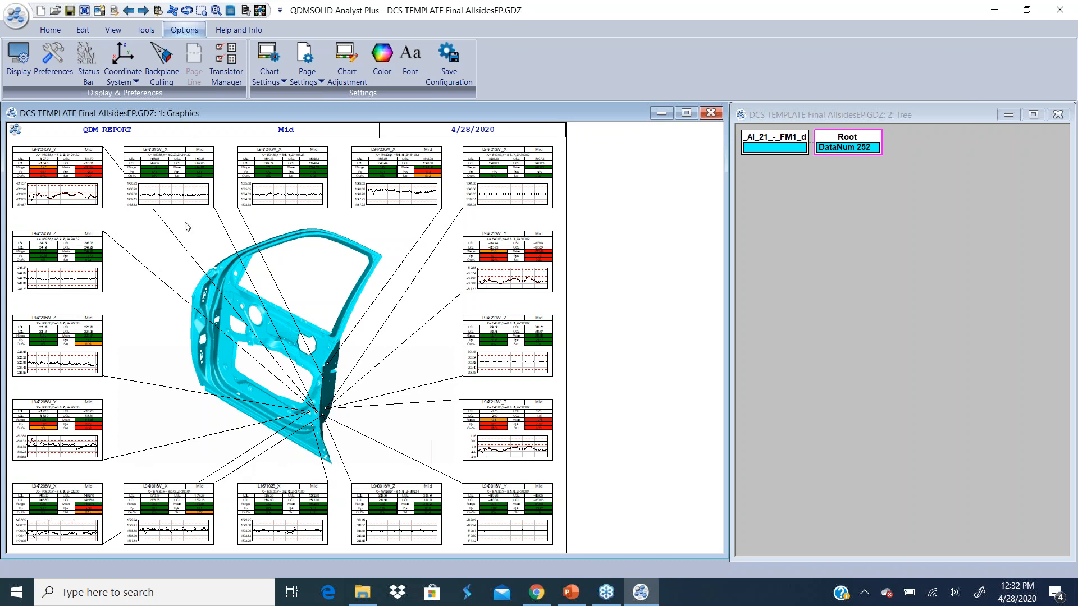
left_click(136, 11)
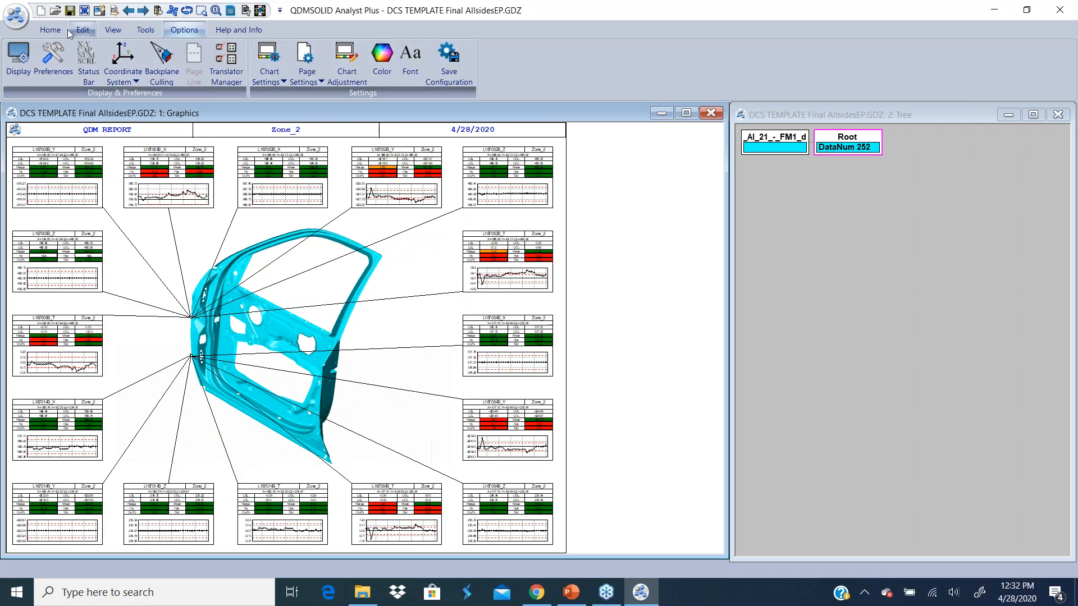
left_click(49, 29)
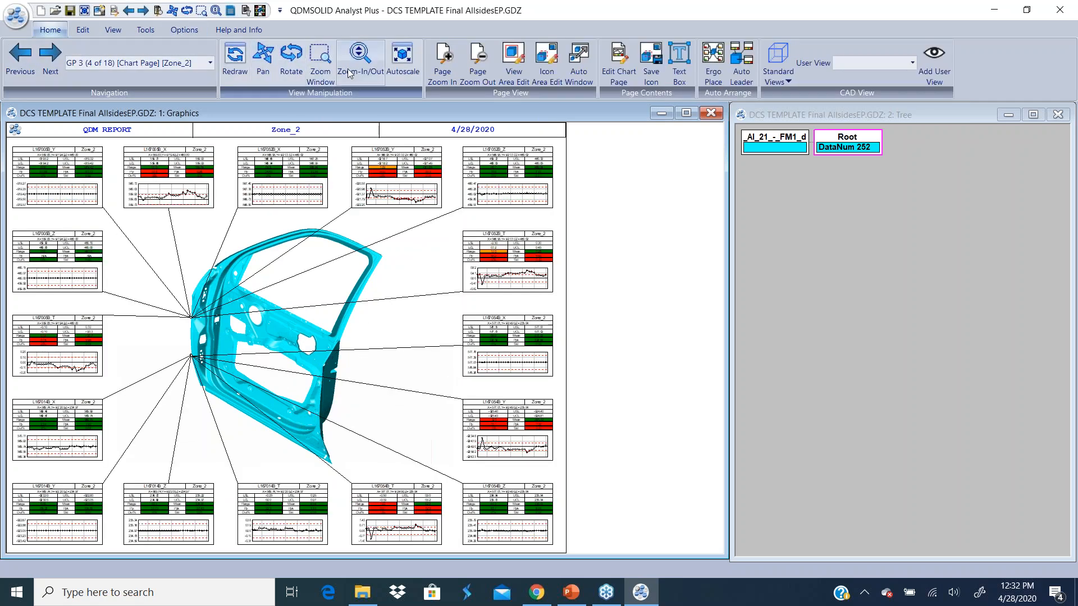
left_click(321, 80)
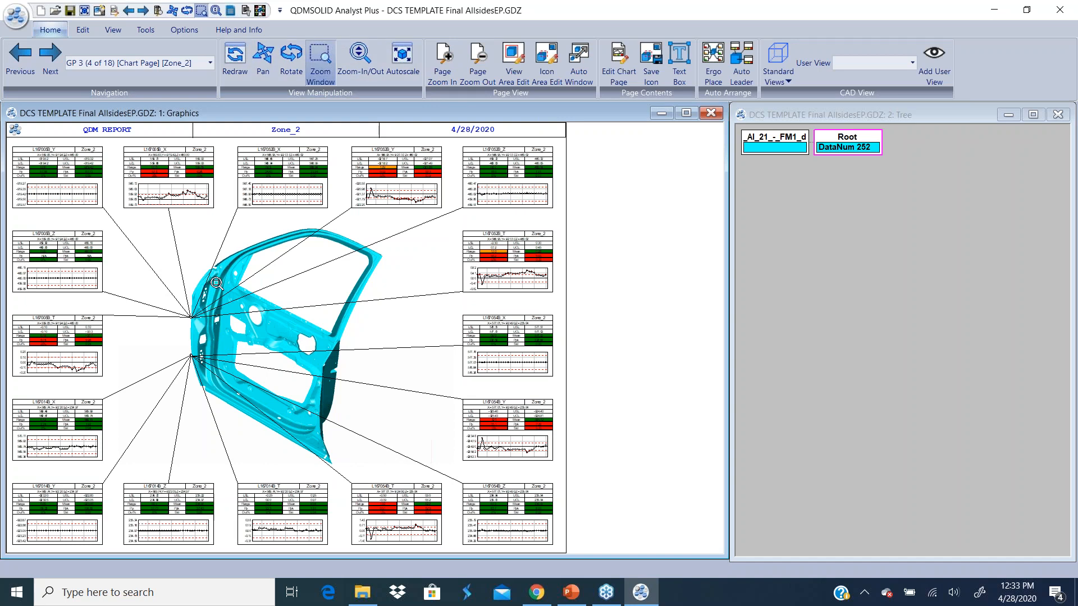
left_click(144, 10)
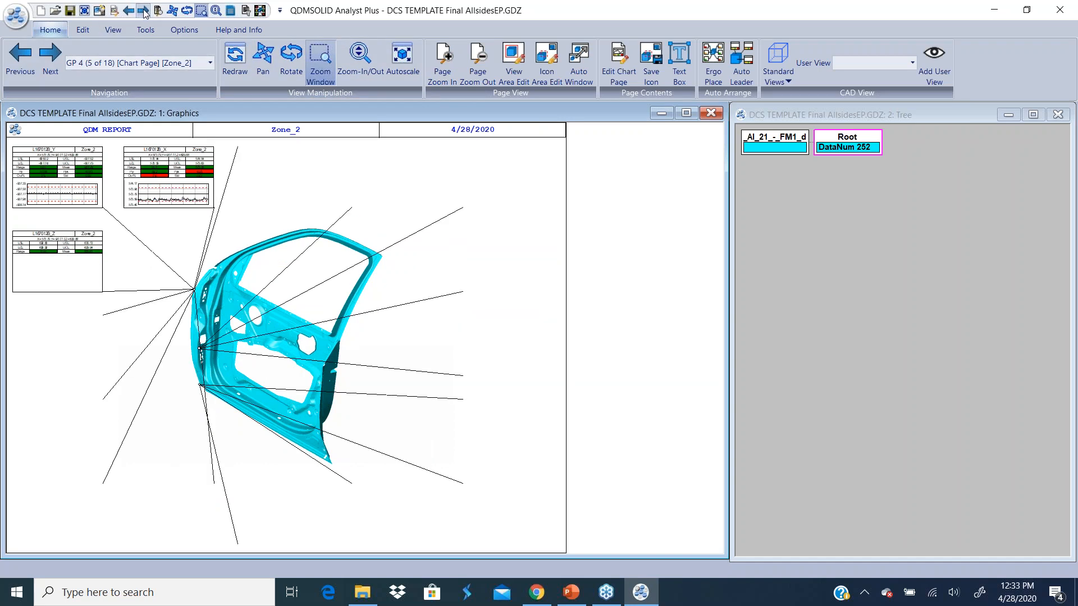
left_click(360, 79)
left_click(321, 63)
left_click_drag(217, 326, 175, 378)
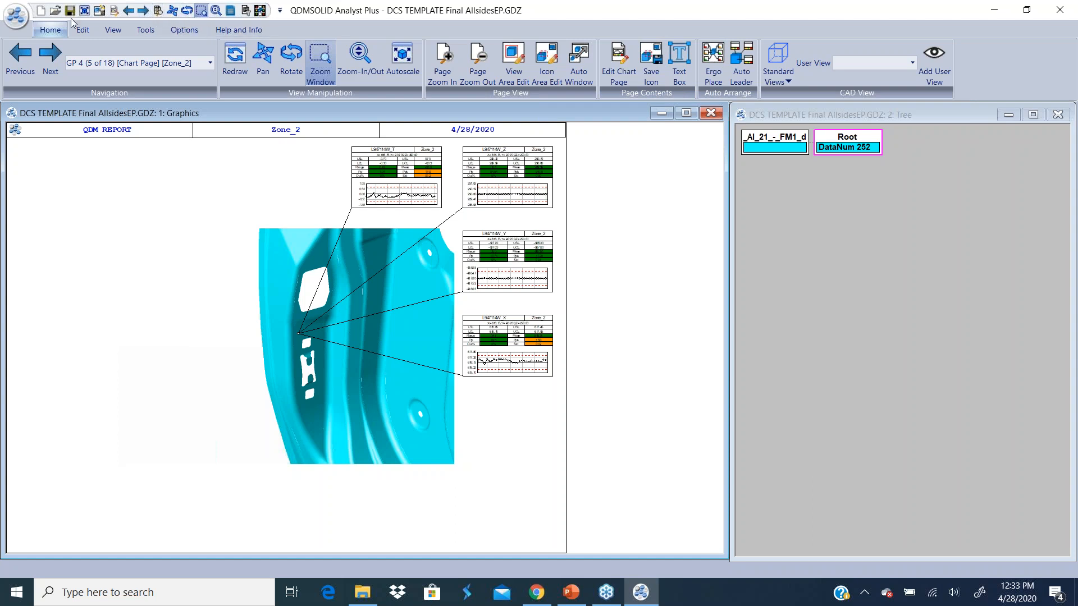
- Open chart page editing and add the L167016B_T and L947114W X, Y, Z and T charts from the graphics to the chart list
left_click(617, 79)
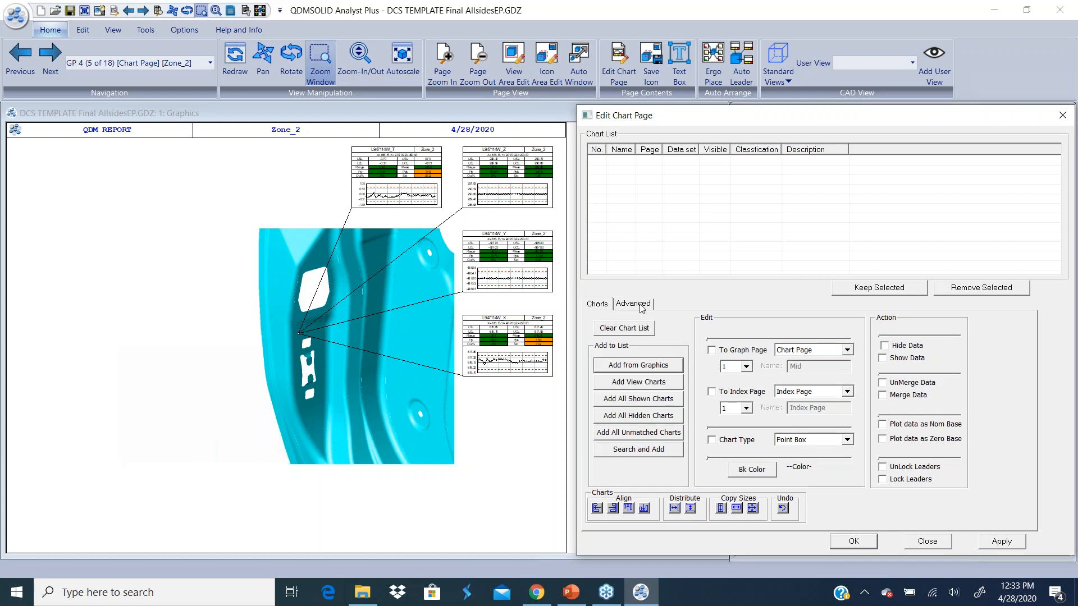
left_click(634, 304)
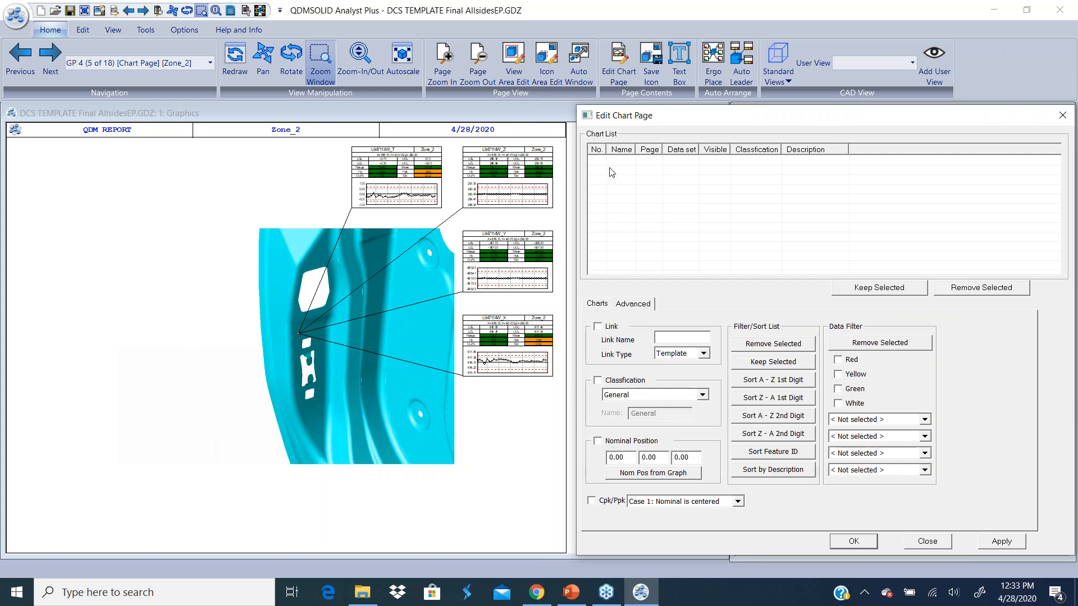
left_click(597, 303)
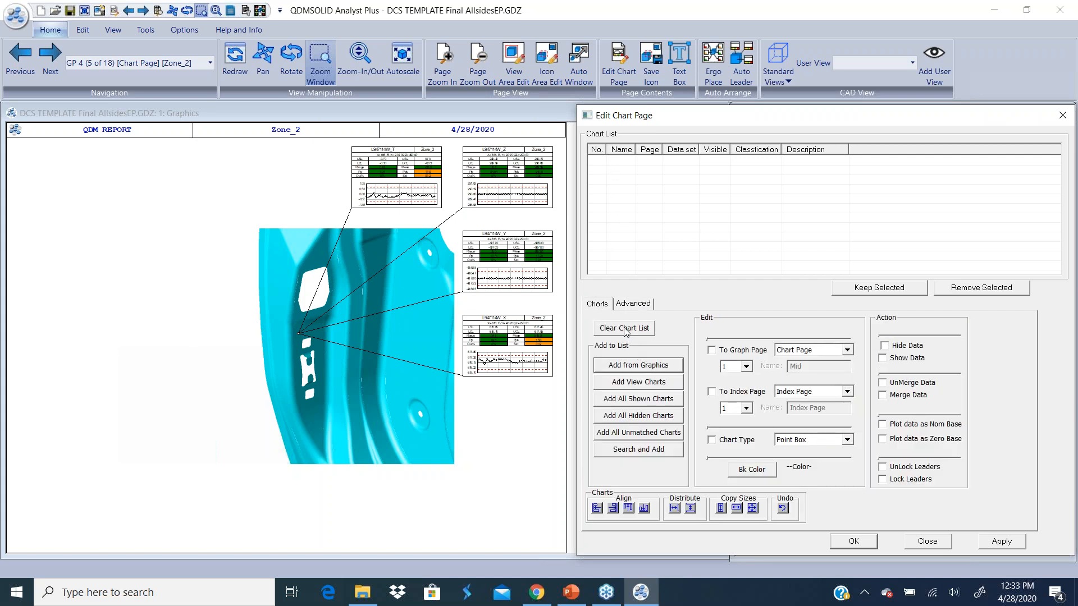
left_click(623, 364)
left_click_drag(335, 145, 569, 413)
left_click(769, 425)
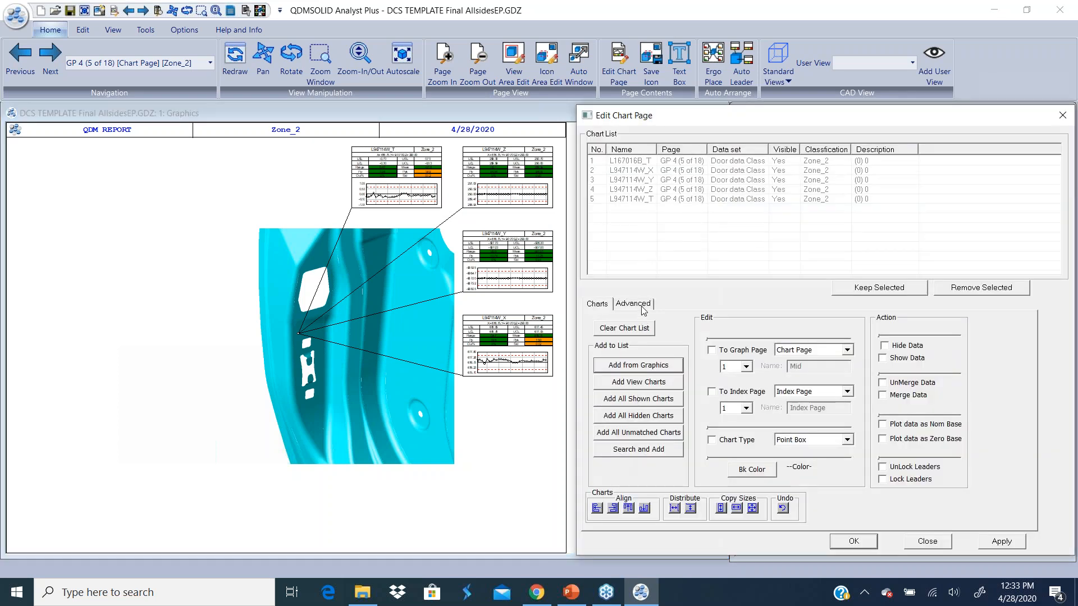
- Apply a new nominal position of 615.34, -912.91, 278.51, picked beside the upper slot, to the listed charts and restore the full door view
left_click(644, 308)
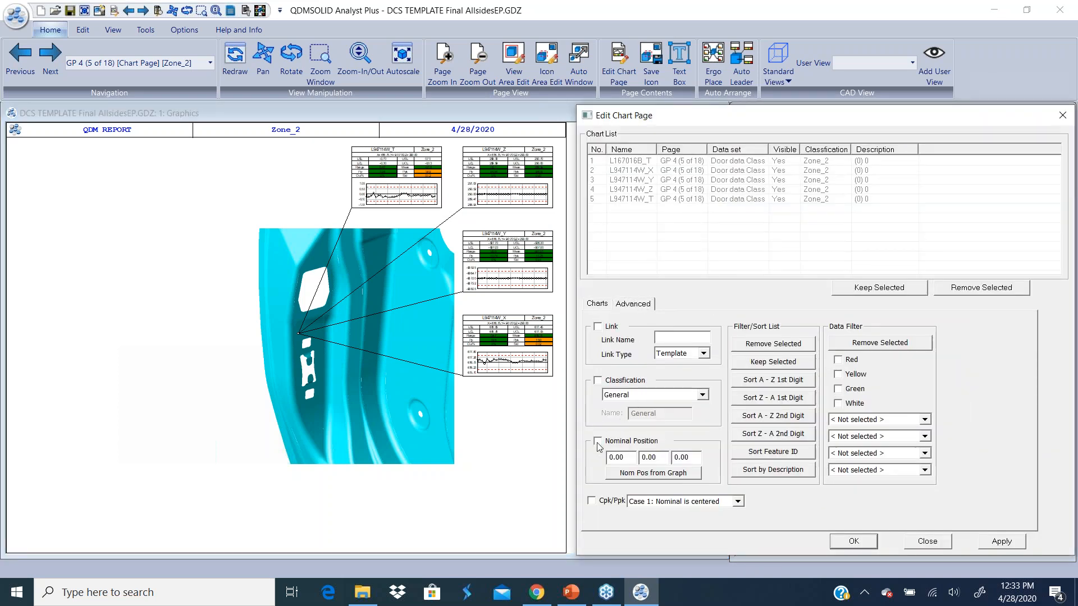
left_click(655, 473)
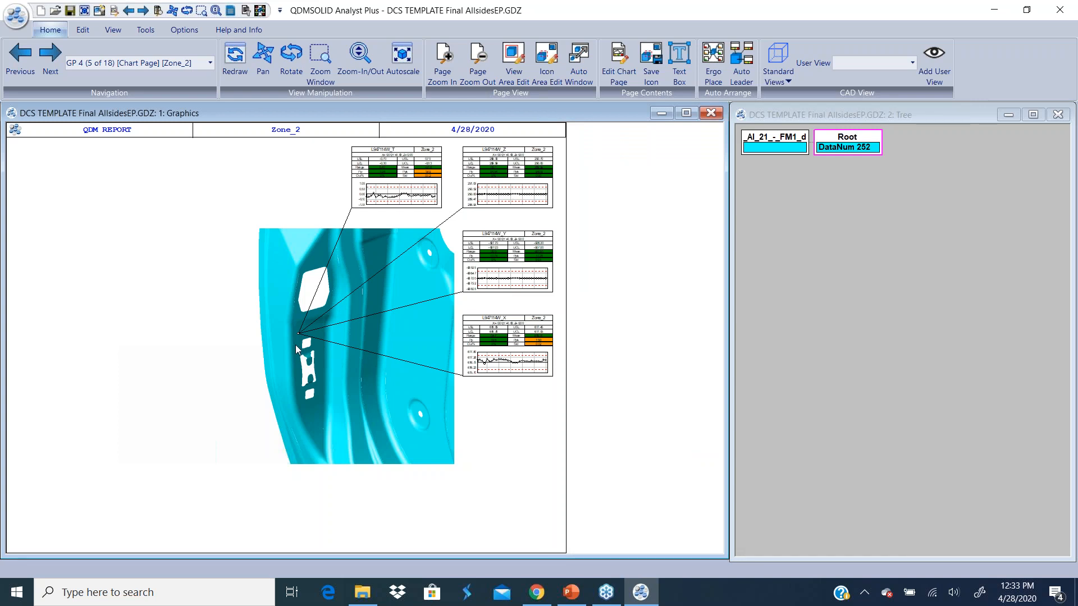
left_click(295, 348)
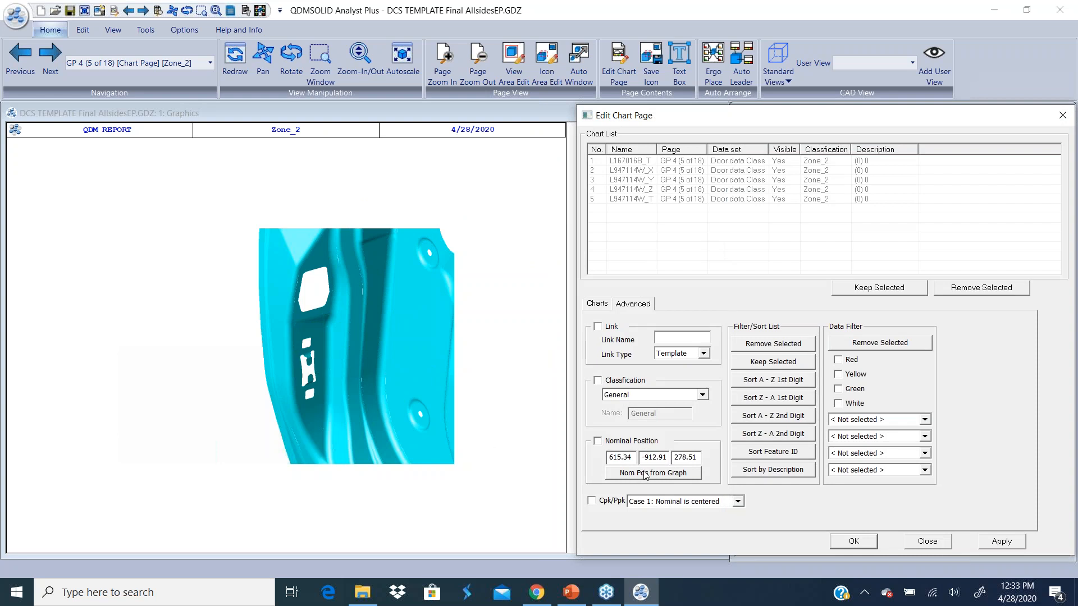
left_click(597, 441)
left_click(1001, 541)
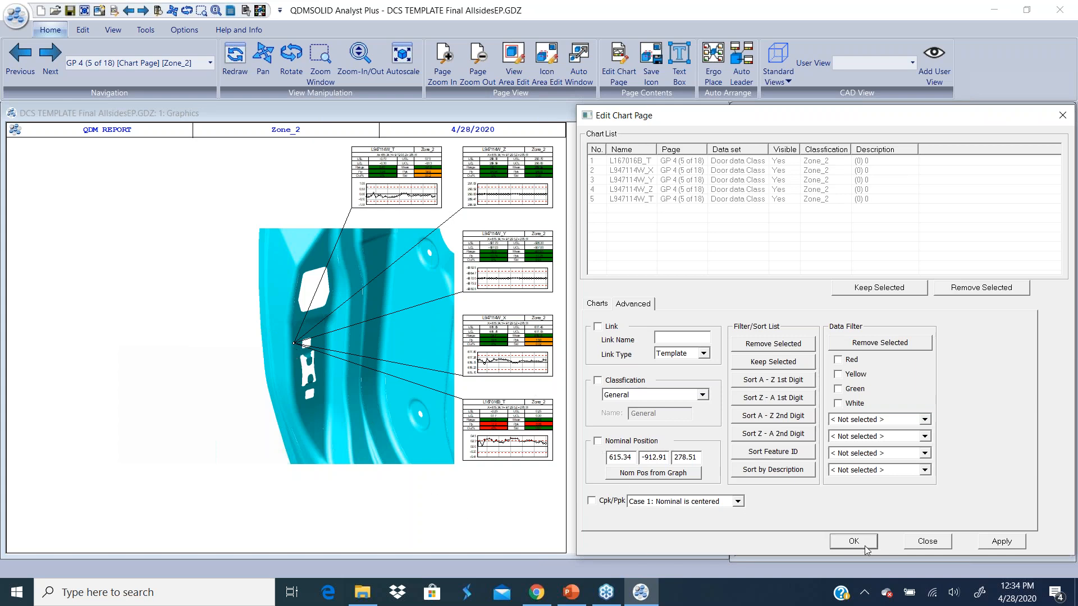
left_click(944, 548)
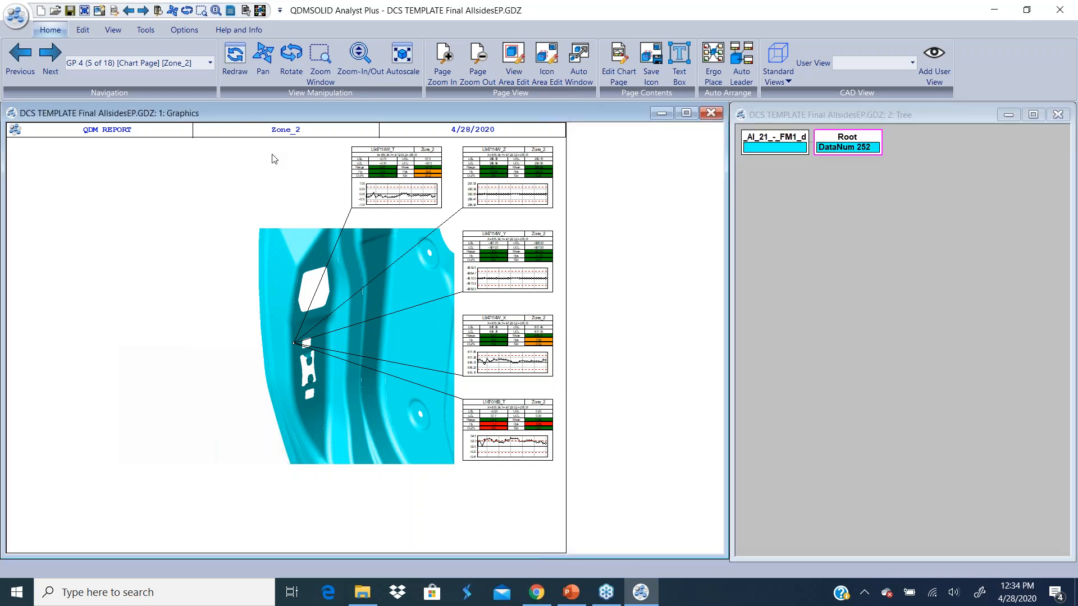
left_click(401, 72)
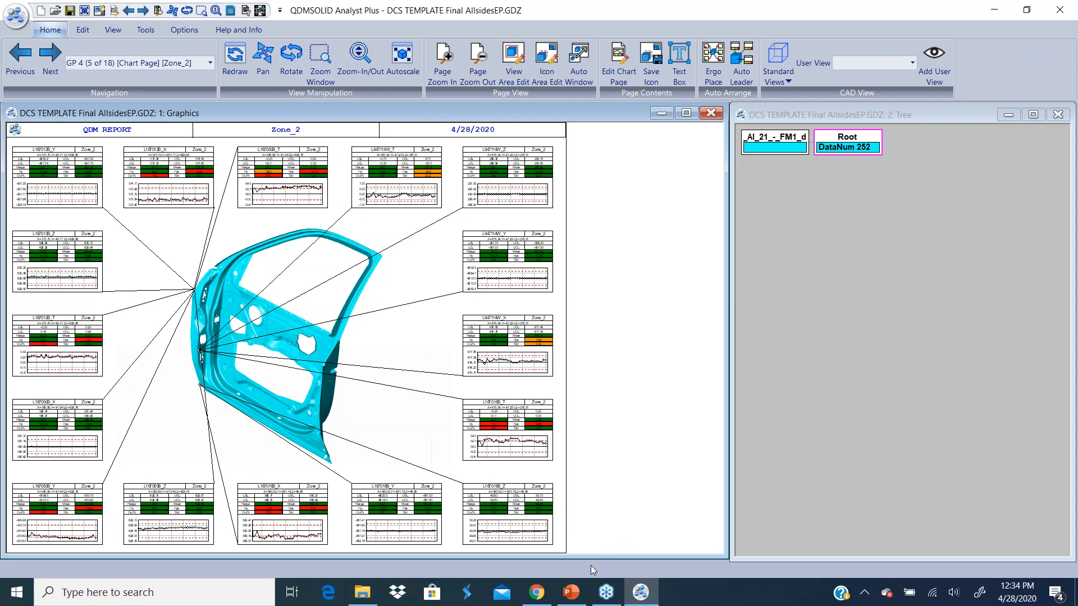
- Switch to the QDM Suite WHATS NEW presentation in PowerPoint and show slide 9, Link Documents To Report
left_click(573, 596)
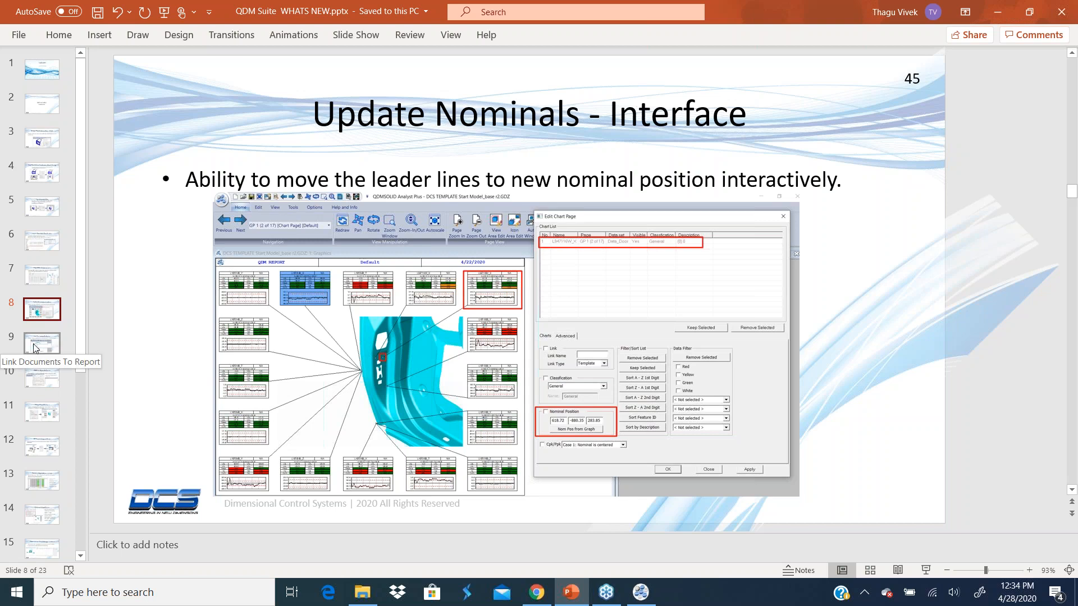
left_click(641, 592)
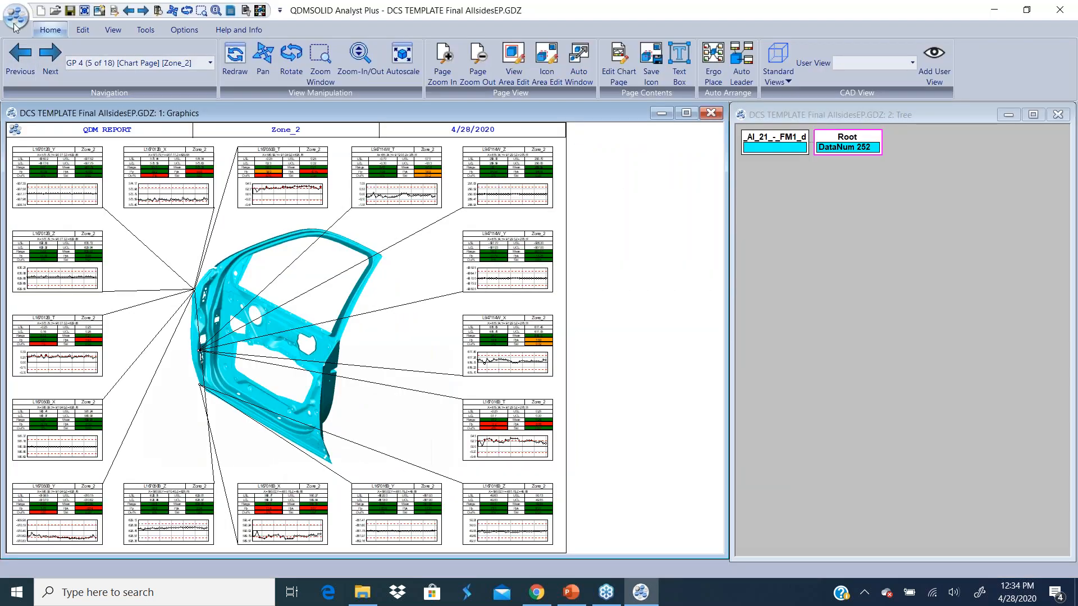
left_click(570, 592)
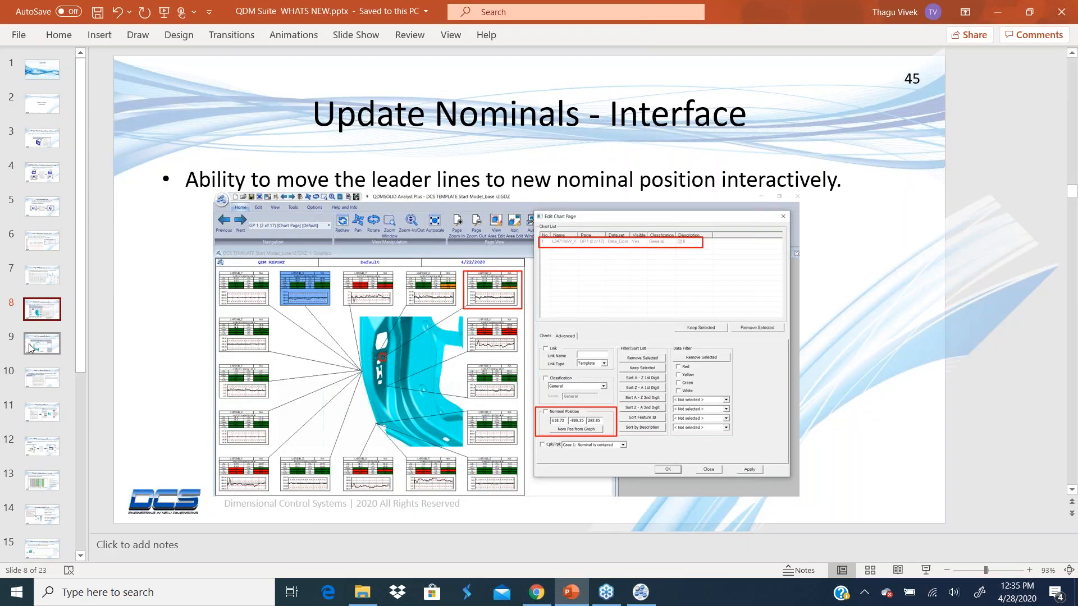
left_click(32, 346)
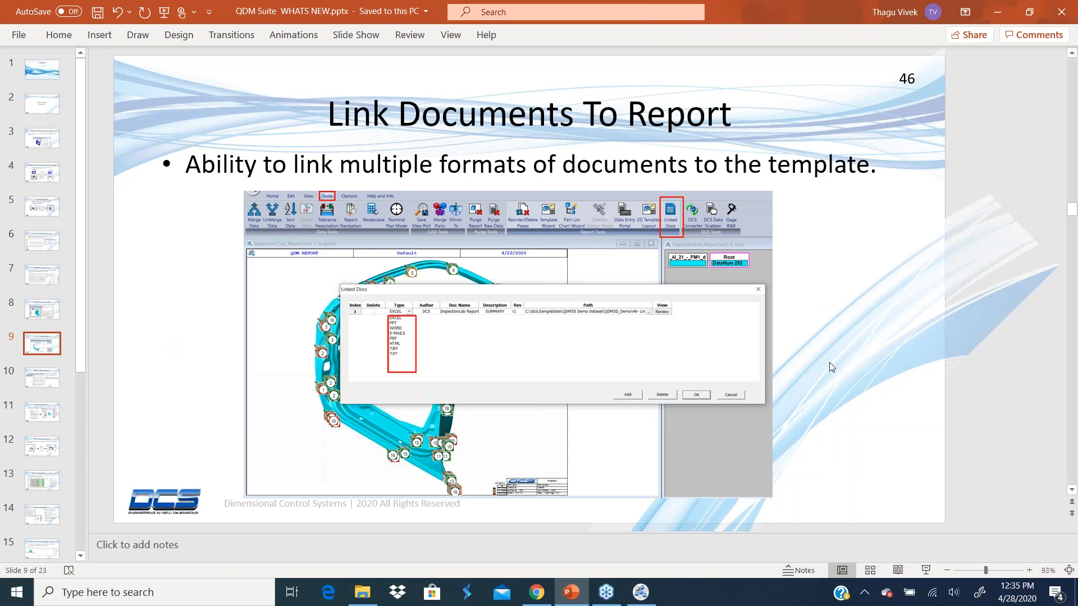
- Switch back to QDMSOLID Analyst Plus and add a linked document entry of type EXCEL, checking the presentation slide for reference
left_click(641, 592)
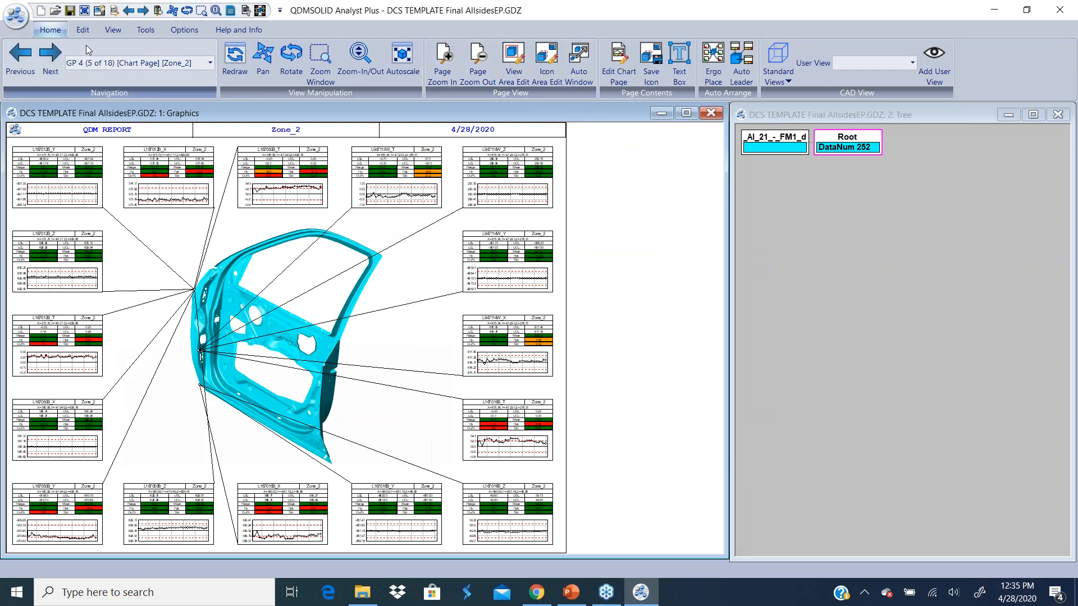
left_click(147, 31)
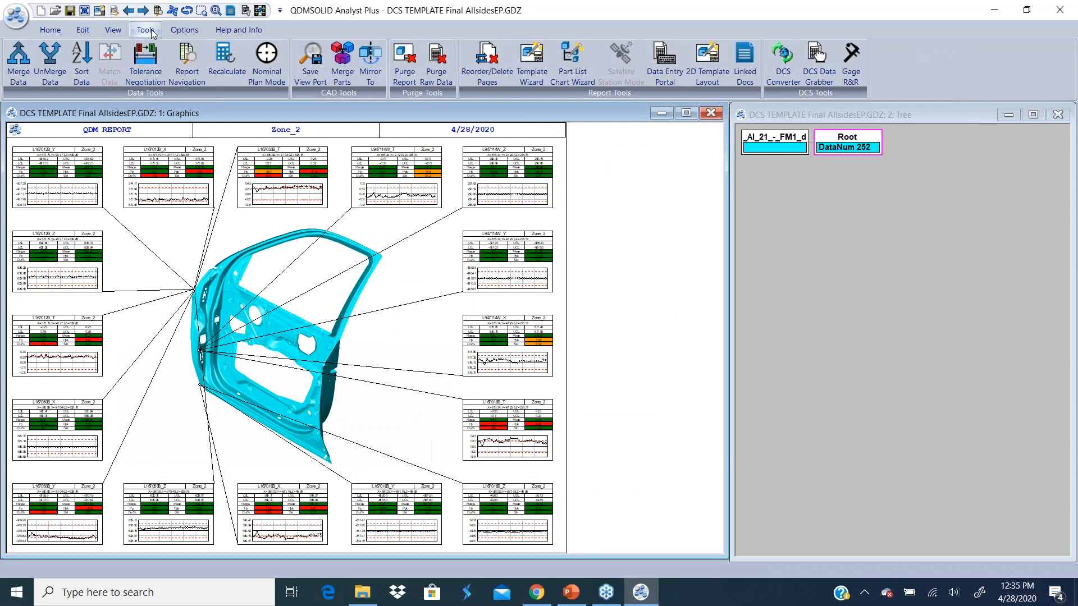
left_click(742, 73)
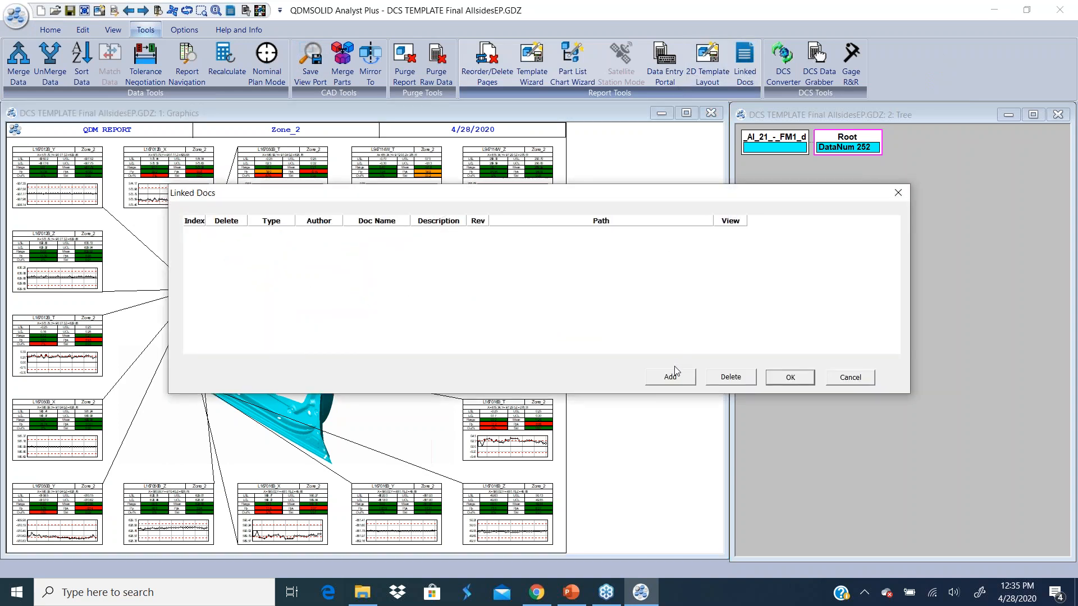
left_click(670, 377)
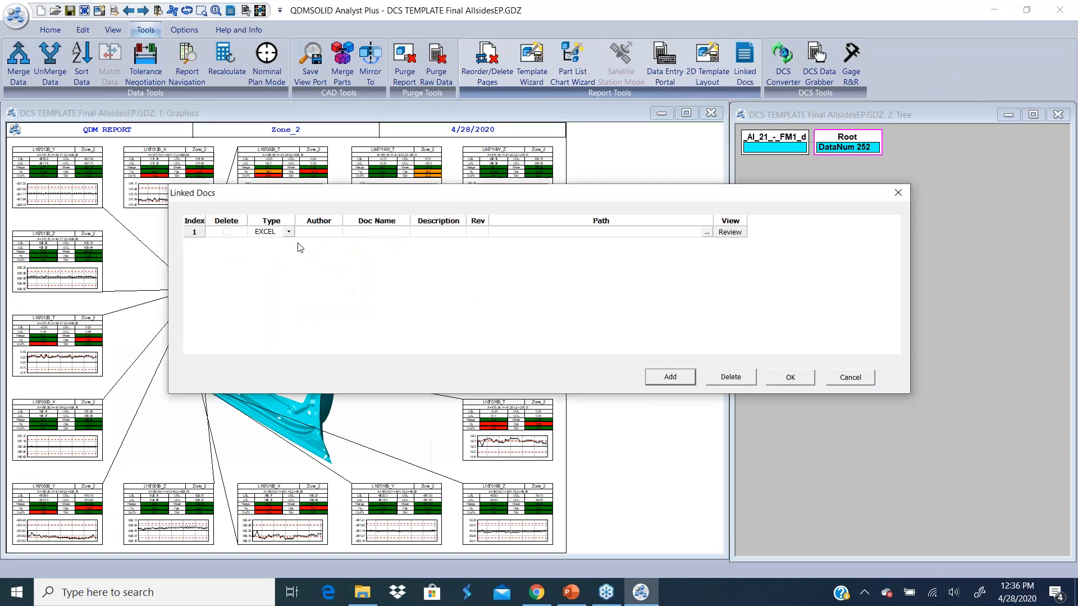
left_click(288, 232)
left_click(278, 242)
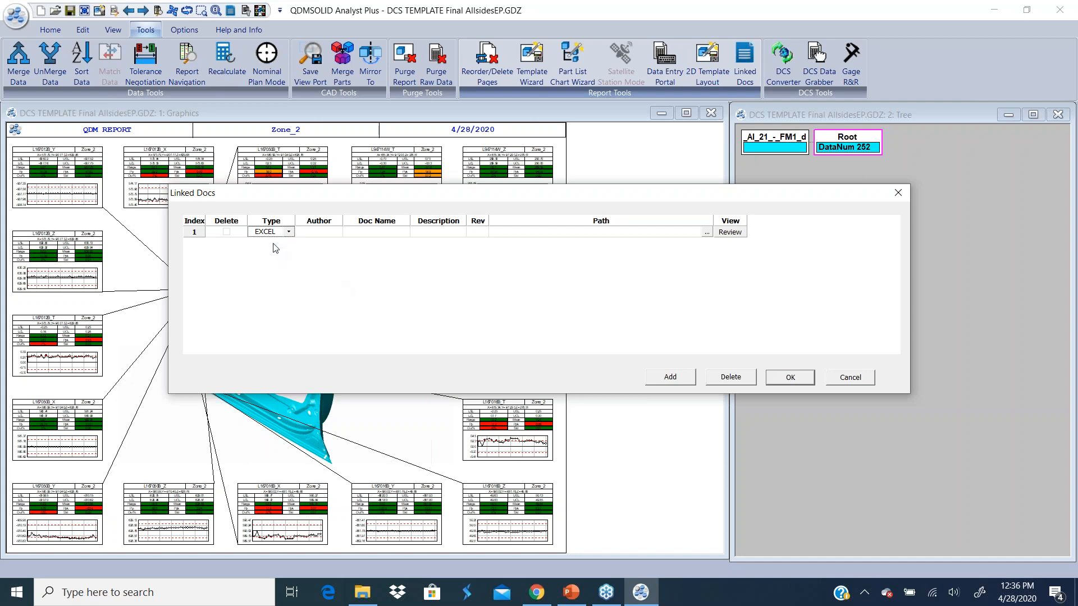
left_click(567, 593)
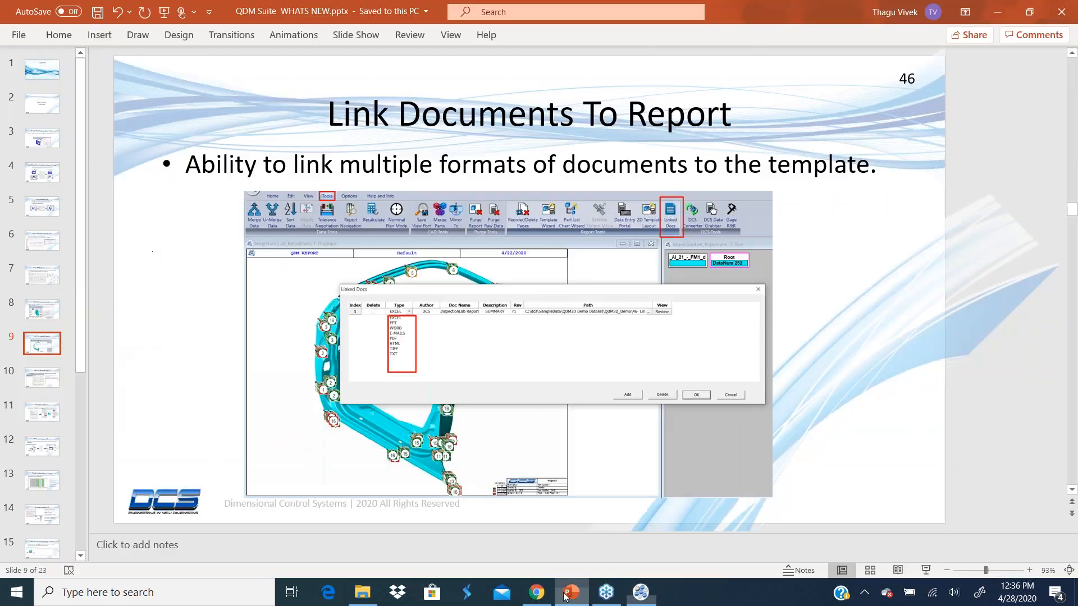
left_click(642, 593)
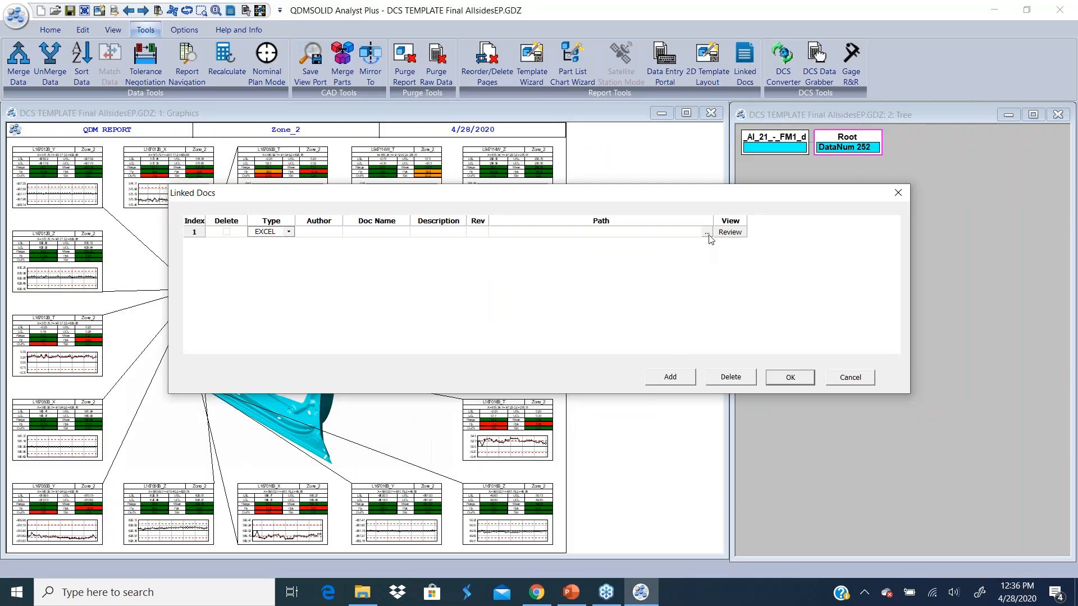
- Enter the author's initials and set the document name to SUMMARY for the linked document entry
left_click(323, 235)
left_click(321, 233)
type("TV")
left_click(441, 281)
double_click(361, 233)
type("SUMMARY")
left_click(453, 234)
- Link the file InspectionLab_Report.XLS from the folder 46- Link Documents to Template to the entry
left_click(707, 232)
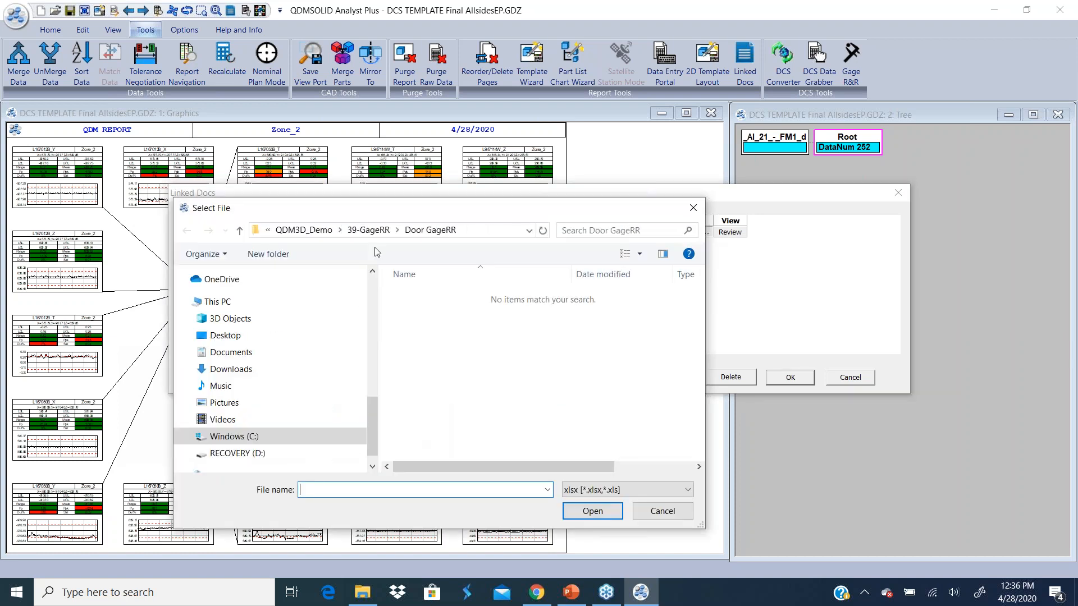
left_click(307, 233)
scroll(473, 399, "down", 3)
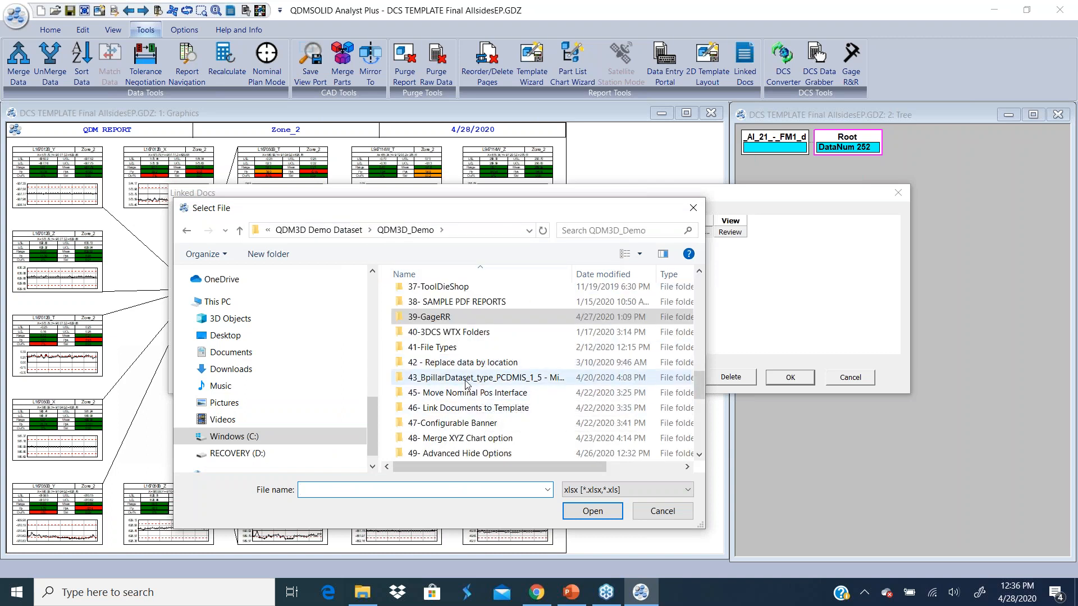
left_click(459, 395)
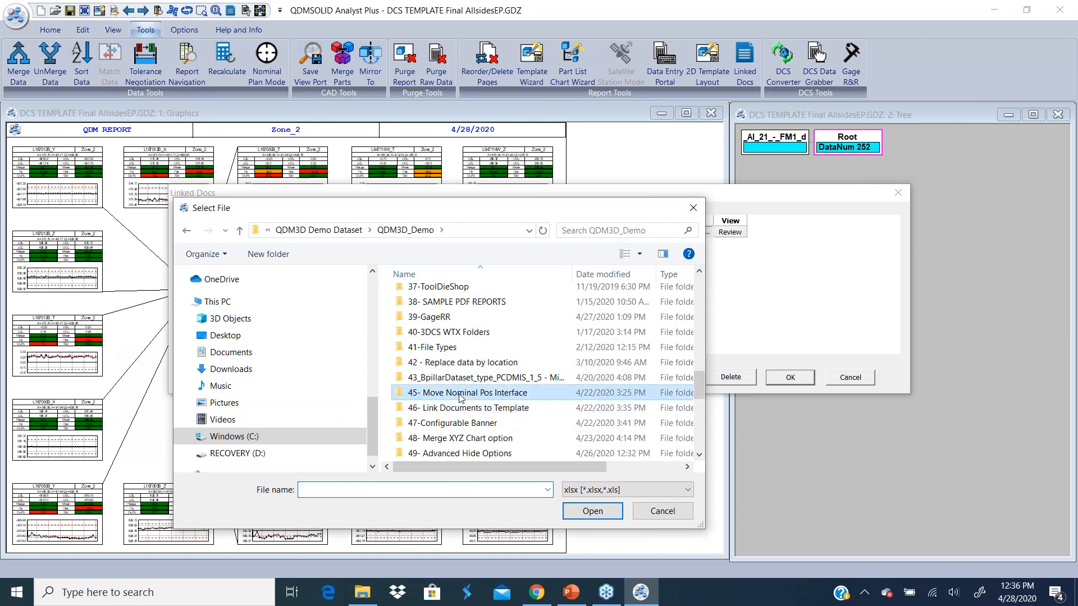
left_click(465, 410)
double_click(465, 409)
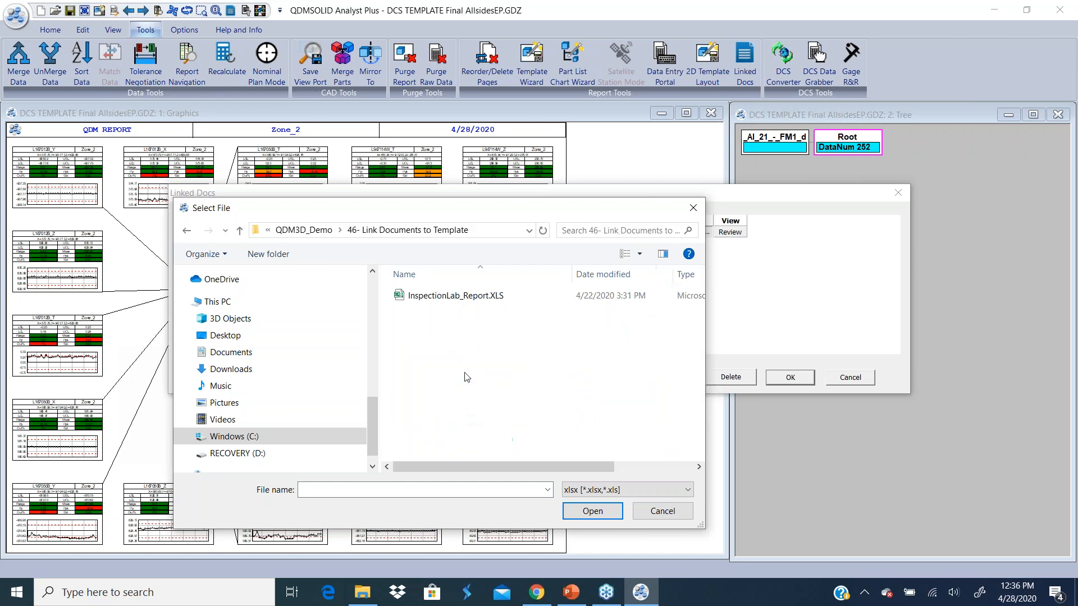
left_click(460, 299)
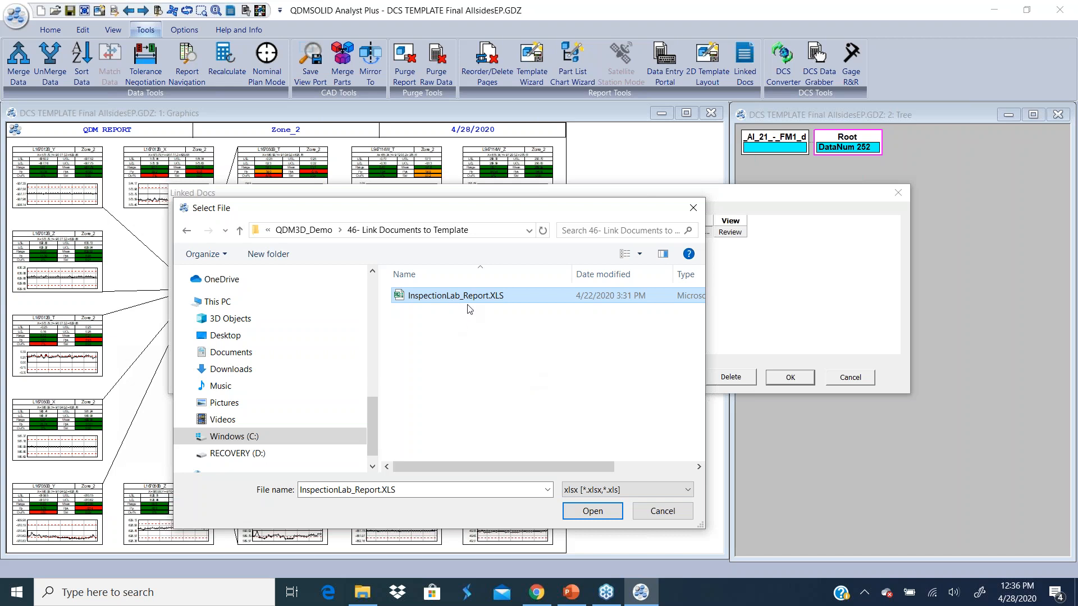
left_click(591, 511)
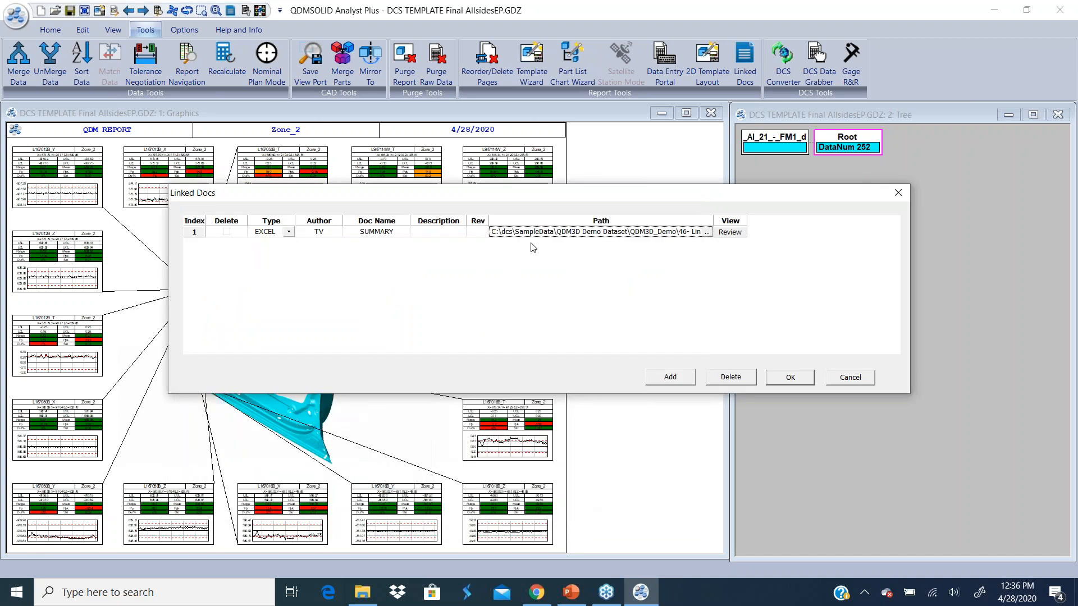
- Save the linked document entry to the template and reopen the Linked Docs list
left_click(790, 378)
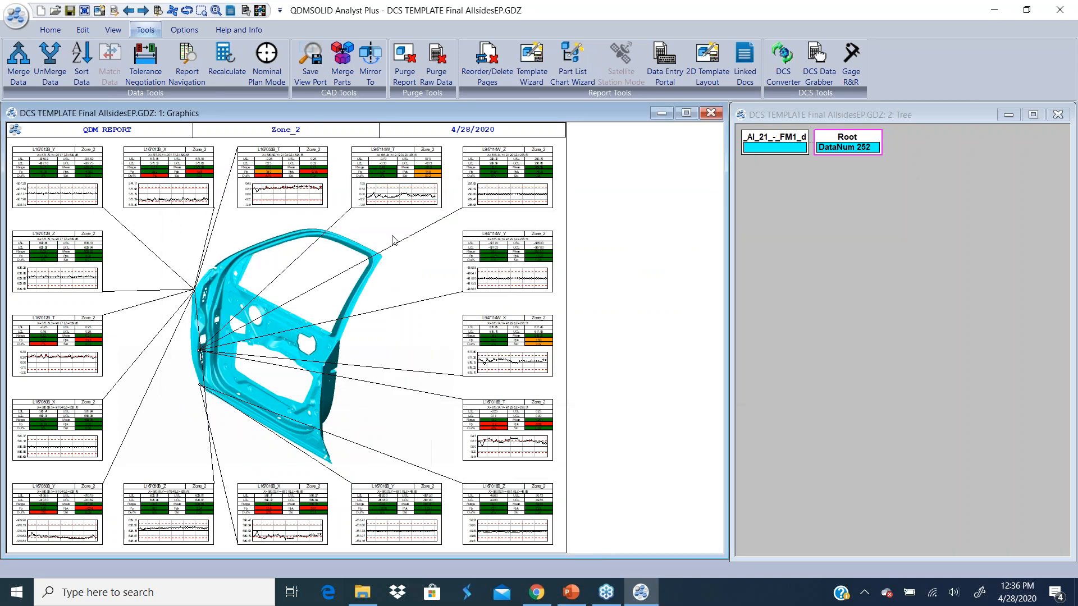
left_click(746, 73)
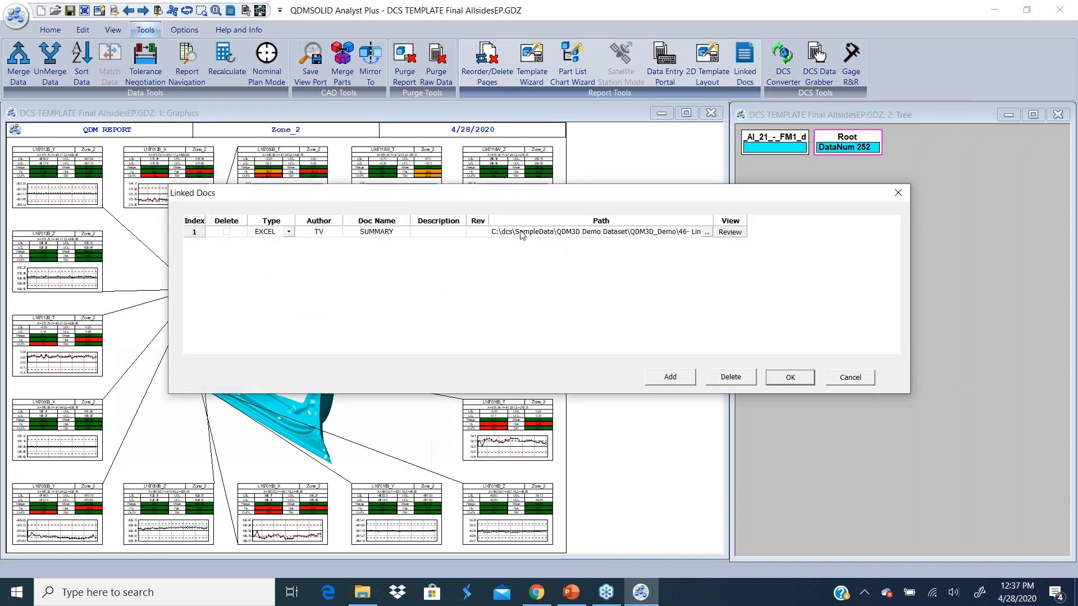
- Open the linked SUMMARY Excel report for review, look through its dimensional results, and close the report and the Linked Docs list
left_click(738, 231)
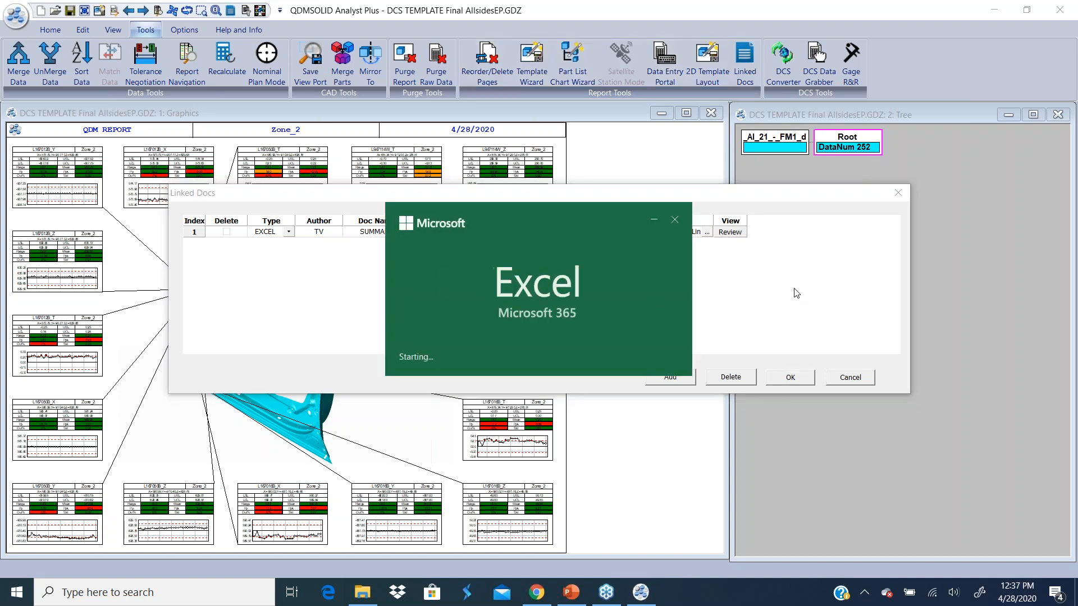
left_click(490, 335)
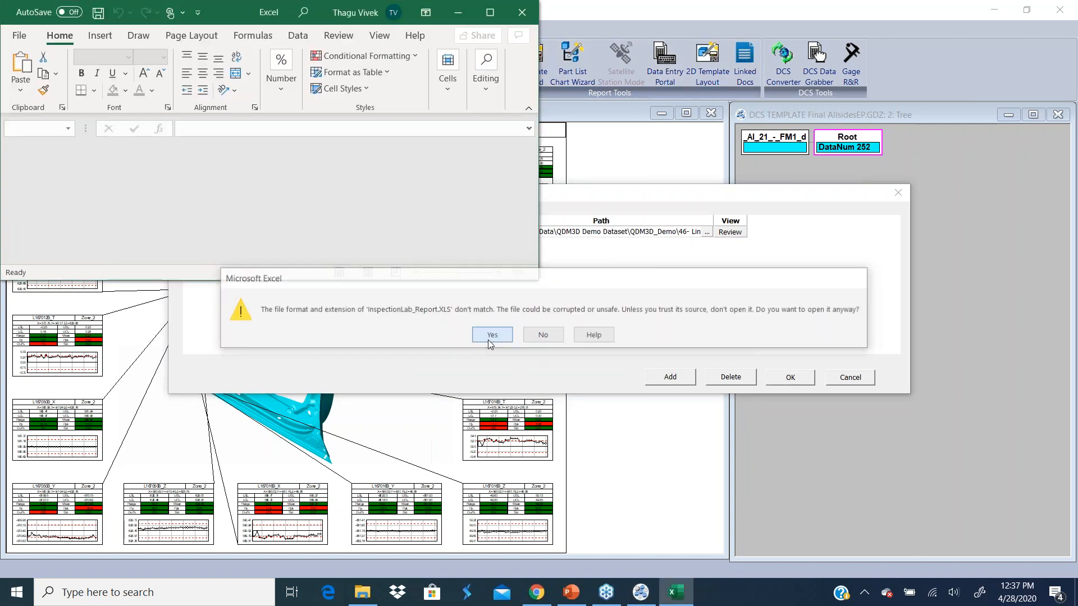
left_click(490, 12)
scroll(570, 427, "down", 2)
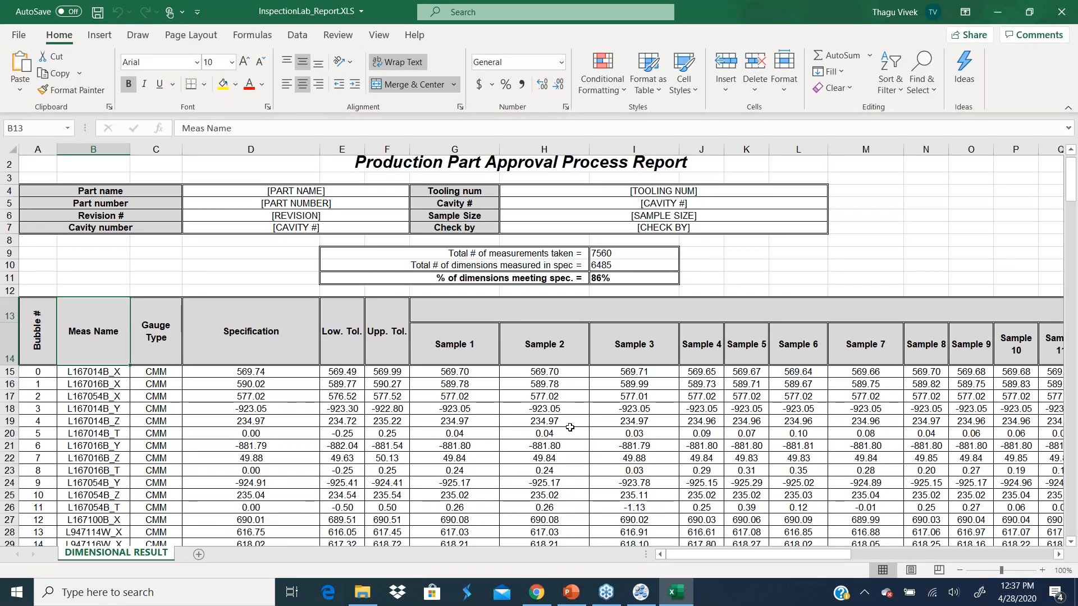
scroll(570, 428, "down", 7)
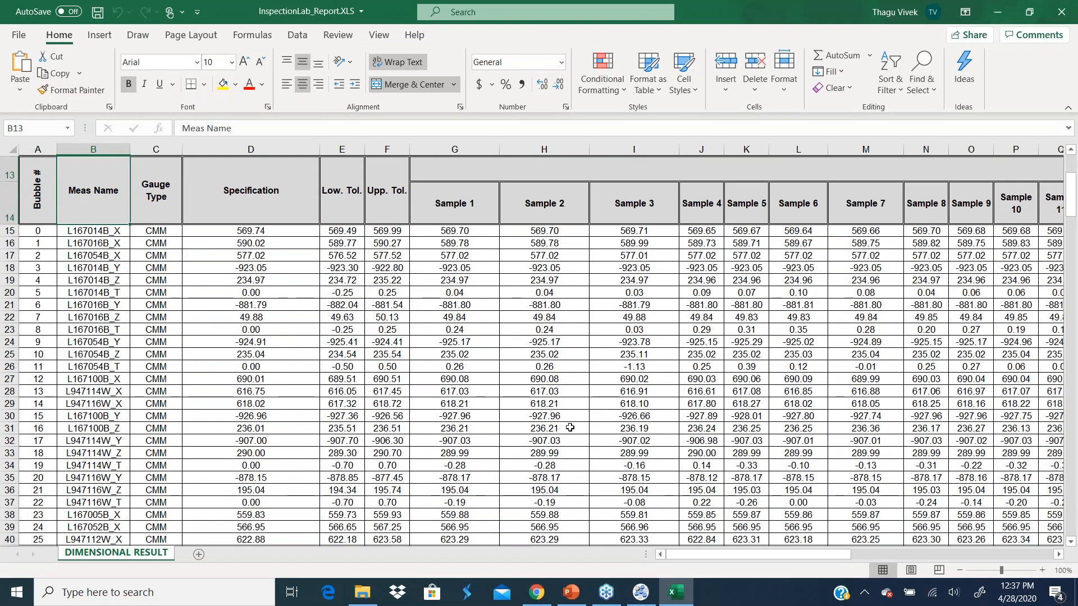
scroll(569, 428, "up", 9)
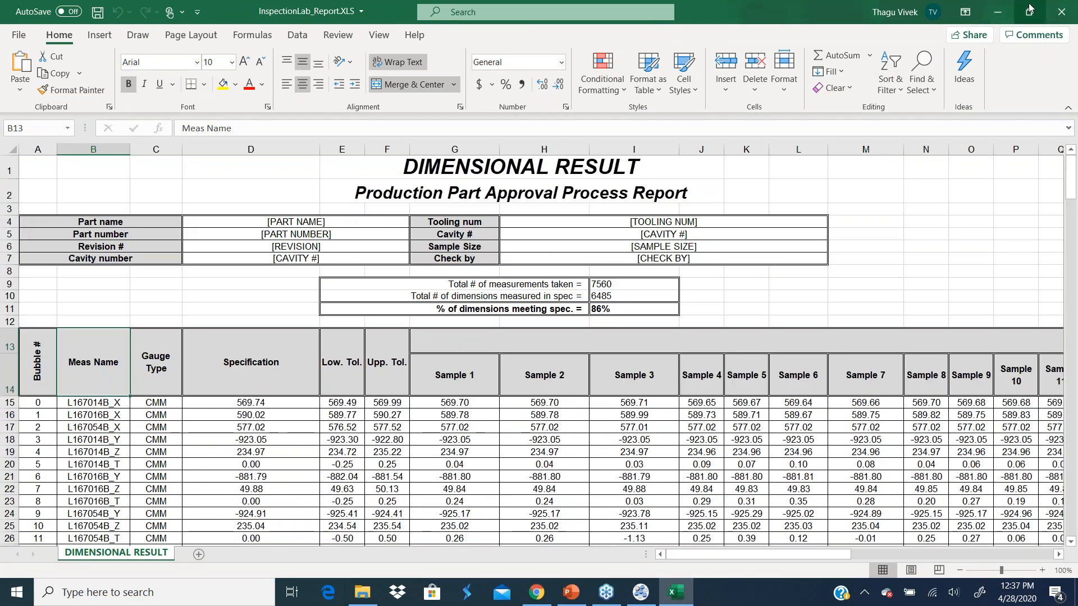
double_click(776, 11)
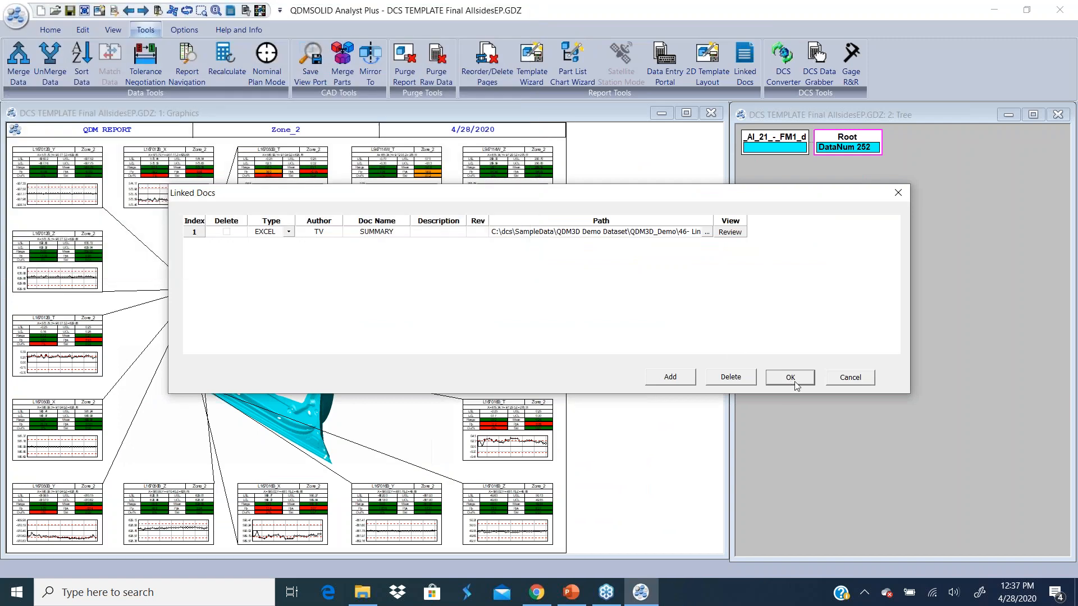
left_click(849, 378)
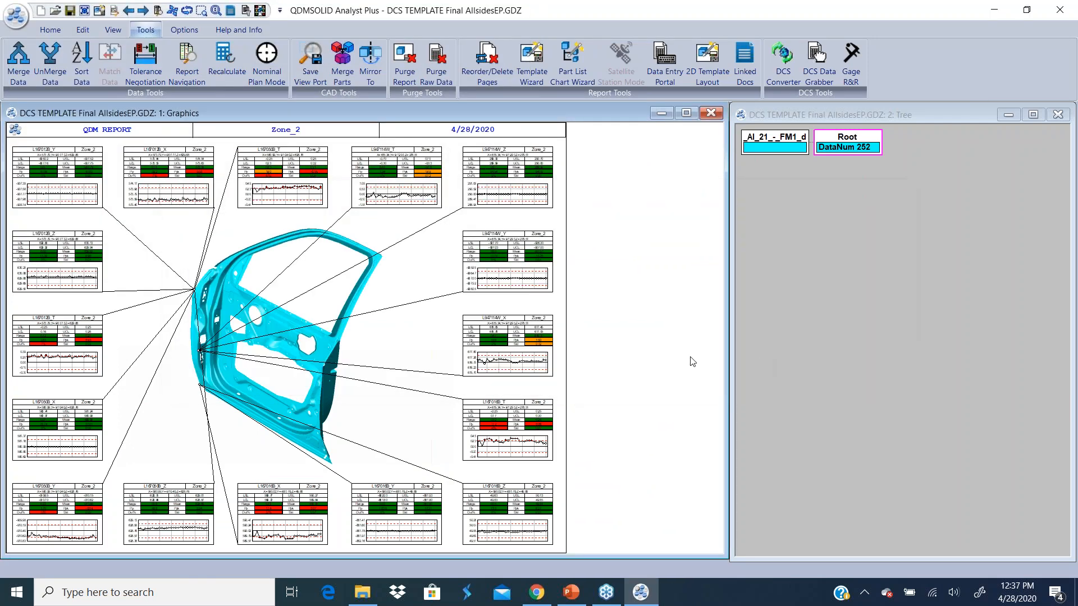
- Switch to PowerPoint and show slide 10 on the QDM Configurable Banner
left_click(568, 596)
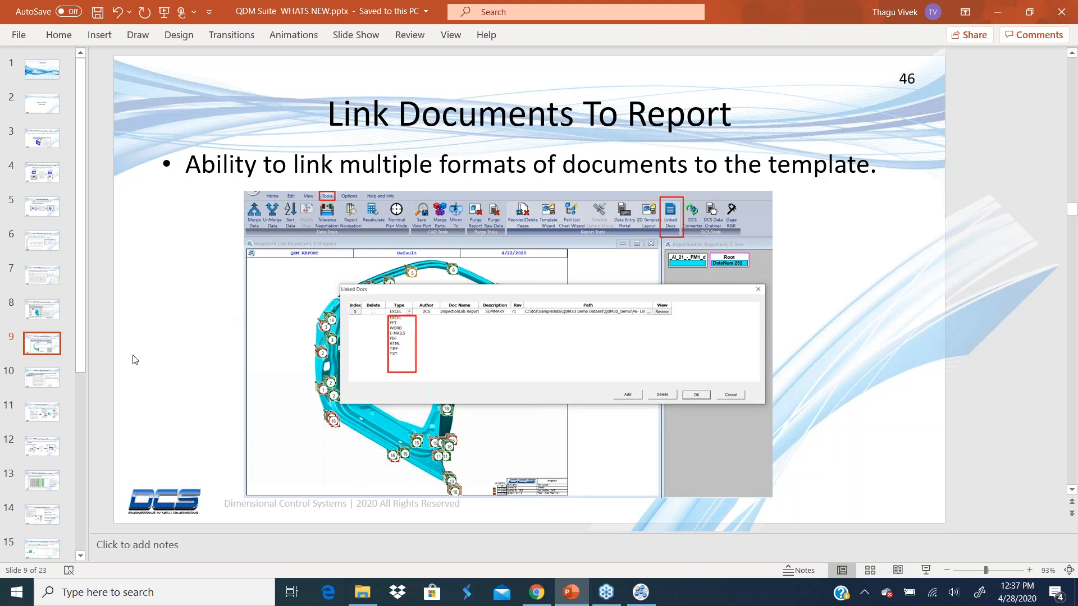
left_click(47, 382)
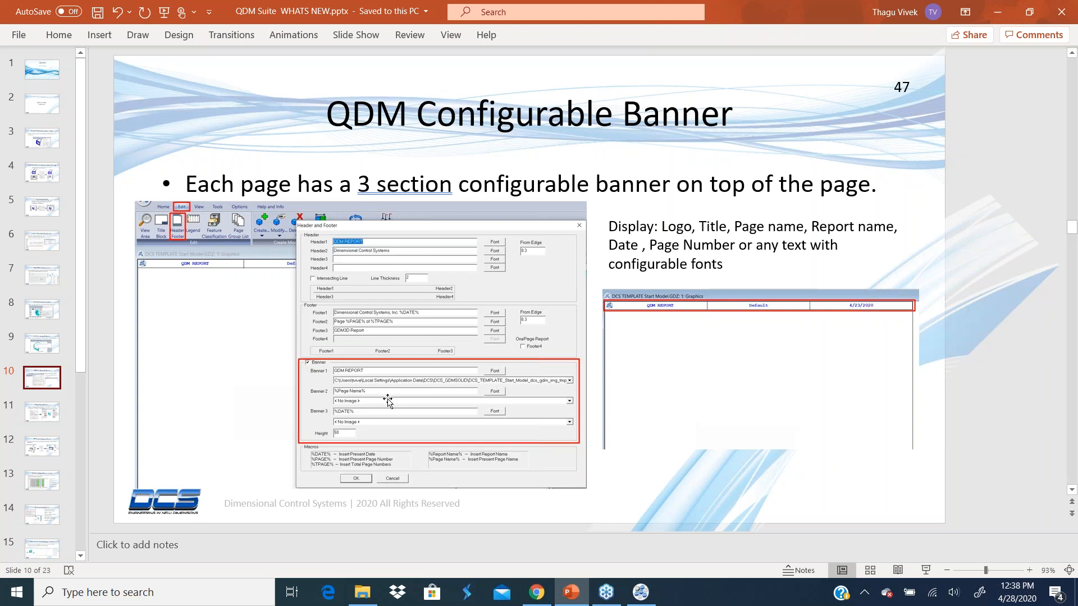
left_click(205, 373)
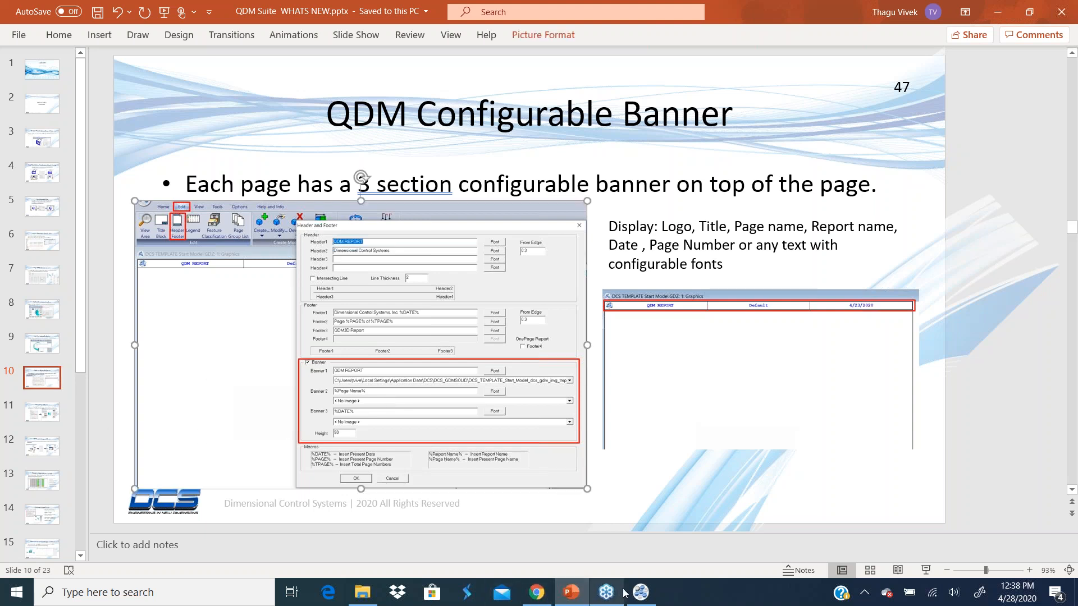
- Back in QDMSOLID Analyst Plus, close the current template without saving and open the recent document DCS TEMPLATE Start Model.GDZ
left_click(640, 592)
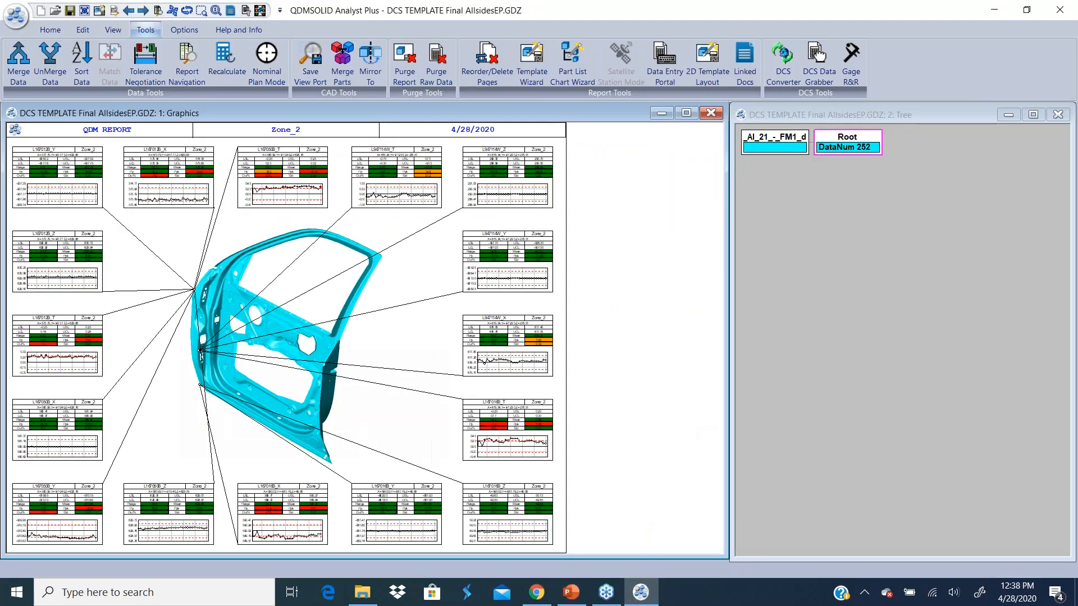
left_click(16, 15)
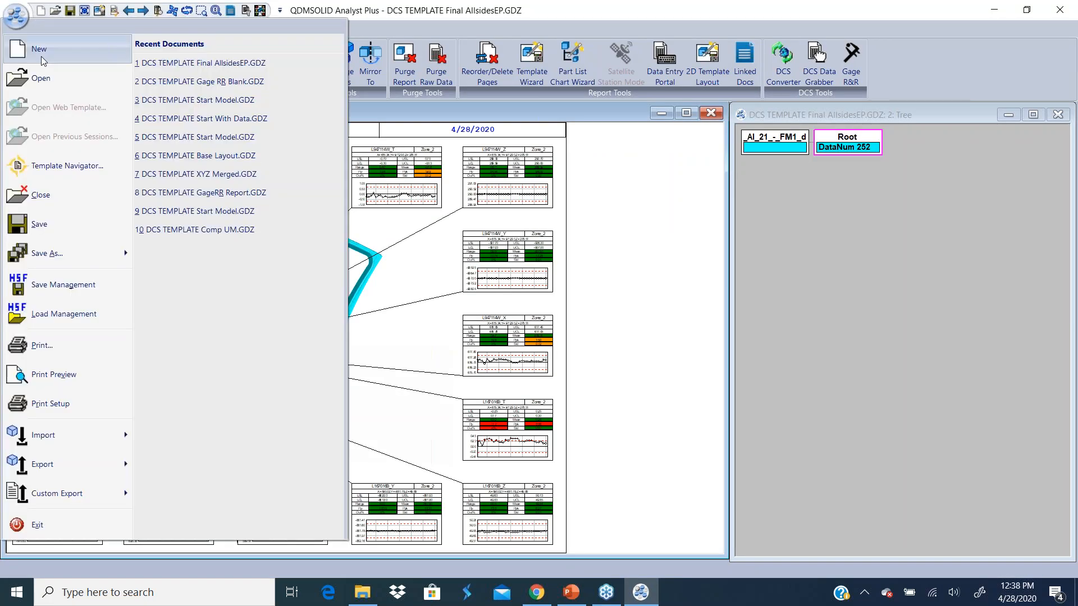
left_click(39, 197)
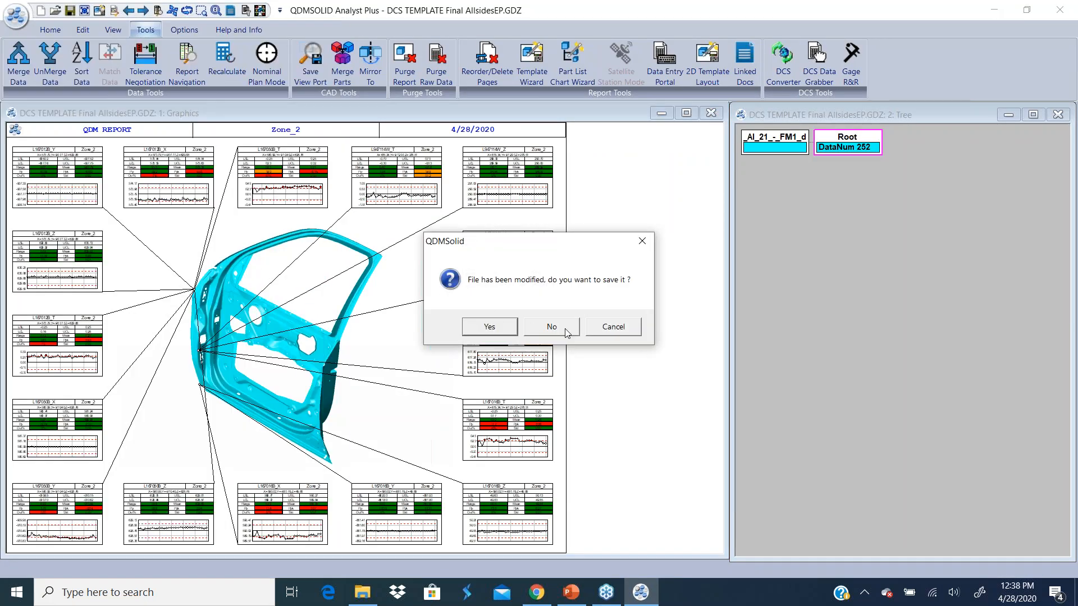
left_click(565, 332)
left_click(16, 17)
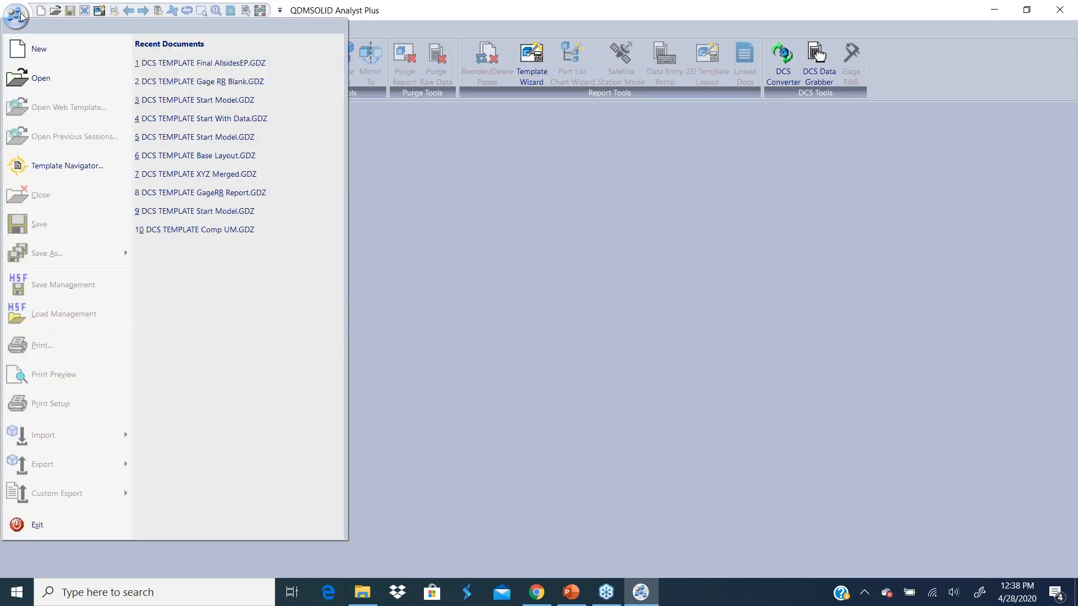
left_click(227, 100)
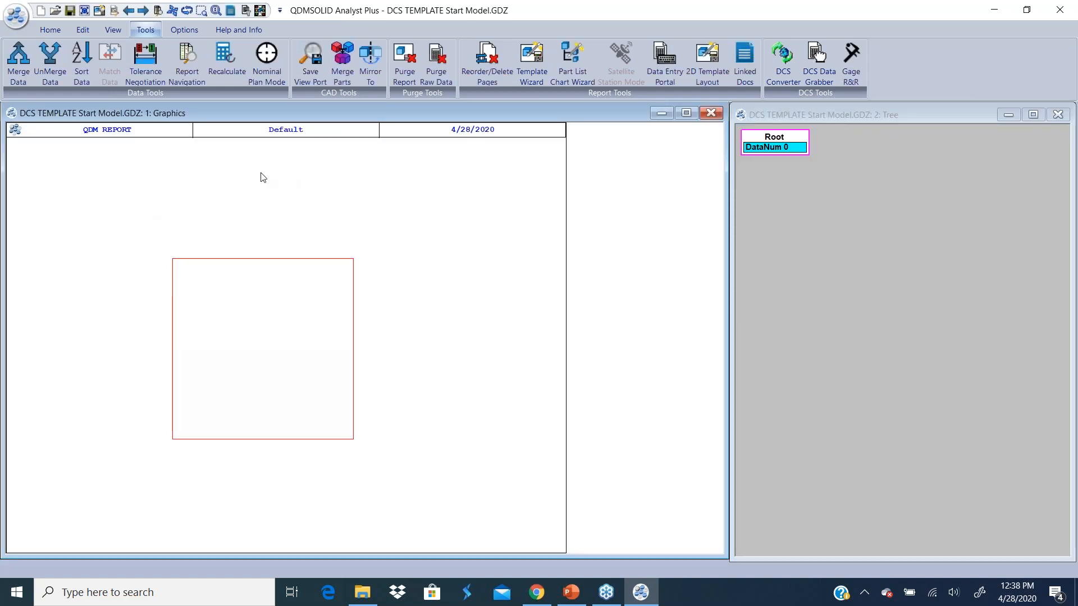
- Open the Header and Footer settings and set the Banner 1 font size to 18
left_click(83, 30)
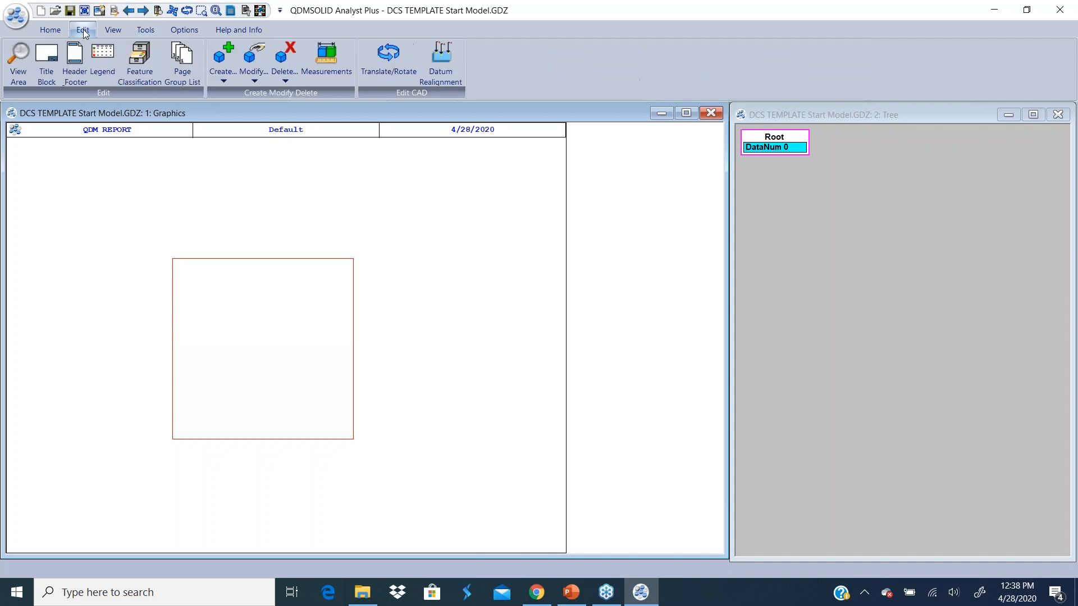
left_click(76, 77)
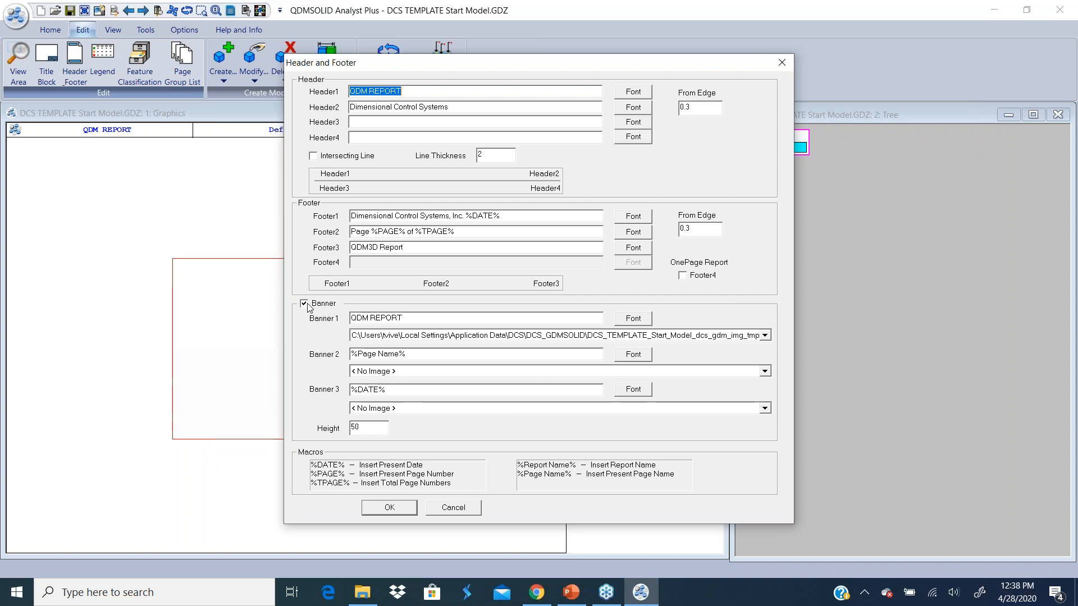
left_click_drag(421, 319, 347, 317)
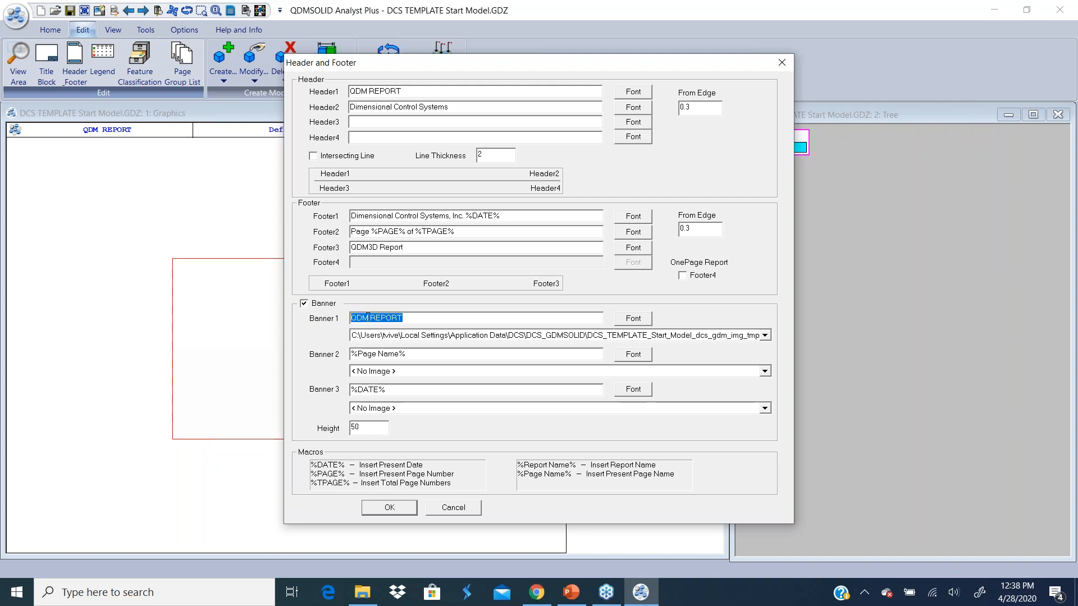
left_click(632, 319)
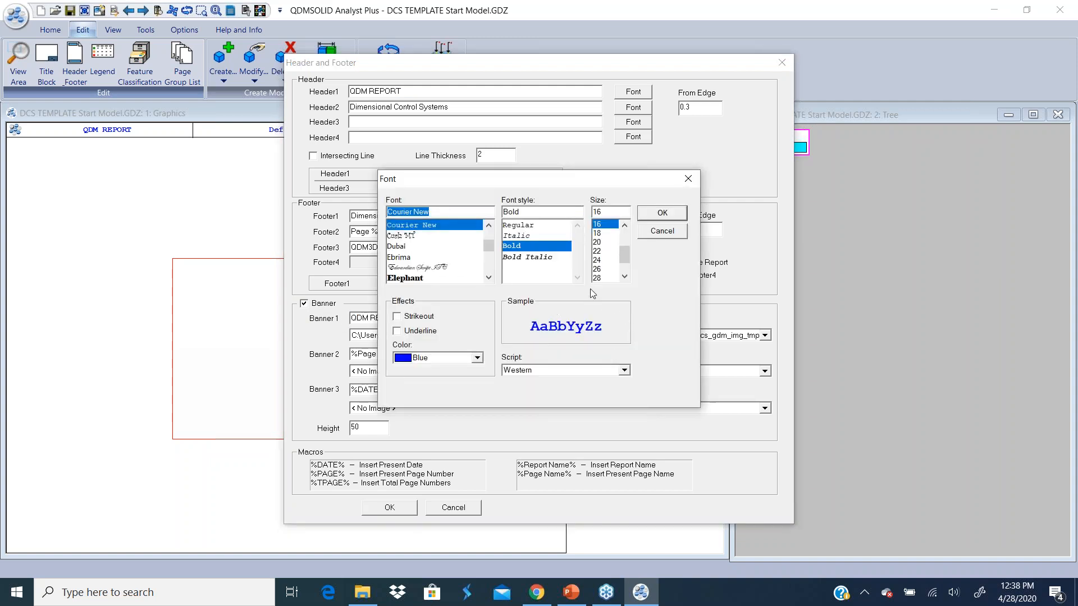
left_click(600, 234)
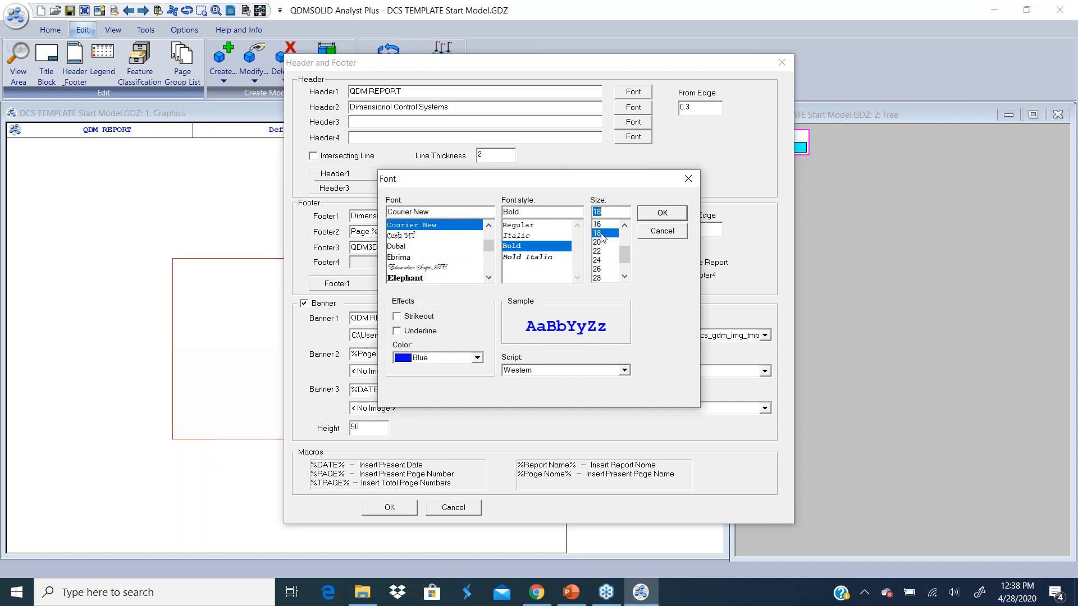
left_click(662, 215)
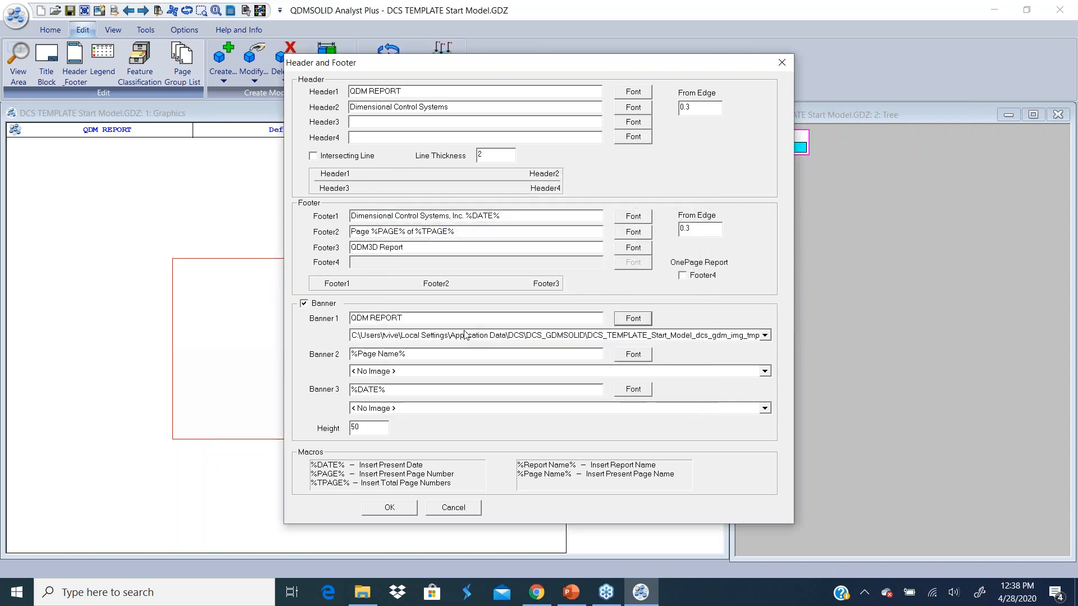
- Review the Banner 1 image choice and the Banner 2 page name macro, and apply the Header and Footer settings
left_click(765, 336)
left_click(766, 320)
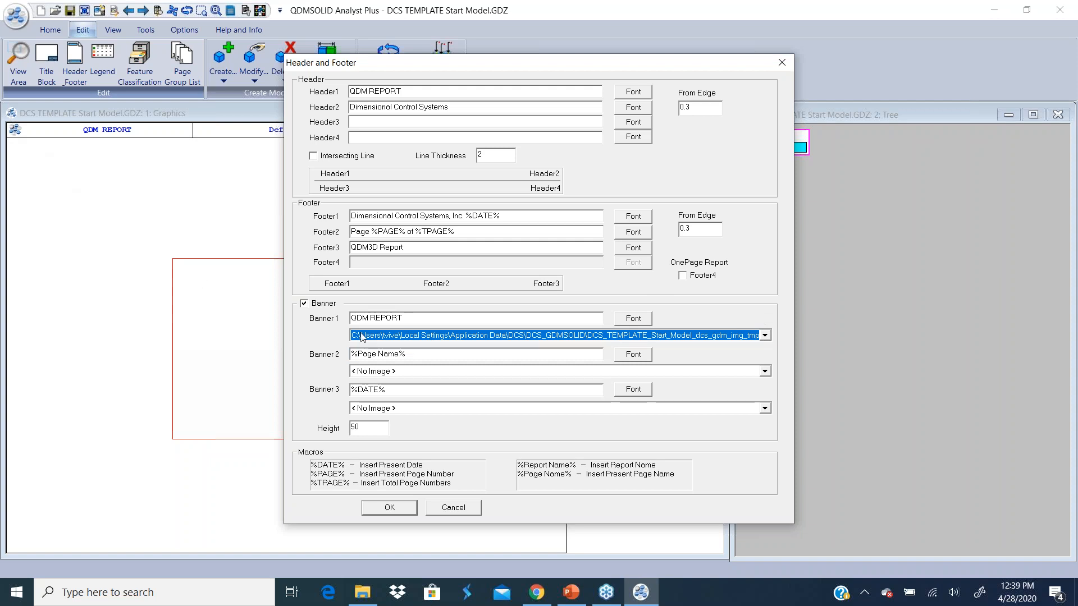
left_click_drag(520, 70, 673, 74)
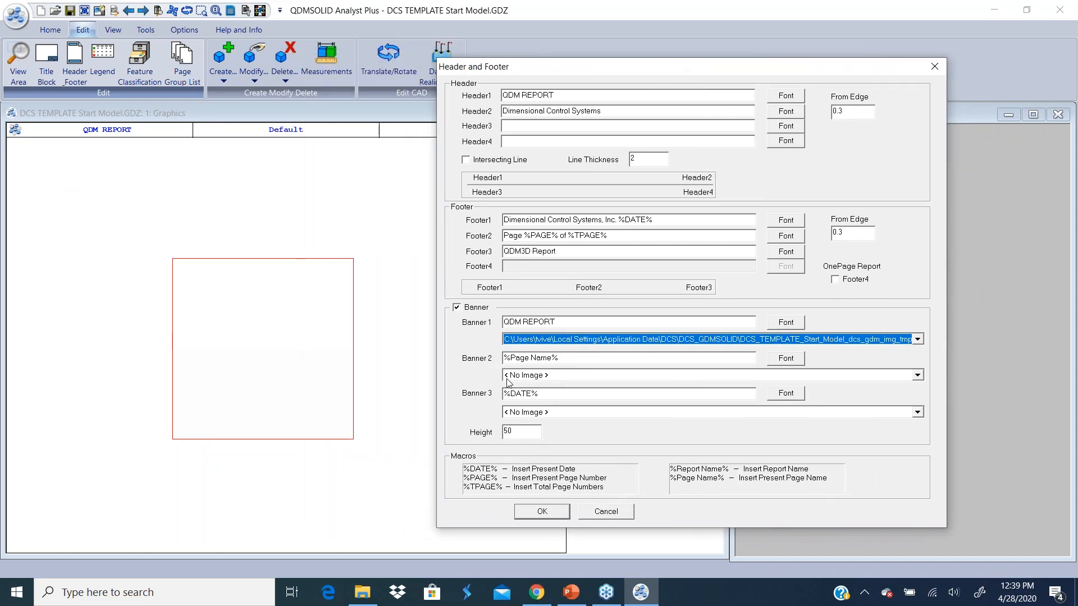
left_click_drag(509, 359, 551, 358)
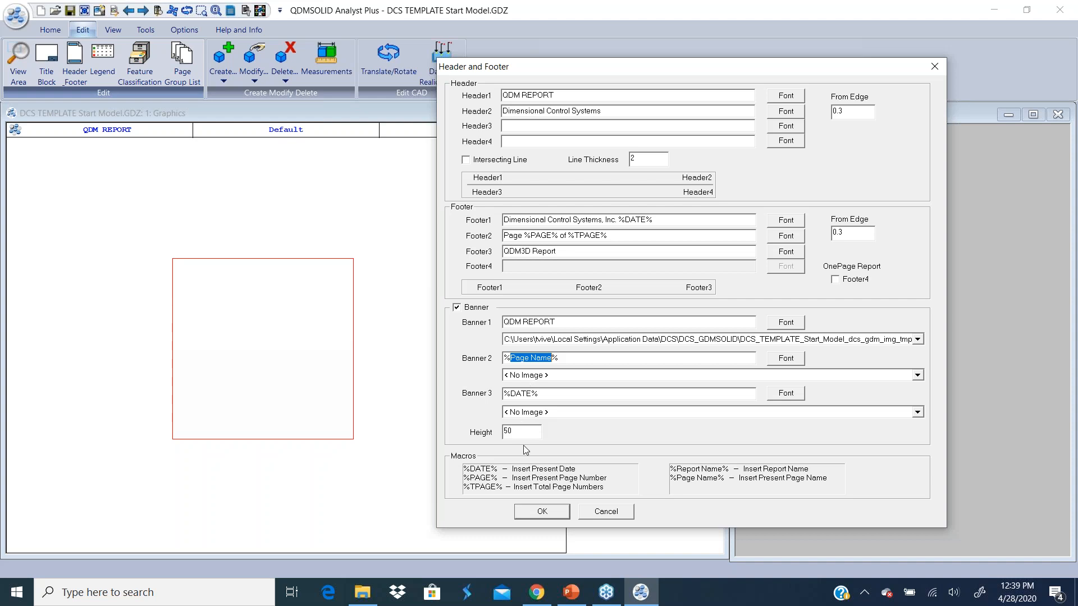
left_click(543, 511)
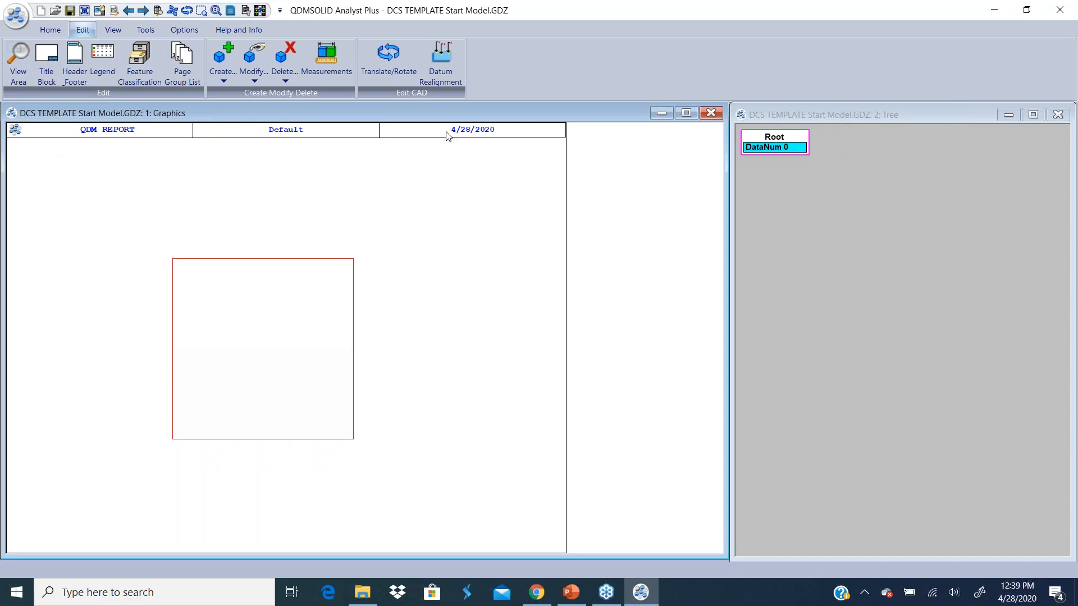
- Page through the template to check the banner on other pages, and switch to PowerPoint to show slide 11
left_click(144, 12)
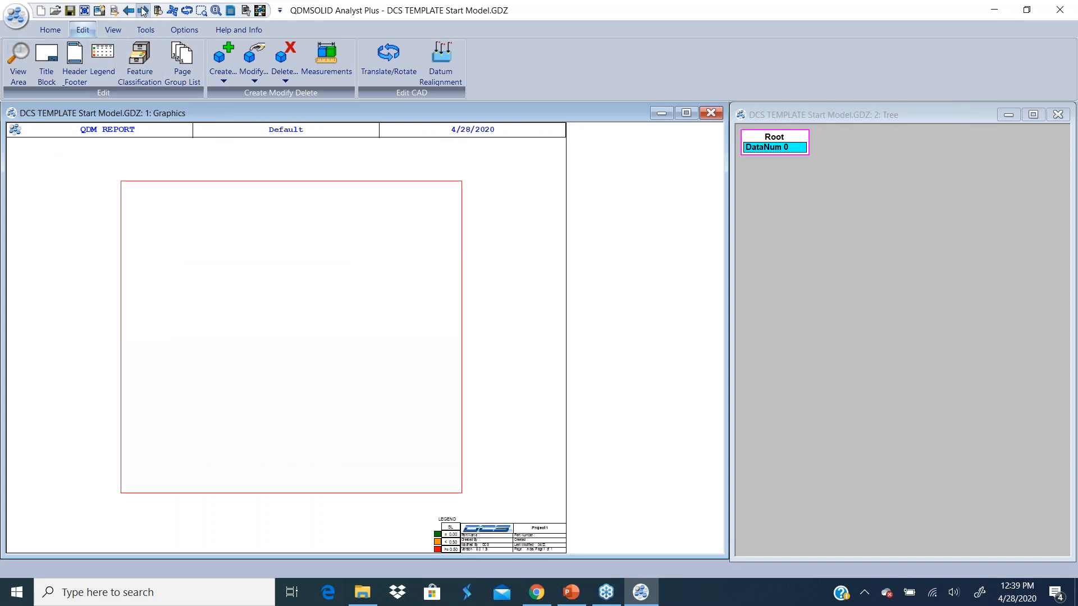
left_click(144, 11)
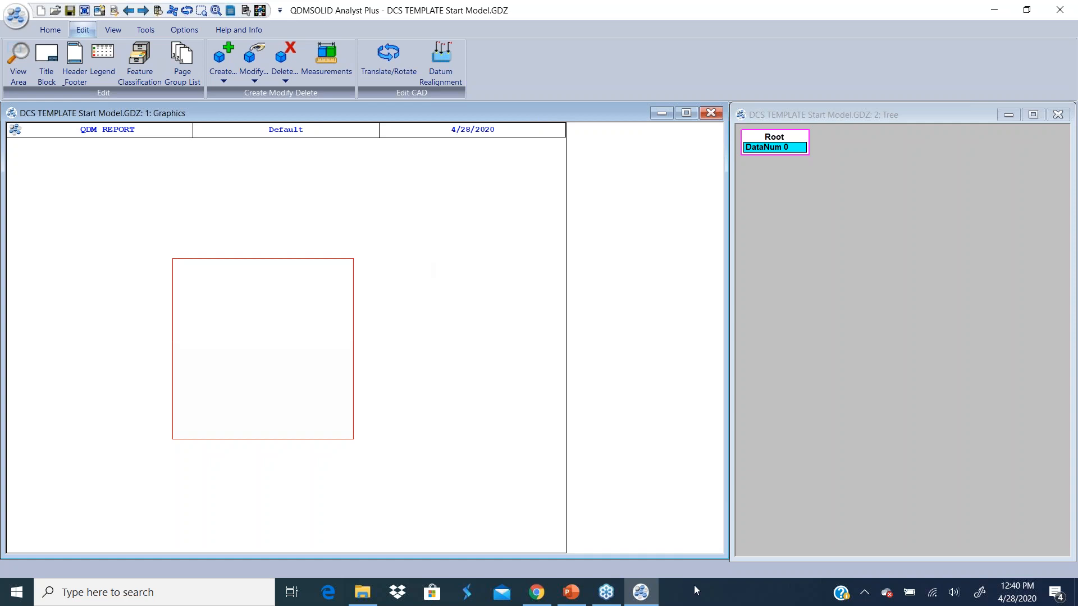
left_click(570, 592)
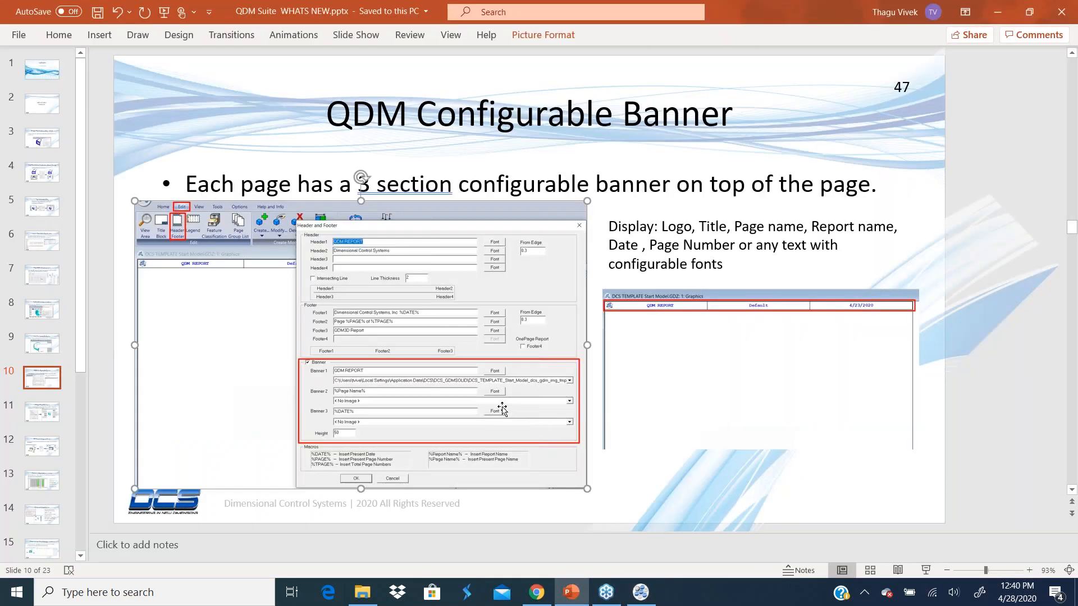
left_click(45, 415)
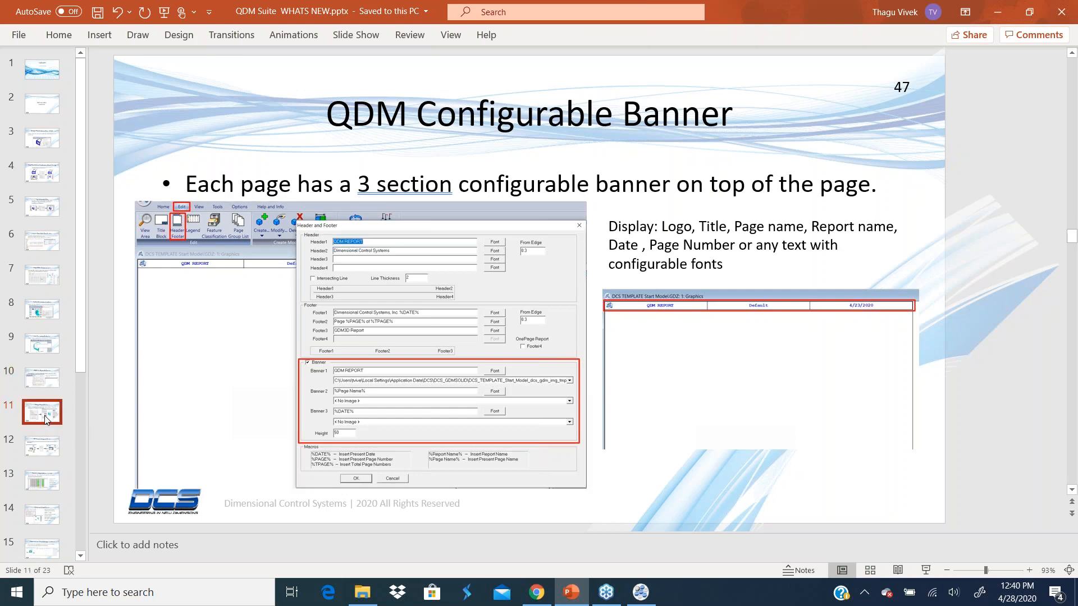
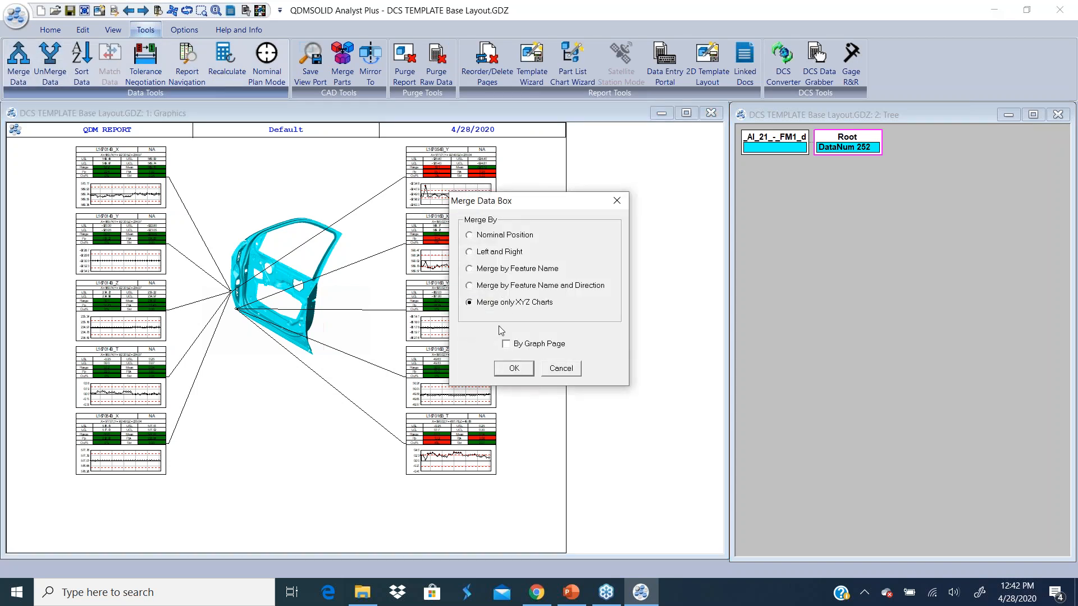
- Merge the chart data using Merge only XYZ Charts, and move the two upper charts beside the door closer together
left_click(514, 368)
left_click_drag(110, 180, 98, 275)
left_click_drag(112, 371, 104, 340)
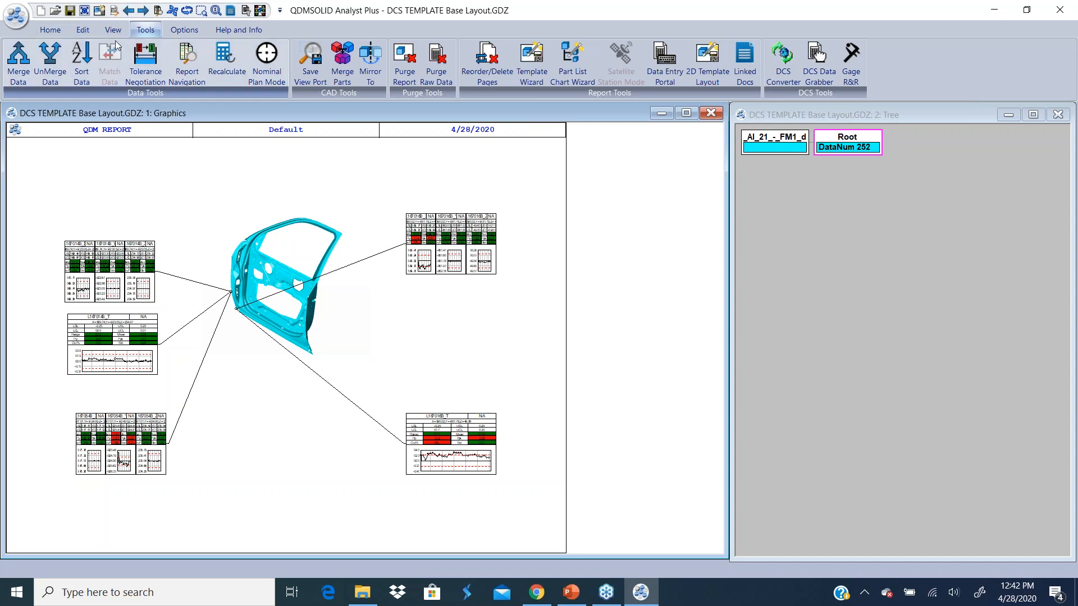
- Open Edit Chart Page and add all charts whose name matches *_X* to the chart list
left_click(180, 33)
left_click(48, 33)
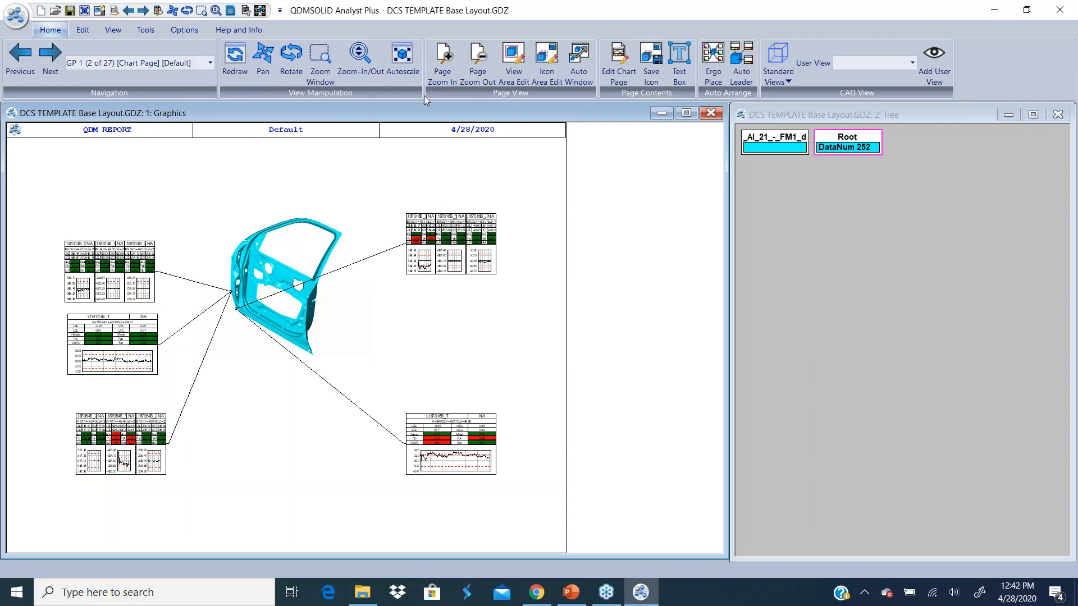
left_click(621, 73)
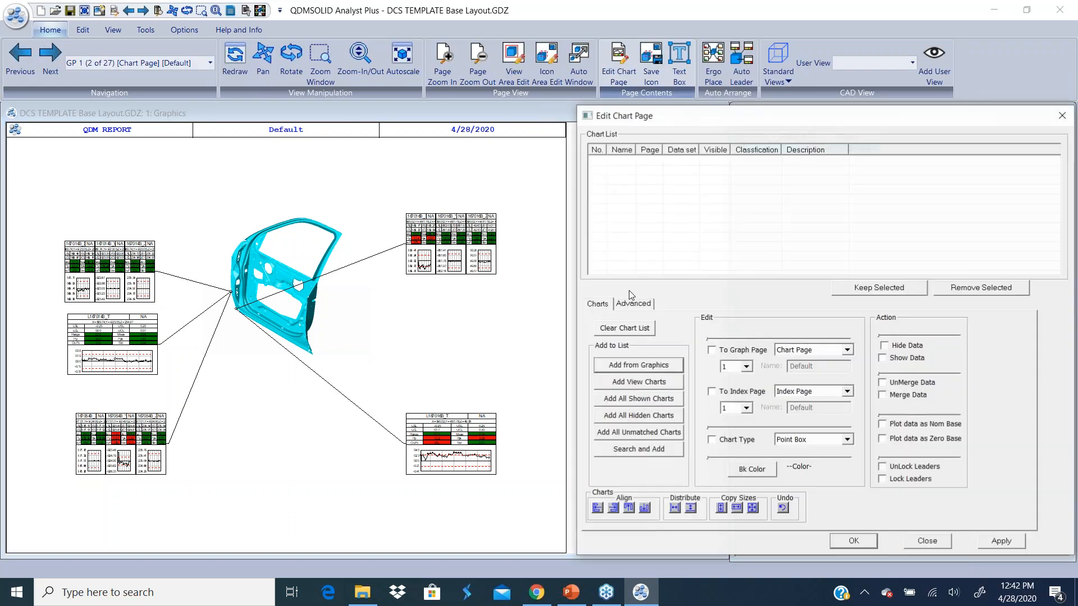
left_click(640, 451)
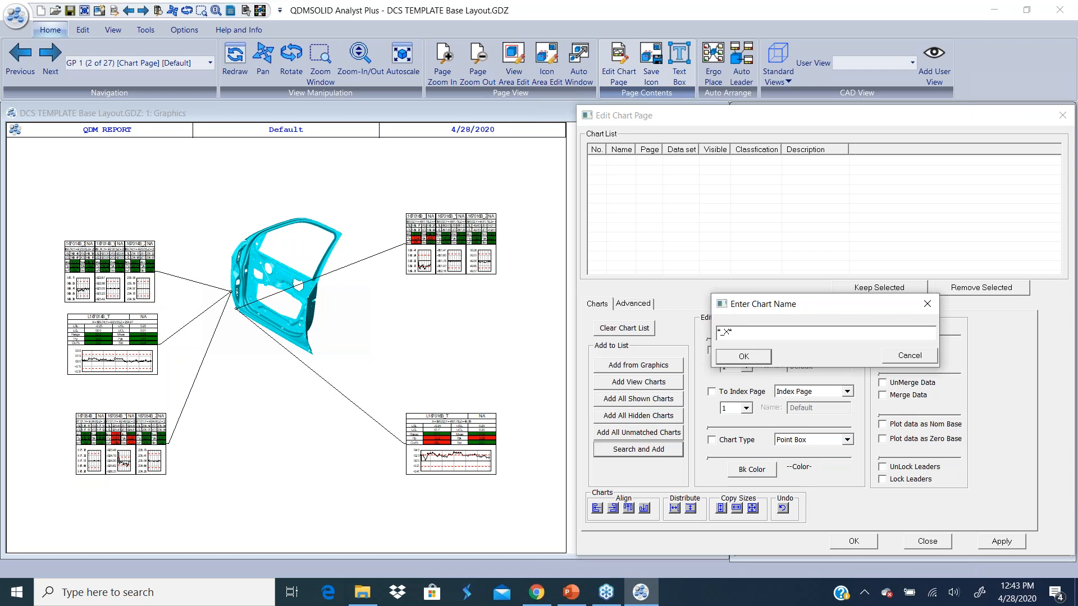
left_click(740, 357)
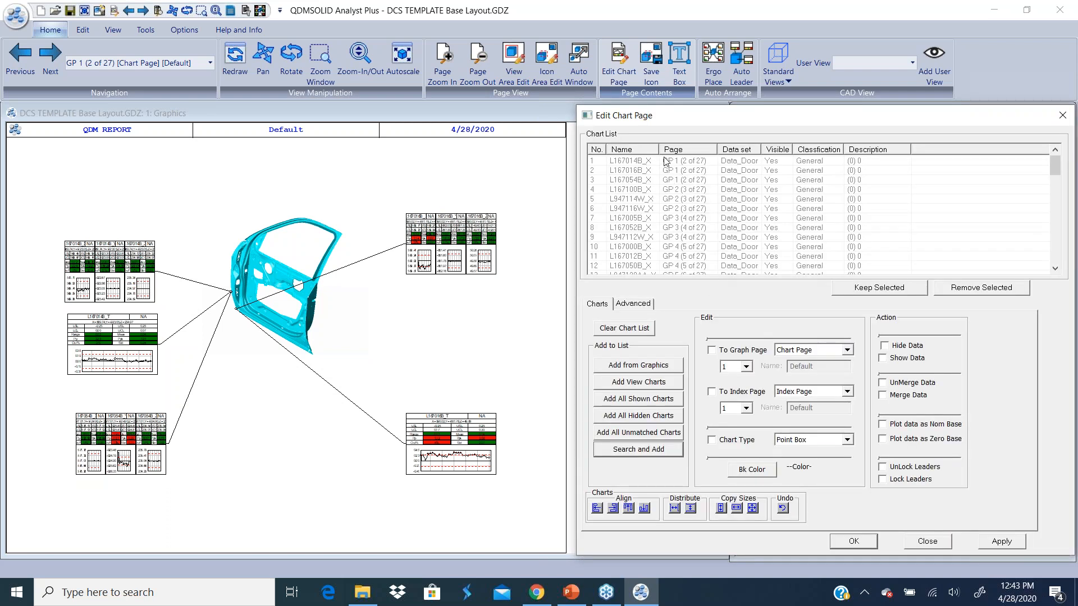
- Change the chart type of all listed charts to Meas Name, apply it, and close Edit Chart Page
left_click_drag(660, 152, 678, 158)
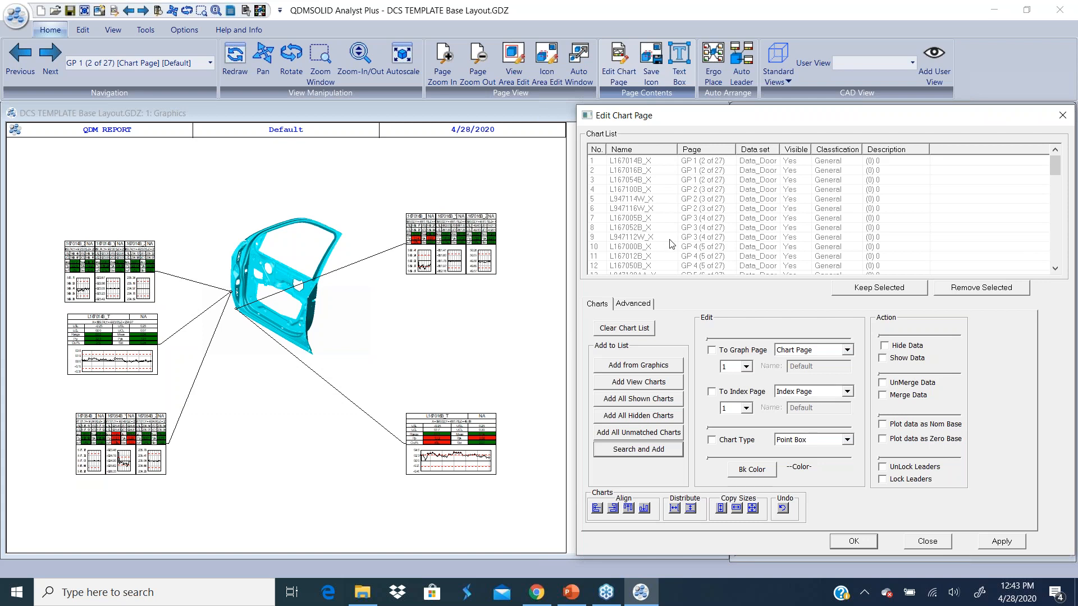
left_click(732, 441)
left_click(847, 441)
mouse_move(848, 476)
left_mouse_down()
mouse_move(848, 486)
mouse_move(847, 466)
left_mouse_up()
left_click(801, 461)
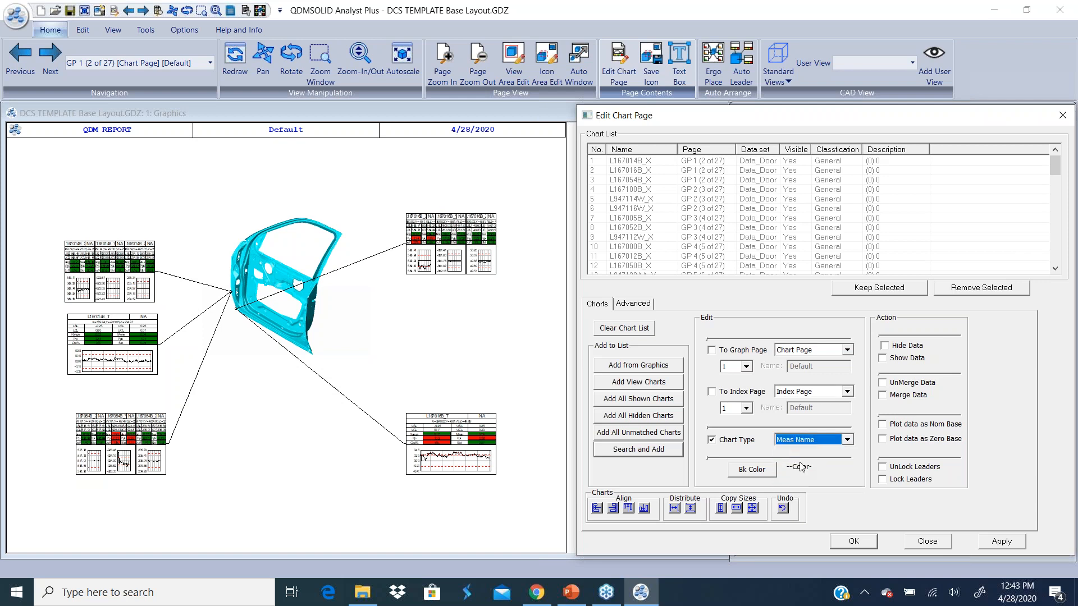
left_click(1000, 542)
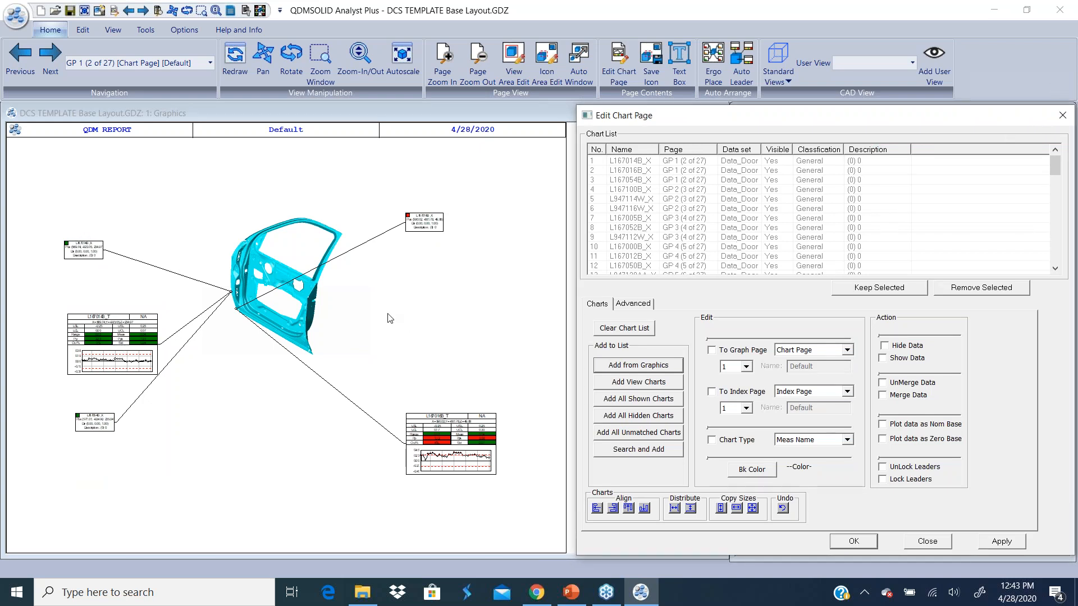
left_click(854, 541)
- Move the upper-left chart up, the chart below it up and outward, and the lower-right chart closer to the door's height
left_click_drag(76, 250, 76, 232)
left_click_drag(113, 356, 88, 325)
left_click_drag(468, 434, 470, 388)
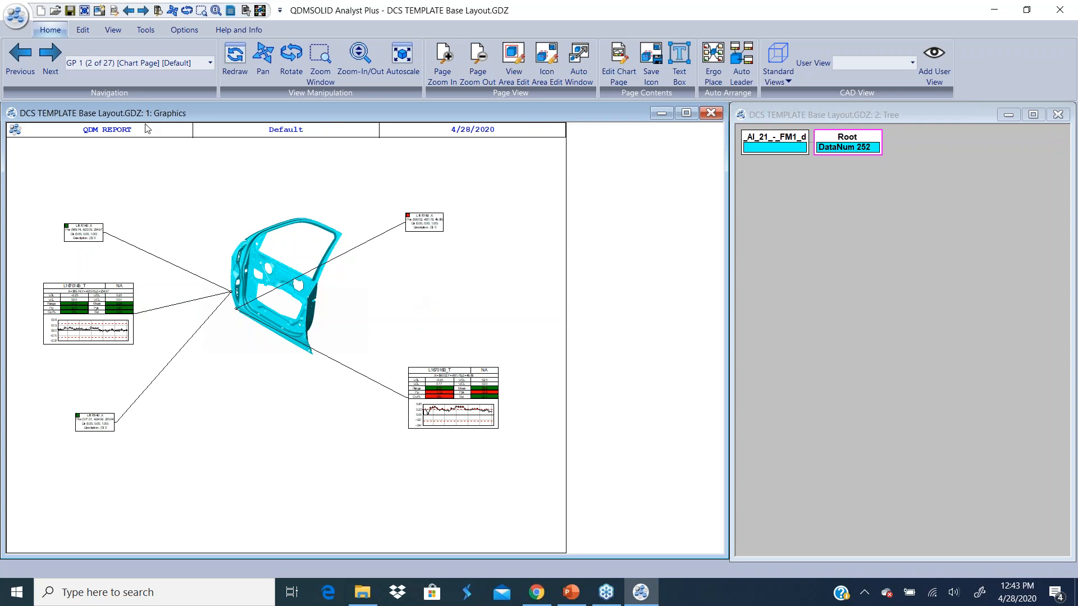
- Check the Merge Only XYZ Charts slide in PowerPoint, and close the DCS TEMPLATE Base Layout template without saving it
left_click(571, 596)
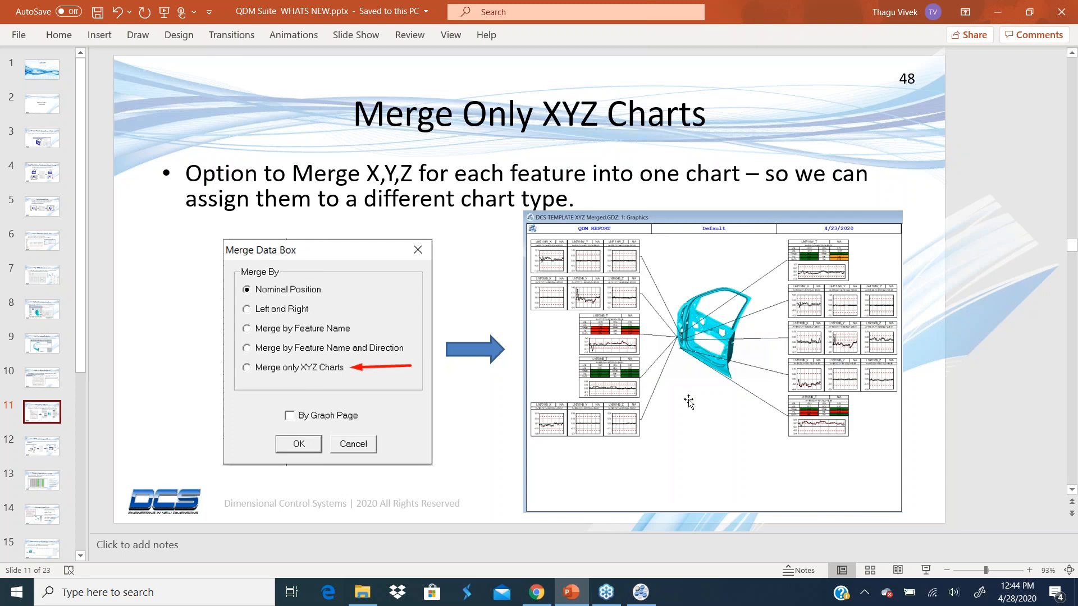
left_click(645, 591)
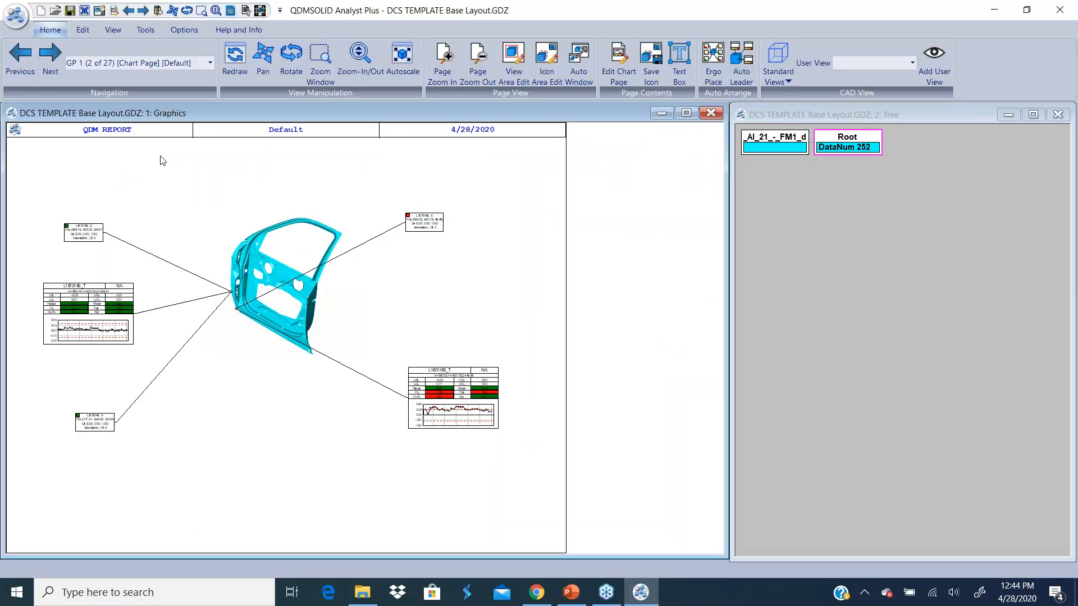
left_click(16, 19)
left_click(44, 196)
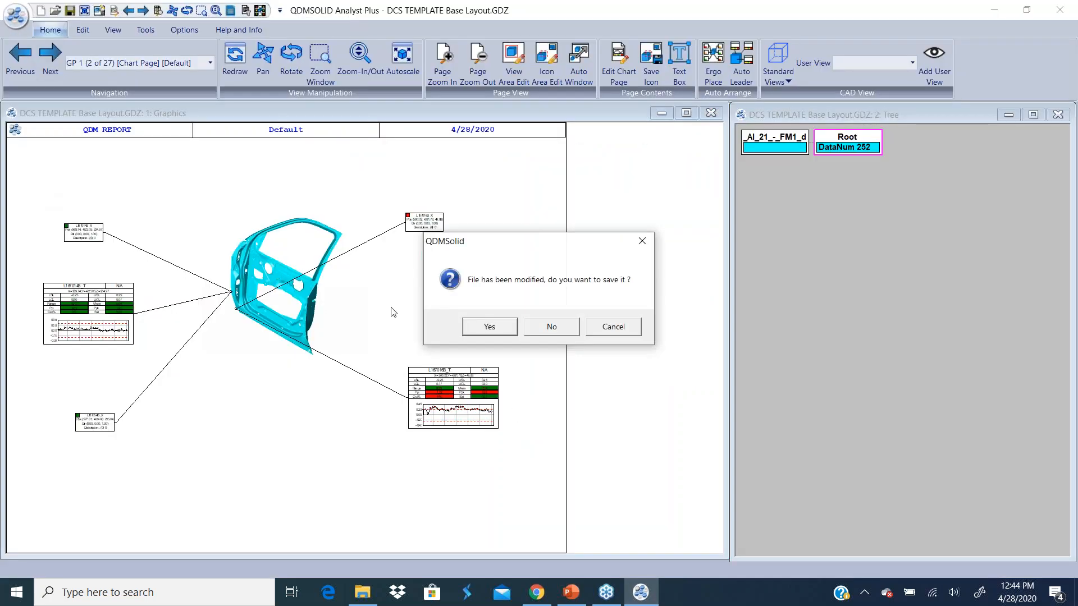
left_click(562, 330)
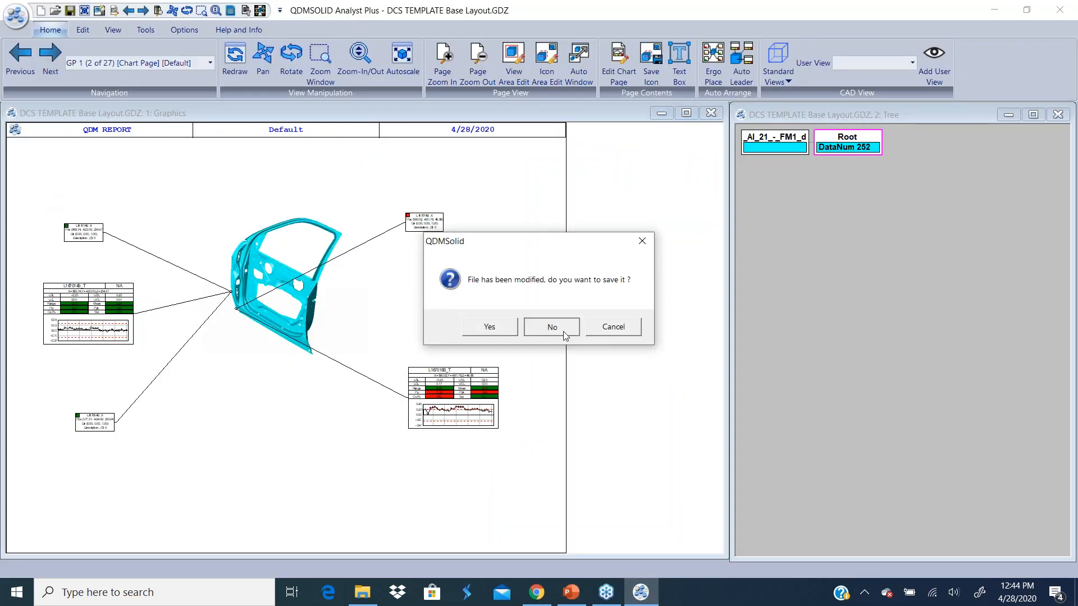
- Show the 2D Template Layout Wizard slide in PowerPoint, and close the DCS TEMPLATE Start Model template in QDMSOLID Analyst Plus
left_click(571, 592)
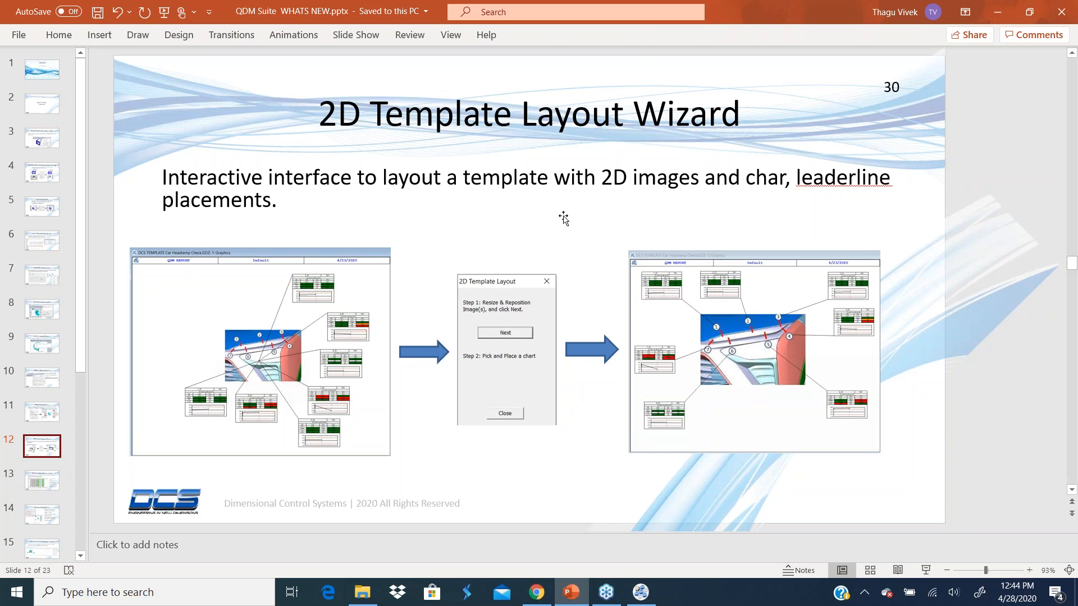
left_click(642, 593)
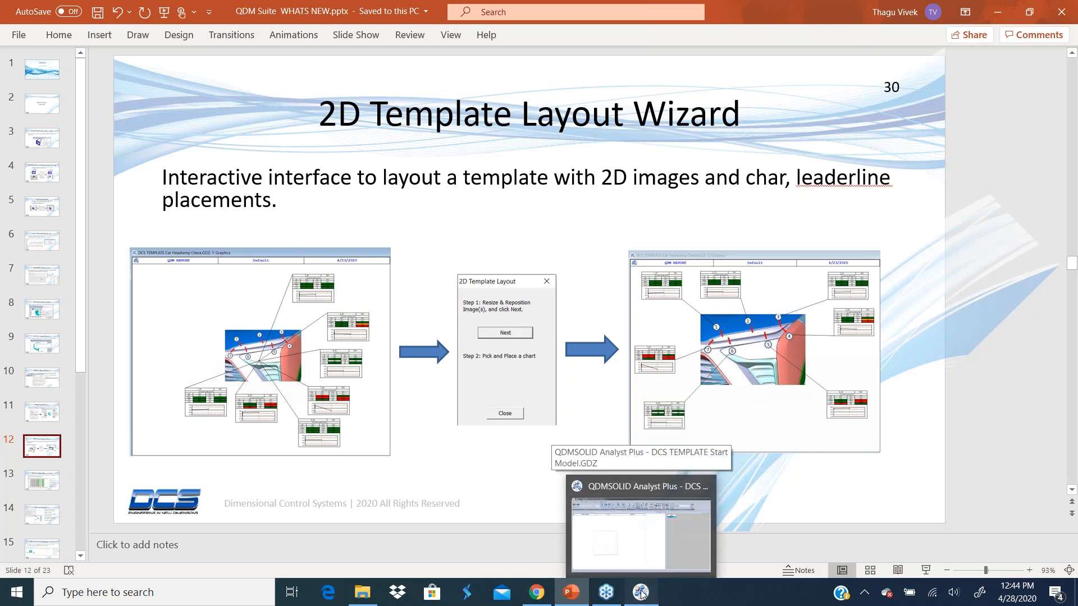
left_click(15, 16)
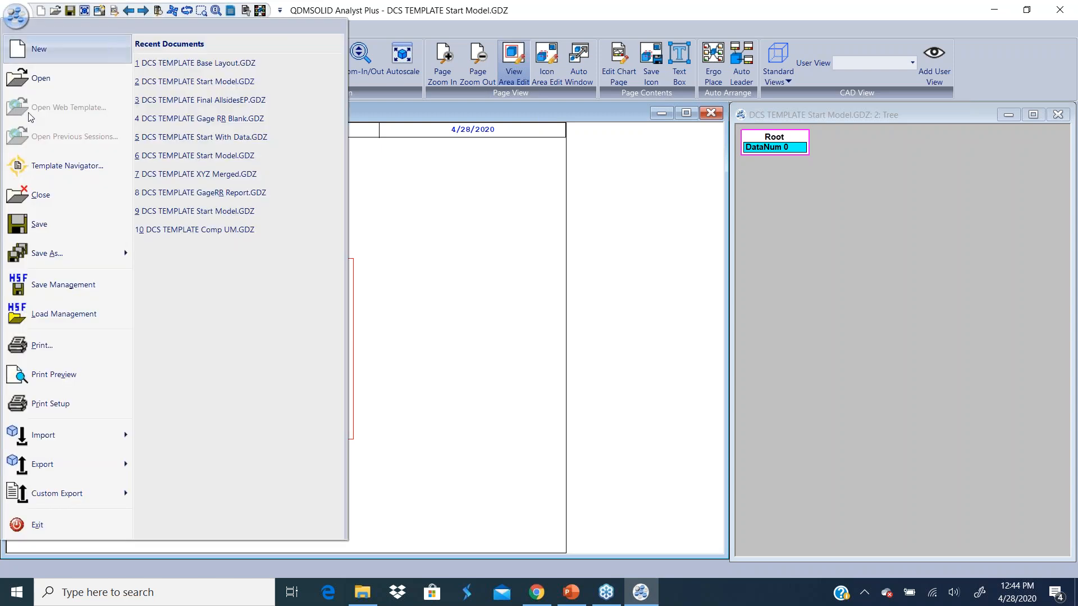
left_click(33, 195)
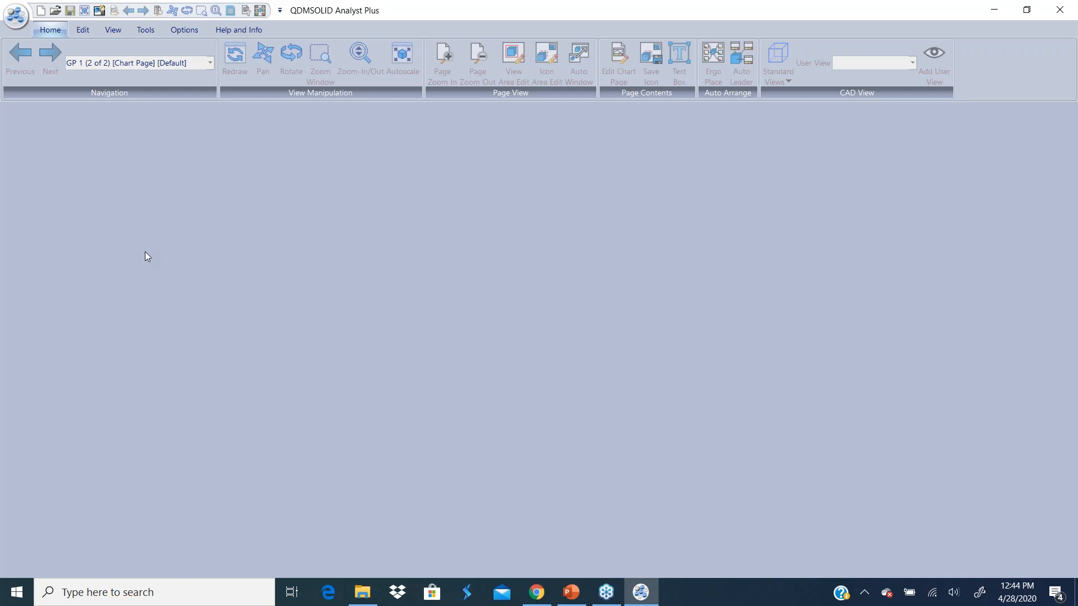
left_click(567, 593)
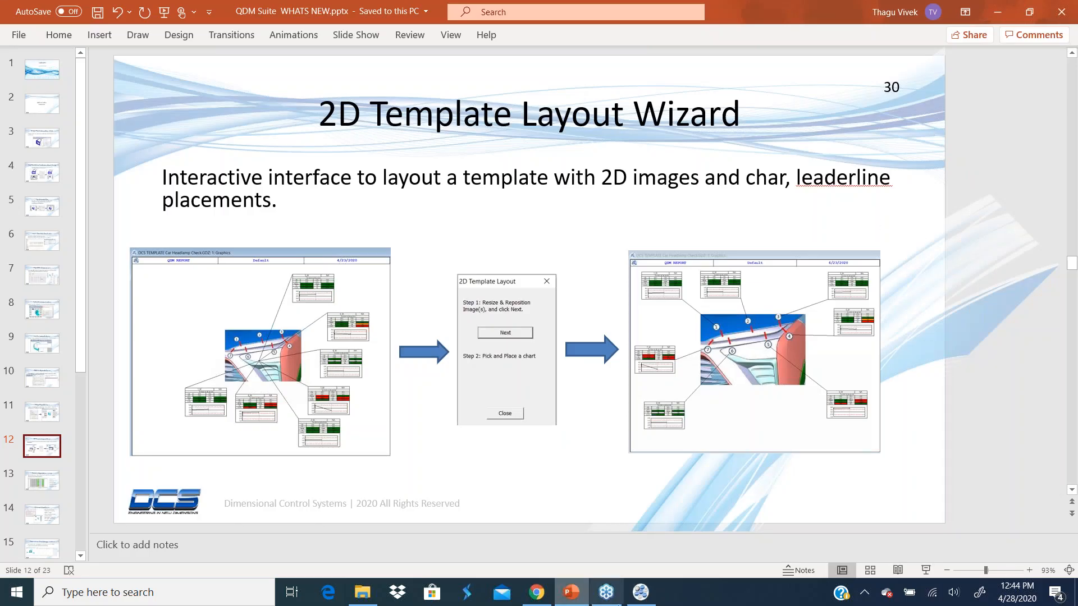
- Start opening a template in QDMSOLID Analyst Plus and look through QDM3D_Demo, including its 50- Measurement Chart folder
left_click(640, 592)
left_click(8, 17)
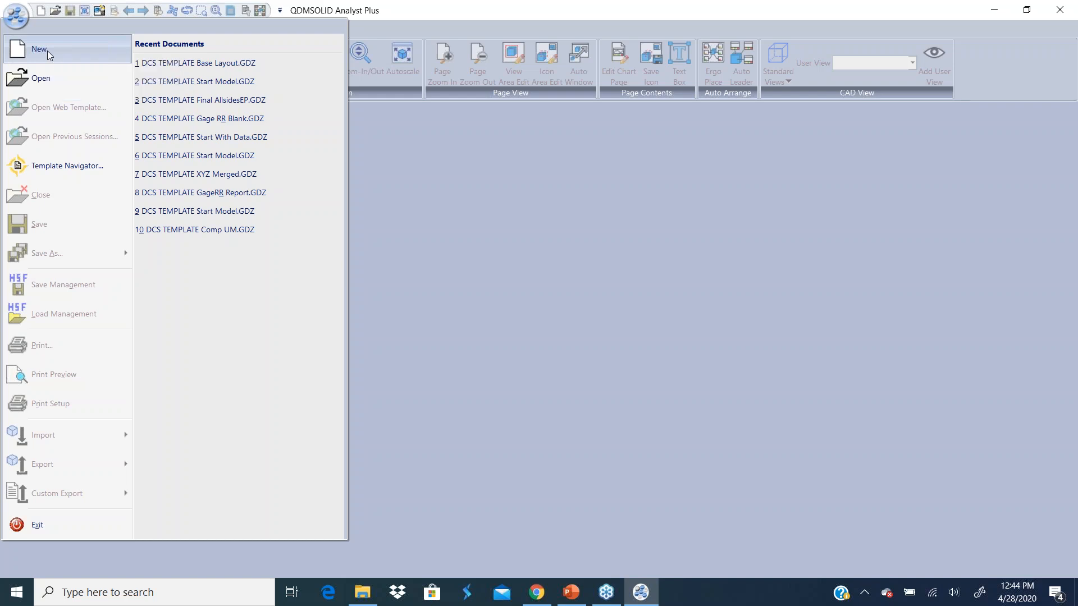
left_click(41, 80)
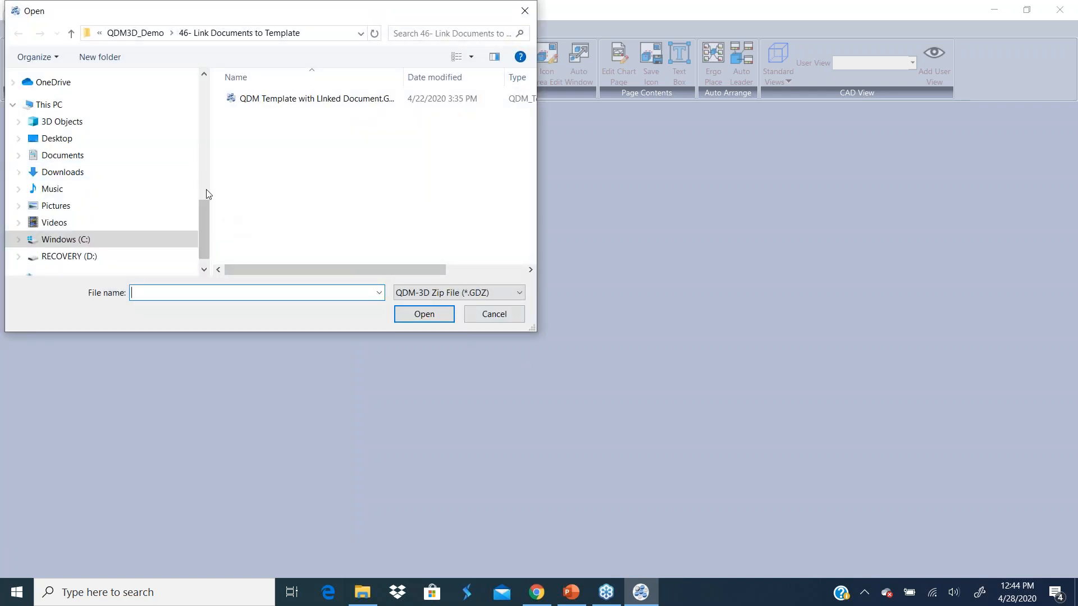
left_click(136, 34)
scroll(320, 202, "down", 2)
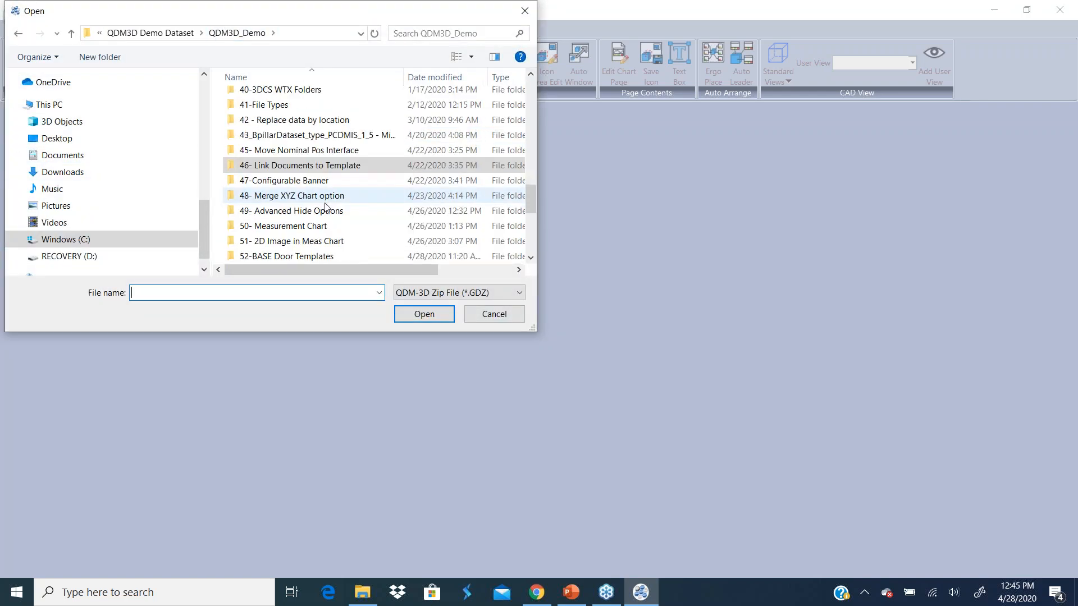
double_click(283, 226)
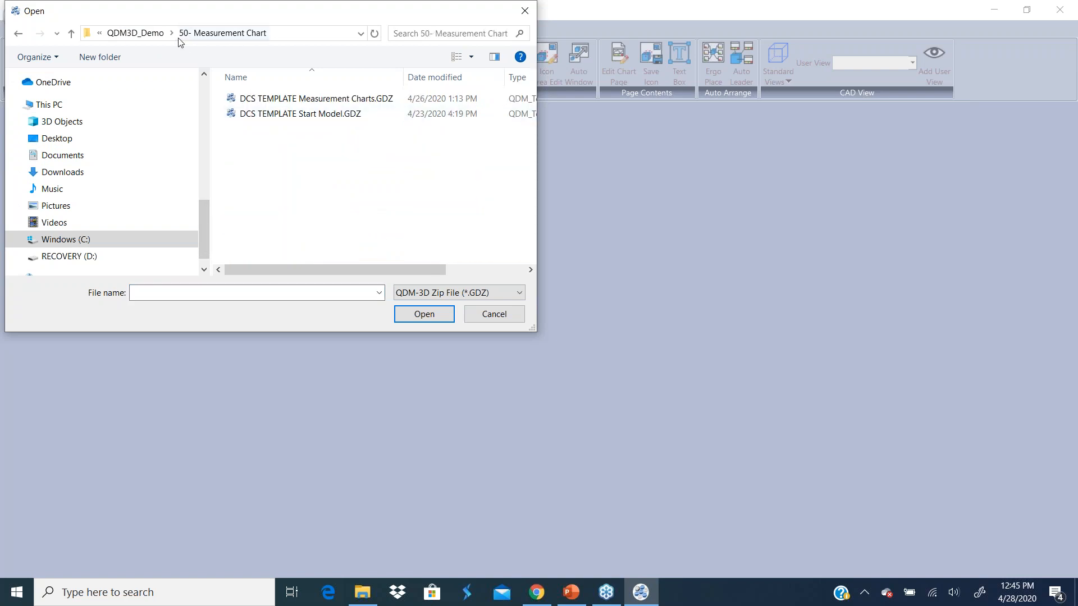
left_click(136, 34)
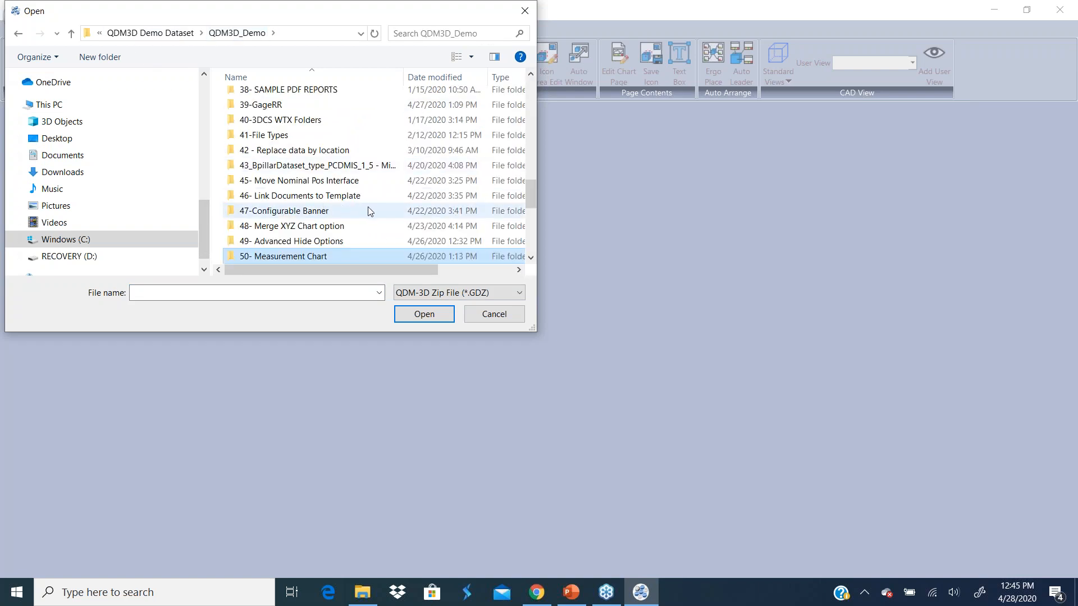
- Check the slide in PowerPoint, and open DCS TEMPLATE Start Model.GDZ from the 2d dataset1 folder in 30-2d template creation wizard
left_click(568, 593)
left_click(640, 592)
scroll(275, 112, "up", 3)
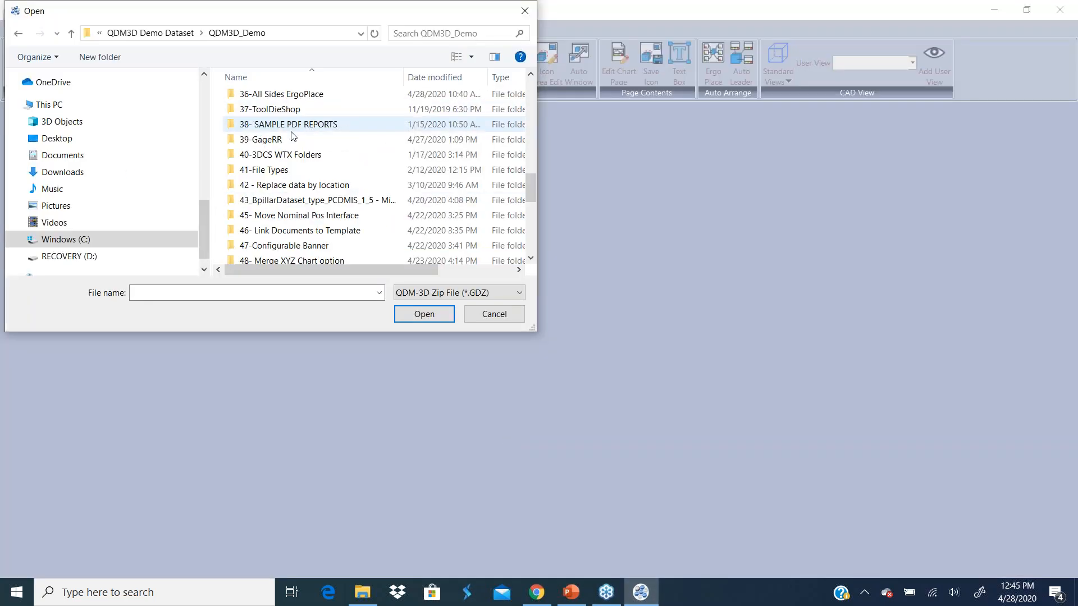
left_click(270, 96)
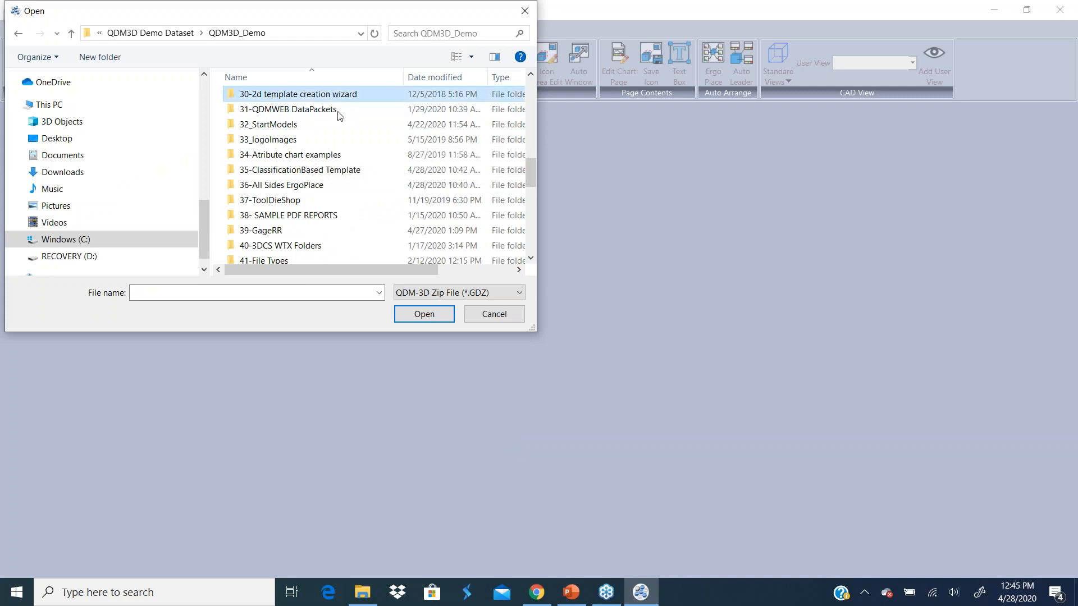
double_click(273, 97)
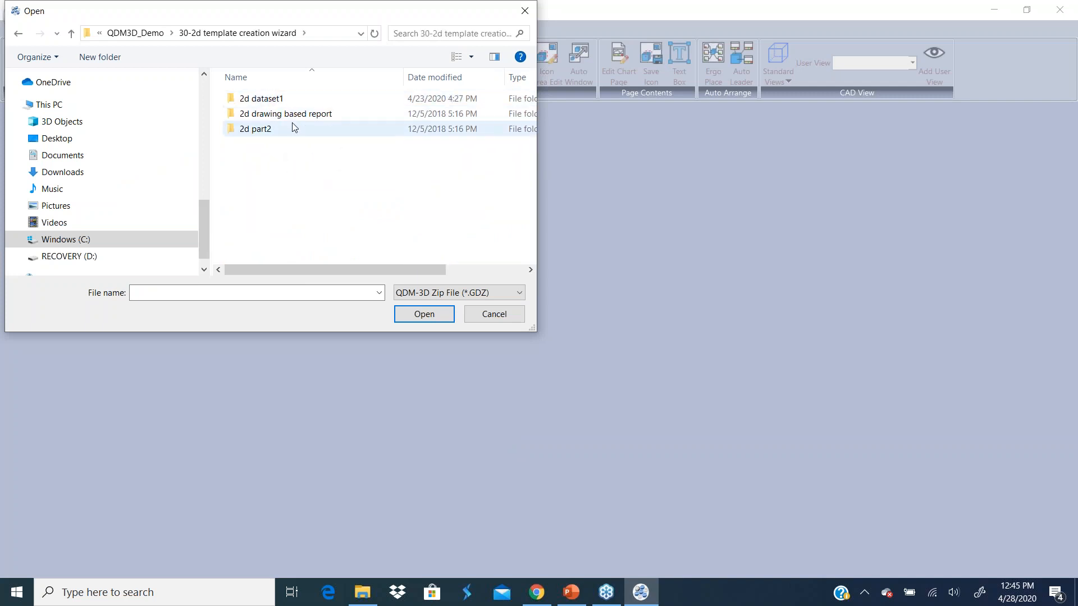
double_click(263, 99)
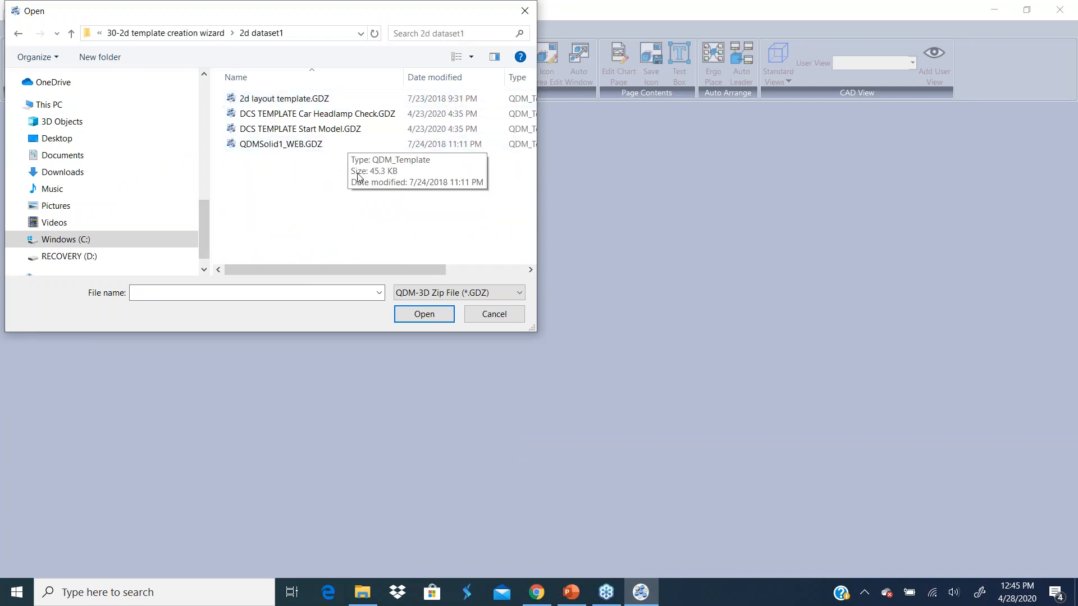
left_click(325, 130)
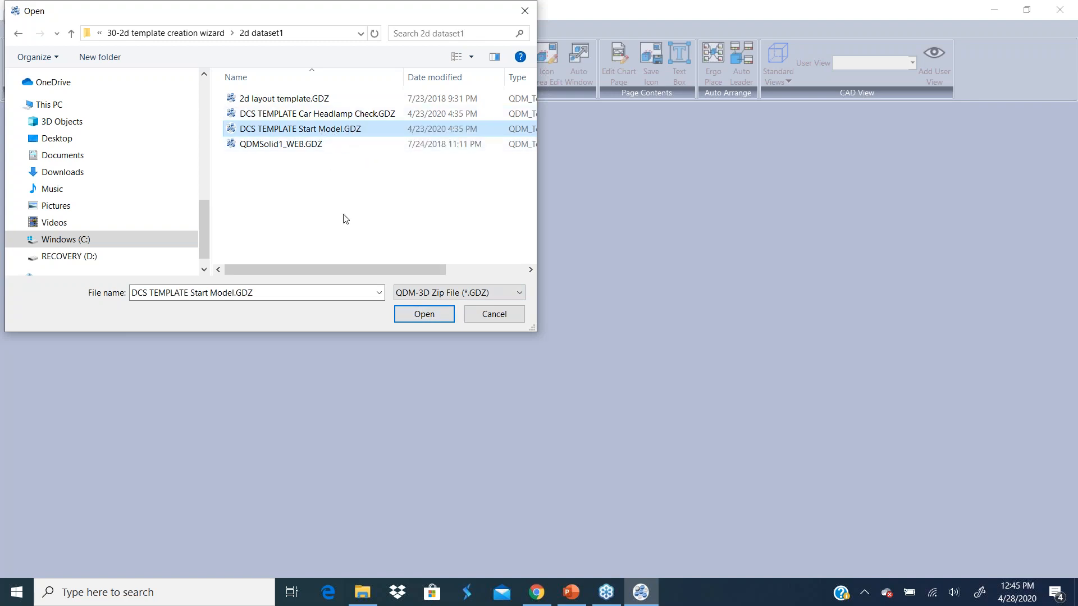
left_click(423, 314)
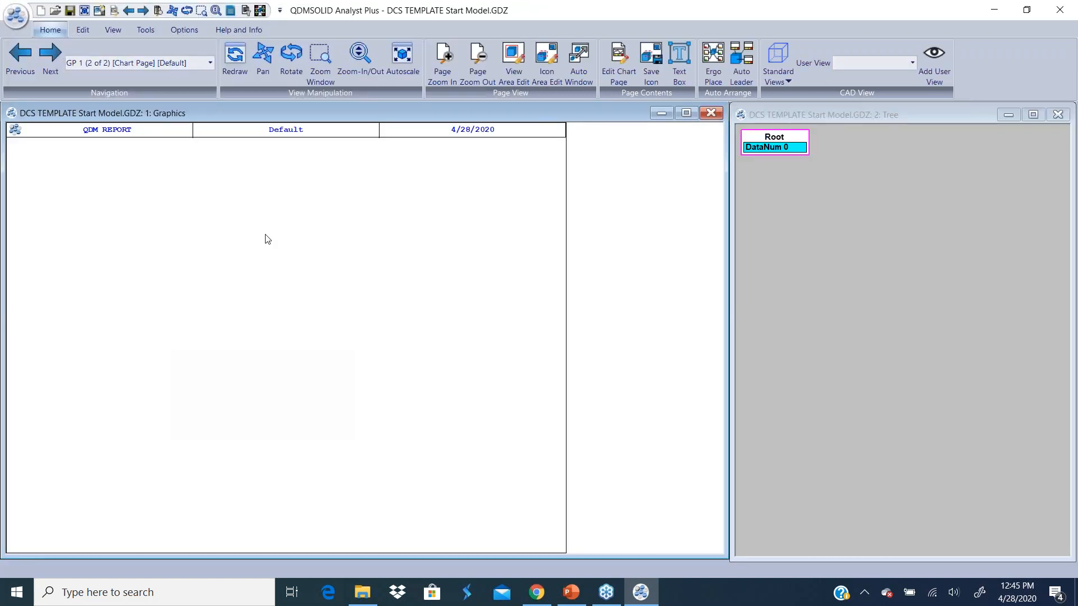
- Switch to File Explorer and open car headlamp.JPG from the 2d dataset1 folder in 30-2d template creation wizard
left_click(16, 17)
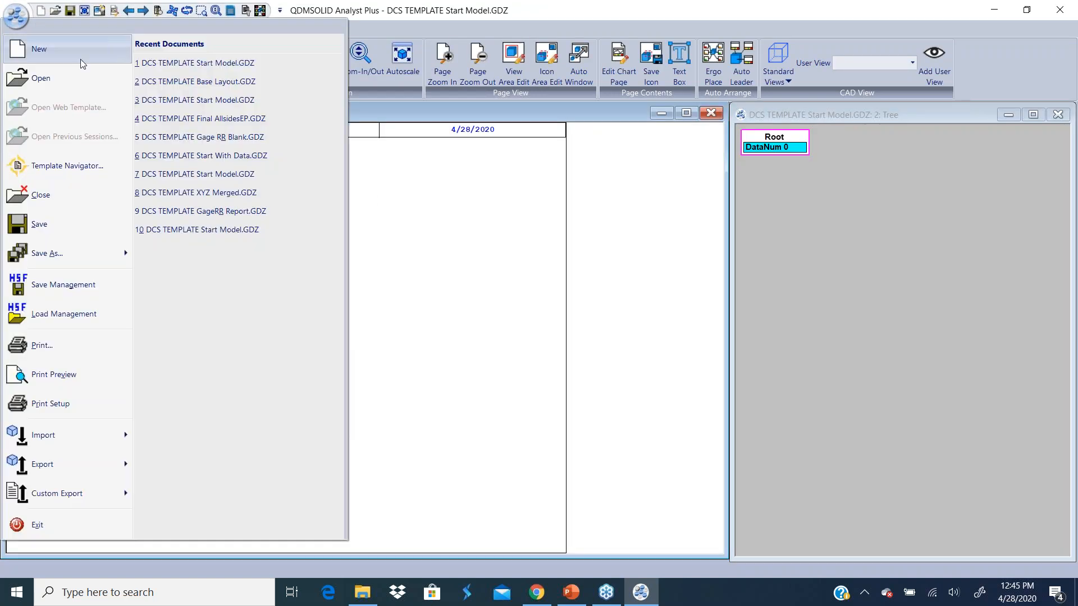
left_click(399, 198)
left_click(363, 593)
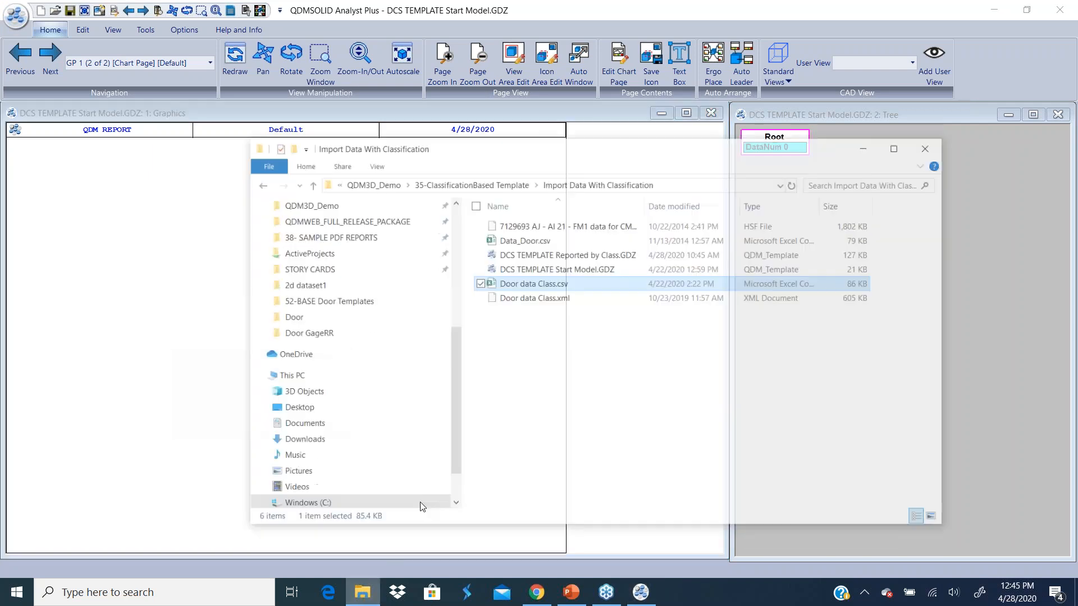
left_click(373, 155)
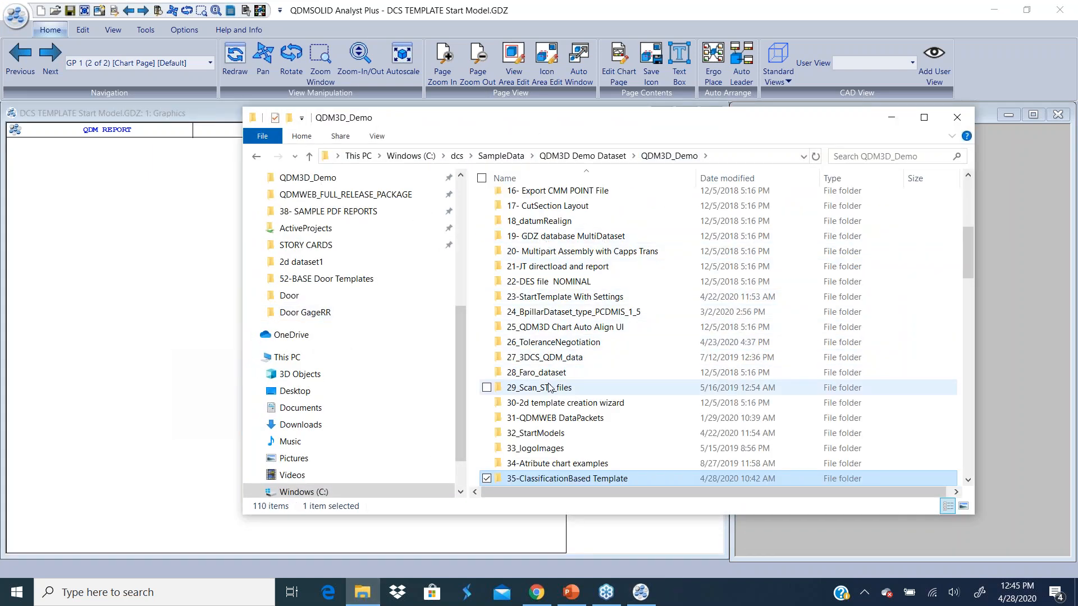
double_click(552, 404)
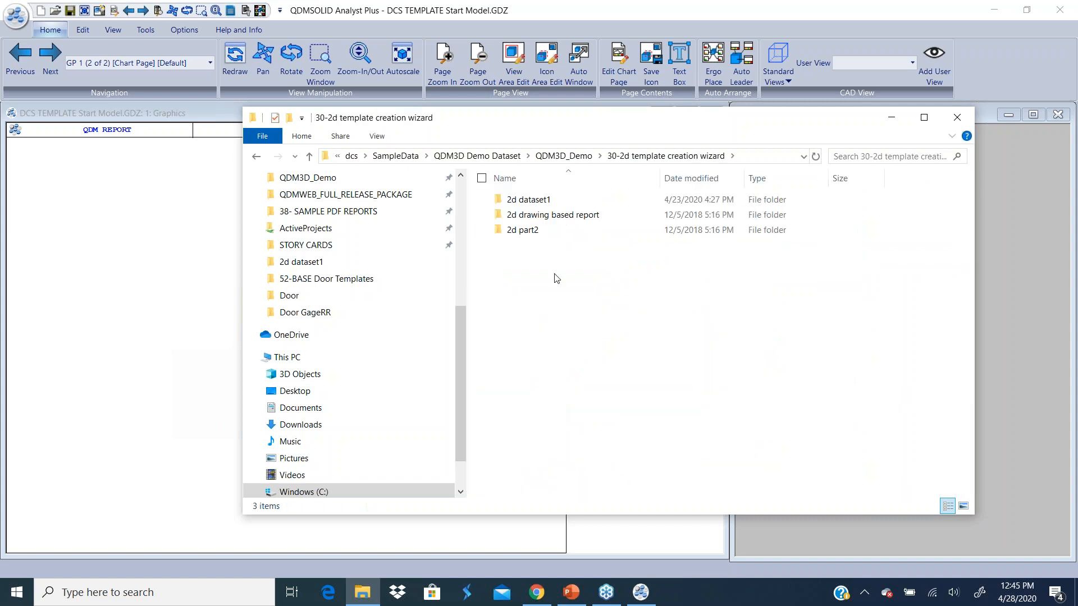
left_click(539, 203)
double_click(539, 203)
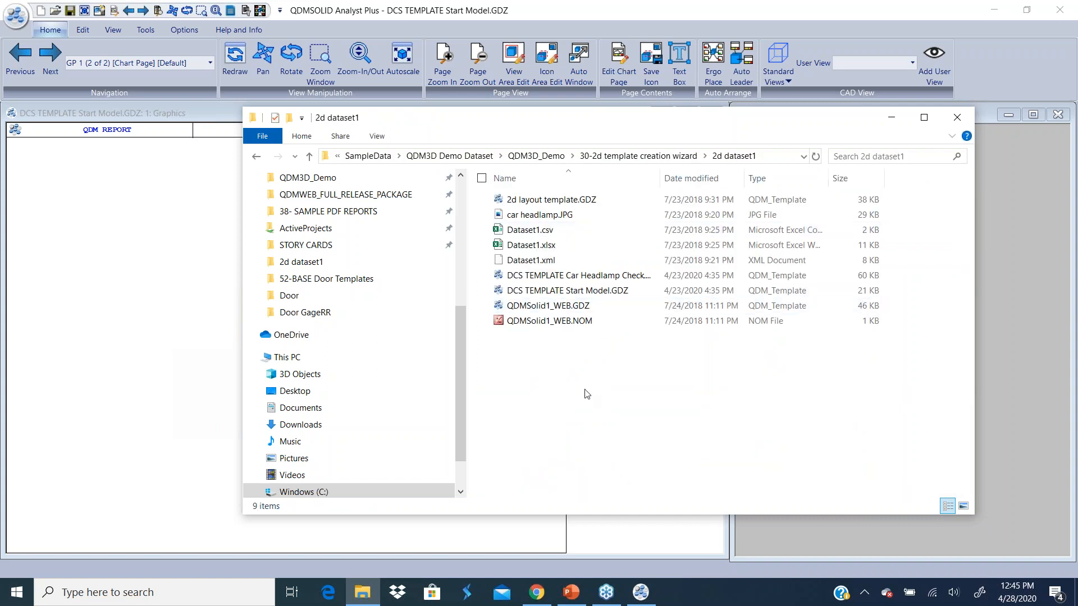
left_click(538, 215)
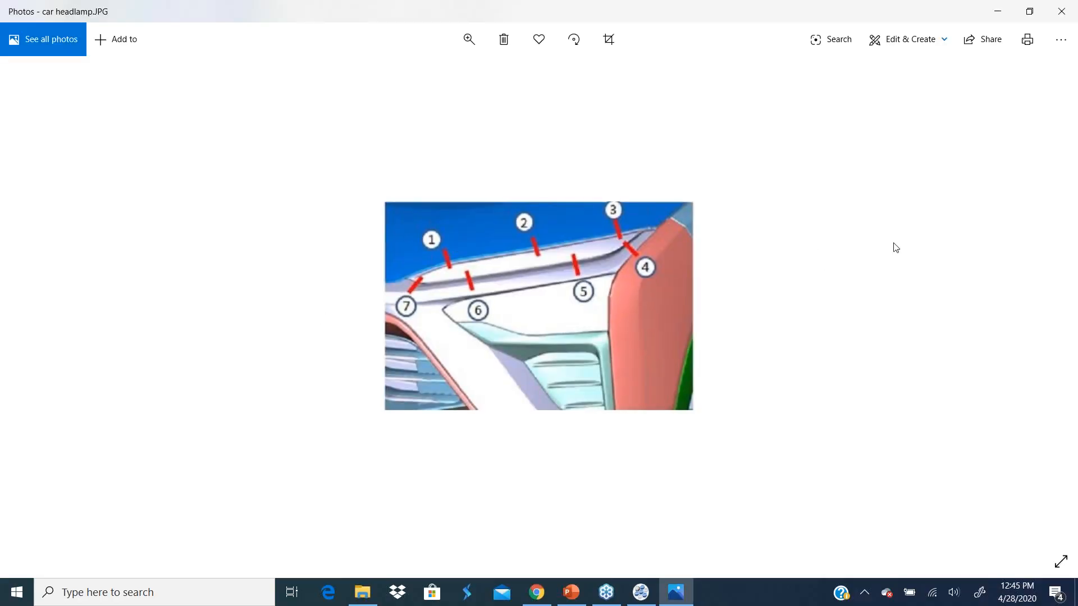
- Capture the whole car headlamp picture with Lightshot and copy it to the clipboard
key("Print")
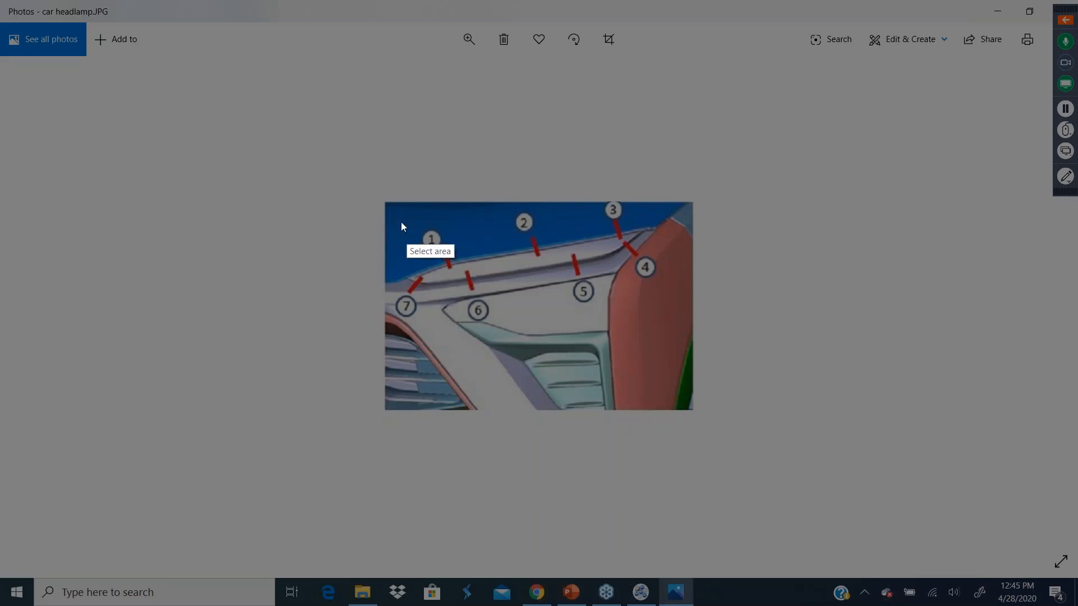
mouse_move(385, 205)
left_mouse_down()
mouse_move(441, 290)
mouse_move(657, 412)
mouse_move(694, 413)
left_mouse_up()
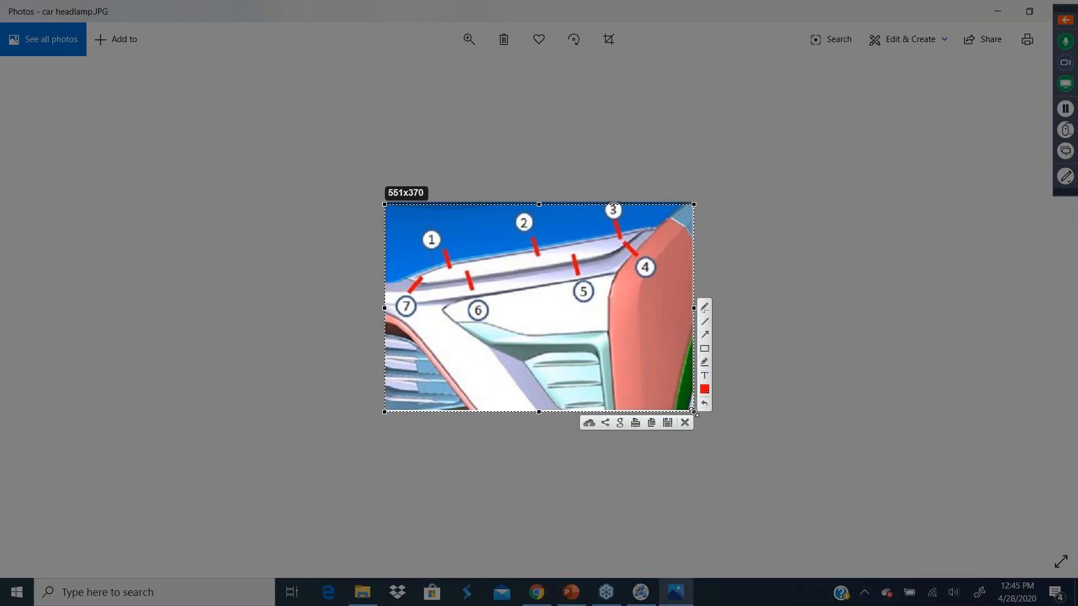
left_click(651, 423)
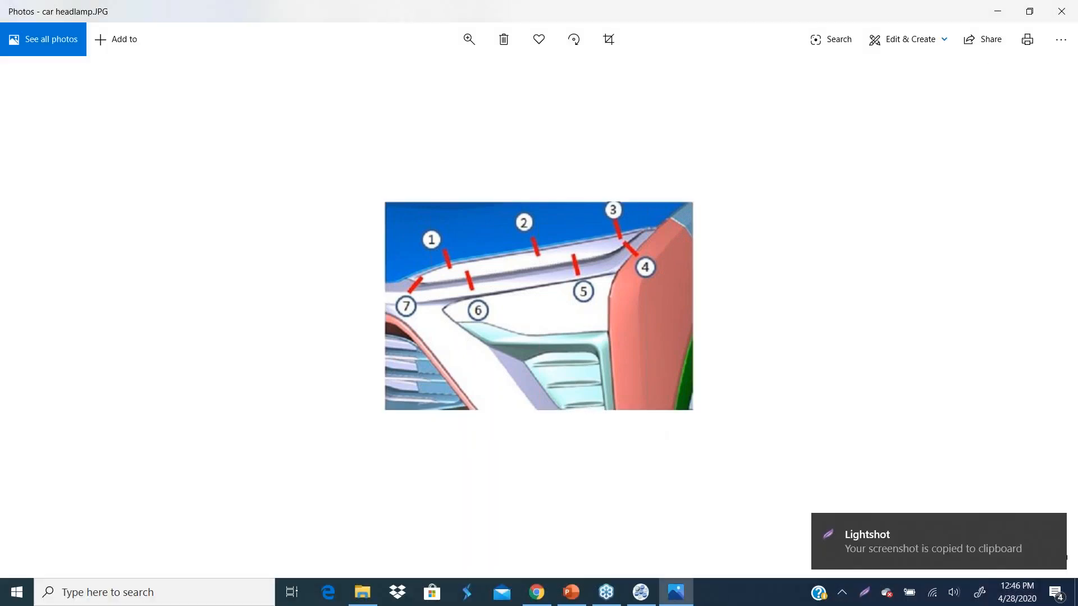
- Switch back to QDMSOLID, paste the copied headlamp picture onto the chart page and place it left of the page centre
left_click(607, 595)
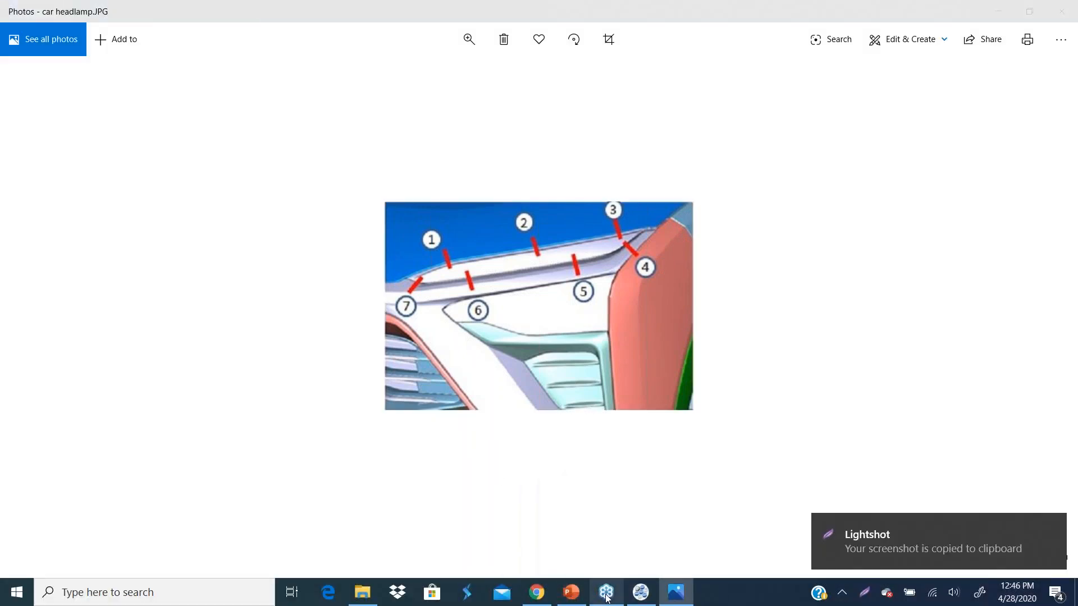
left_click(641, 592)
right_click(278, 310)
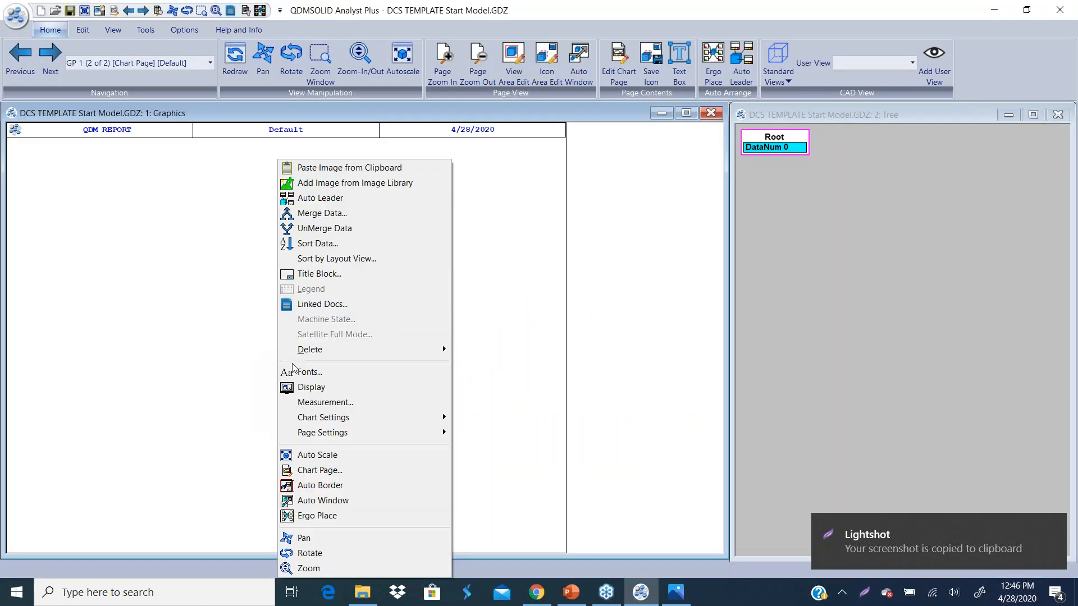
left_click(356, 167)
left_click_drag(418, 396, 265, 368)
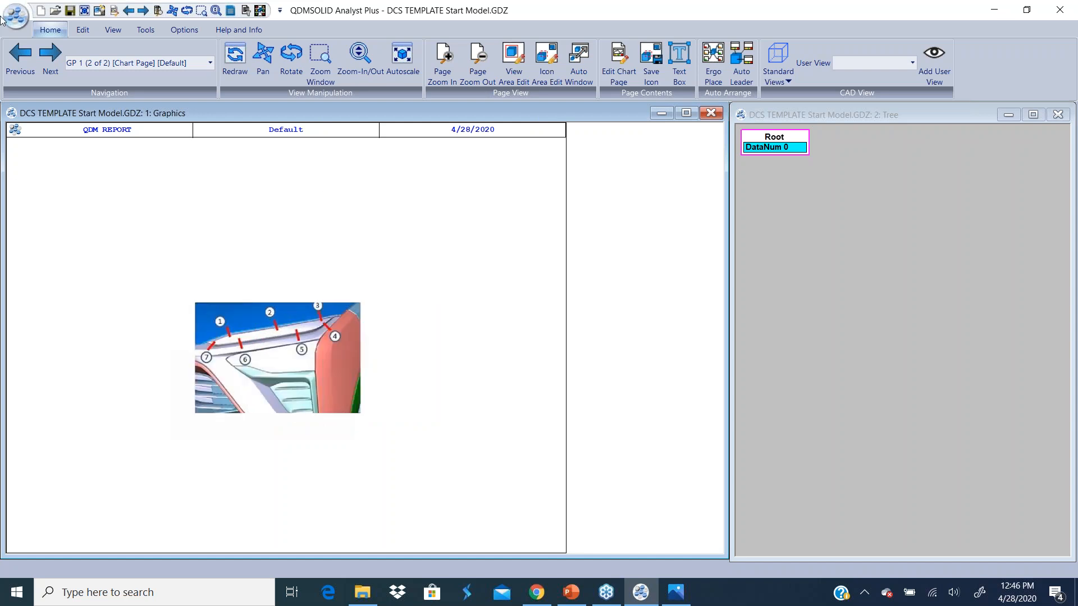
- Import the measurement data from Dataset1.csv in the 2d dataset1 folder of 30-2d template creation wizard
left_click(11, 17)
left_click(115, 437)
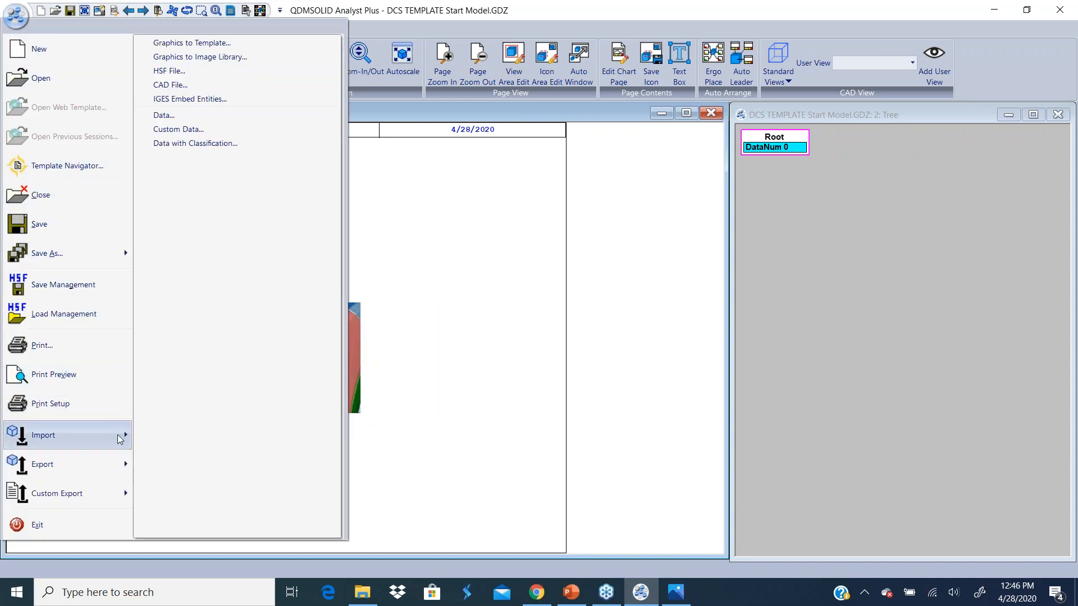
left_click(164, 115)
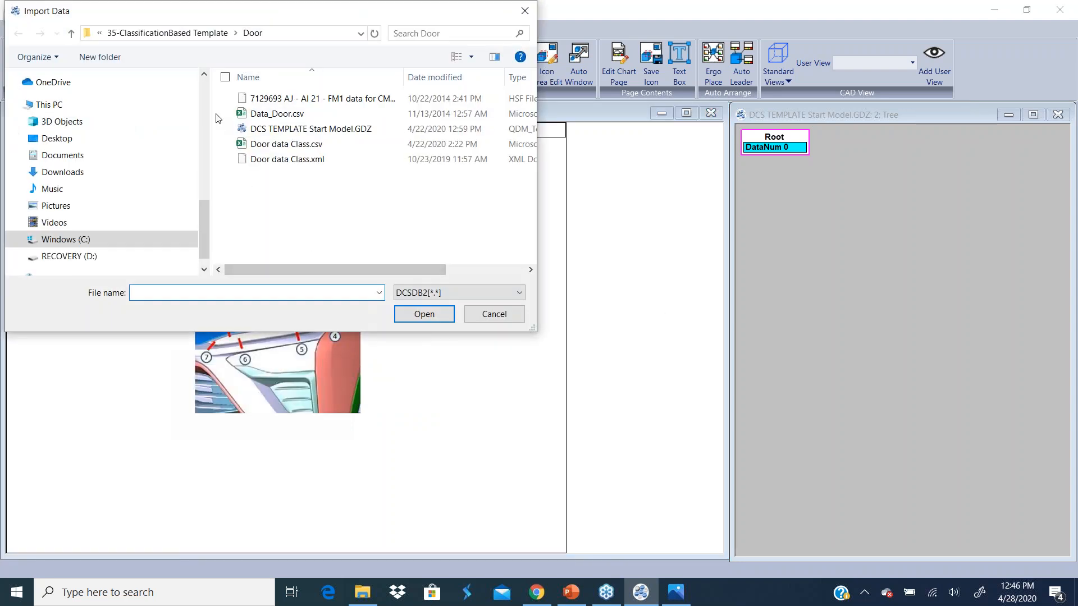
left_click(110, 34)
left_click(109, 33)
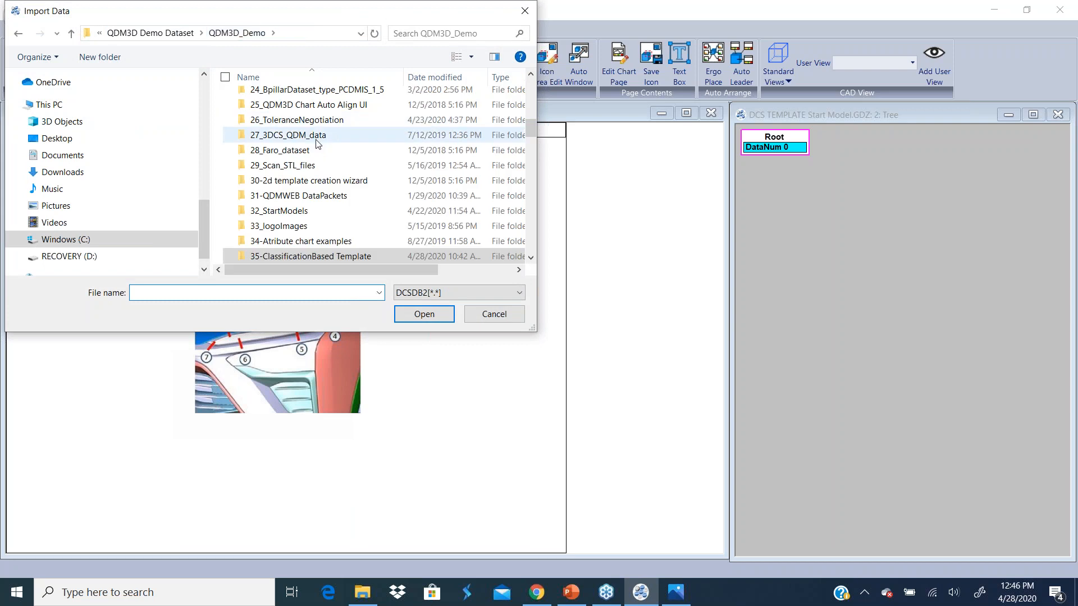
double_click(298, 181)
double_click(281, 101)
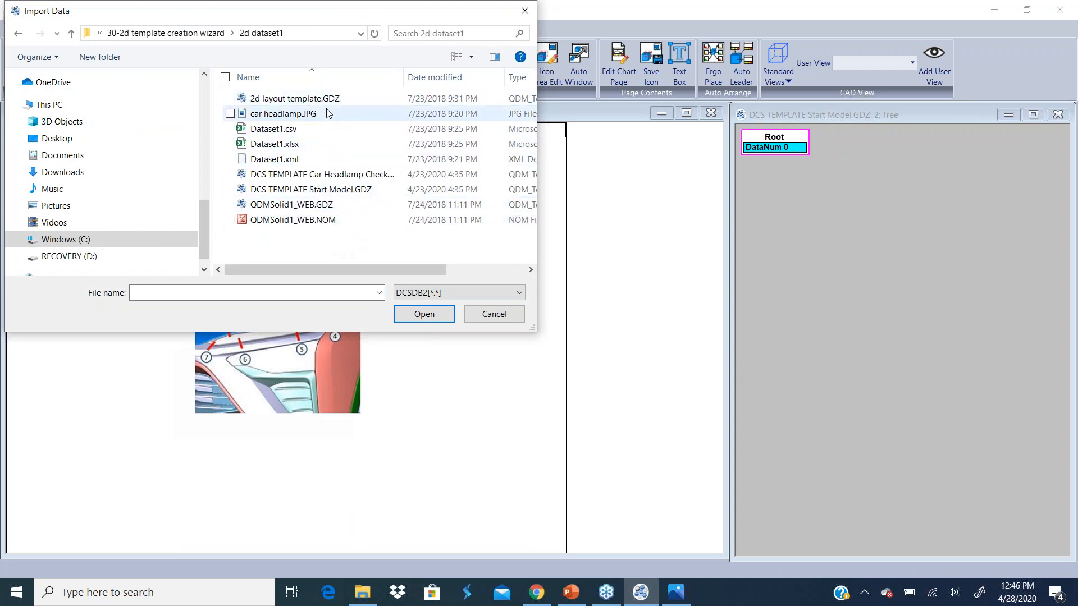
left_click(296, 131)
left_click(434, 316)
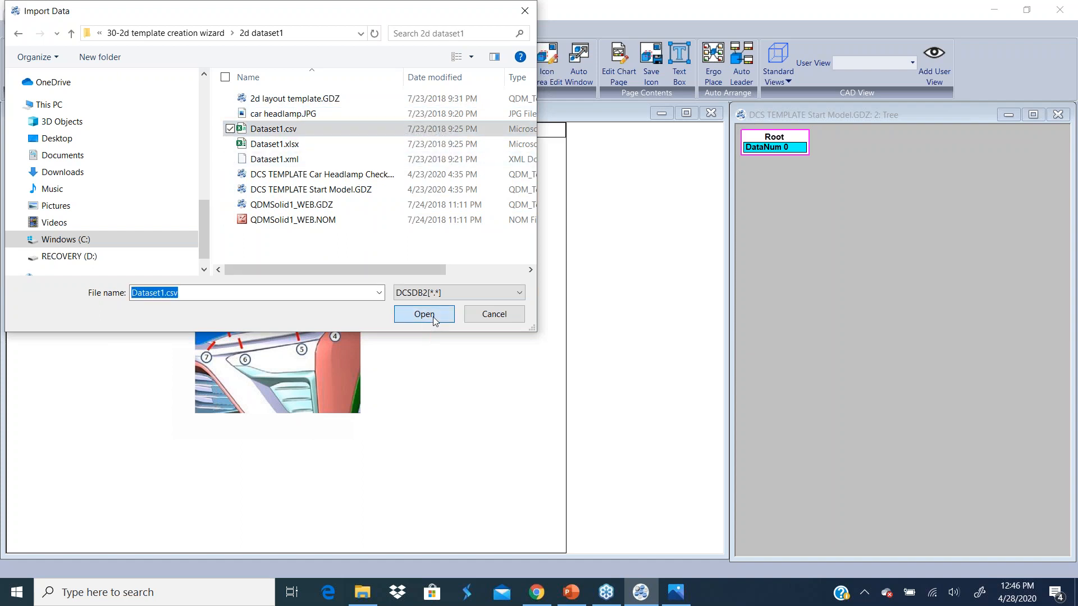
- Move charts 7_M, 6_M, 5_M and 4_M off the stack on the headlamp image to free spots around it
left_click_drag(317, 385, 412, 237)
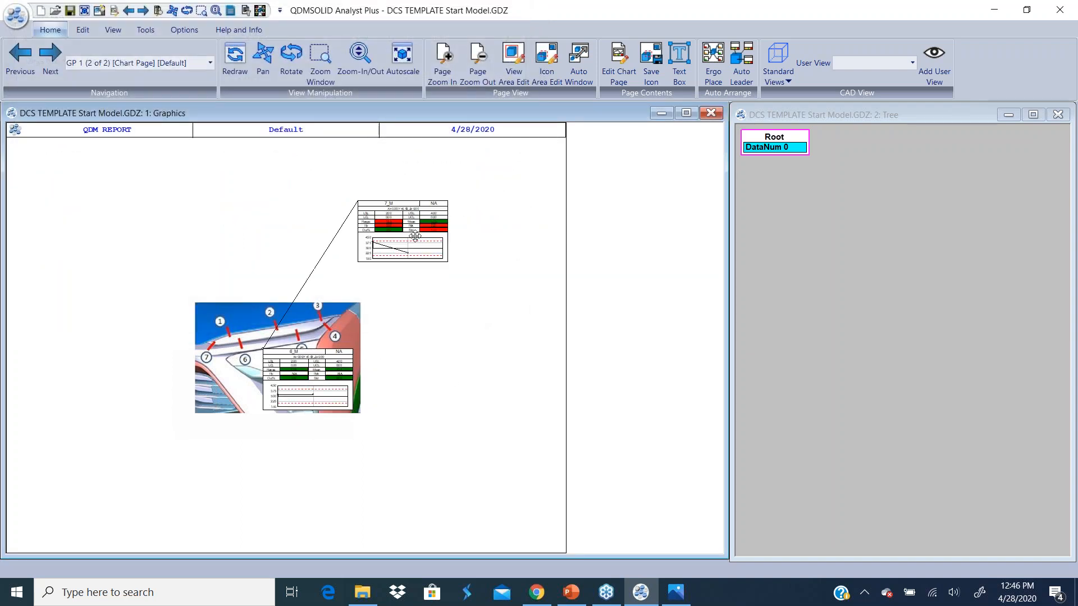
left_click_drag(348, 399, 441, 373)
left_click_drag(309, 392, 242, 503)
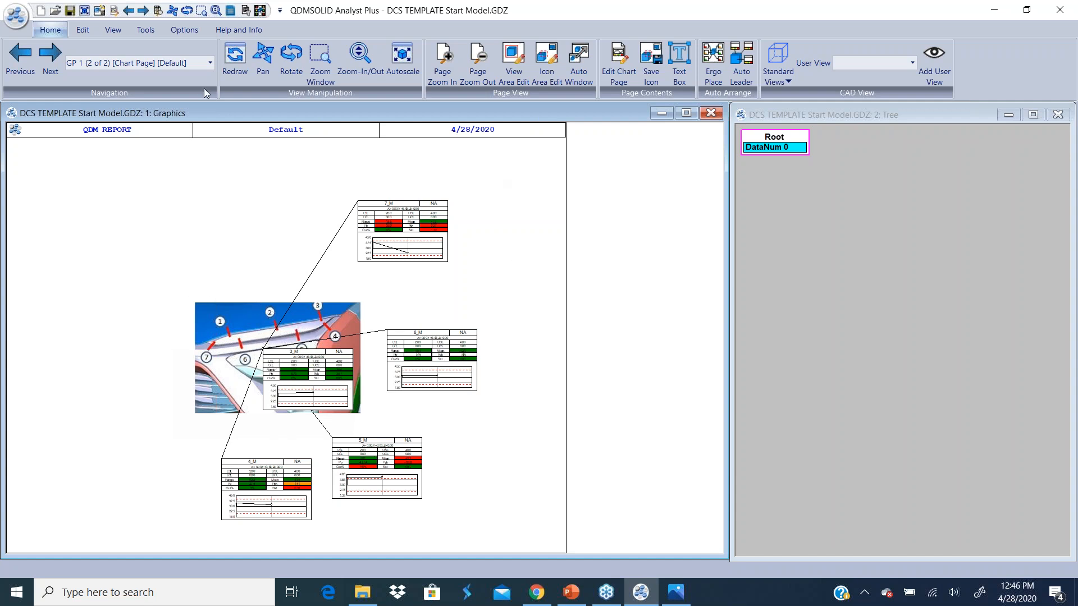
- Start the 2D Template Layout, accept the image position, and place chart 3_M at the page's upper right with its leader on balloon 3
left_click(146, 29)
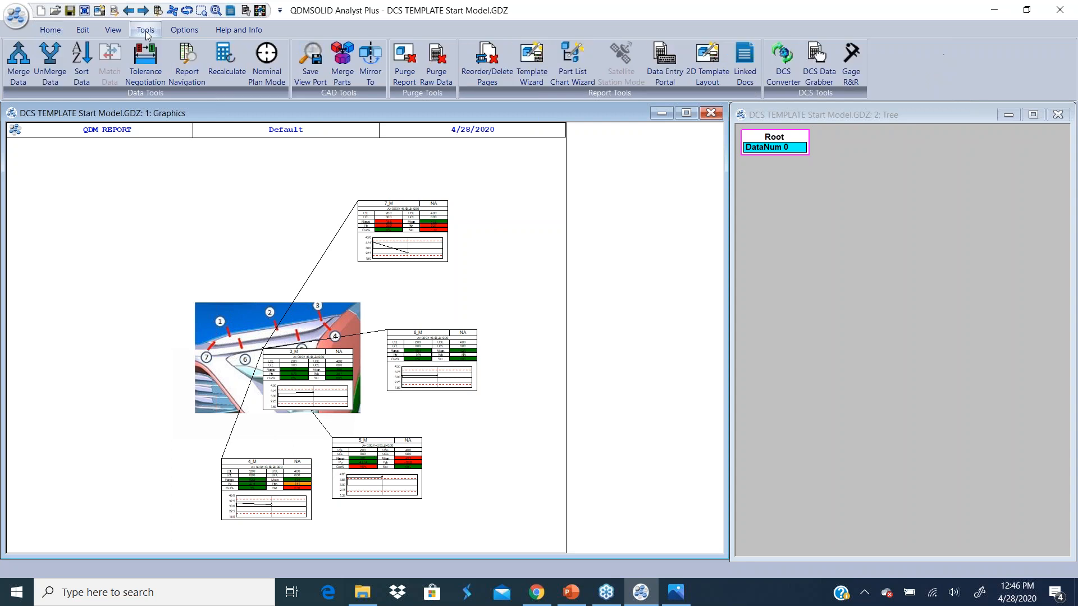
left_click(709, 77)
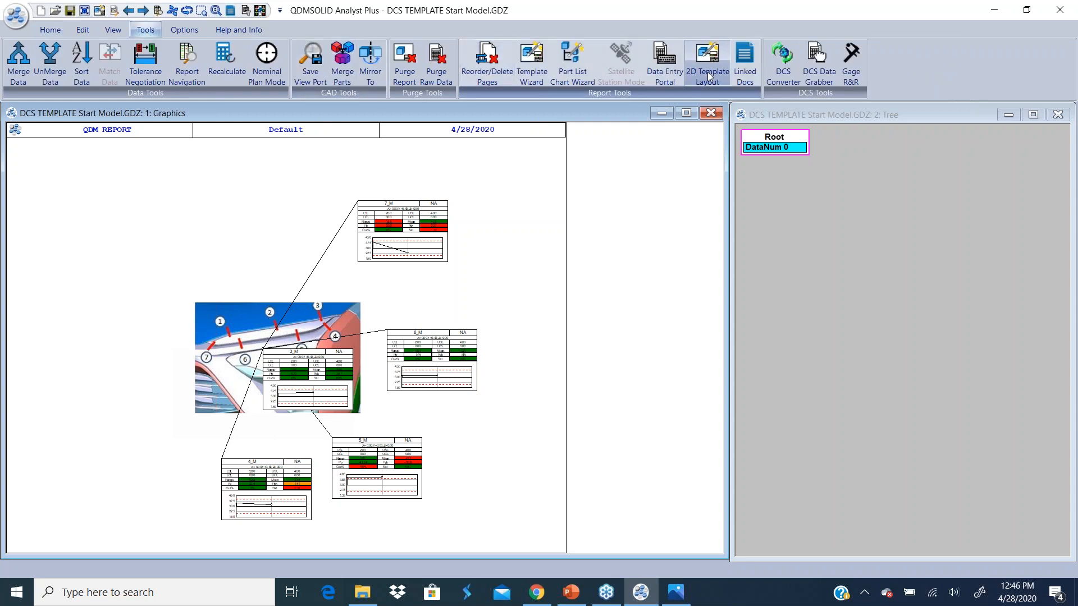
left_click_drag(562, 201, 699, 189)
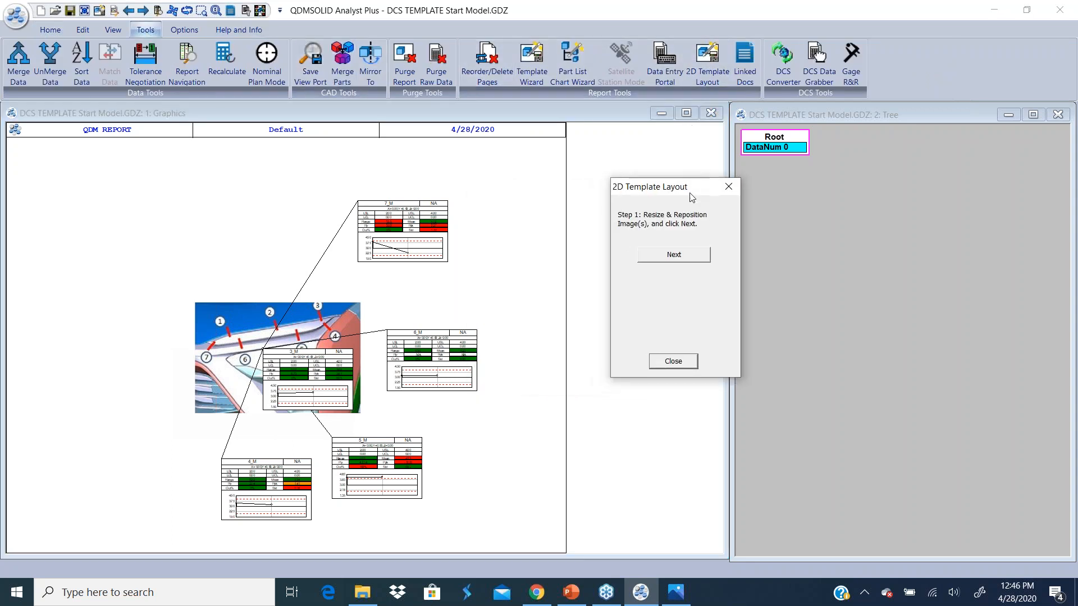
left_click(677, 258)
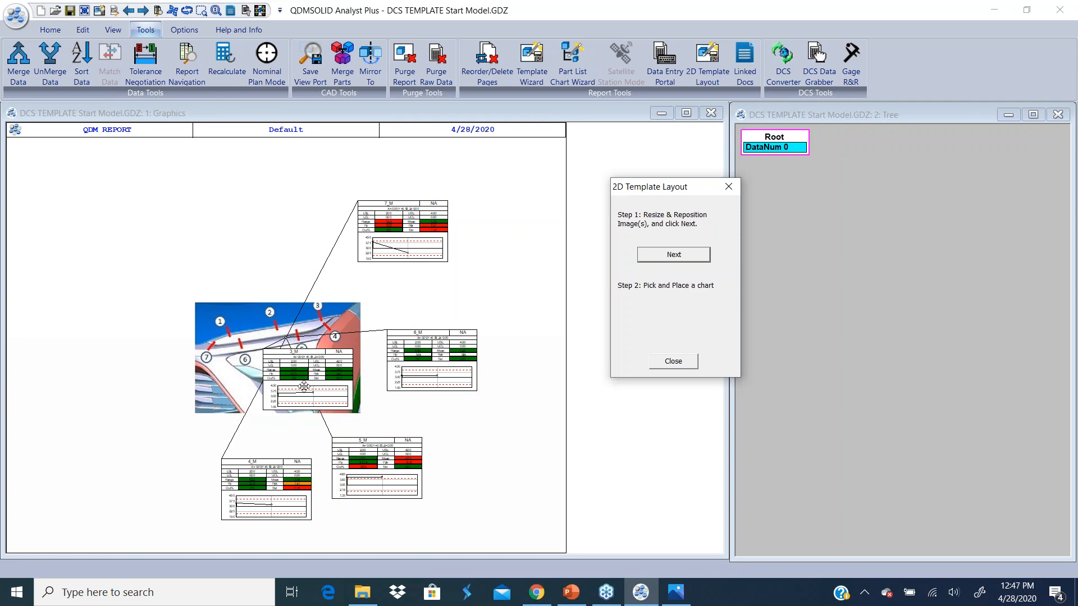
left_click_drag(304, 386, 486, 187)
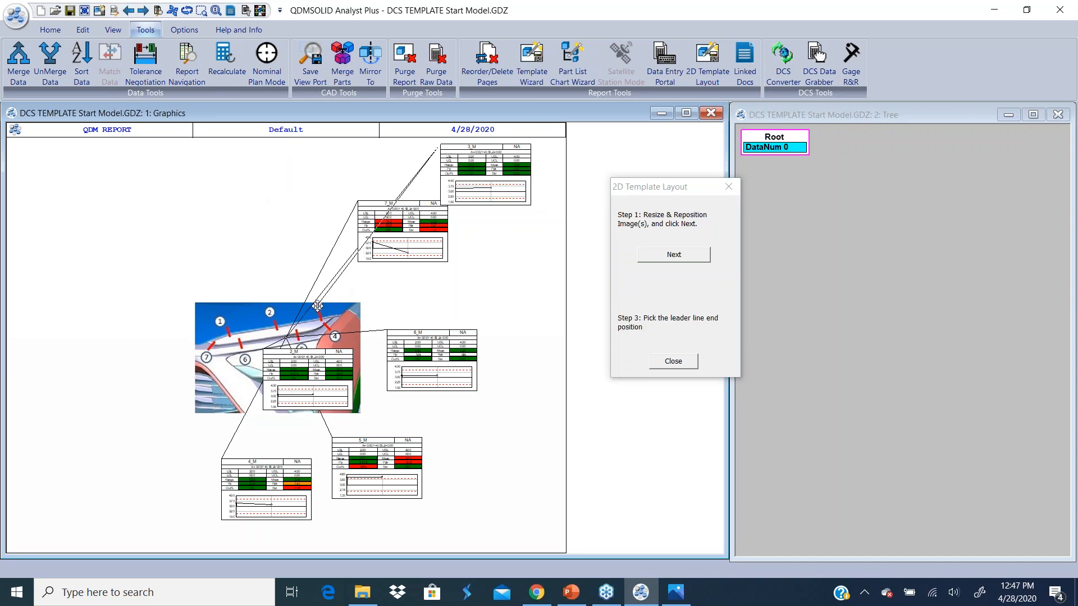
left_click(318, 306)
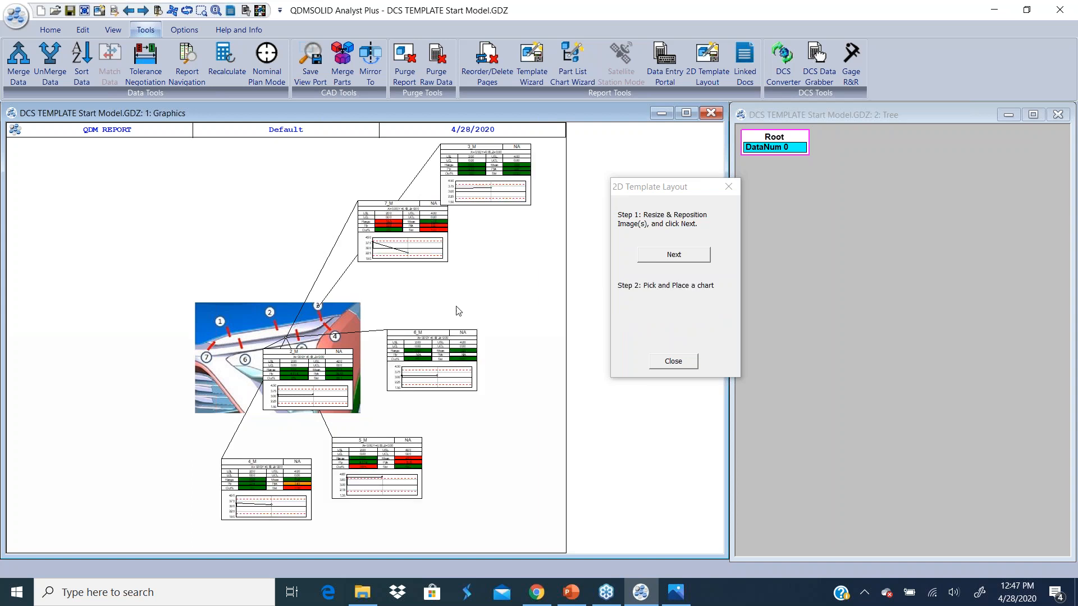
- Place chart 6_M below left of the image and chart 4_M to its right, ending their leaders on balloons 6 and 4
left_click_drag(443, 356, 107, 455)
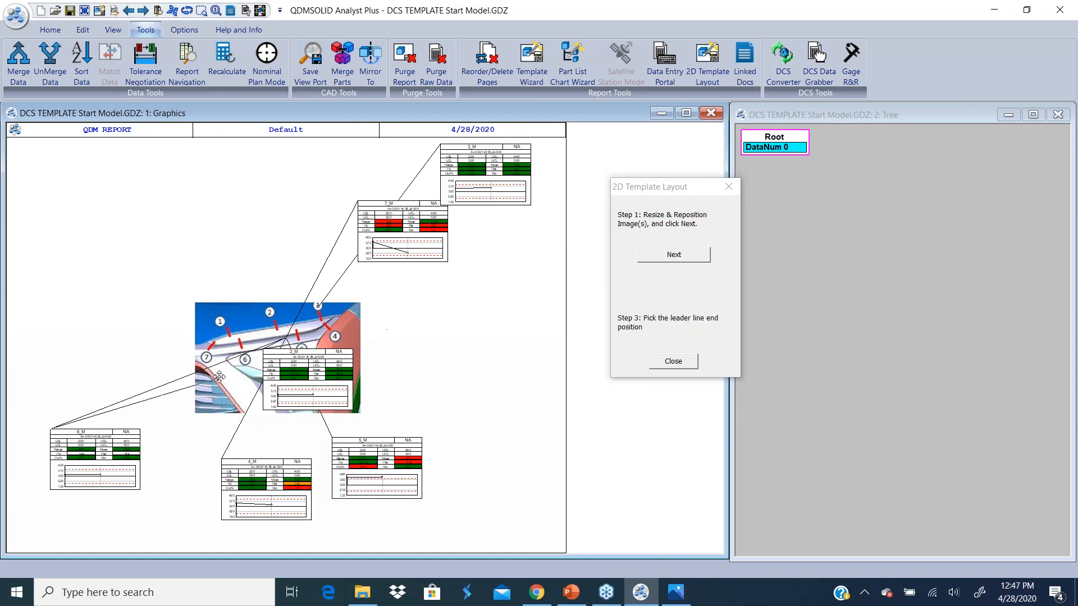
left_click(243, 361)
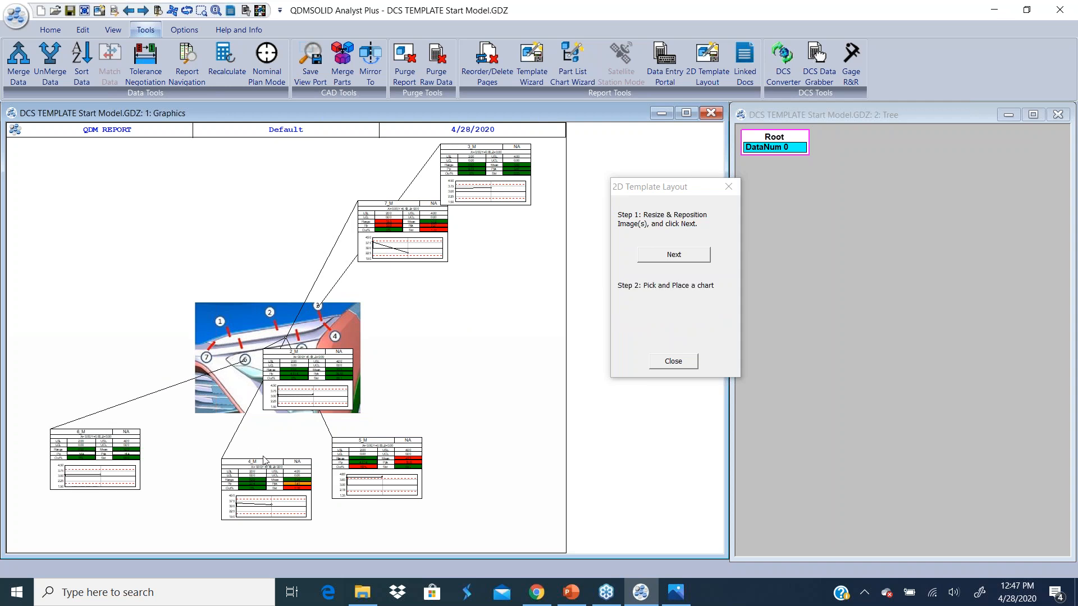
left_click_drag(266, 493, 482, 354)
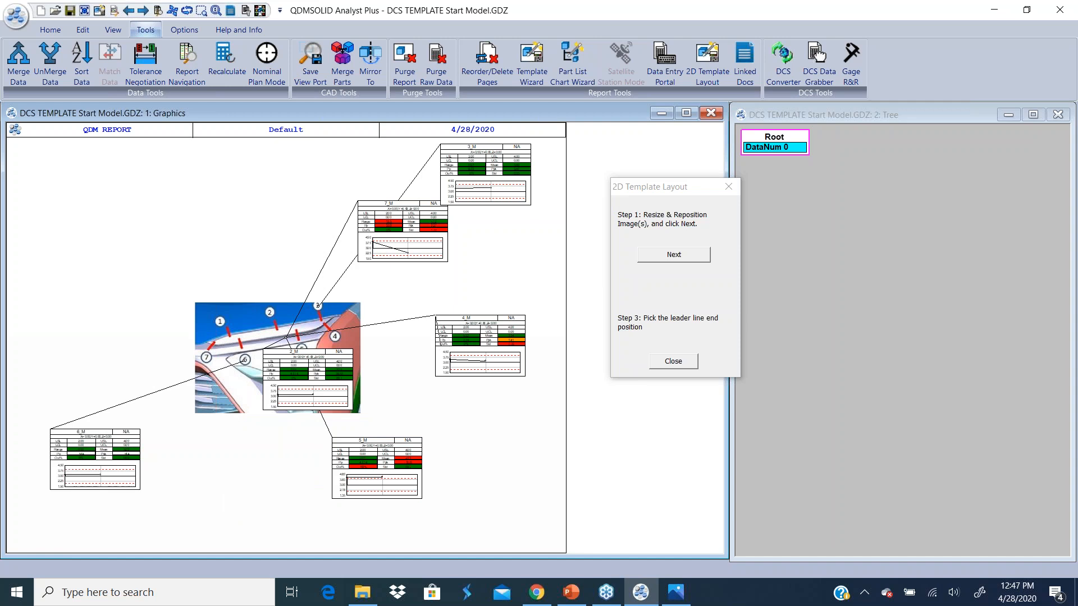
left_click(336, 335)
- Place chart 2_M above the image and chart 1_M above left of it, ending their leaders on balloons 2 and 1
left_click_drag(296, 381, 260, 185)
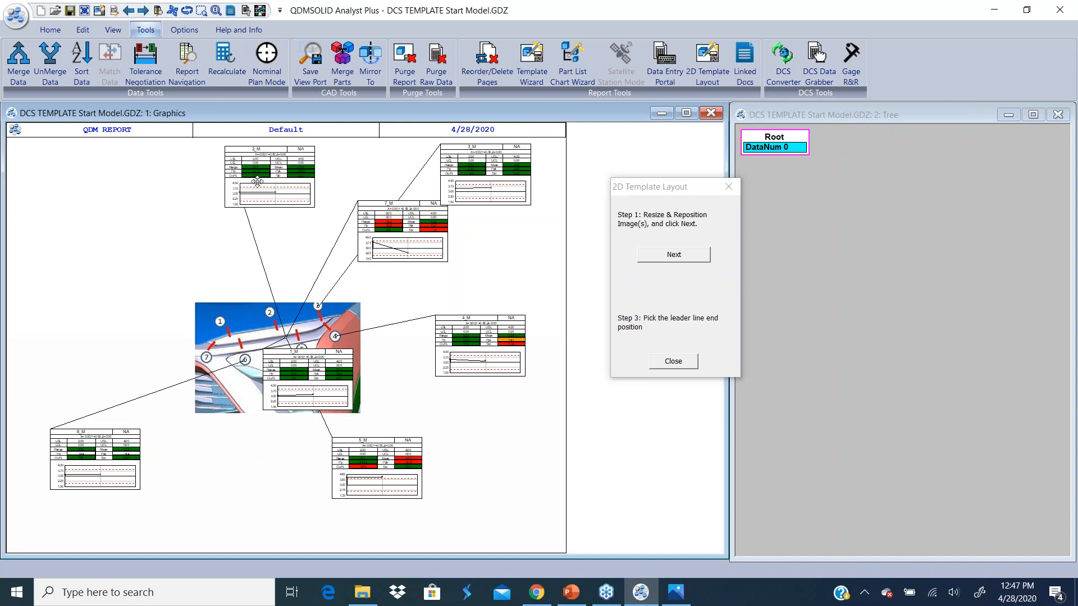
left_click(268, 310)
left_click(328, 385)
left_click(128, 212)
left_click(220, 321)
- Place chart 5_M below right of the image and 7_M to its left, end their leaders on balloons 5 and 7, and finish the layout
left_click(368, 473)
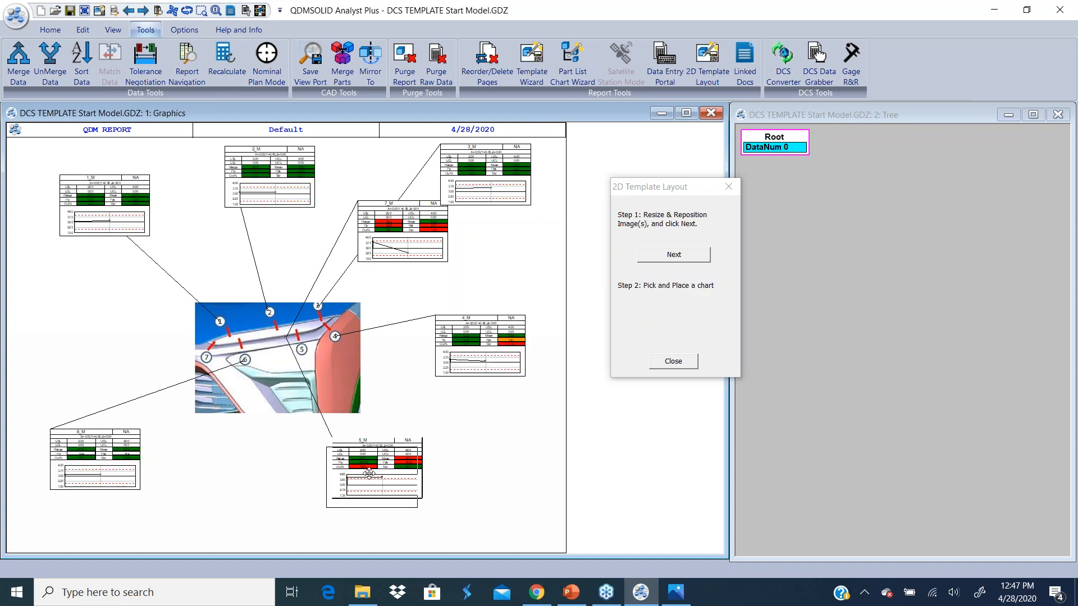
left_click(430, 489)
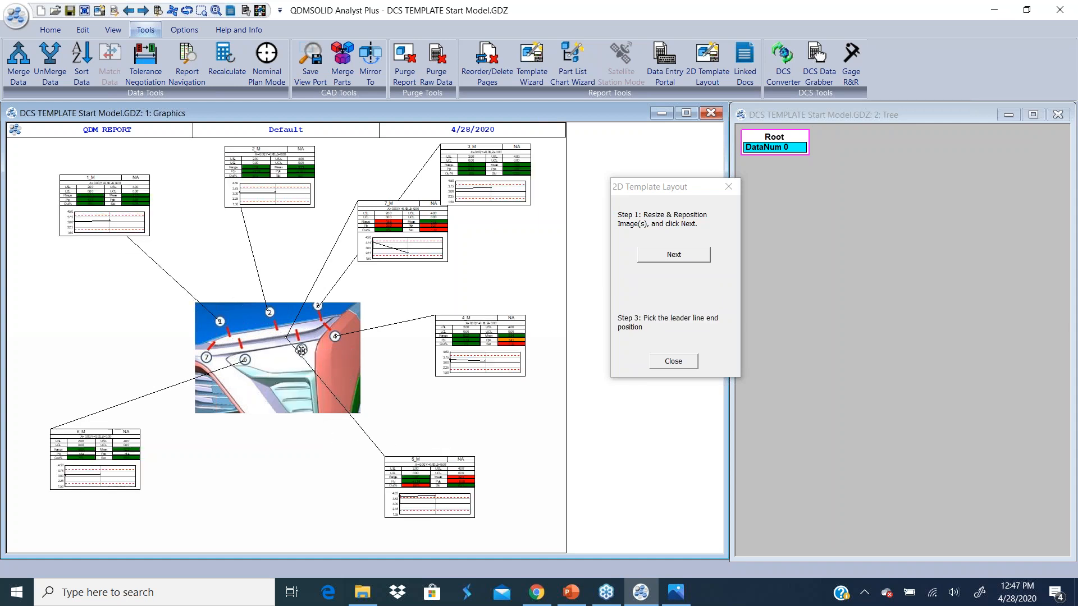
left_click(302, 350)
left_click(407, 237)
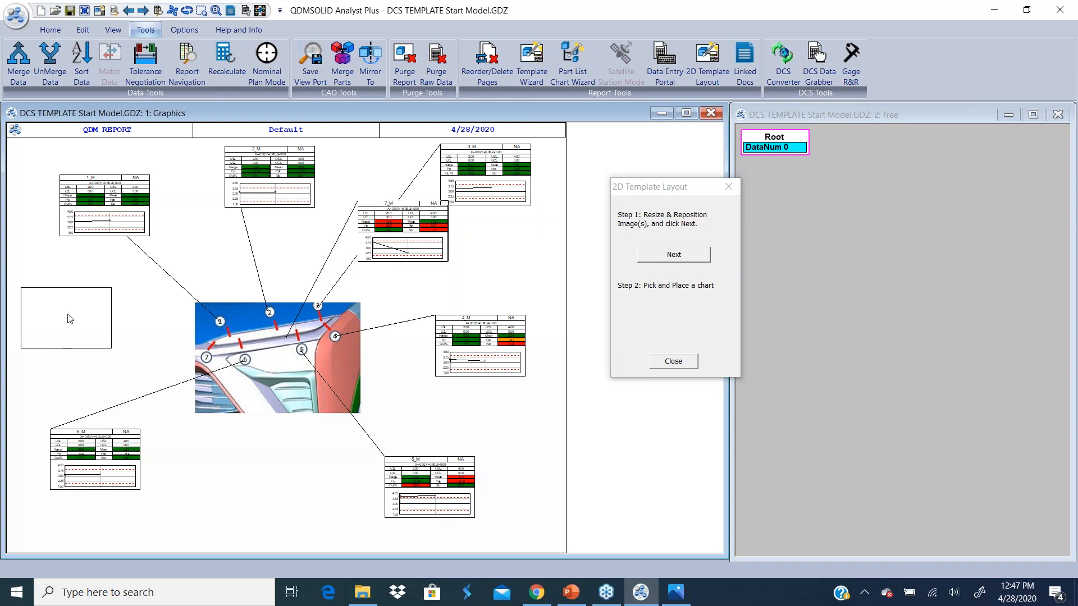
left_click(74, 308)
left_click(205, 357)
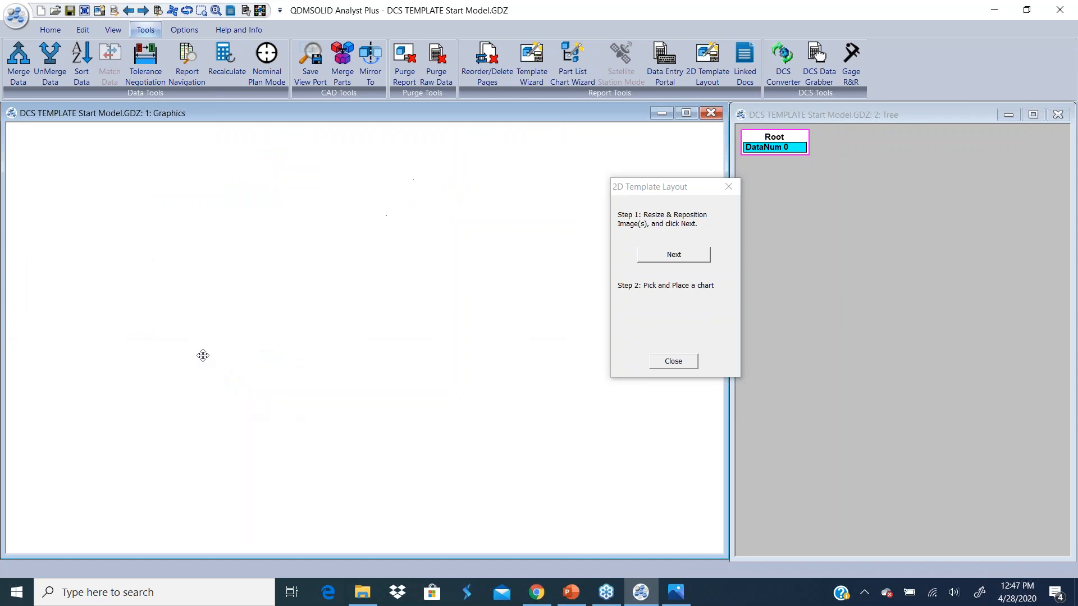
left_click(674, 361)
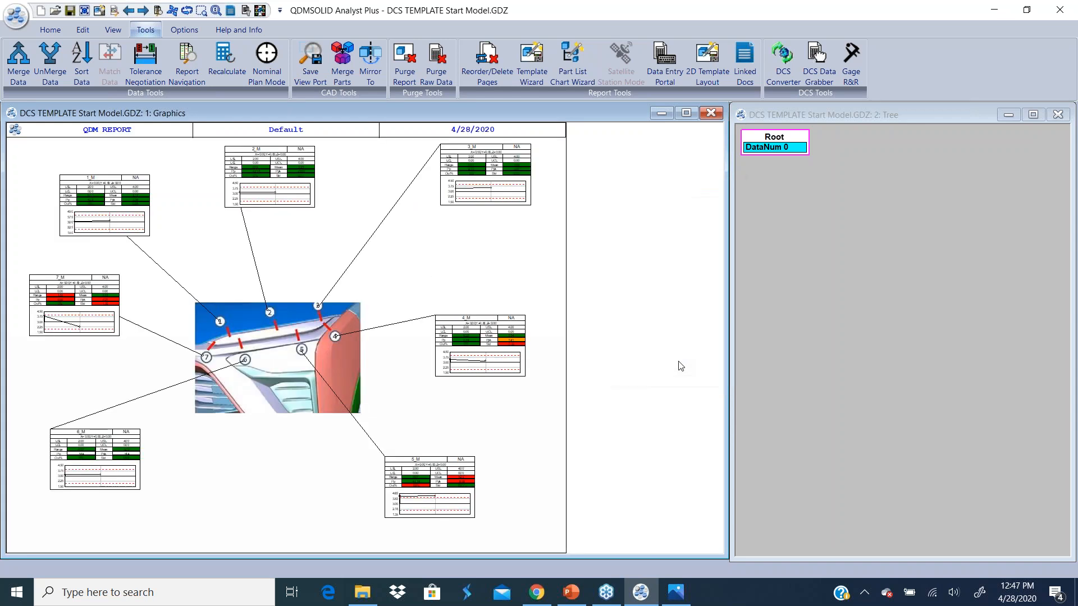
- Apply Auto Leader to reattach all leader lines to the nearest chart edges
key("p")
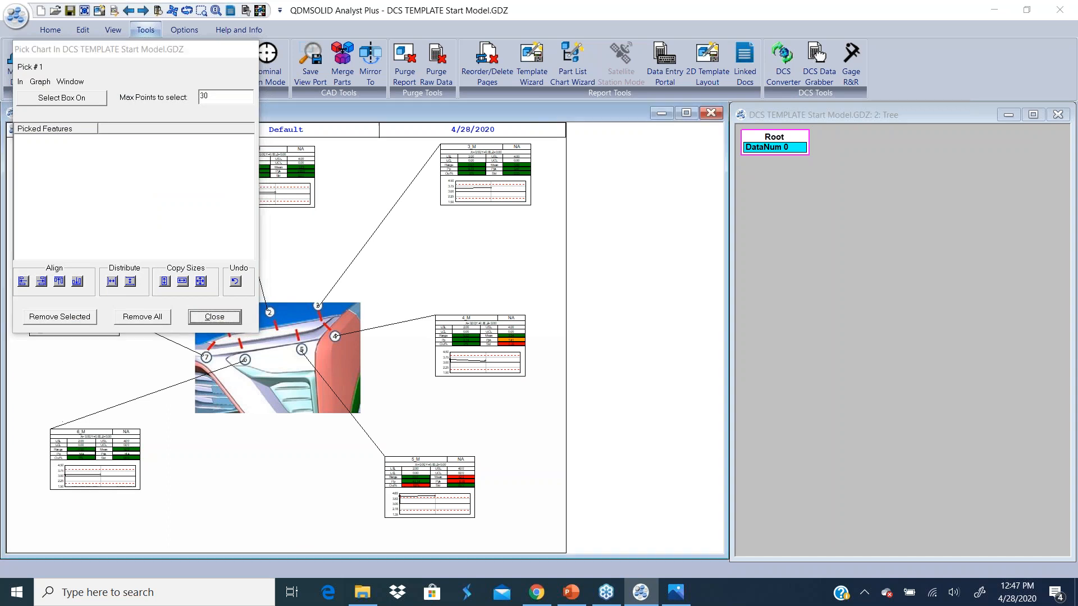
key("Escape")
key("l")
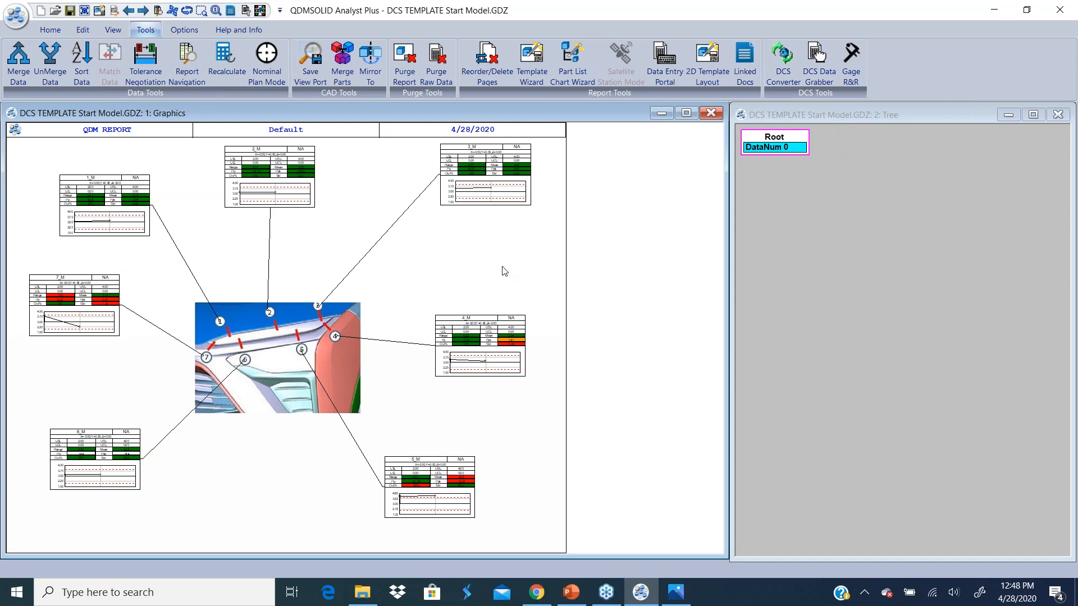
- Switch to PowerPoint and view the 2D Template Layout Wizard slide
left_click(16, 16)
left_click(450, 244)
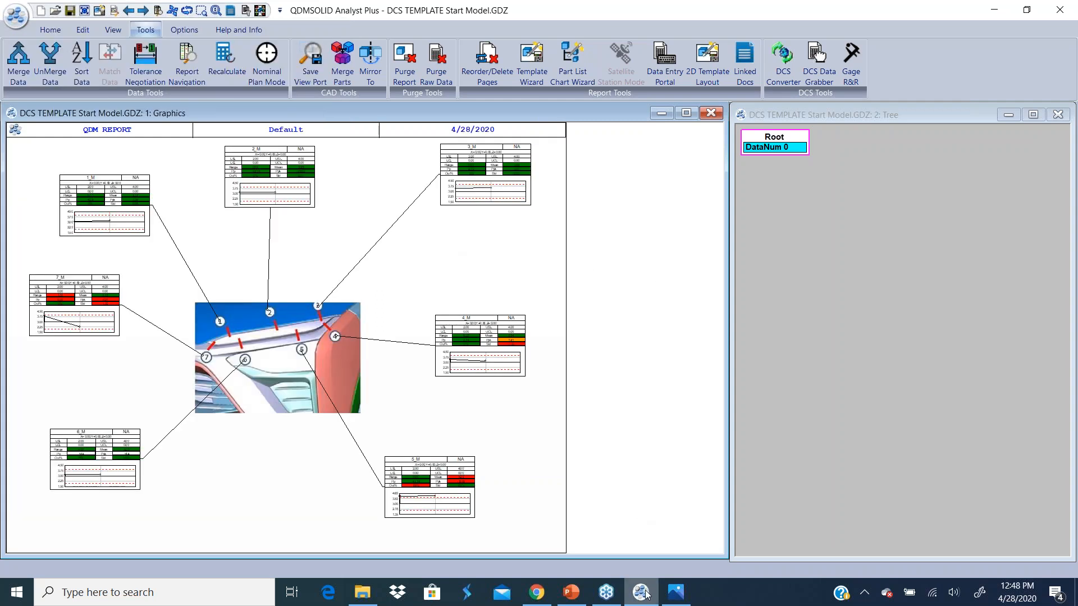
left_click(573, 595)
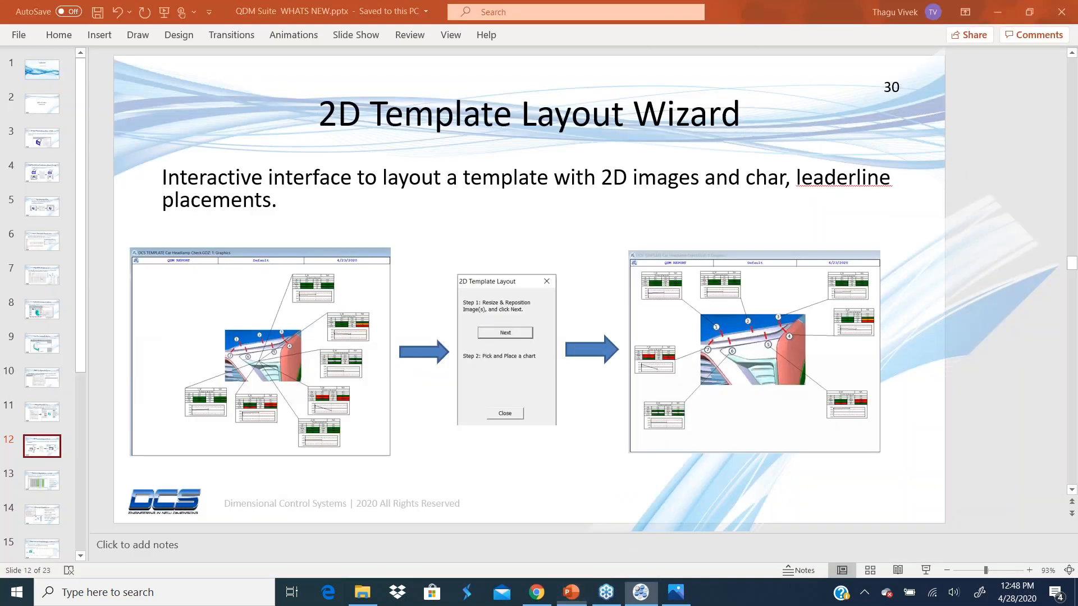
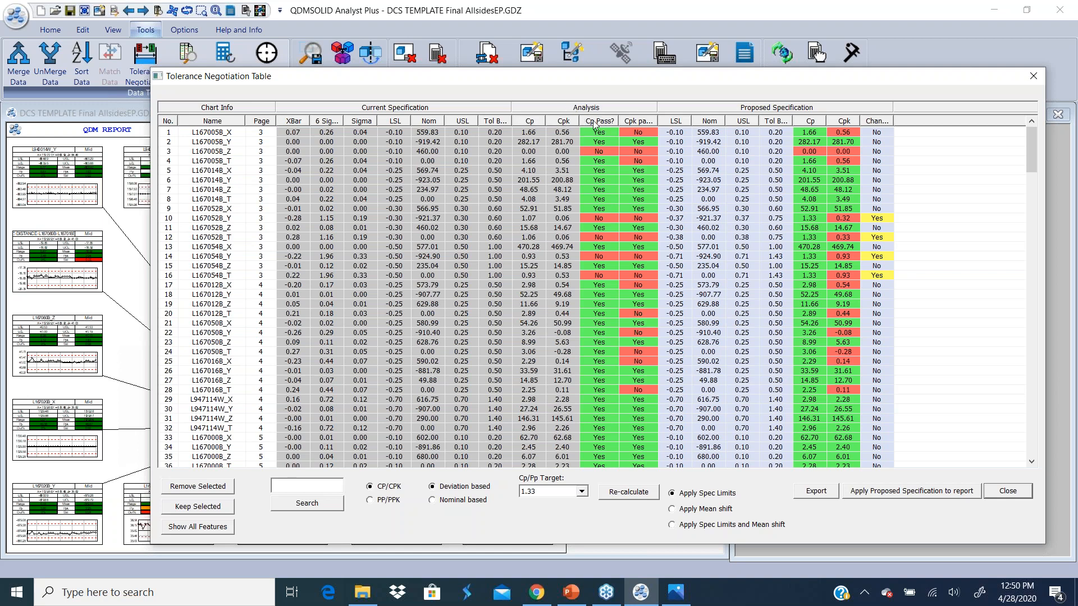
- Keep the Cp/Pp target at 1.33, inspect row 16, and recalculate the proposed specifications with Apply Spec Limits and Mean shift
left_click(533, 496)
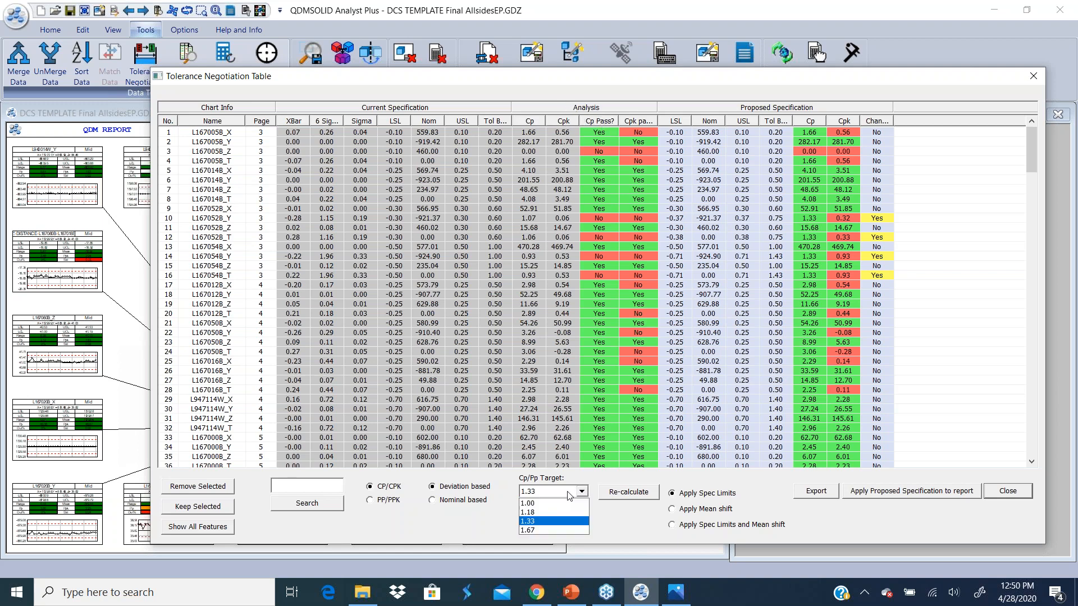
left_click(538, 517)
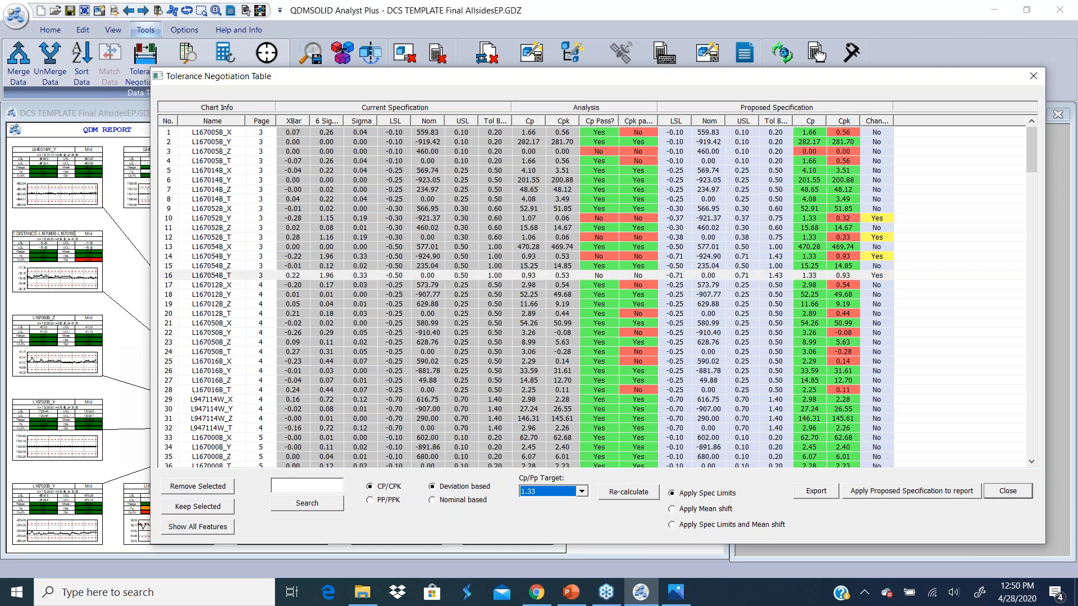
left_click(206, 276)
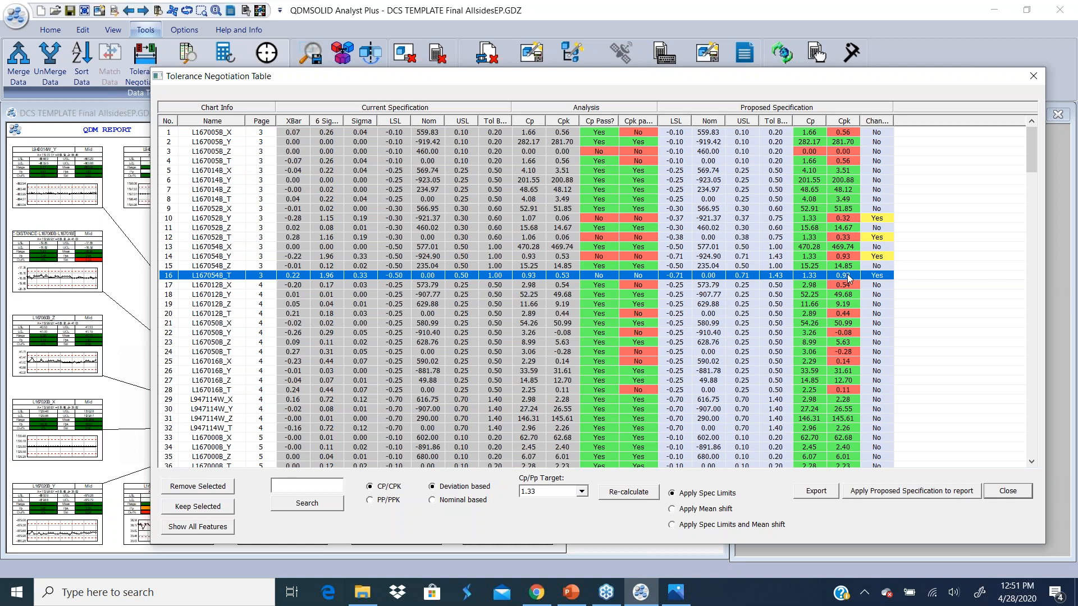
left_click(672, 525)
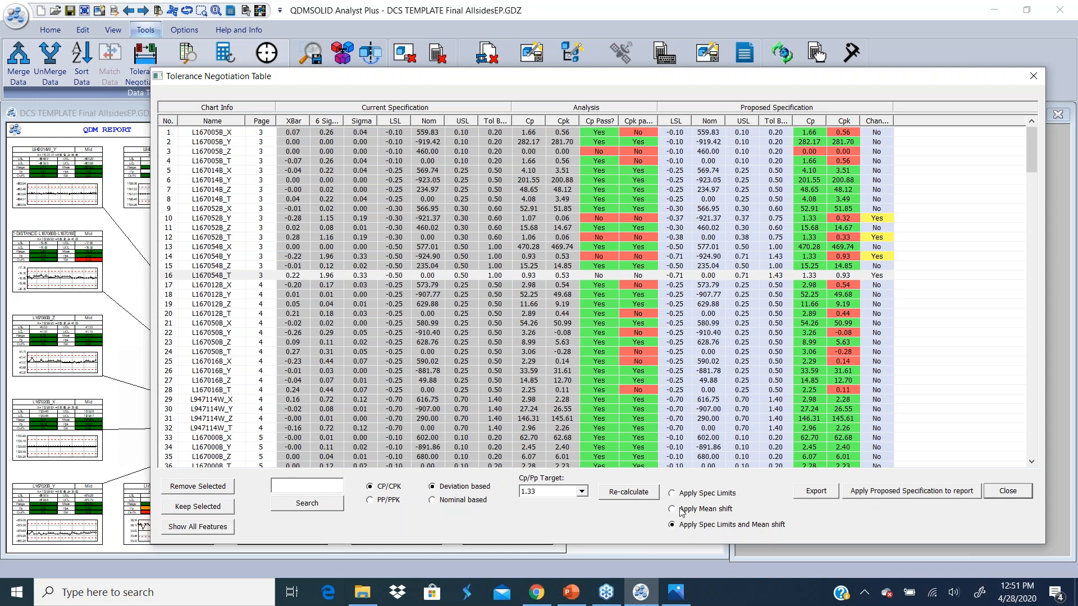
left_click(633, 494)
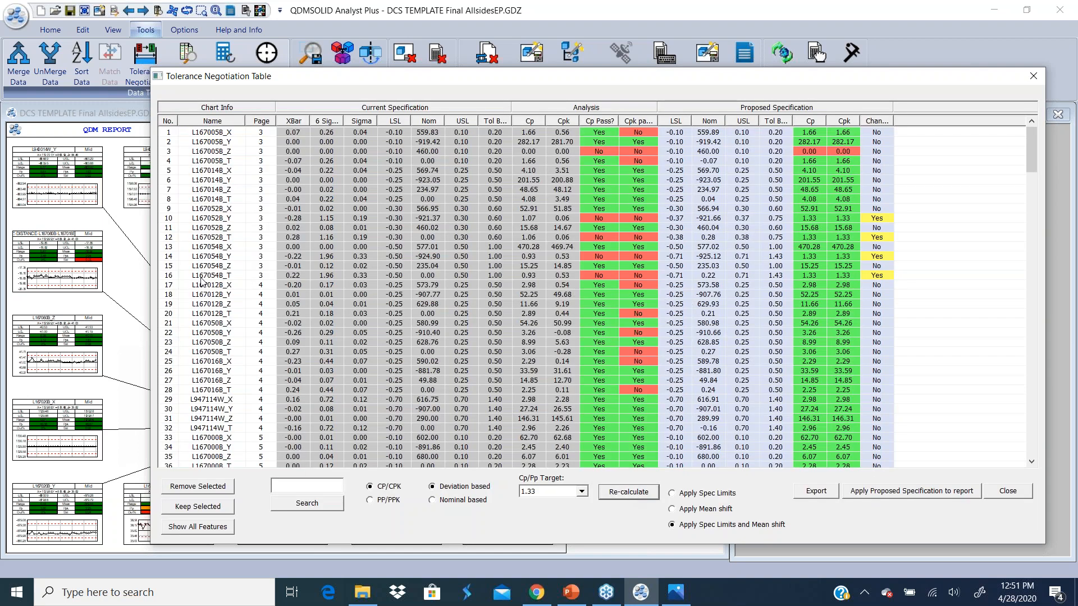
- Locate the chart for row 16, L167054B_T, in the report, moving the Tolerance Negotiation Table aside and back
left_click(201, 279)
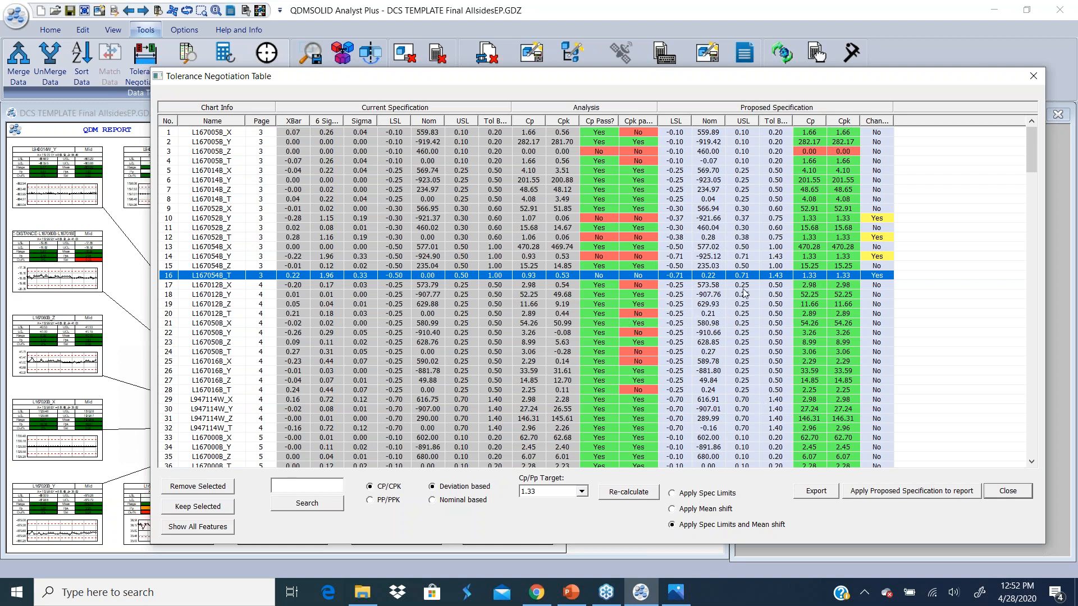
double_click(220, 275)
left_click_drag(364, 80, 865, 116)
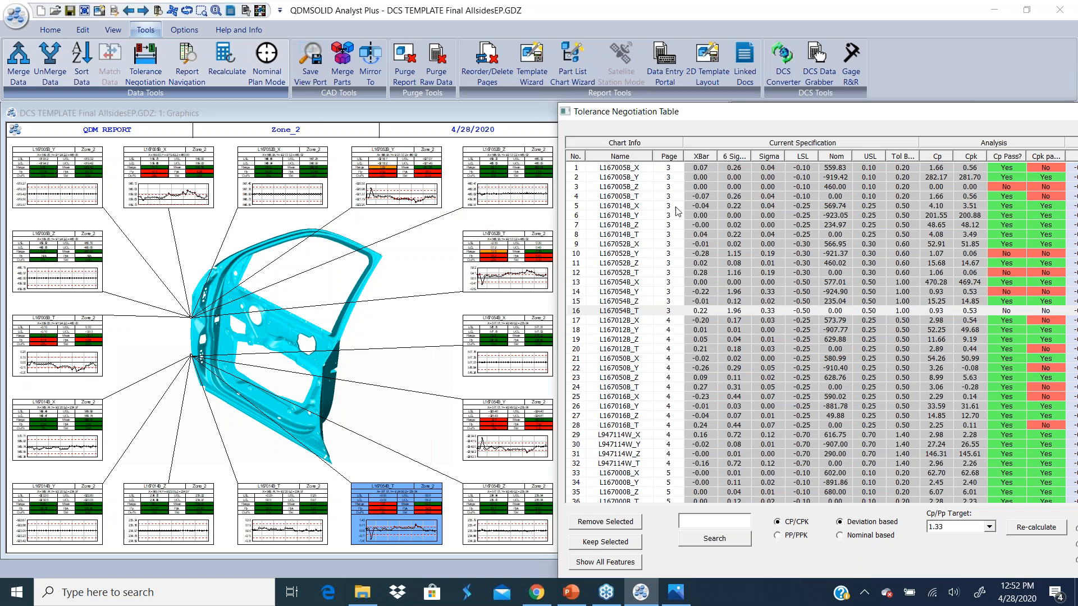
left_click_drag(763, 116, 362, 80)
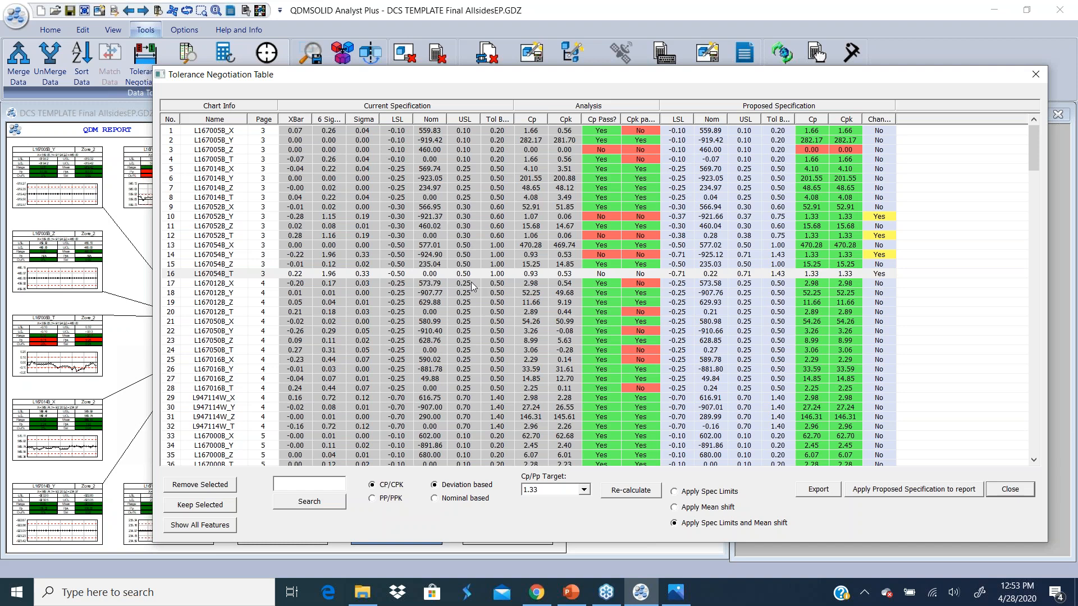
- Set row 16's proposed LSL to -0.60 and its proposed USL to 0.60
left_click(682, 274)
left_click_drag(683, 274, 686, 274)
type("6")
left_click(754, 275)
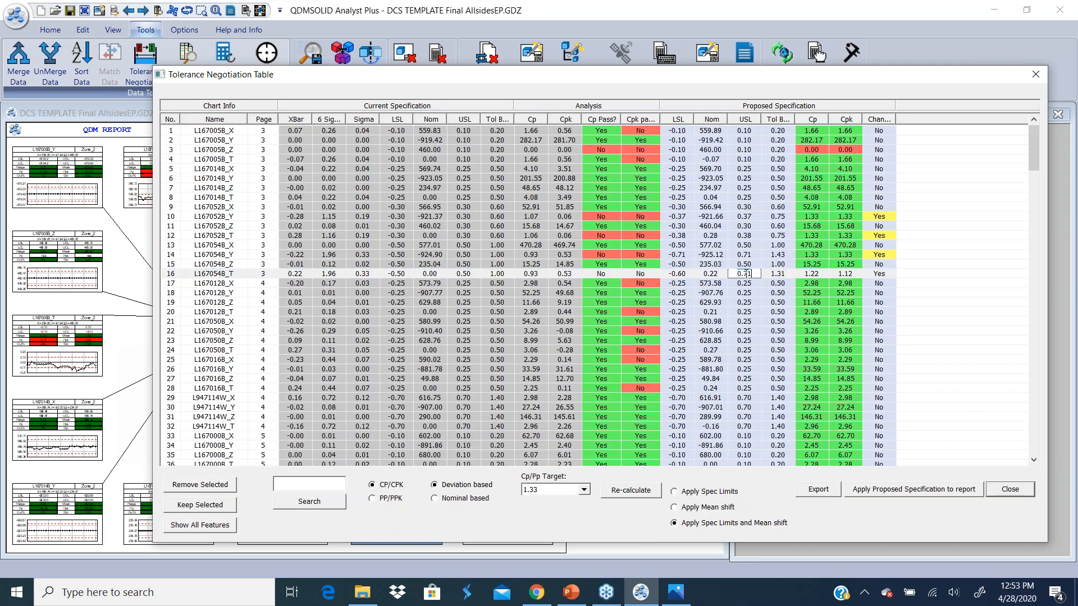
left_click_drag(743, 274, 754, 272)
type("6")
left_click(742, 331)
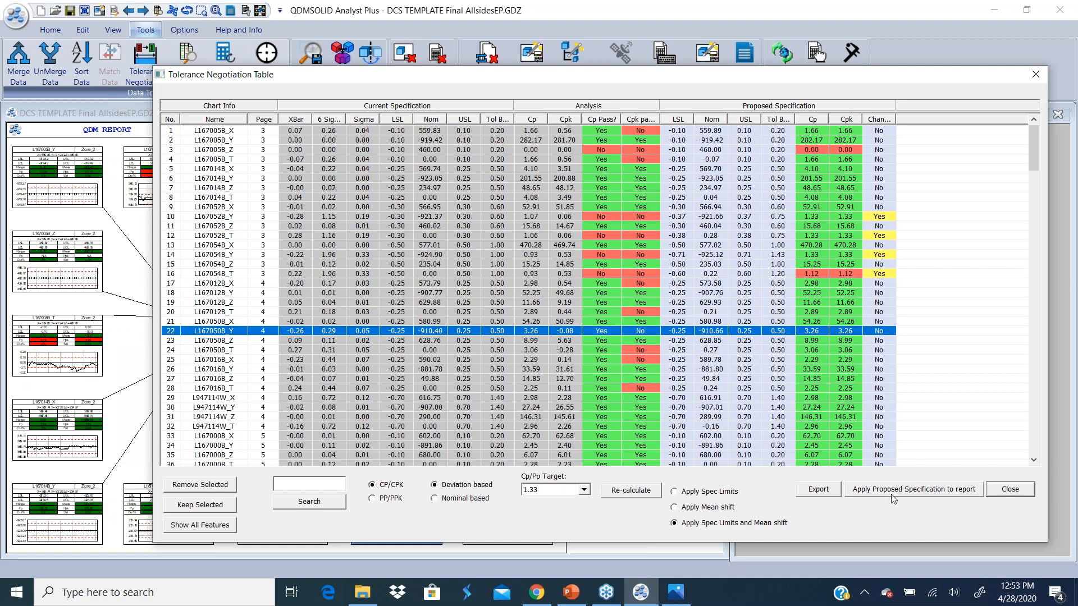
- Export the negotiation table as ToleranceNegotiation.xls into the 26_ToleranceNegotiation folder under QDM3D_Demo
left_click(818, 491)
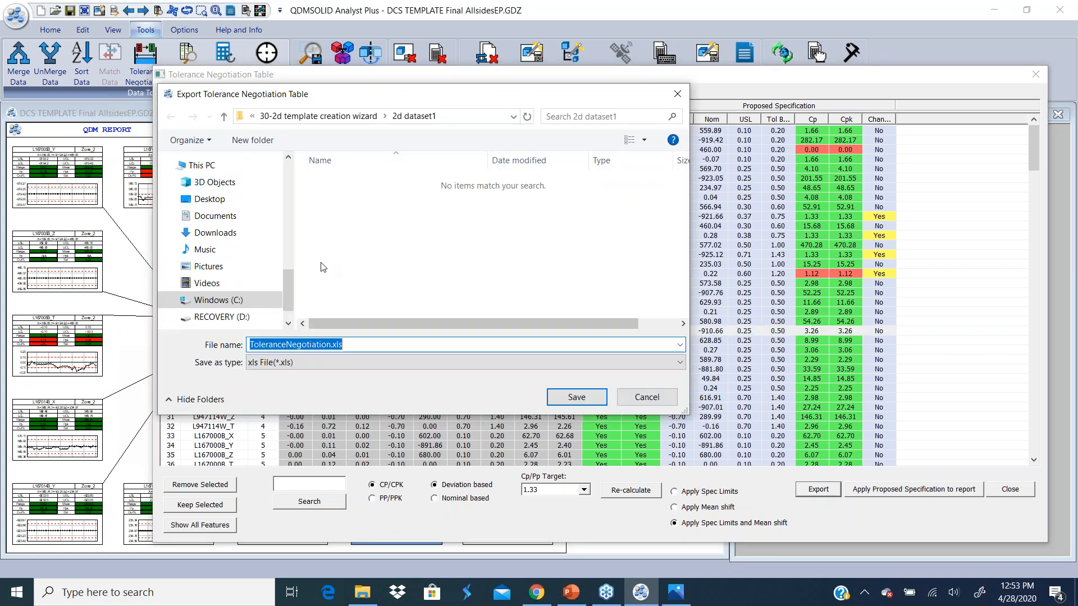
scroll(287, 279, "up", 3)
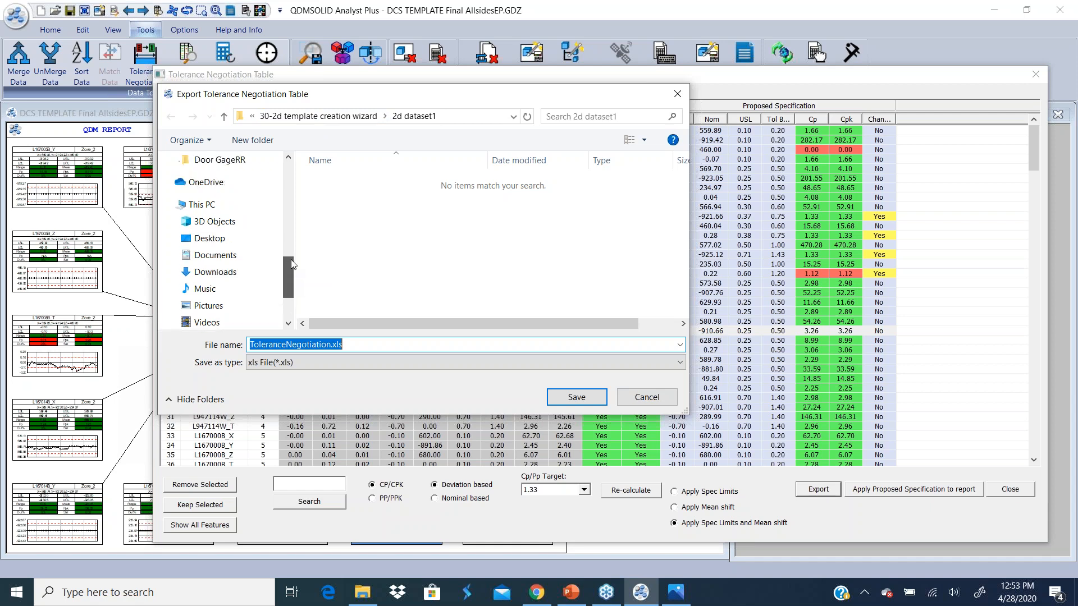
left_click(294, 119)
left_click(294, 119)
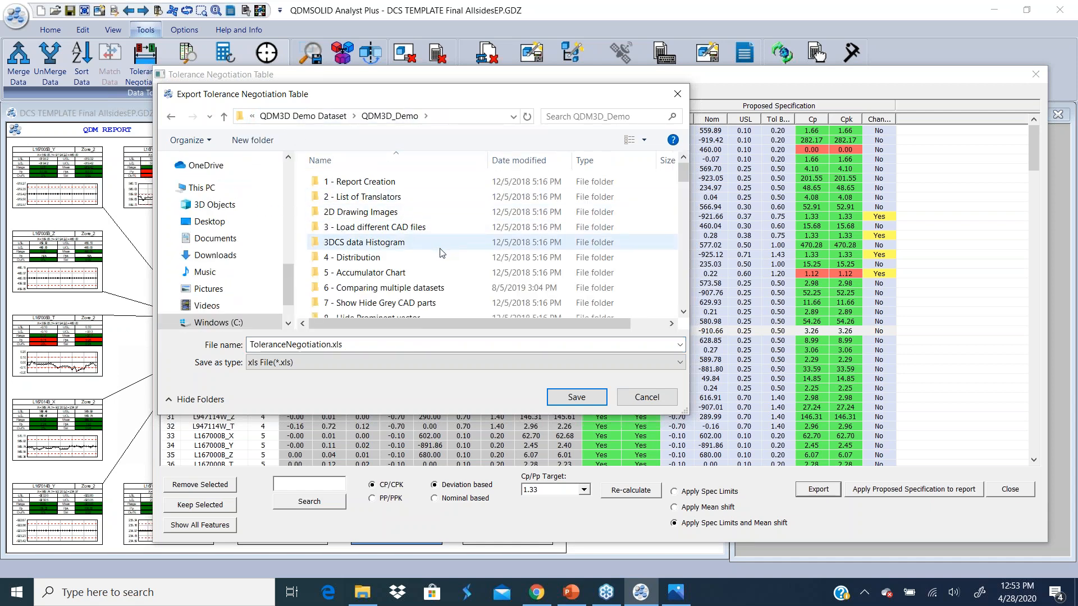
scroll(444, 251, "down", 4)
scroll(459, 255, "down", 3)
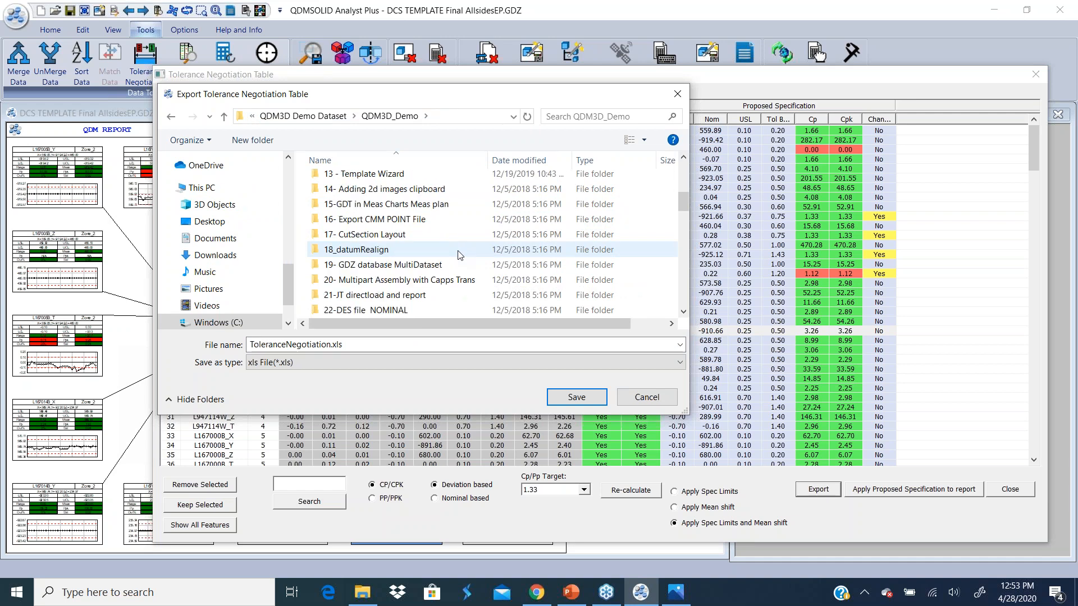
left_click(403, 280)
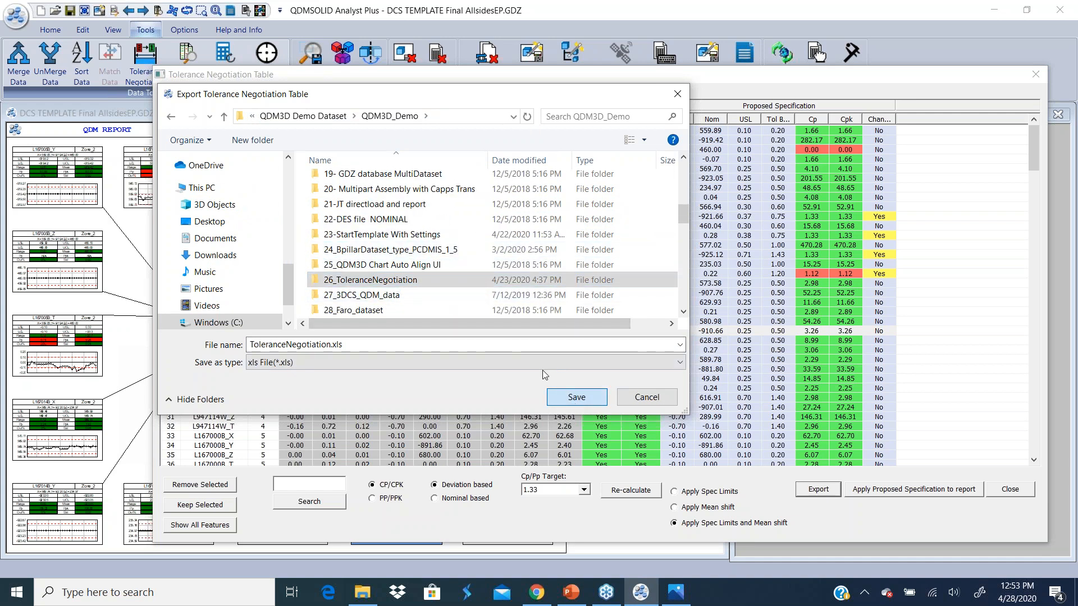
double_click(419, 279)
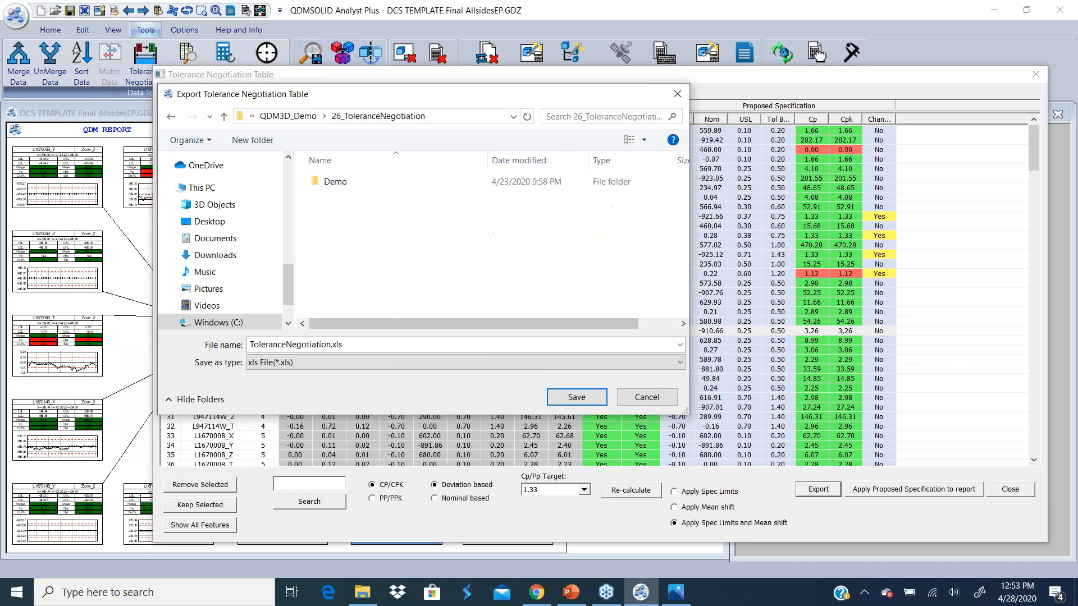
left_click(576, 397)
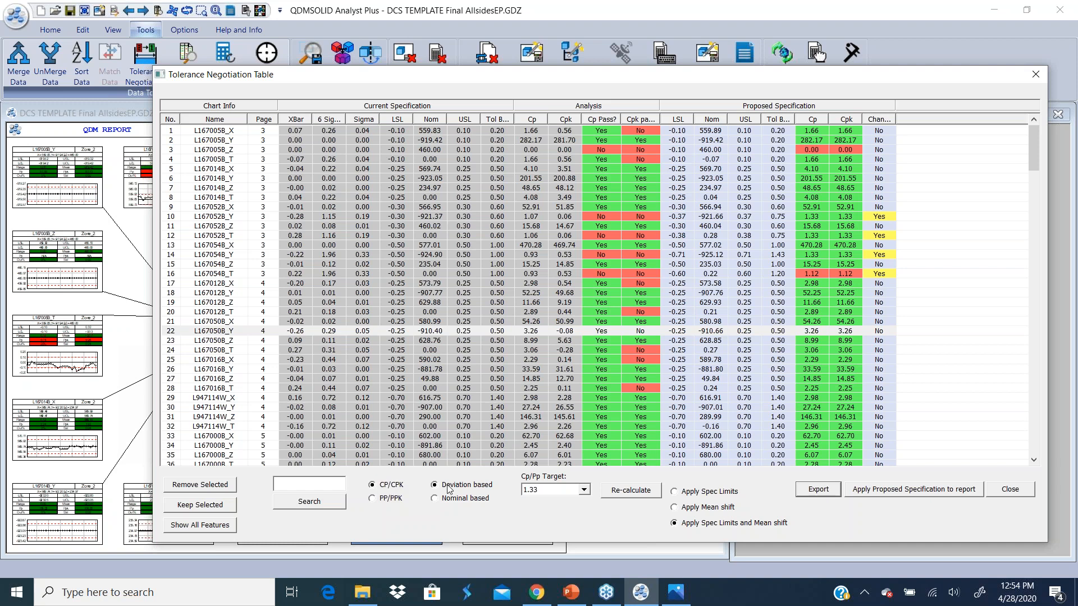
- Switch the tolerance analysis to PP/PPK, keeping the target at 1.33
left_click(372, 499)
left_click(583, 490)
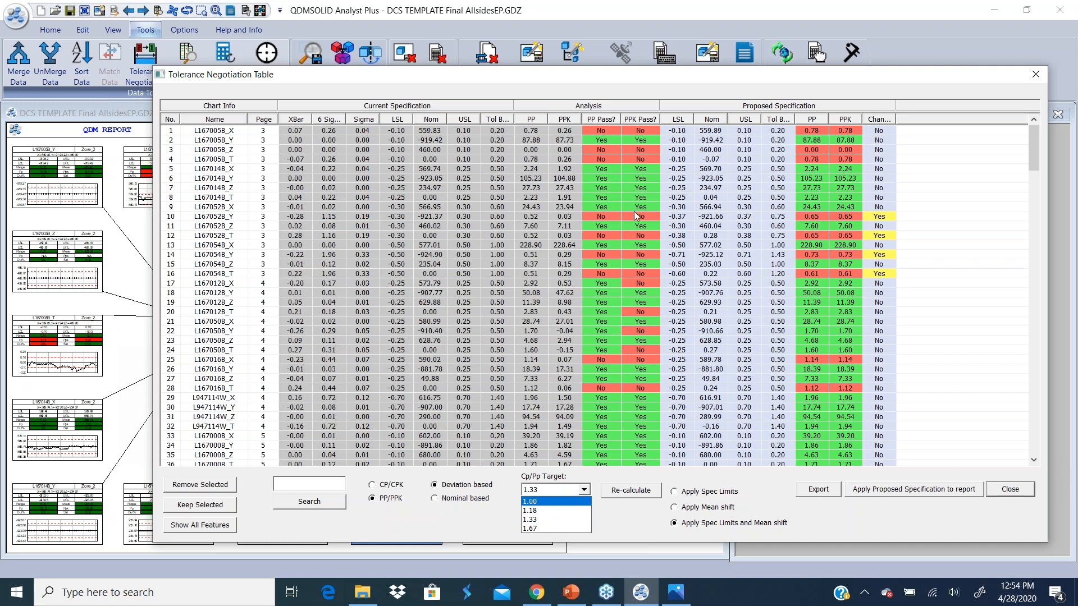
left_click(462, 521)
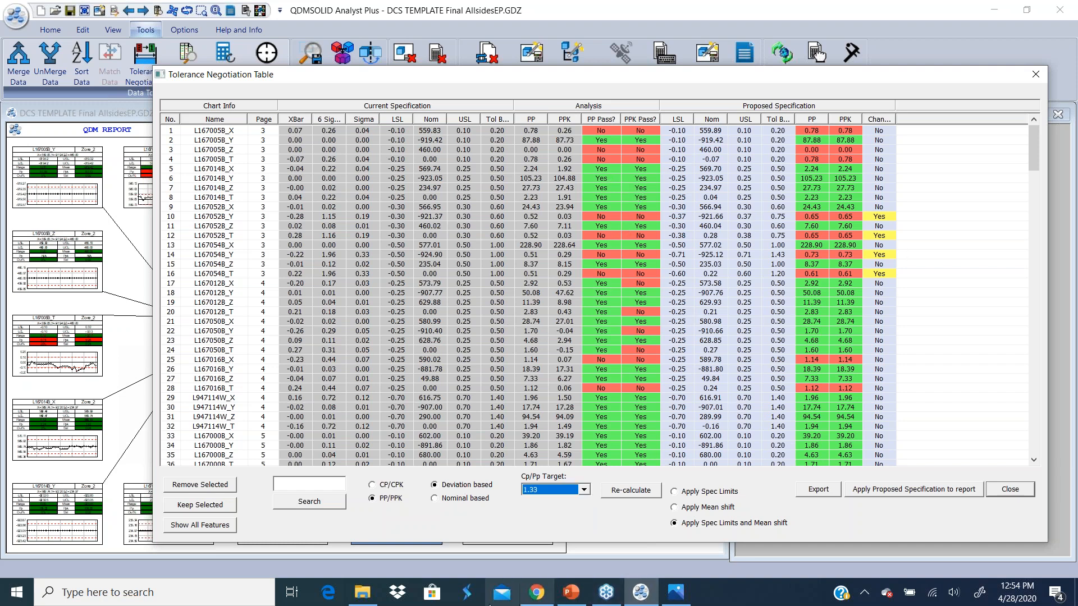
- Switch to File Explorer, open the exported ToleranceNegotiation.xls from 26_ToleranceNegotiation in Excel despite the format mismatch, and maximize the workbook
left_click(360, 599)
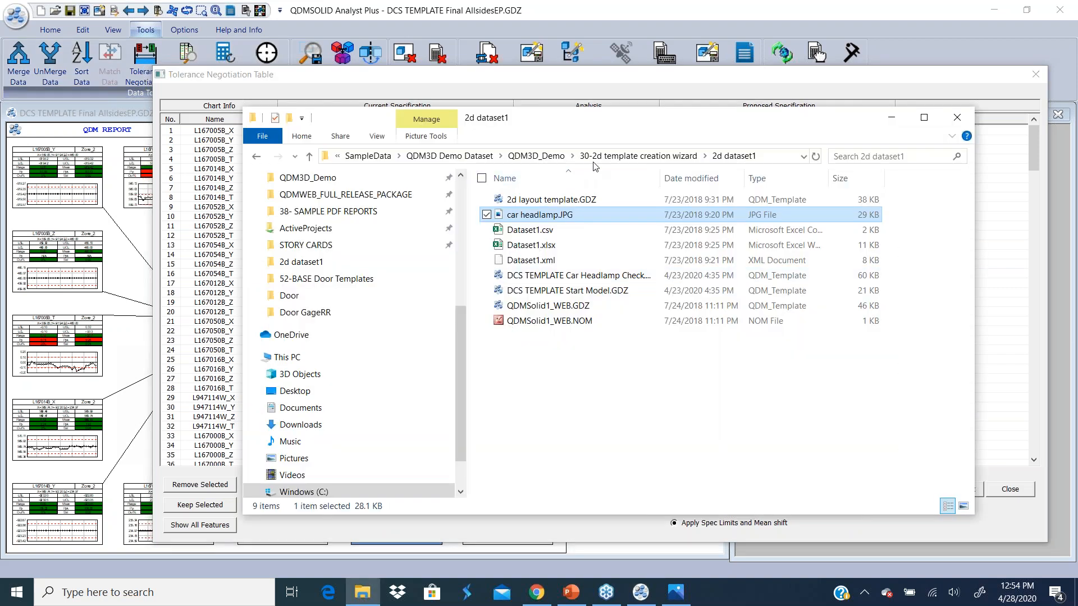
left_click(536, 157)
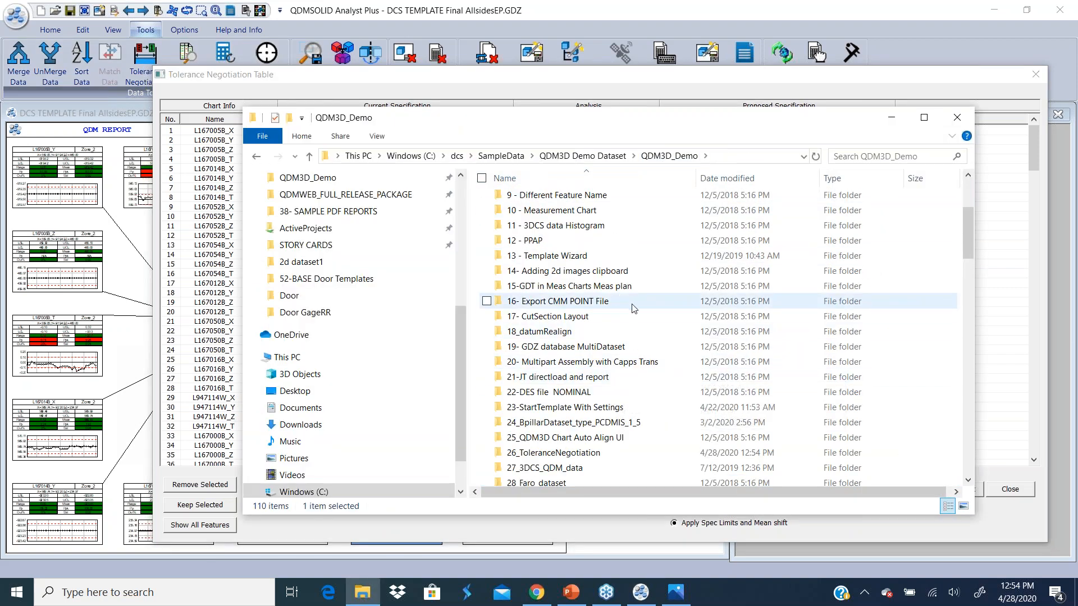
scroll(634, 308, "down", 3)
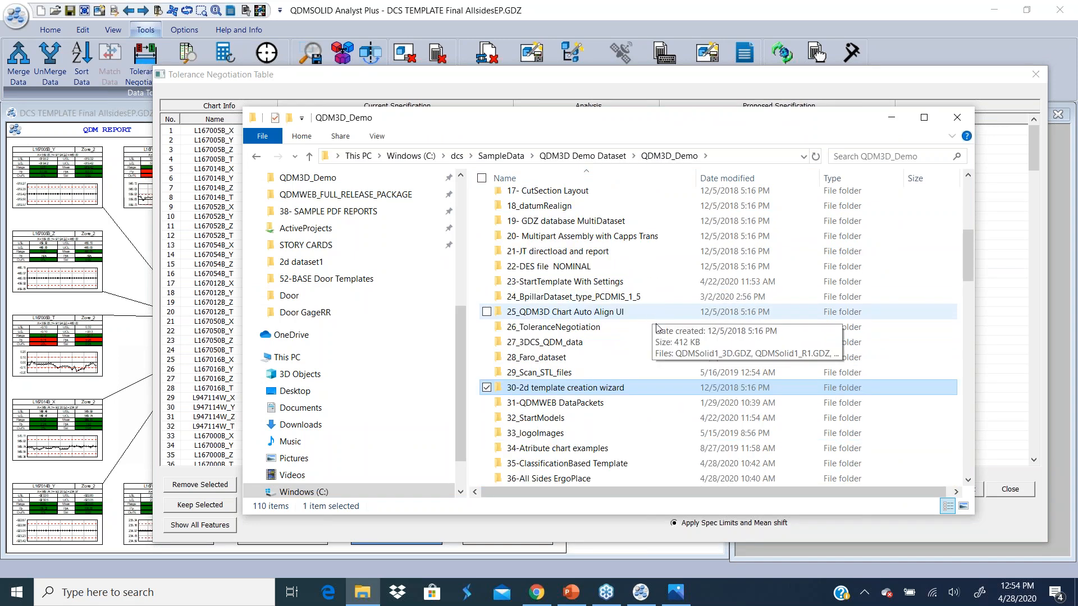
double_click(580, 329)
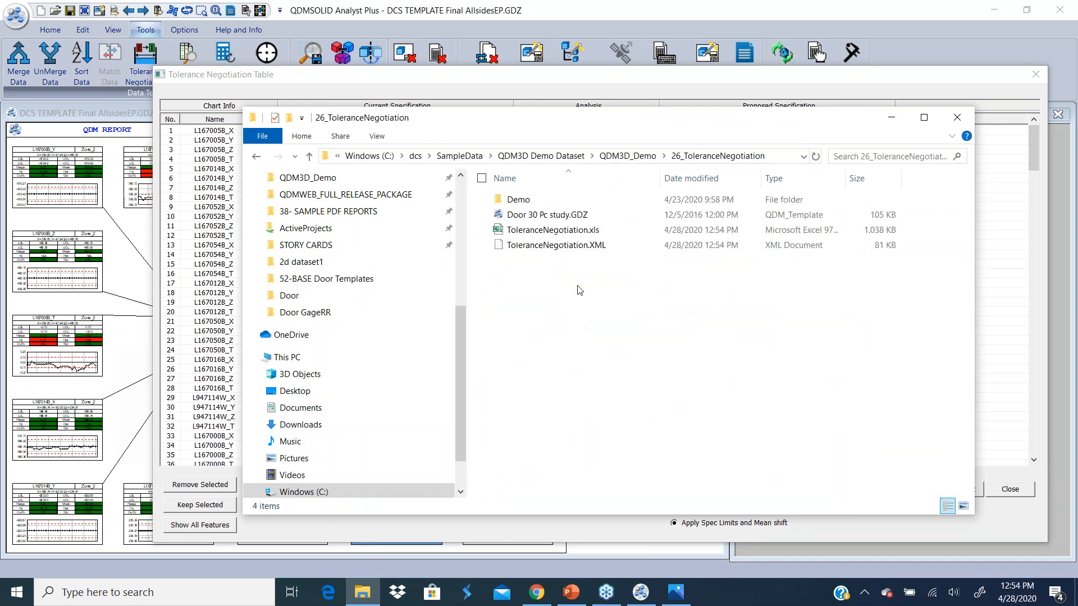
double_click(599, 233)
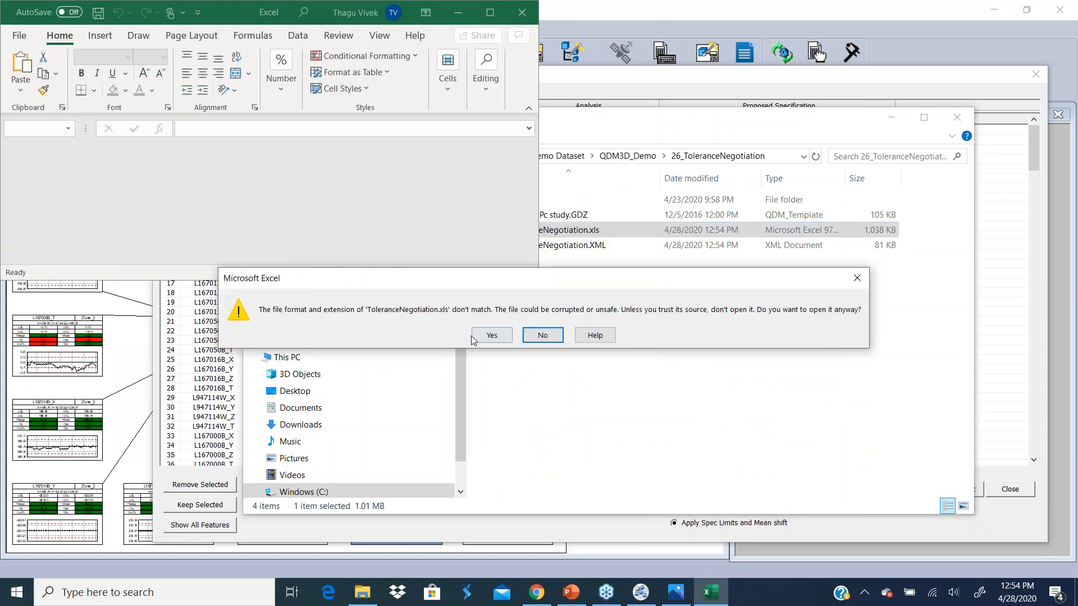
left_click(477, 336)
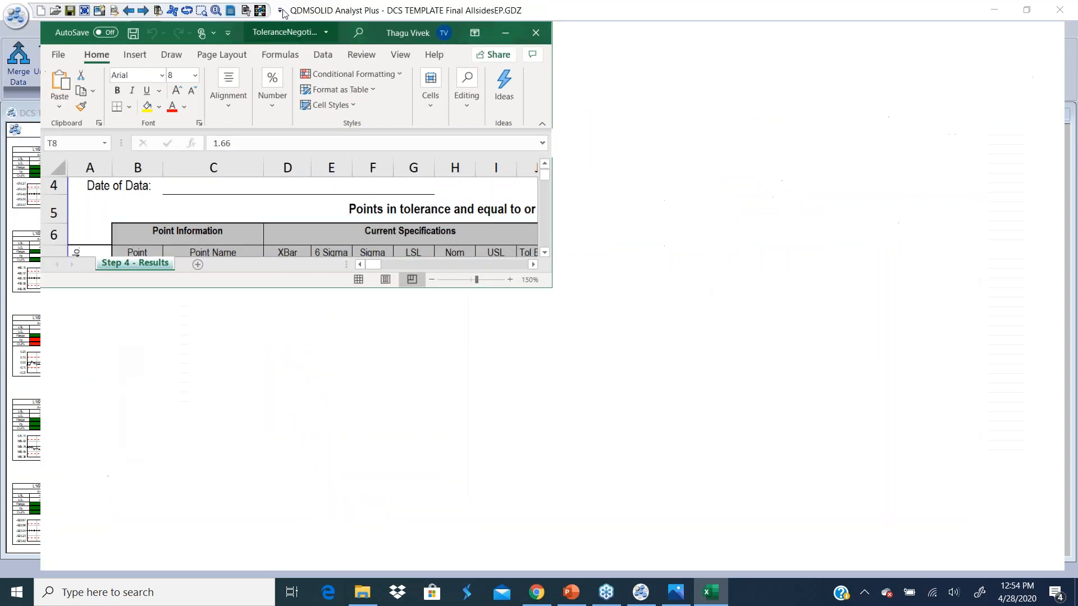
double_click(285, 14)
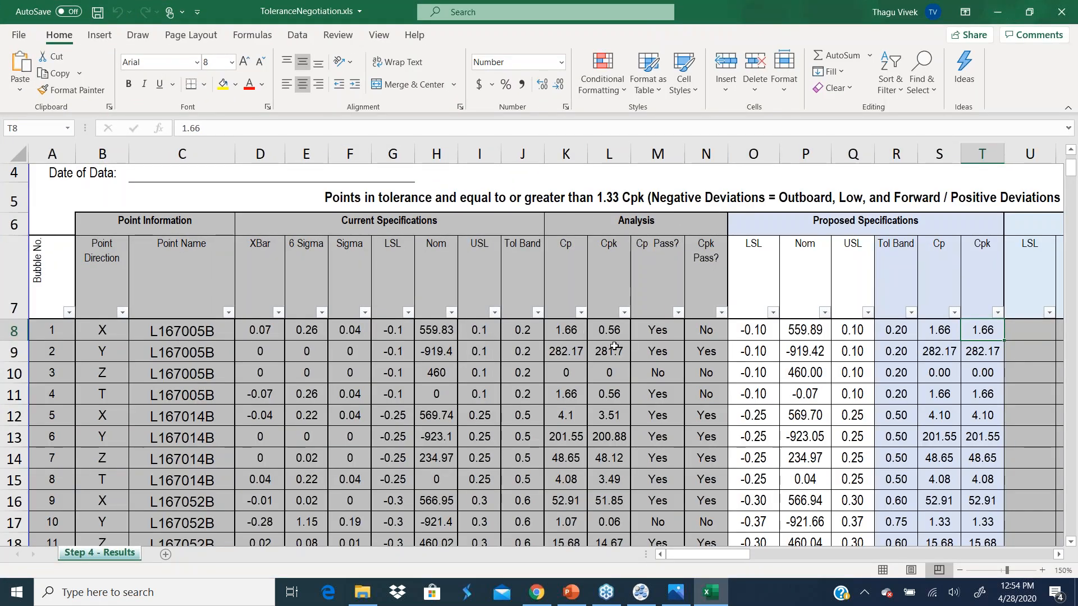
- Examine the exported report's header and its current, analysis, proposed and approved specification columns
scroll(614, 346, "up", 1)
scroll(614, 345, "up", 1)
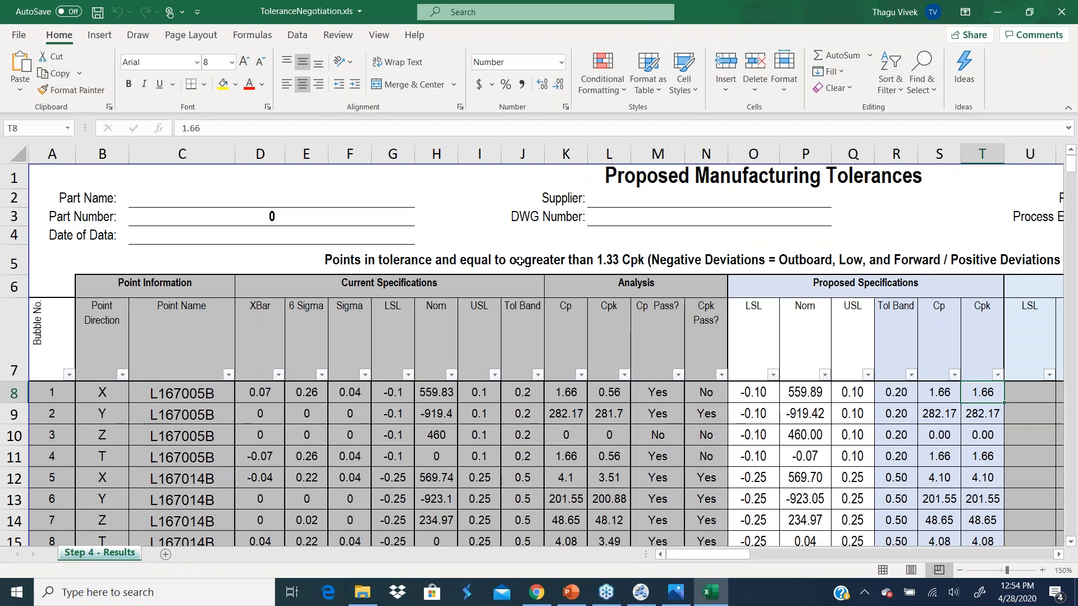
scroll(594, 315, "down", 2)
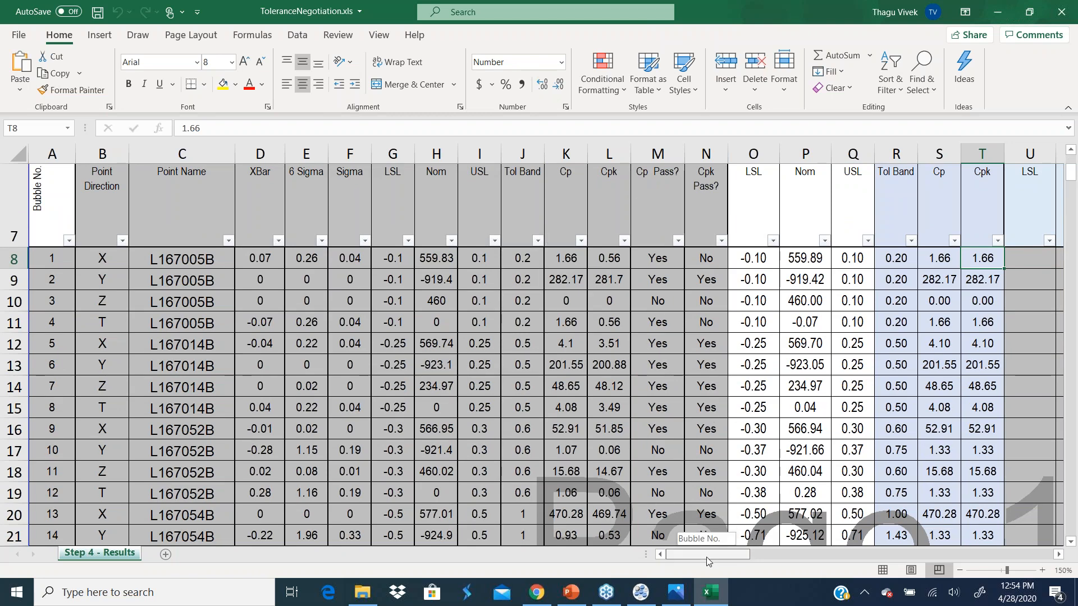
left_click_drag(706, 557, 732, 563)
scroll(633, 365, "up", 1)
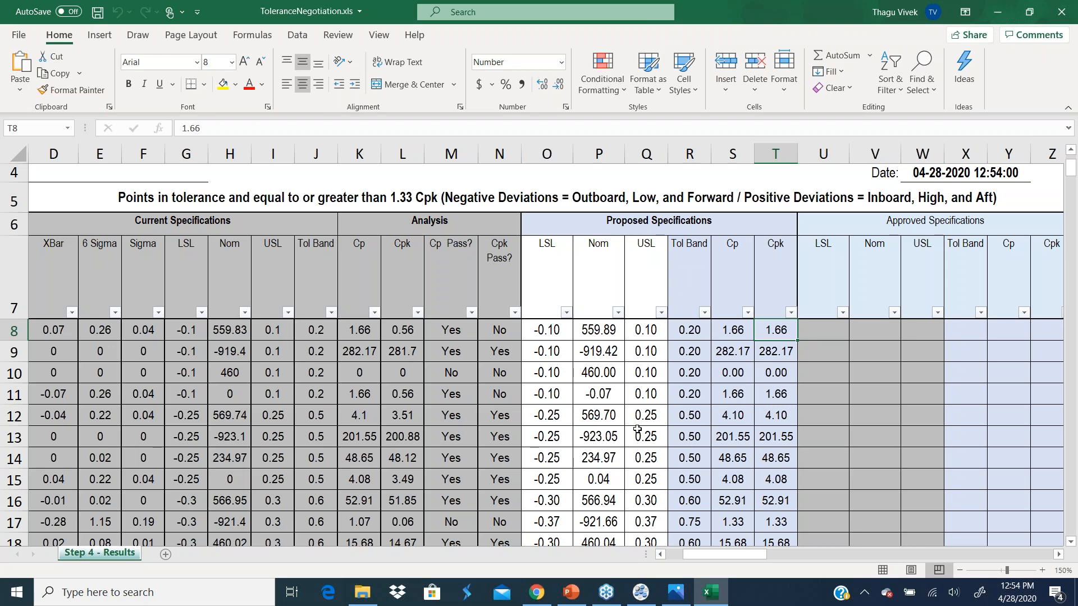
scroll(637, 430, "down", 1)
scroll(534, 322, "up", 1)
left_click_drag(538, 329, 750, 490)
left_click(813, 331)
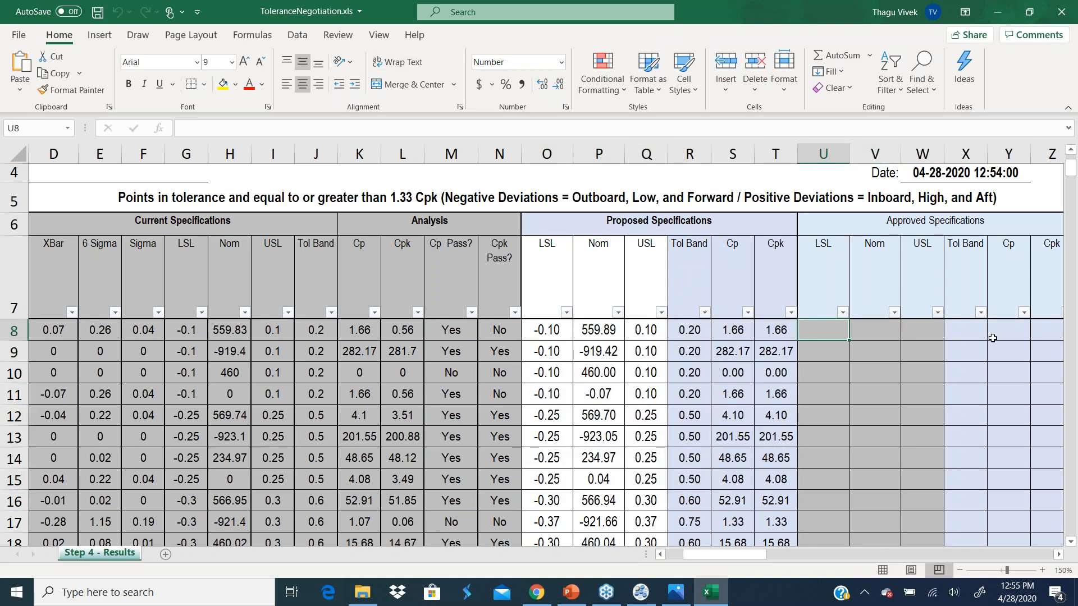
- Look through the remaining feature rows down to the Approval Signatures table at the end of the sheet
scroll(632, 364, "down", 1)
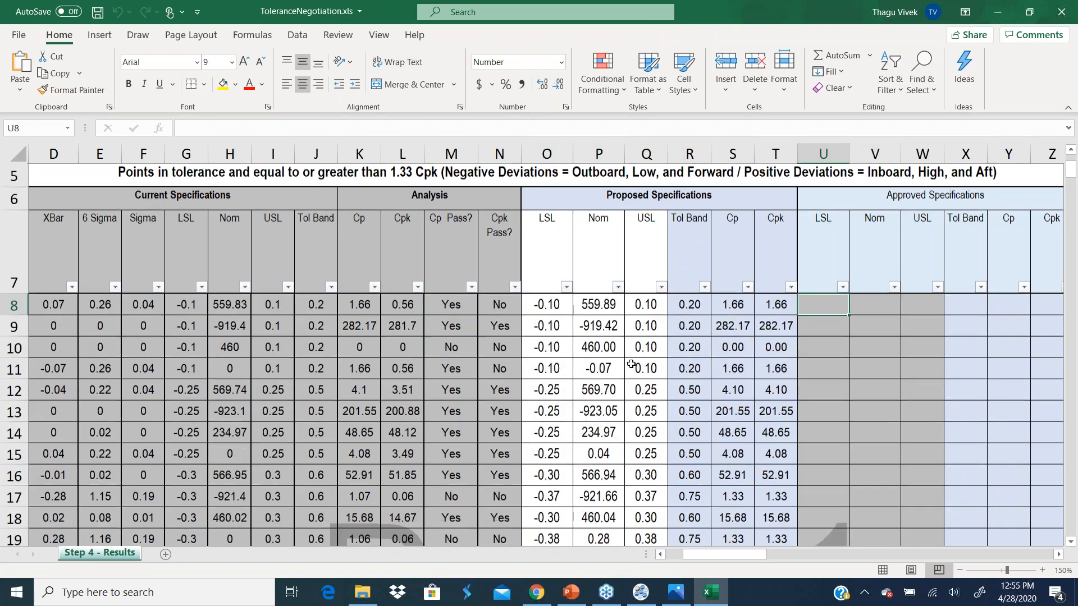
scroll(631, 364, "down", 5)
left_click(1072, 472)
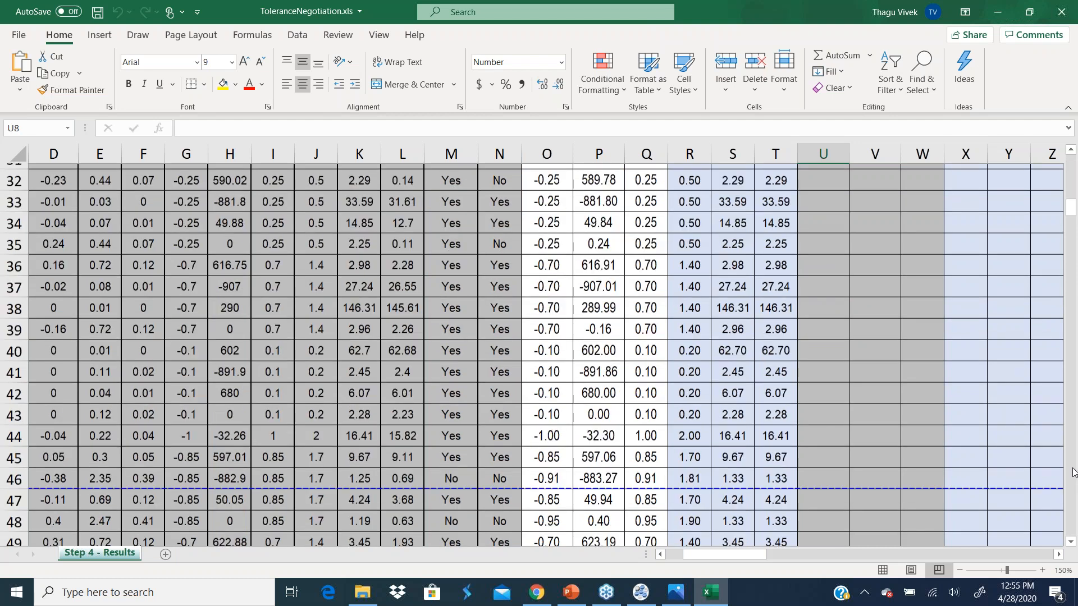
left_click_drag(1072, 377, 1071, 512)
left_click_drag(746, 555, 681, 553)
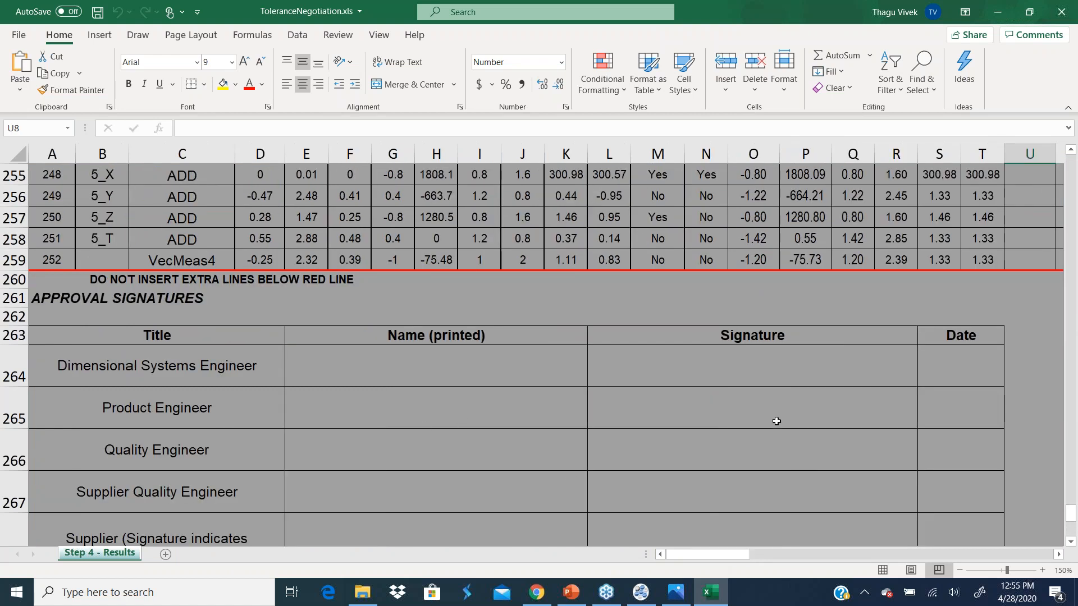
scroll(617, 443, "down", 2)
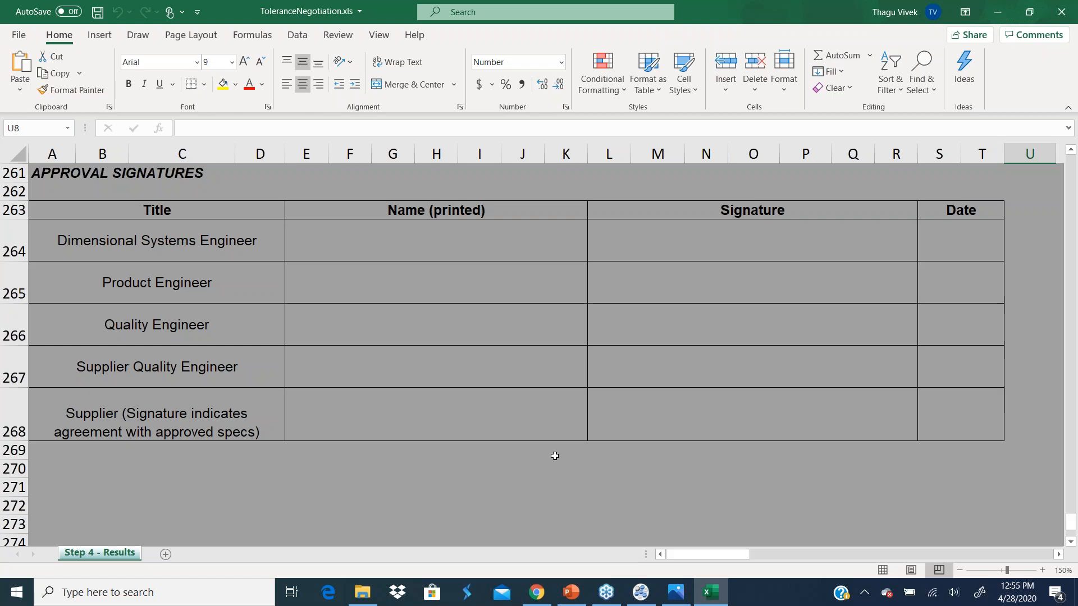
- Switch to PowerPoint, review the Tolerance Negotiation - Updates slide, and show the Advanced Hide Options slide
left_click(573, 596)
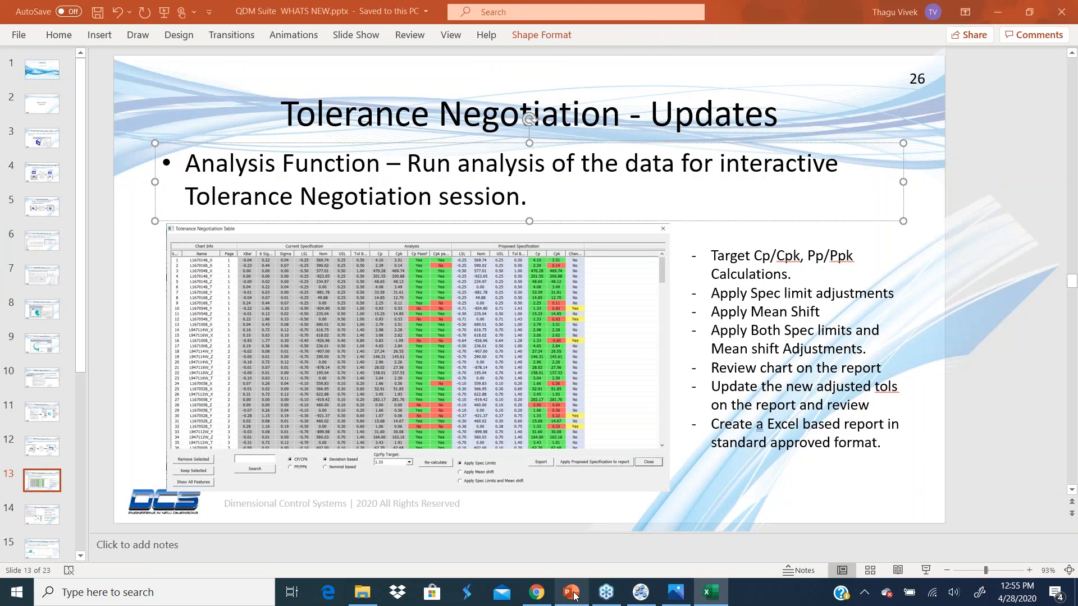
left_click(916, 316)
left_click(1002, 335)
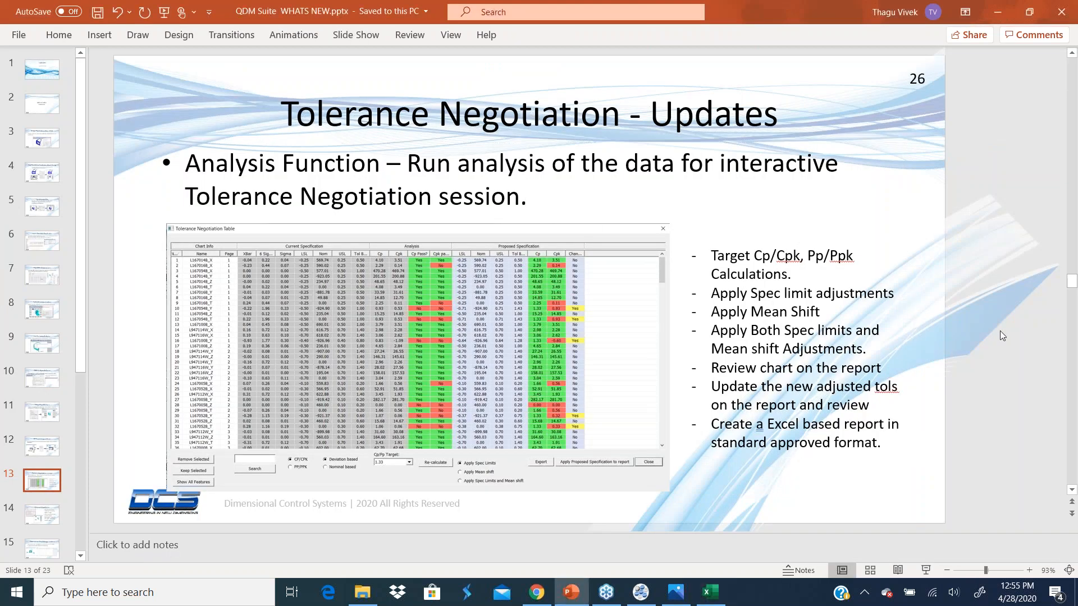
left_click(640, 596)
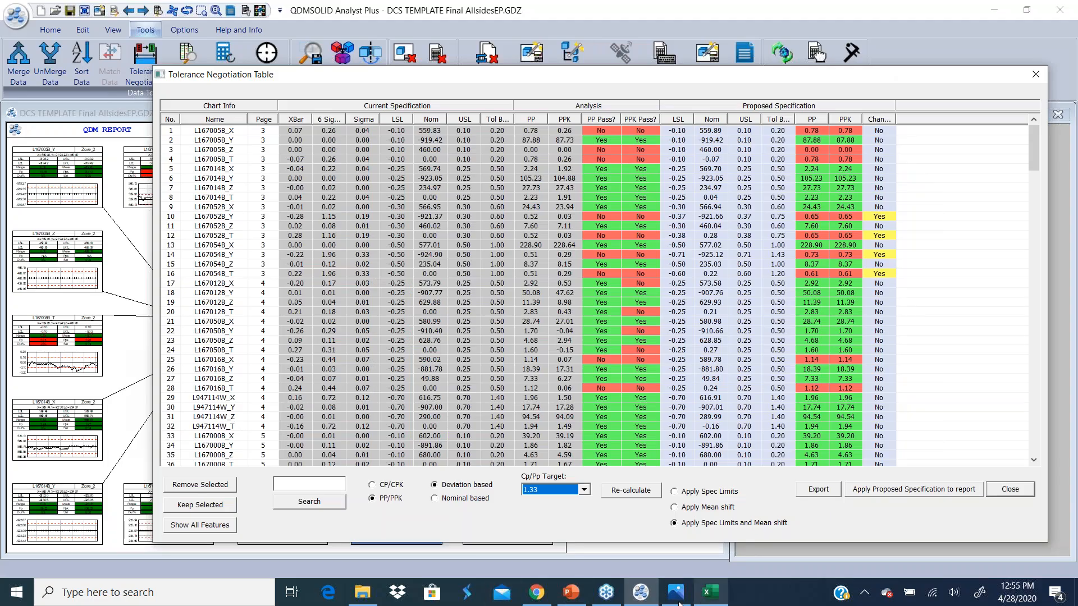
mouse_move(538, 598)
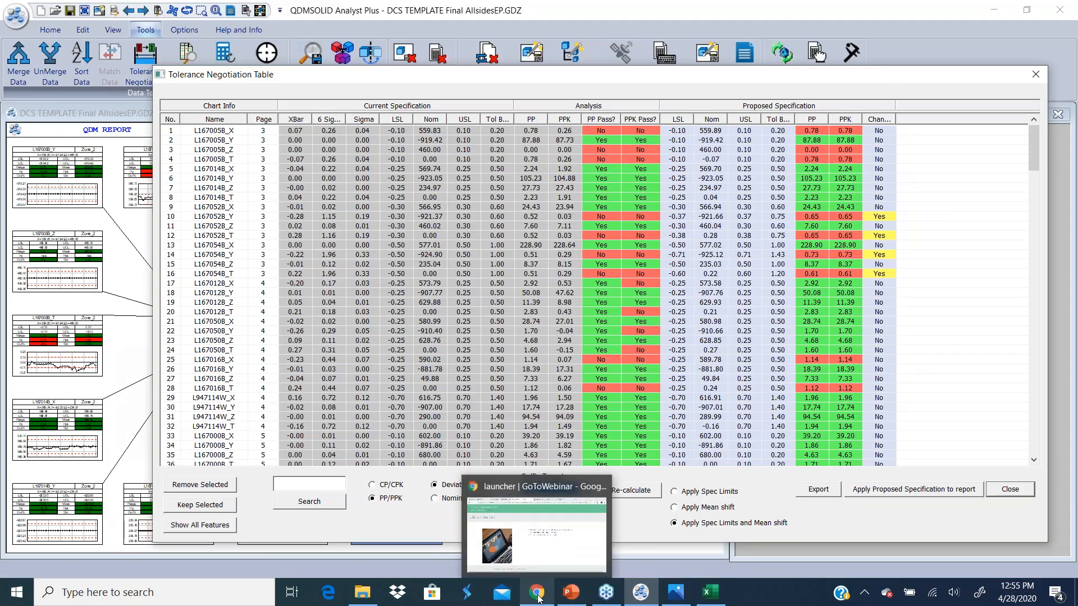
left_click(569, 594)
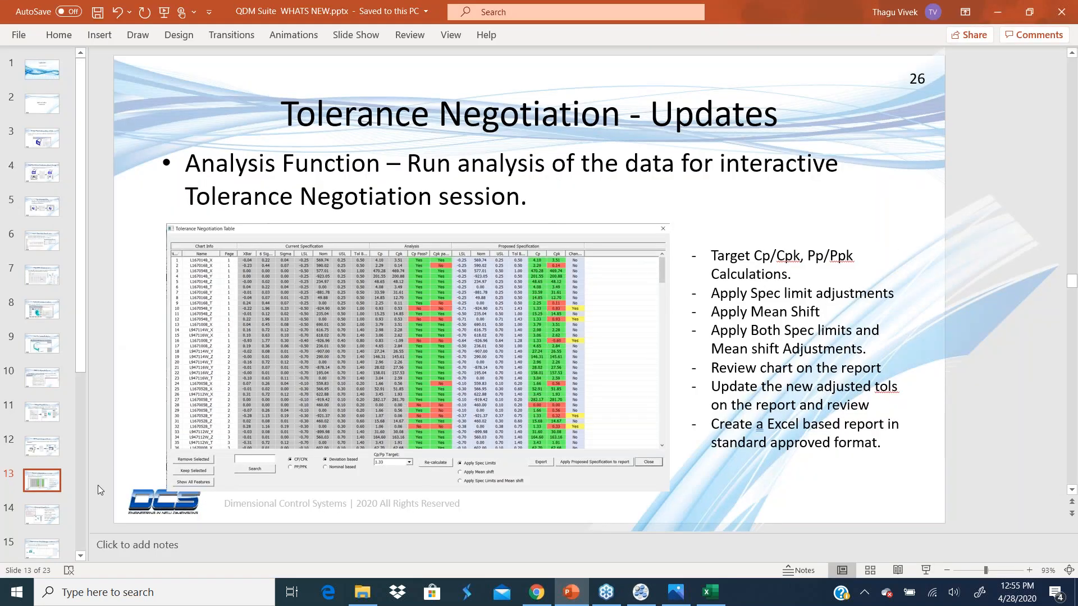
left_click(44, 518)
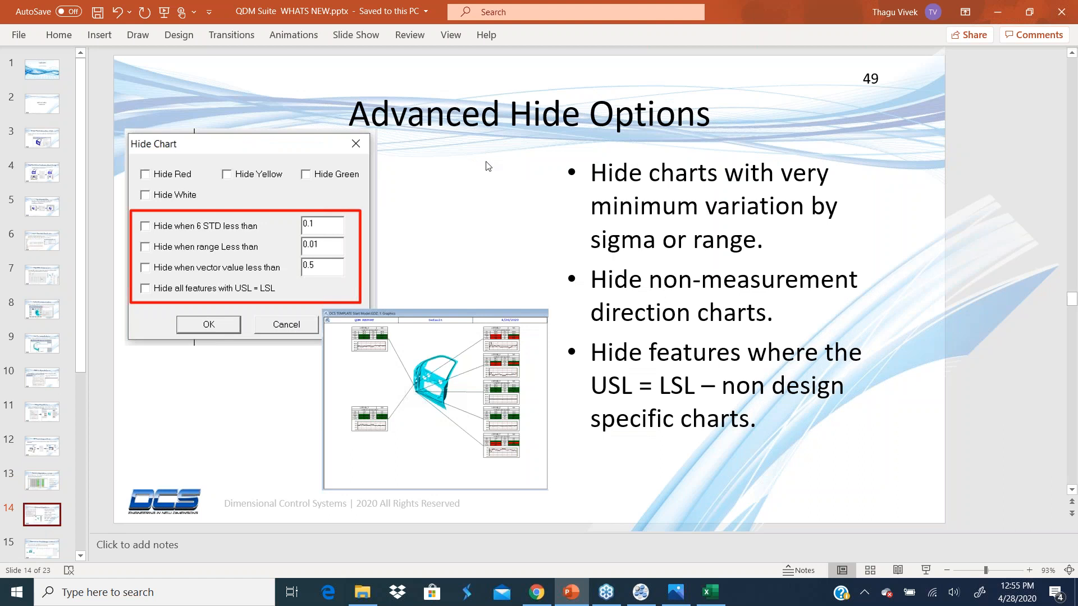